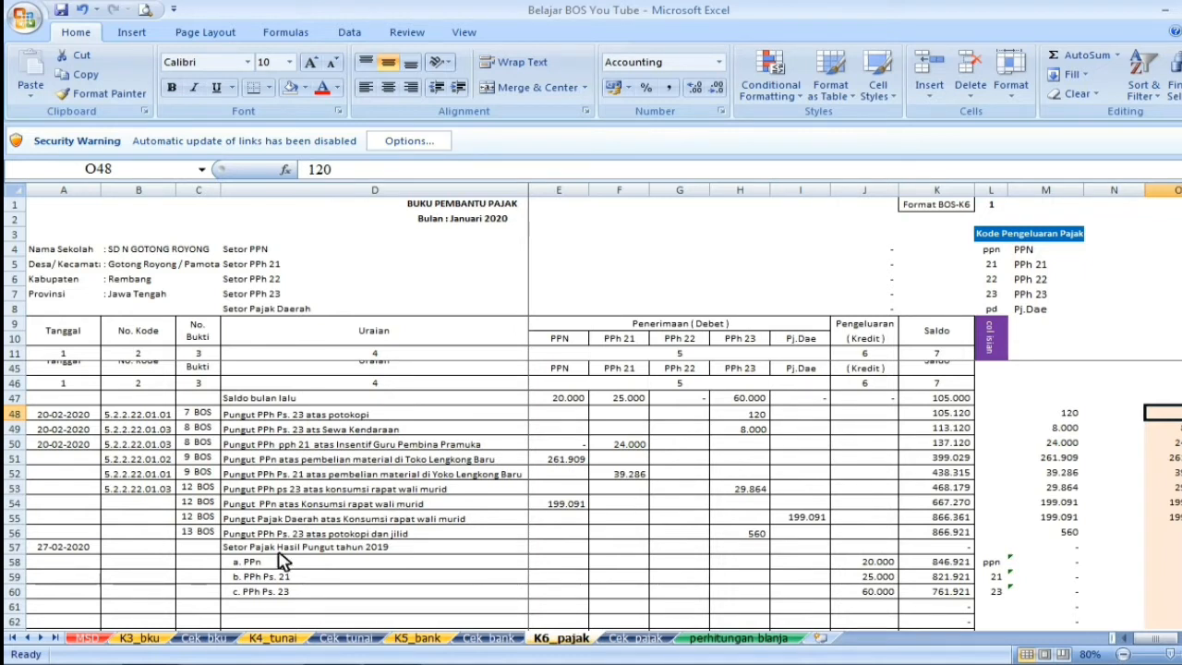
- Look over the K3_bku, K4_tunai and K5_bank sheets one after another
{"action": "left_click", "coordinate": [154, 644]}
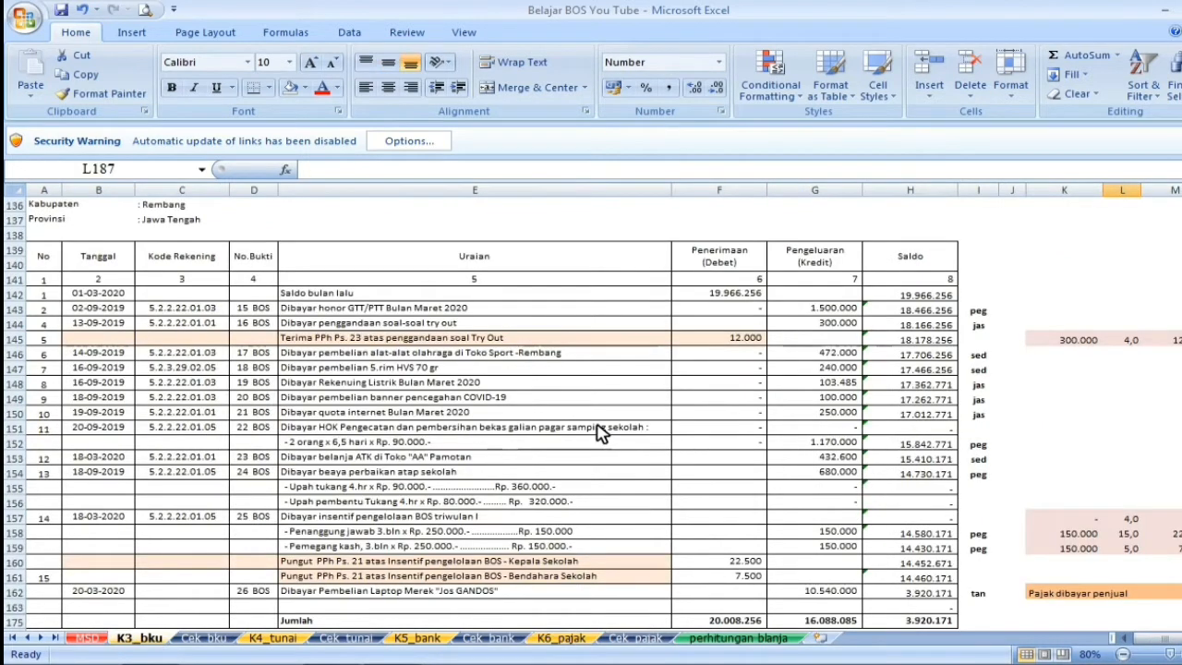
{"action": "left_click", "coordinate": [282, 639]}
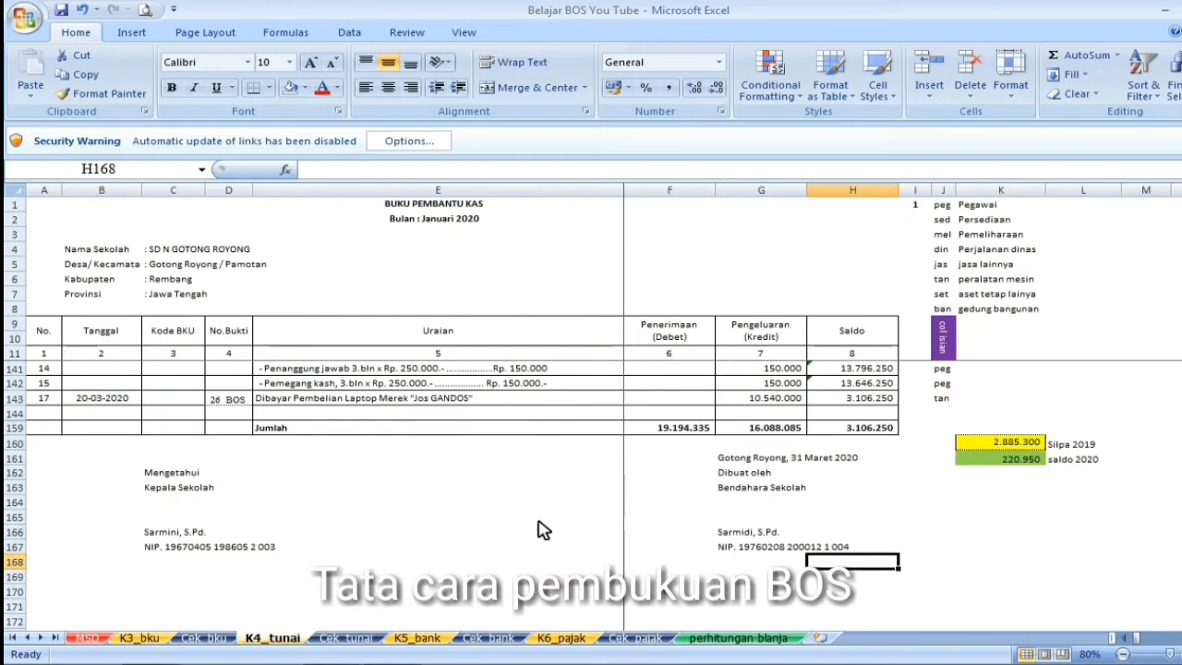
{"action": "left_click", "coordinate": [420, 640]}
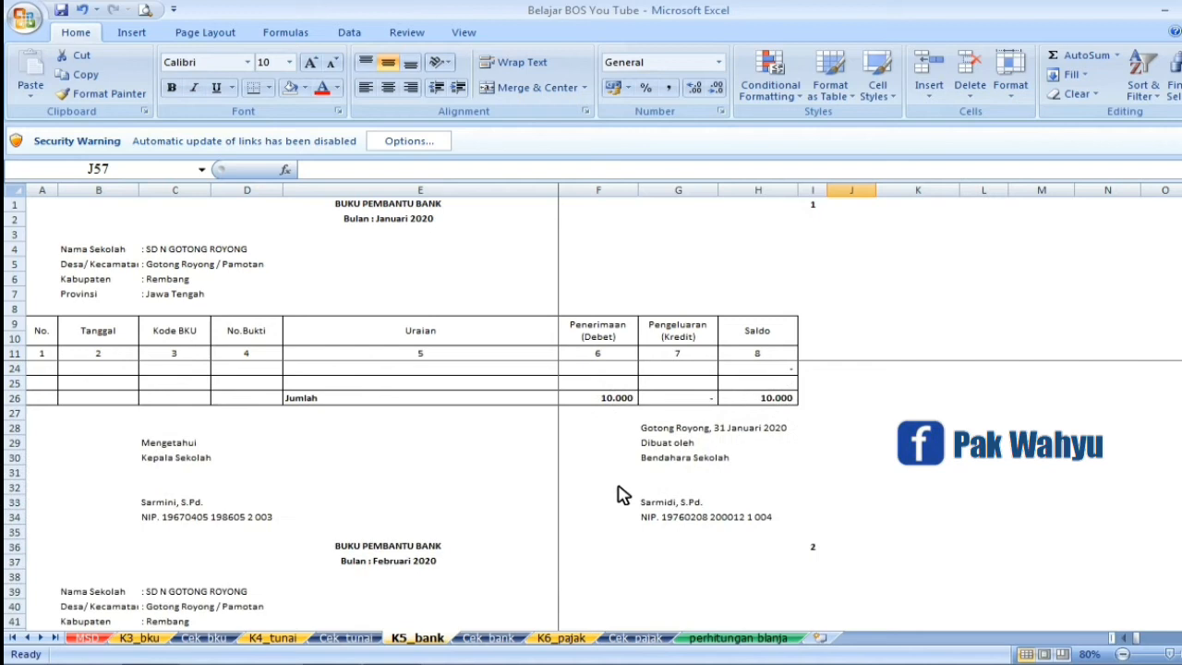
- Review the January 2020 opening balance in K3_bku, selecting the Silpa BOS and unpaid tax amounts in F13:F17
{"action": "left_click", "coordinate": [146, 639]}
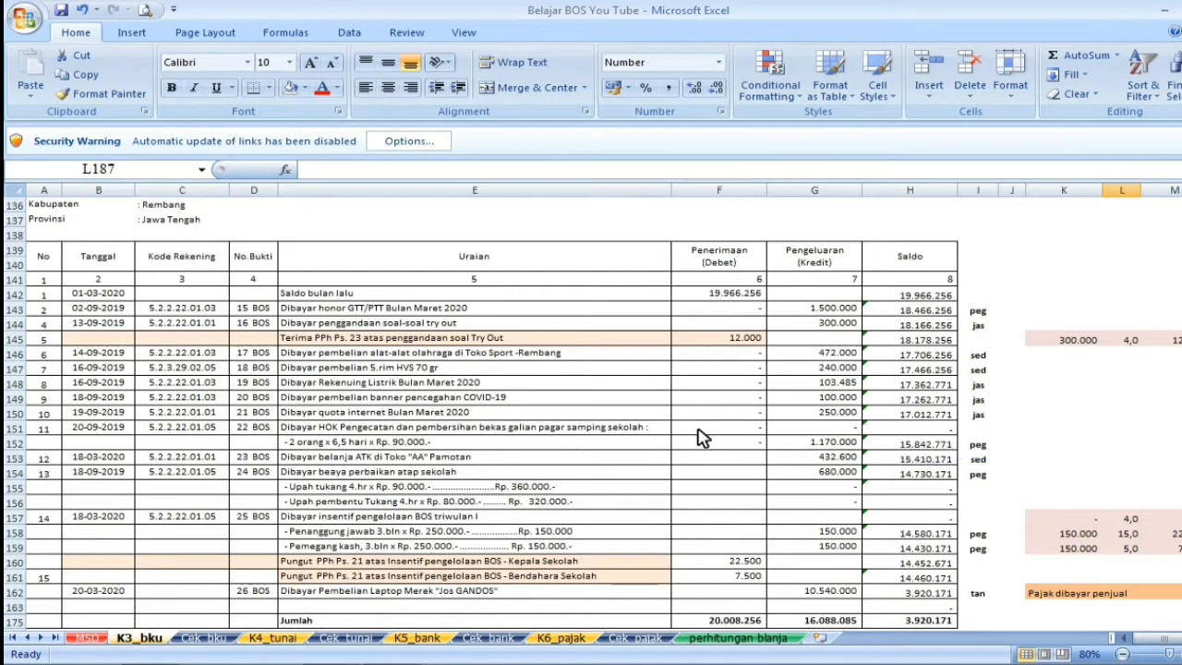
{"action": "scroll", "coordinate": [703, 435], "scroll_direction": "down", "scroll_amount": 4}
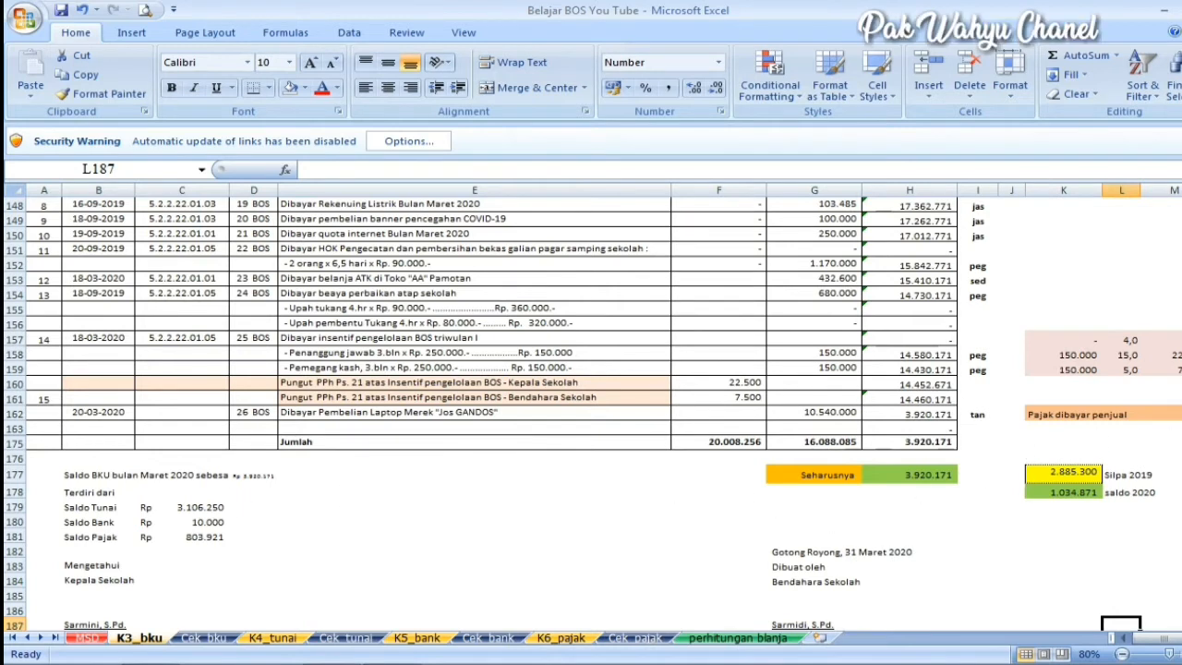
{"action": "left_click_drag", "start_coordinate": [1181, 548], "coordinate": [1181, 240]}
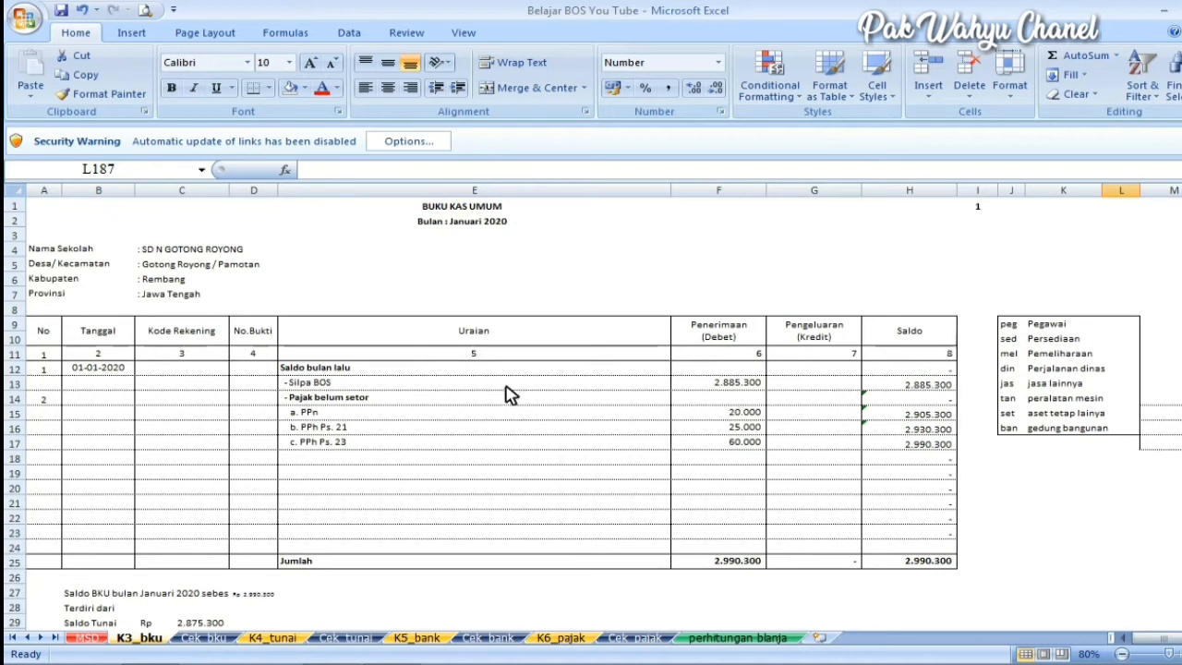
{"action": "left_click", "coordinate": [751, 387]}
{"action": "left_click_drag", "start_coordinate": [751, 387], "coordinate": [755, 450]}
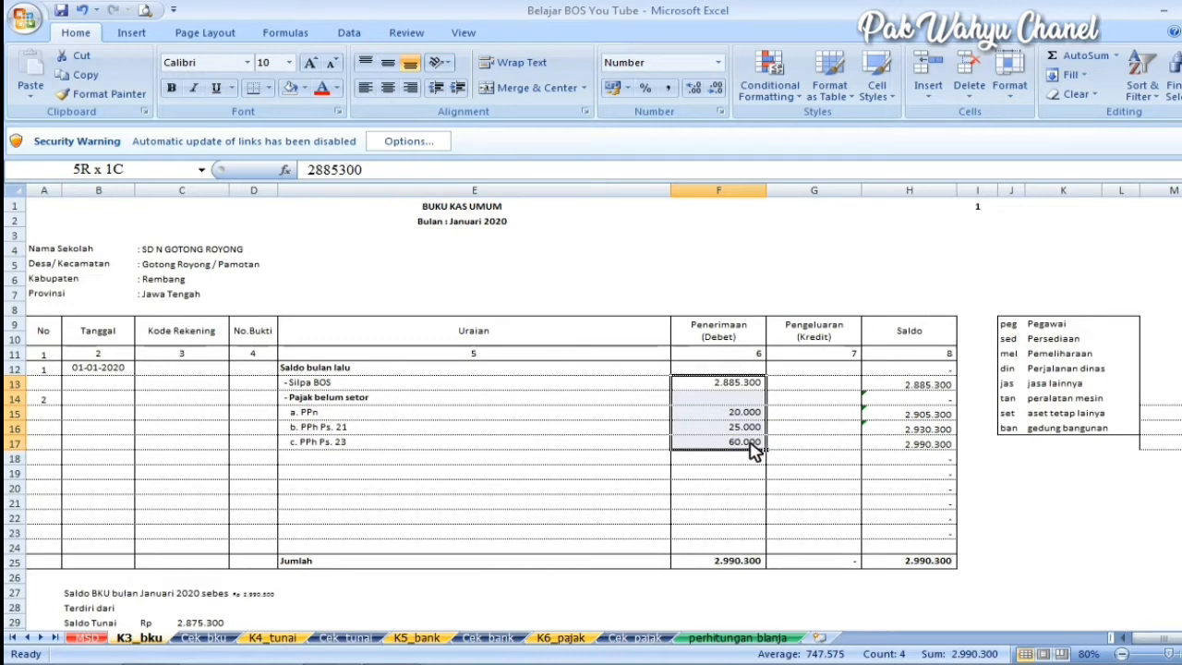
{"action": "left_click_drag", "start_coordinate": [755, 450], "coordinate": [756, 450]}
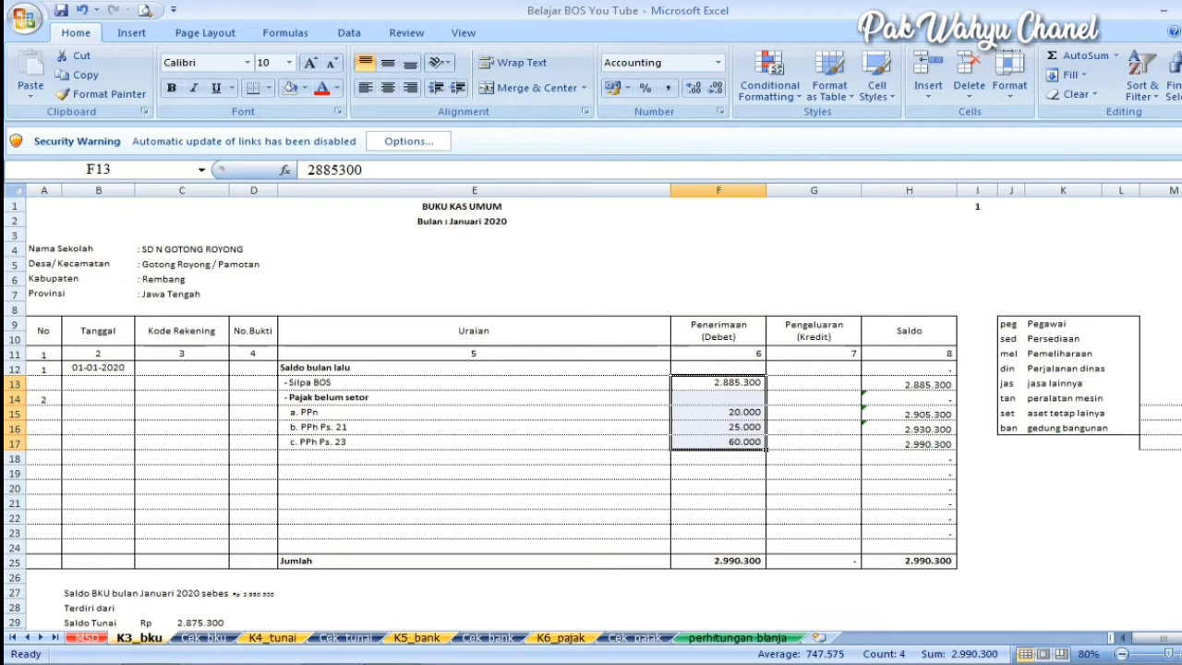
- Examine the March 2020 closing figures in K3_bku: Silpa 2019, the final balance, saldo 2020 and Saldo Pajak
{"action": "left_click_drag", "start_coordinate": [1181, 240], "coordinate": [1181, 475]}
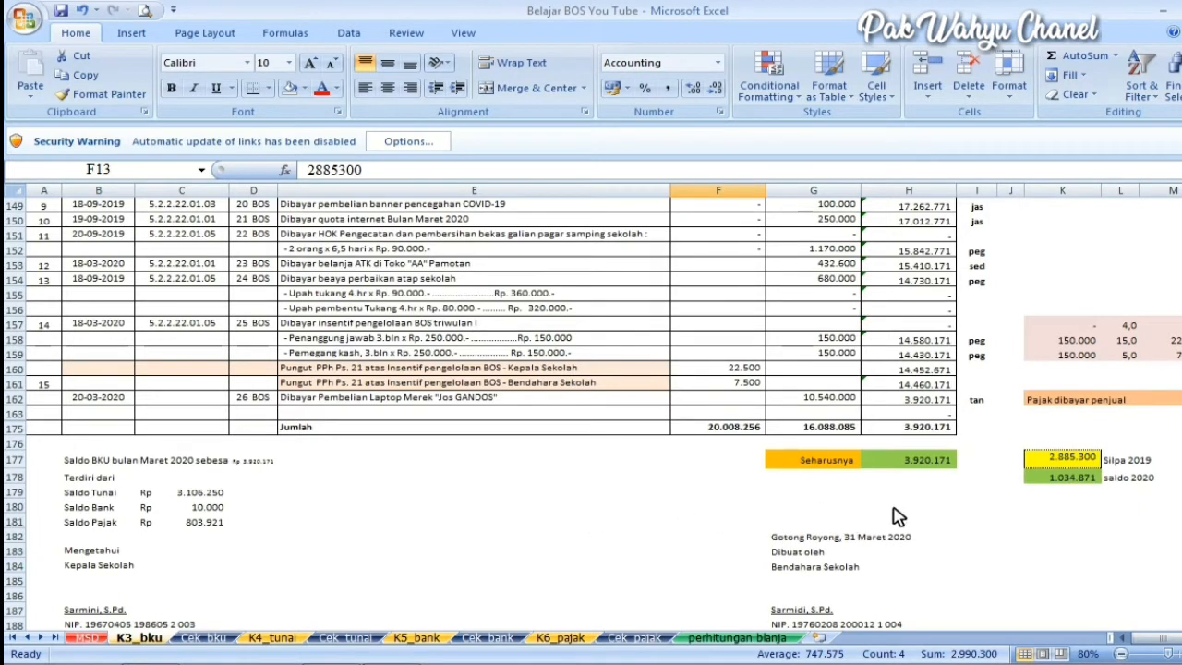
{"action": "left_click", "coordinate": [1062, 461]}
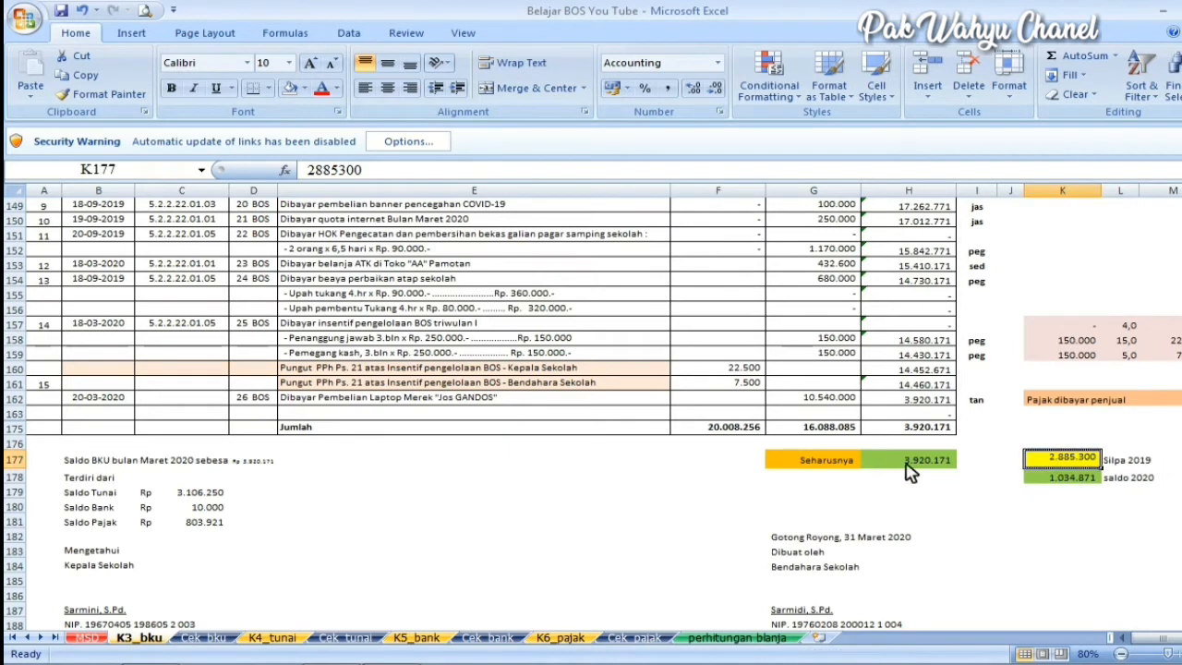
{"action": "left_click", "coordinate": [1141, 462]}
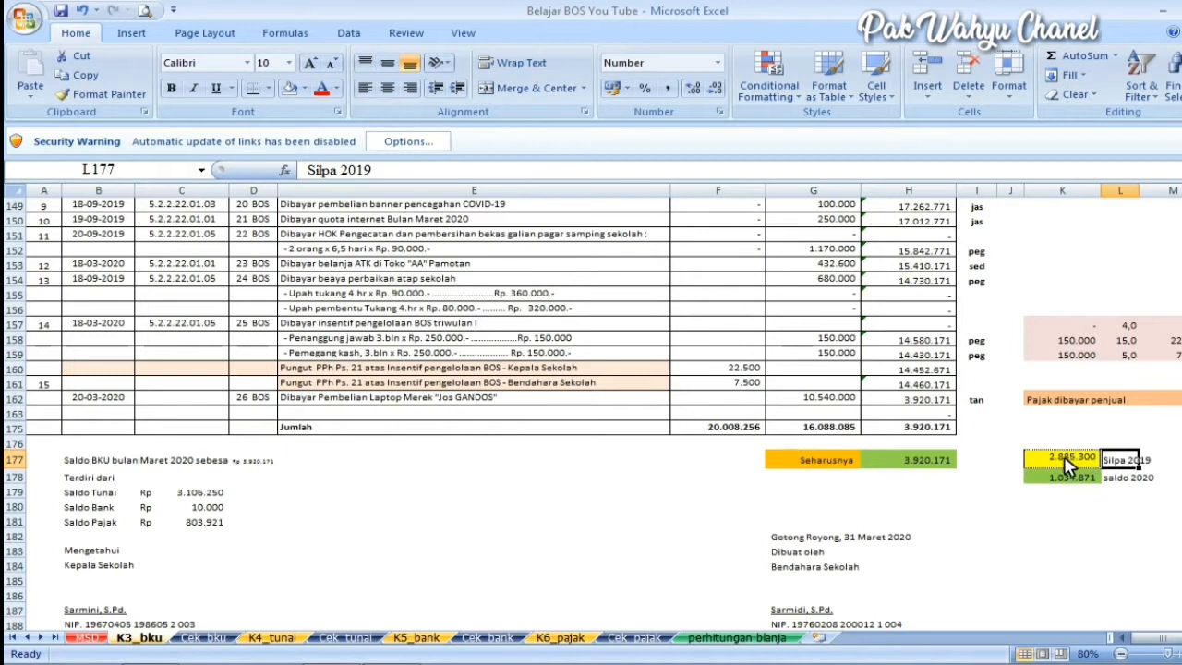
{"action": "left_click", "coordinate": [1067, 462]}
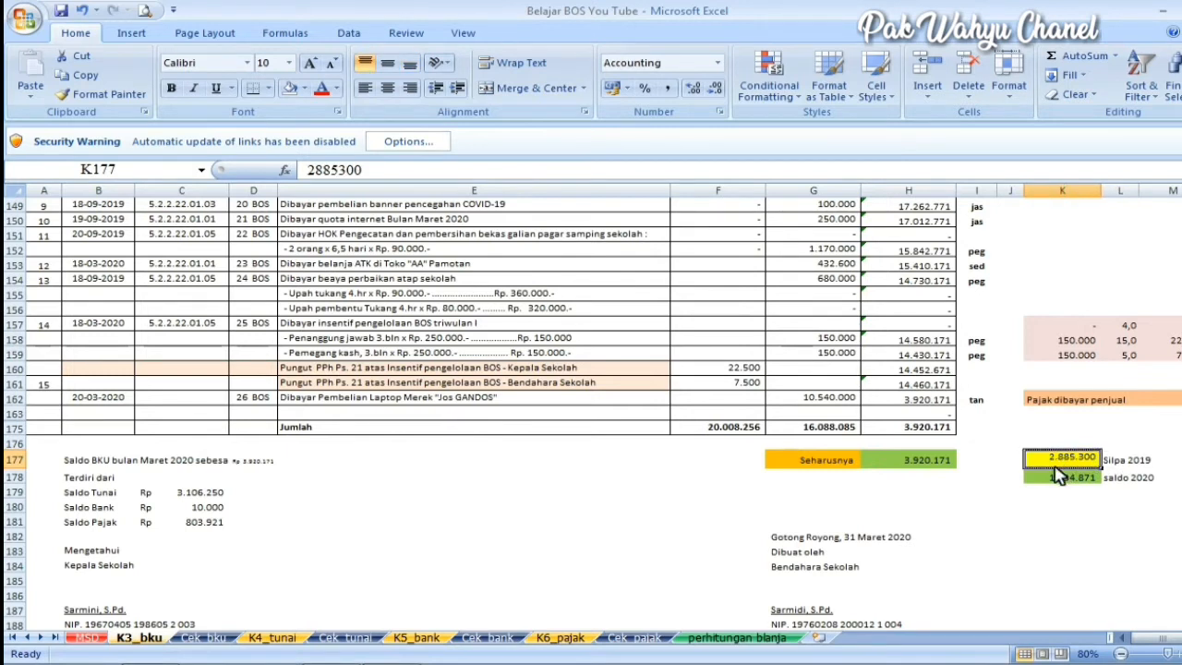
{"action": "left_click", "coordinate": [944, 431]}
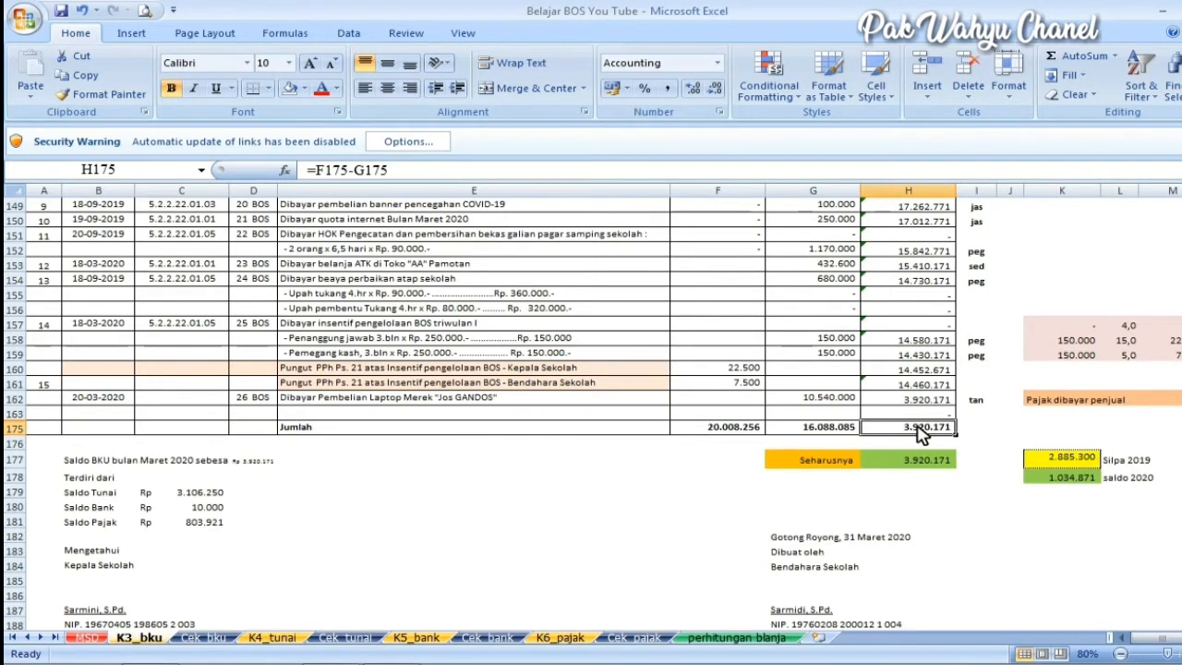
{"action": "left_click", "coordinate": [1071, 479]}
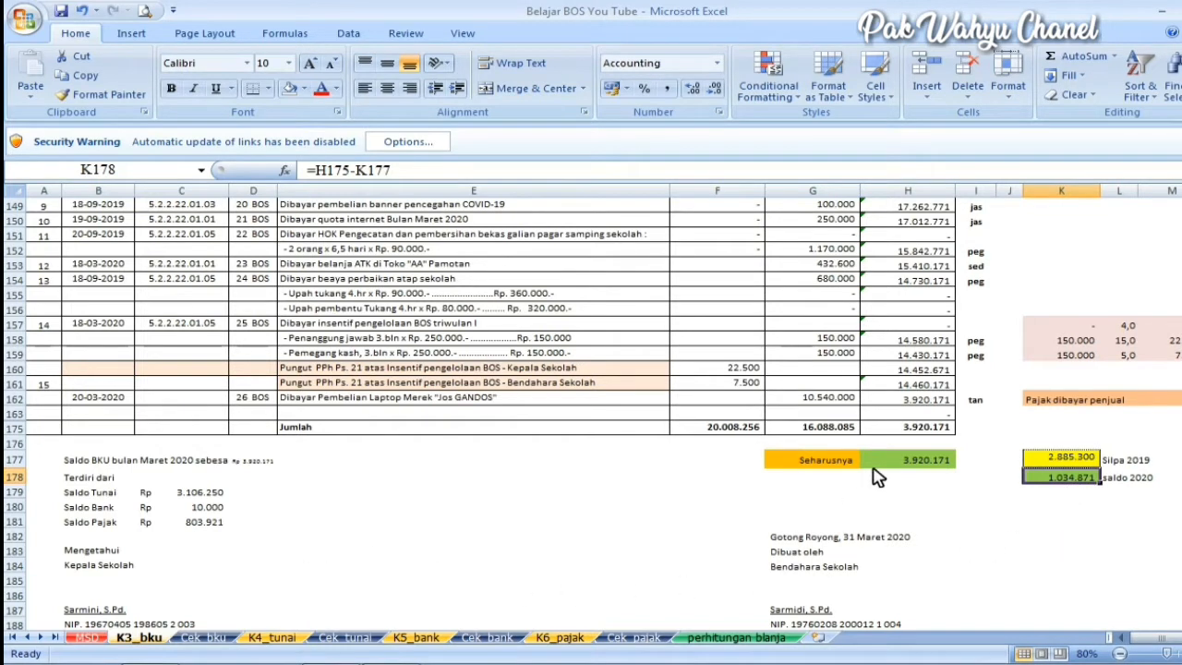
{"action": "left_click", "coordinate": [207, 523]}
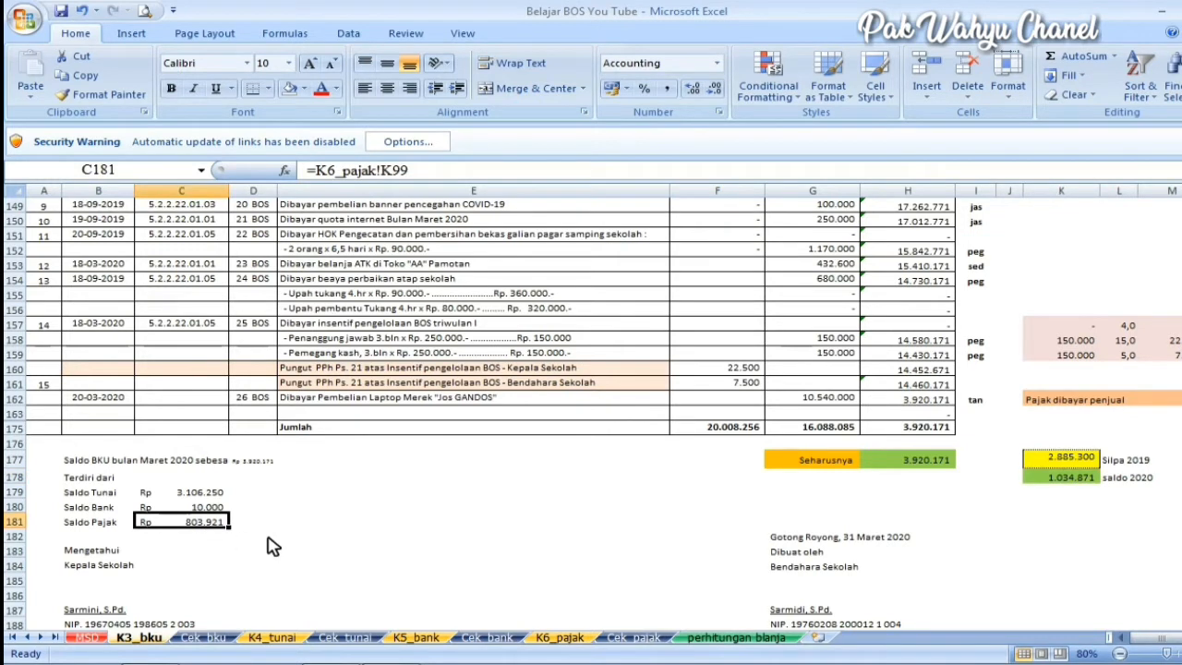
- Check the Silpa 2019 and saldo 2020 cells beside the March 2020 totals in K4_tunai
{"action": "left_click", "coordinate": [269, 637]}
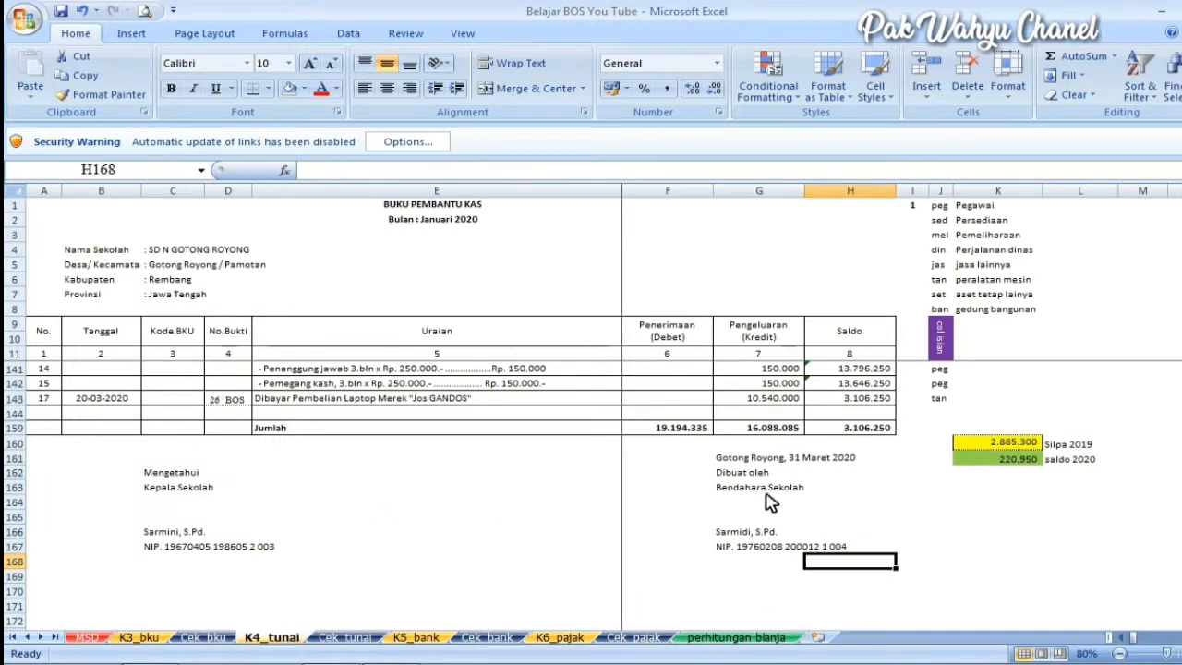
{"action": "left_click", "coordinate": [1005, 445]}
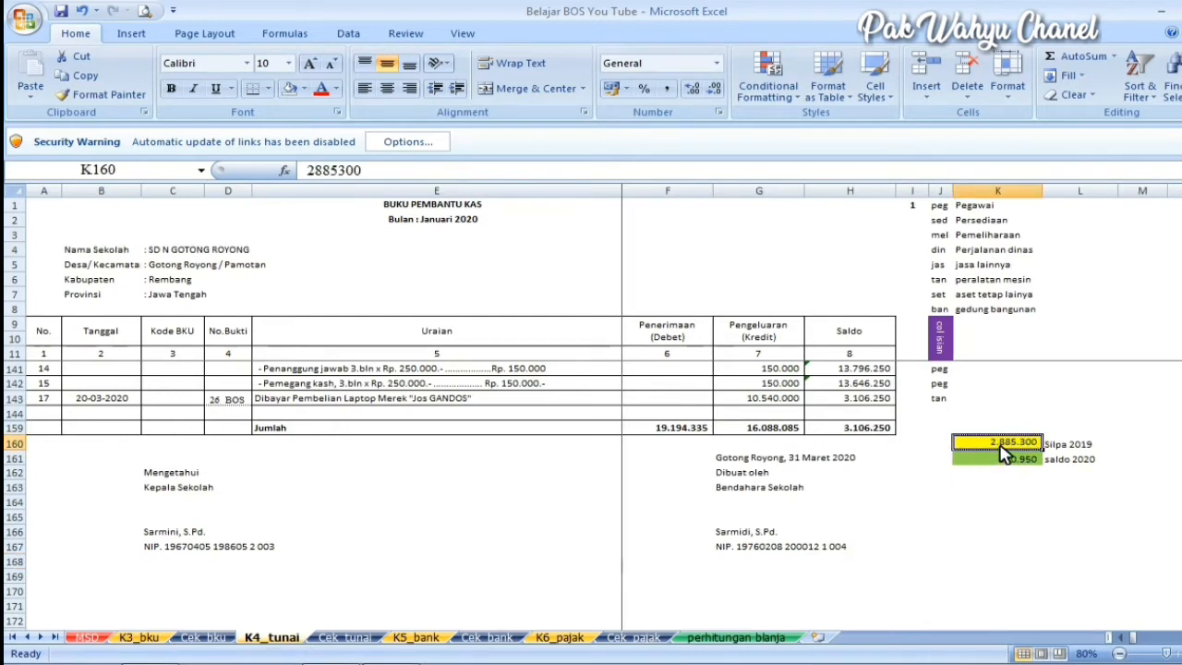
{"action": "scroll", "coordinate": [942, 496], "scroll_direction": "up", "scroll_amount": 1}
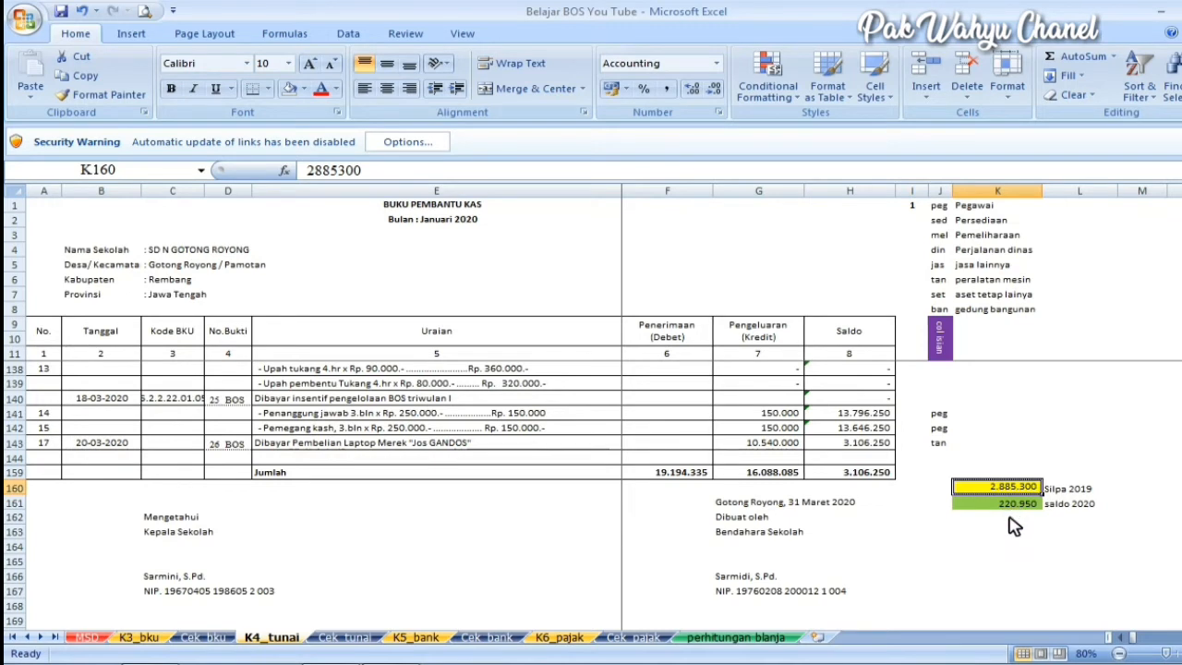
{"action": "scroll", "coordinate": [1014, 525], "scroll_direction": "down", "scroll_amount": 1}
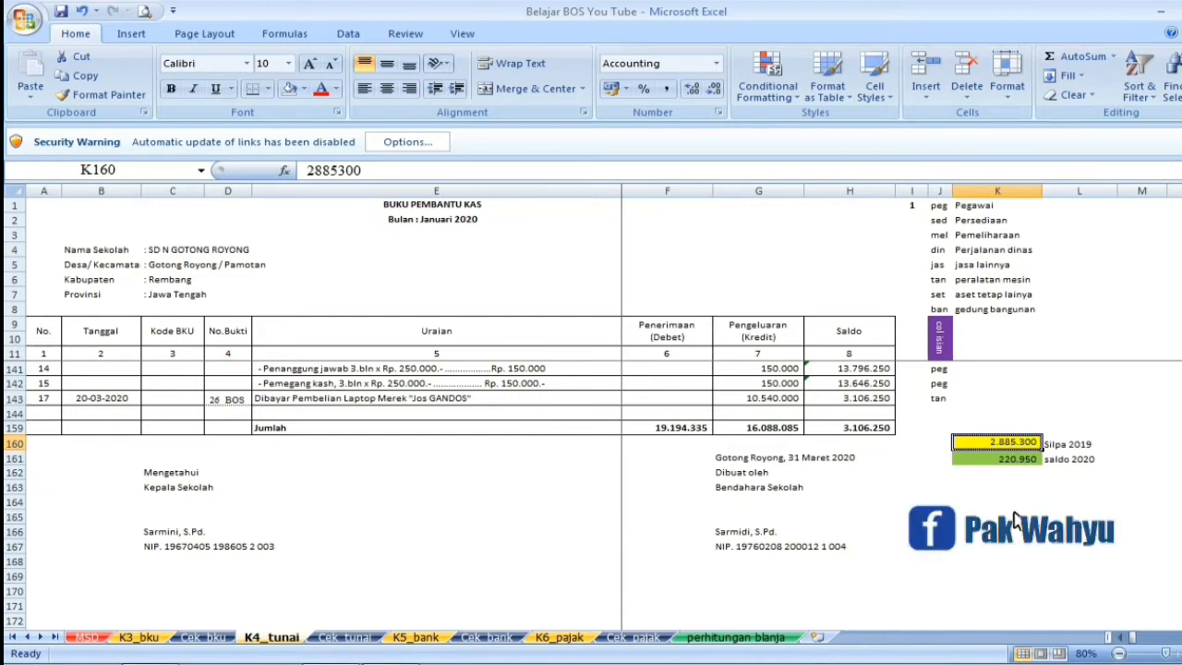
{"action": "left_click", "coordinate": [1015, 460]}
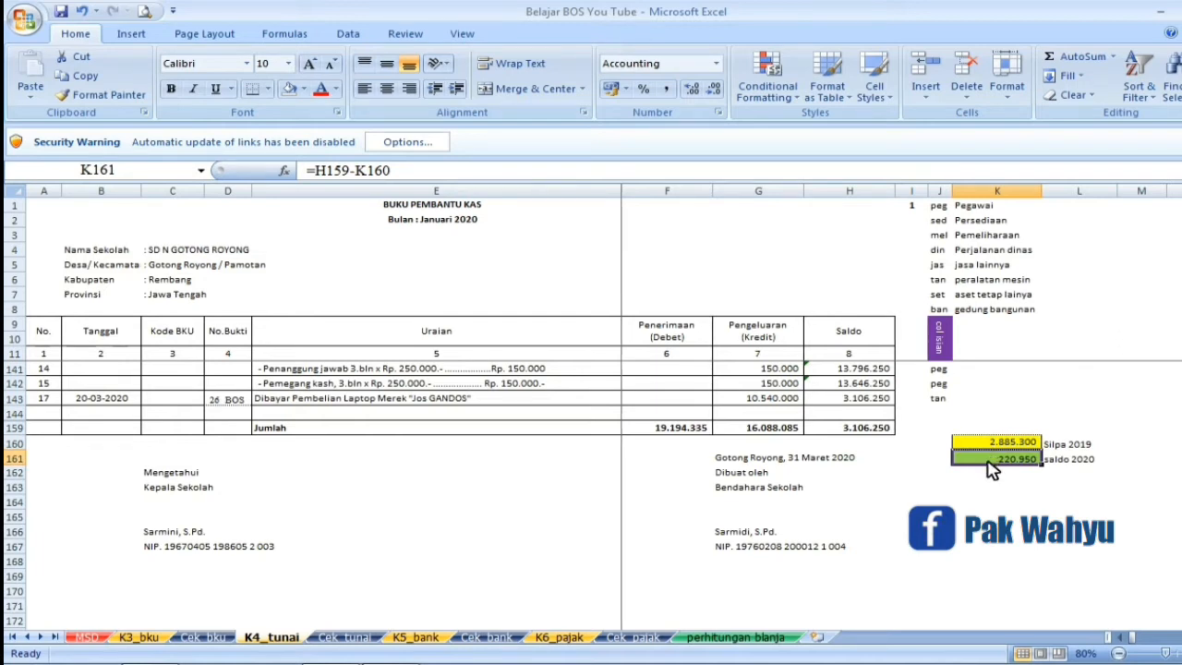
- Compare the saldo 2020 cell with the Saldo Pajak cell under the March 2020 table in K3_bku
{"action": "left_click", "coordinate": [148, 637]}
{"action": "left_click", "coordinate": [1069, 480]}
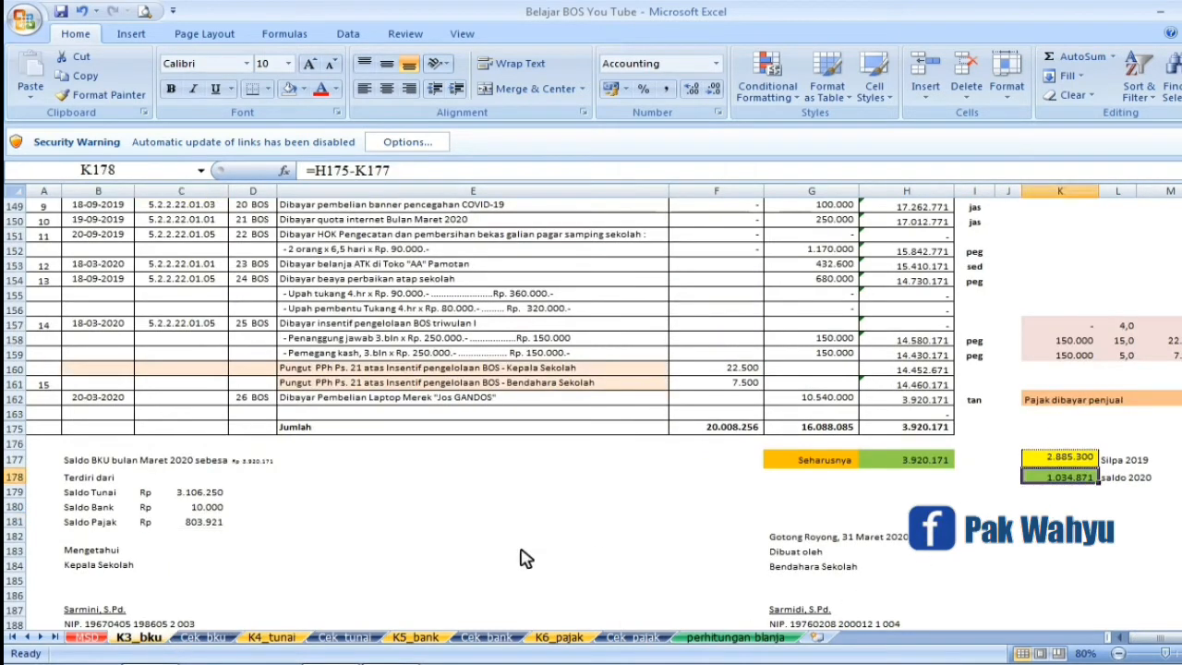
{"action": "left_click", "coordinate": [222, 526]}
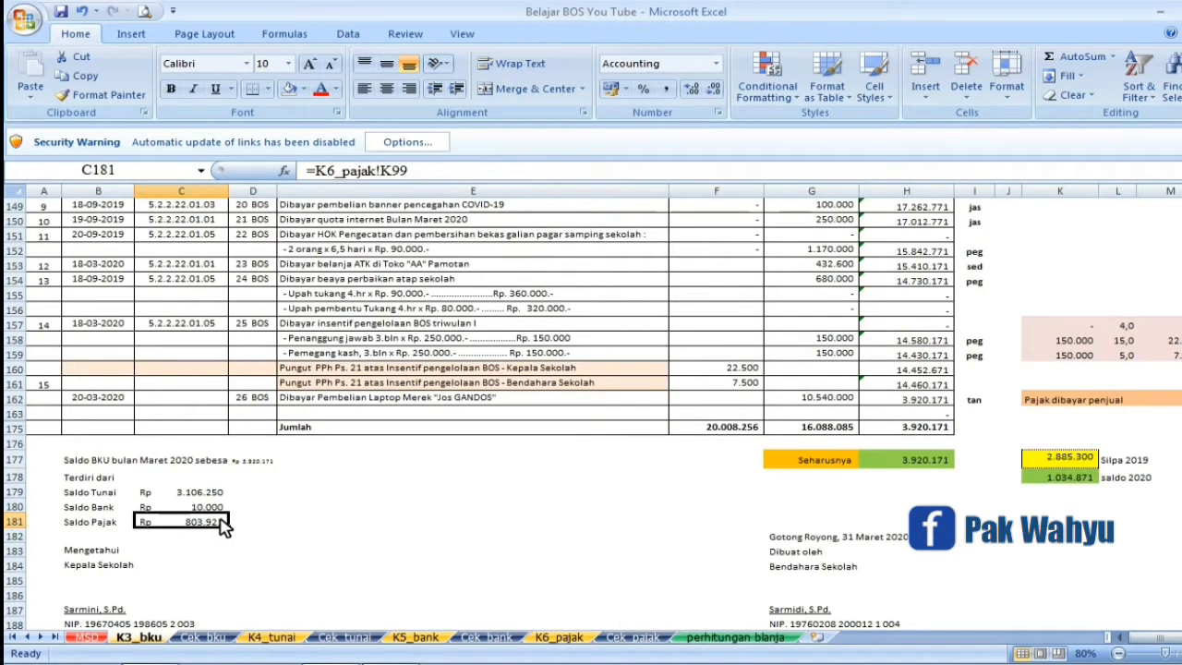
- Glance at K4_tunai and review the January and February 2020 bank entries and totals in K5_bank
{"action": "left_click", "coordinate": [271, 637]}
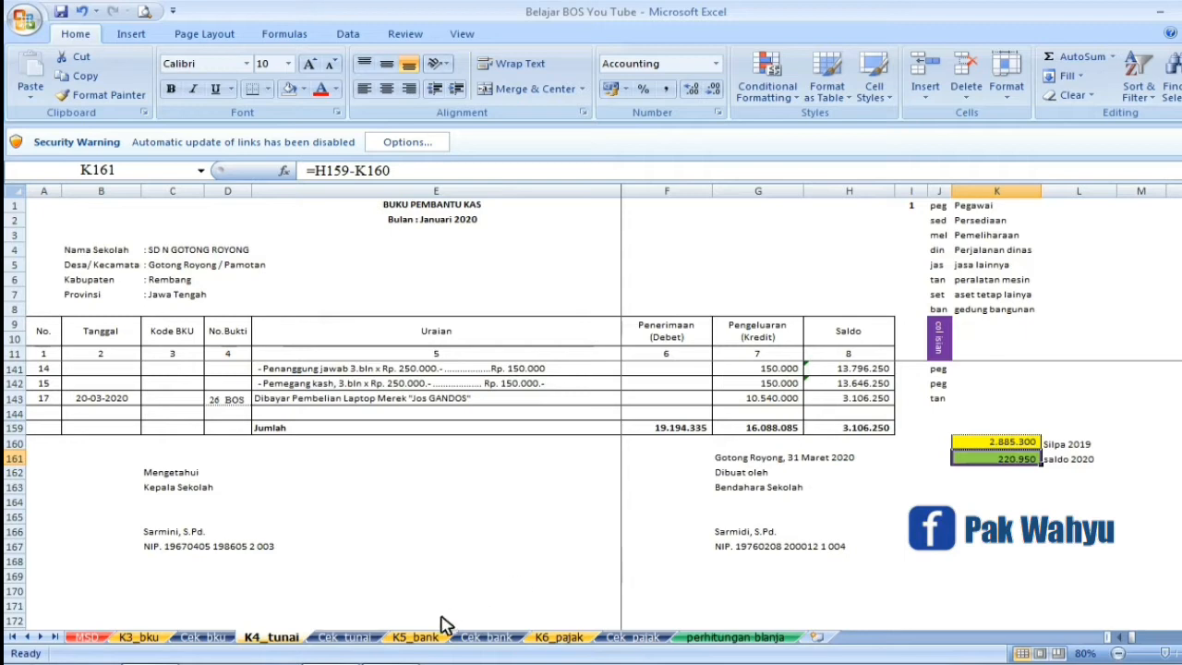
{"action": "left_click", "coordinate": [415, 638]}
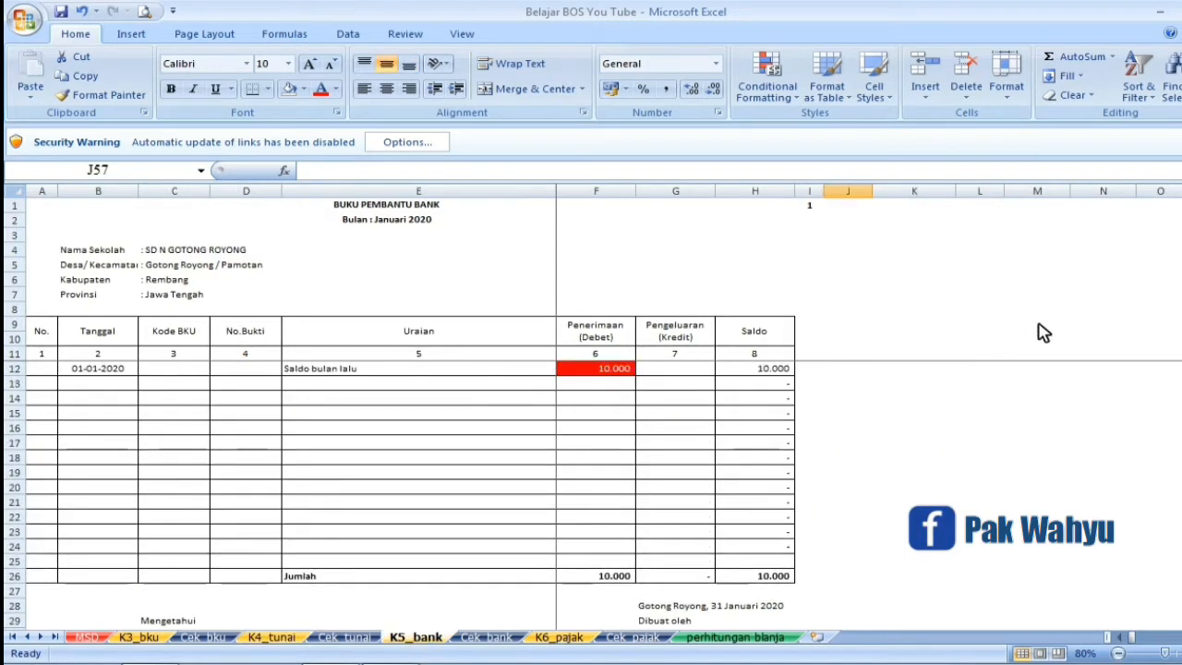
{"action": "mouse_move", "coordinate": [1181, 244]}
{"action": "left_mouse_down"}
{"action": "mouse_move", "coordinate": [1181, 298]}
{"action": "mouse_move", "coordinate": [1181, 245]}
{"action": "mouse_move", "coordinate": [1181, 259]}
{"action": "left_mouse_up"}
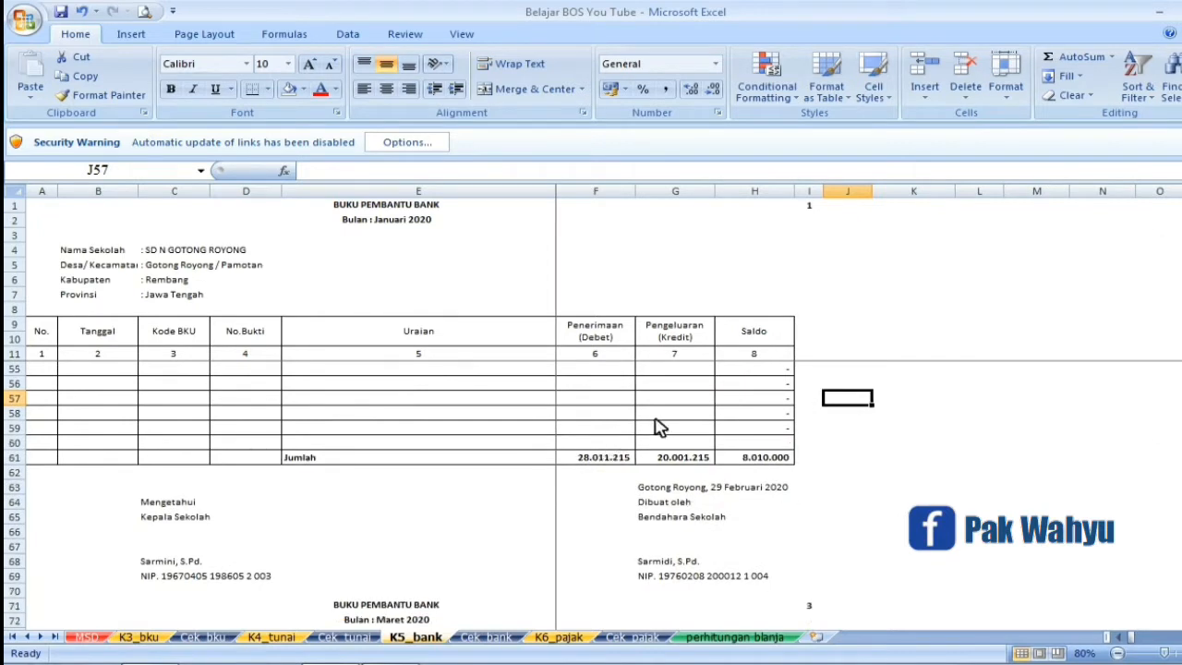
{"action": "scroll", "coordinate": [707, 416], "scroll_direction": "up", "scroll_amount": 3}
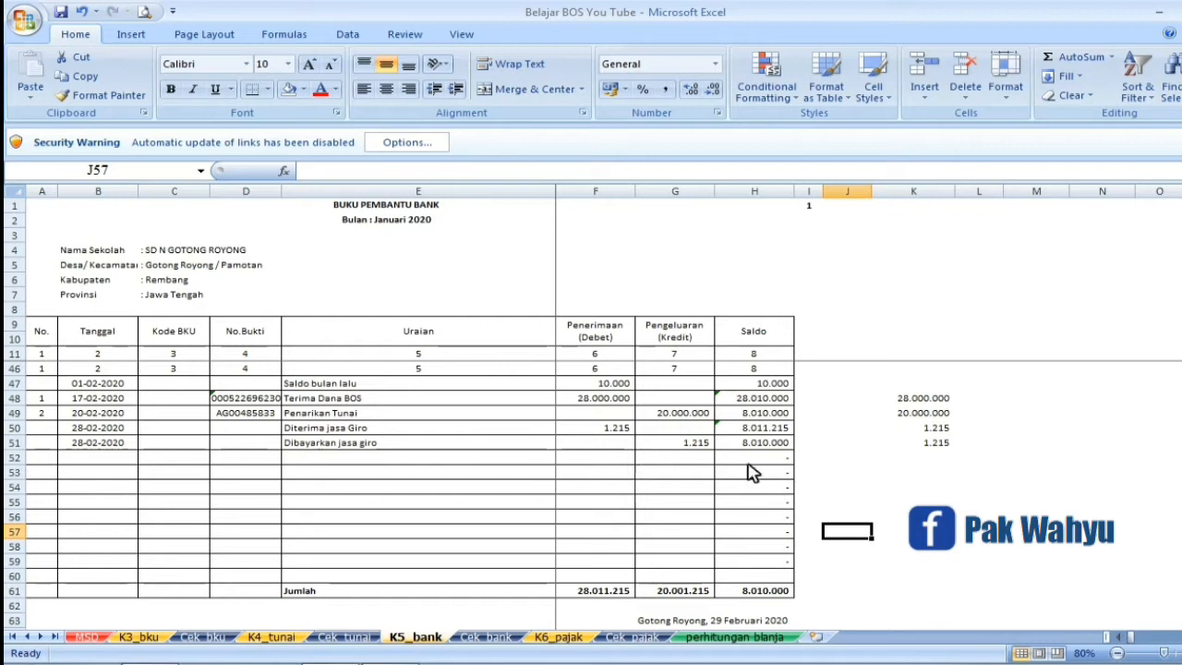
{"action": "mouse_move", "coordinate": [1181, 392]}
{"action": "left_mouse_down"}
{"action": "mouse_move", "coordinate": [1181, 372]}
{"action": "mouse_move", "coordinate": [1181, 394]}
{"action": "left_mouse_up"}
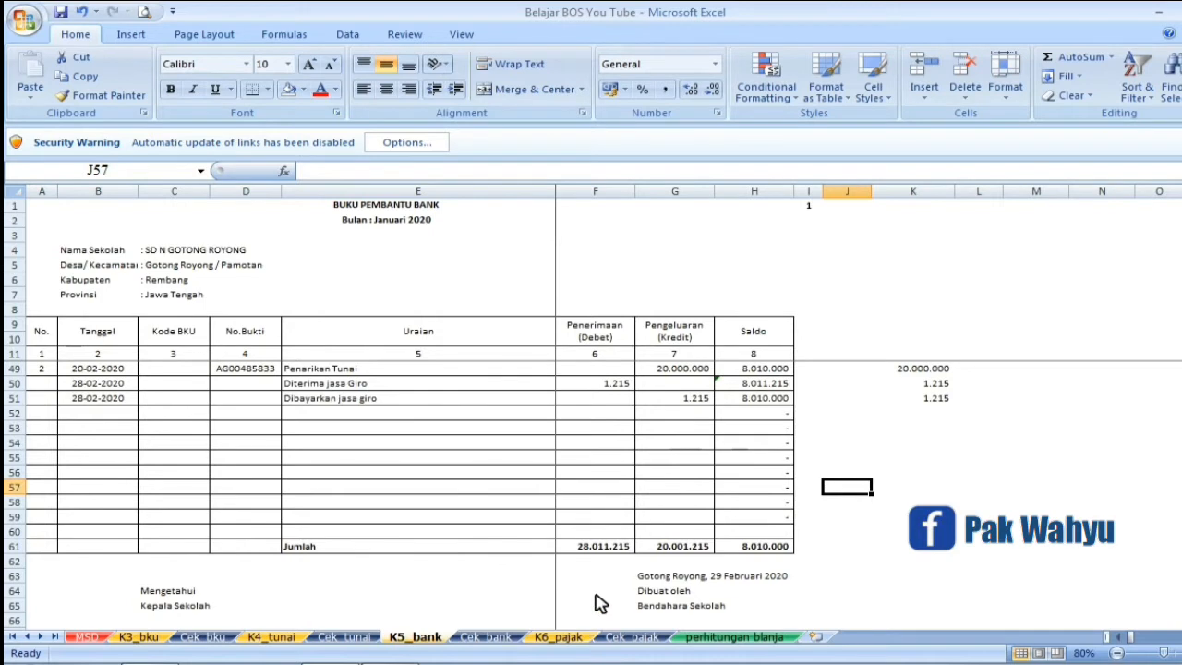
- Inspect the January 2020 Saldo bulan lalu row in K6_pajak, selecting its tax amounts in E12:J12 and the PPN cell
{"action": "left_click", "coordinate": [571, 639]}
{"action": "scroll", "coordinate": [684, 485], "scroll_direction": "up", "scroll_amount": 4}
{"action": "scroll", "coordinate": [672, 481], "scroll_direction": "up", "scroll_amount": 2}
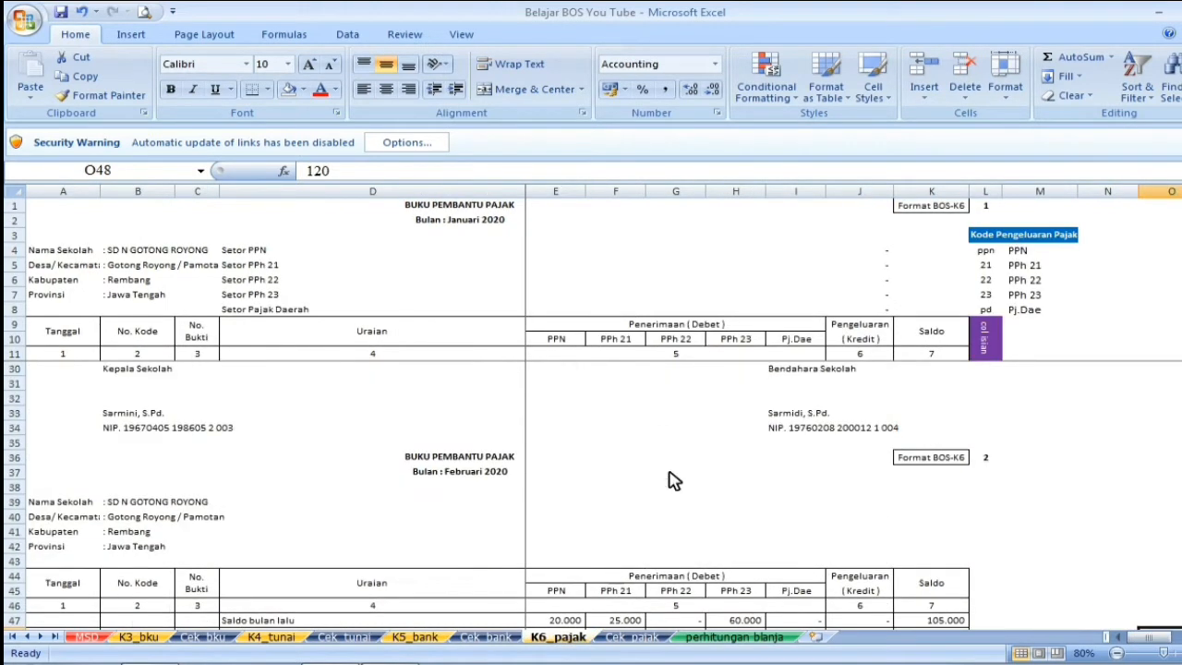
{"action": "left_click_drag", "start_coordinate": [1181, 273], "coordinate": [1181, 235]}
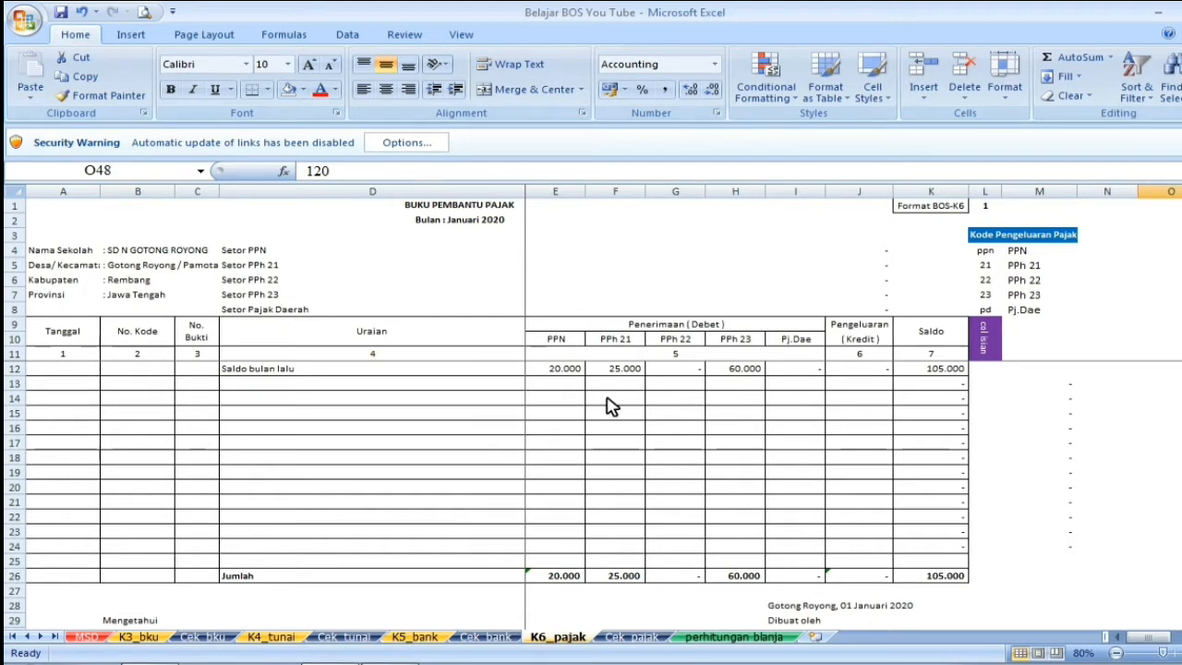
{"action": "mouse_move", "coordinate": [1181, 227]}
{"action": "left_mouse_down"}
{"action": "mouse_move", "coordinate": [1181, 243]}
{"action": "mouse_move", "coordinate": [1181, 228]}
{"action": "left_mouse_up"}
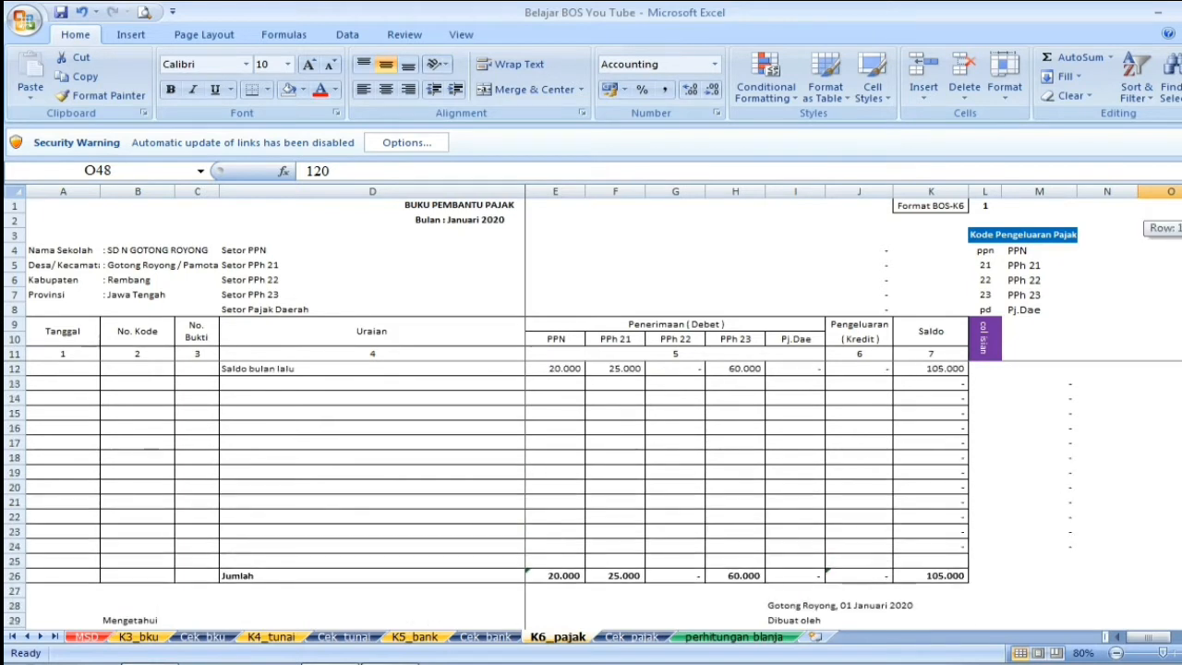
{"action": "left_click", "coordinate": [344, 377]}
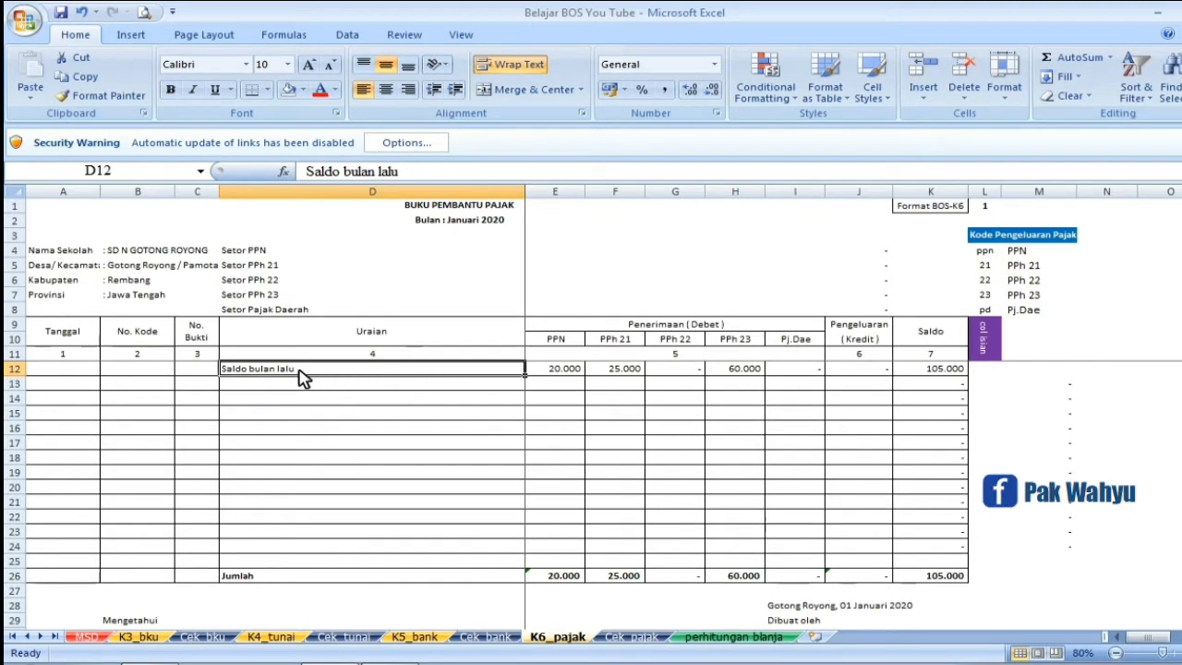
{"action": "left_click", "coordinate": [567, 374]}
{"action": "left_click_drag", "start_coordinate": [566, 375], "coordinate": [868, 377]}
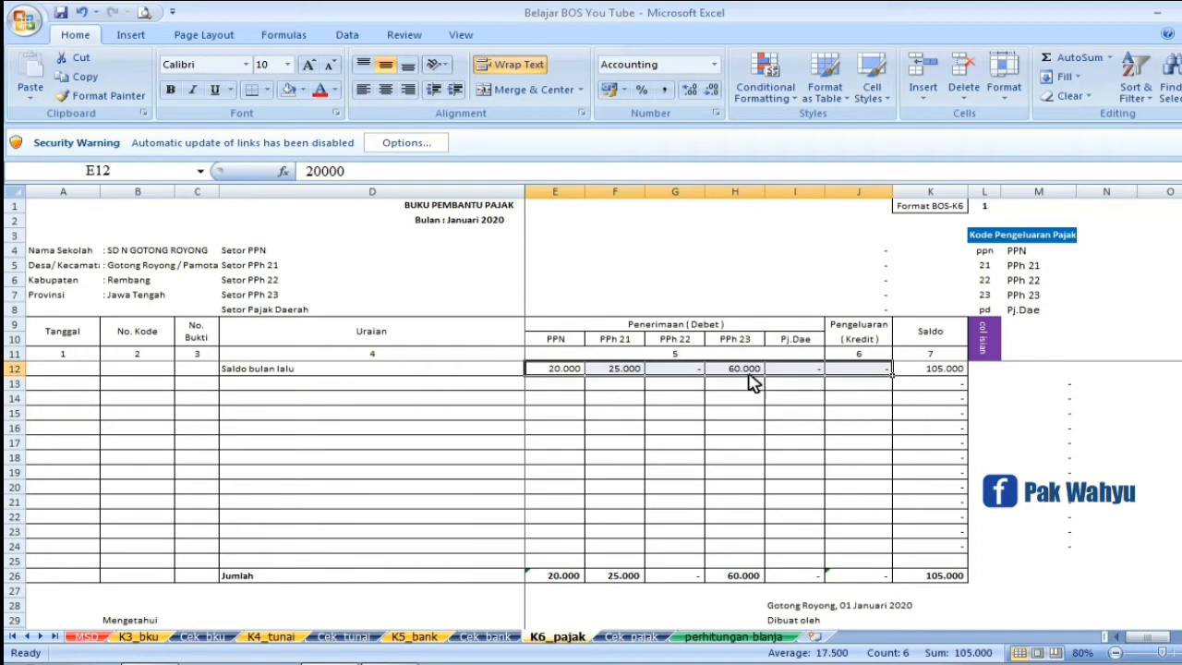
{"action": "left_click", "coordinate": [565, 369]}
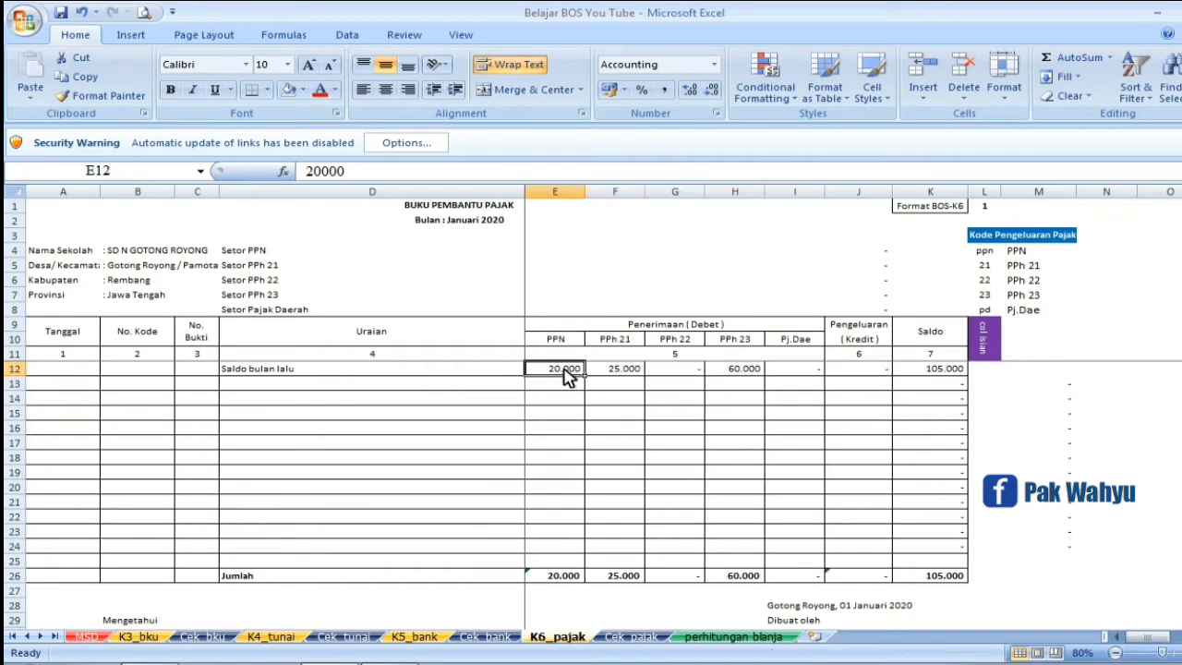
- Return to the January 2020 table in K3_bku and view its Pajak belum setor entries
{"action": "left_click", "coordinate": [138, 637]}
{"action": "scroll", "coordinate": [517, 387], "scroll_direction": "up", "scroll_amount": 15}
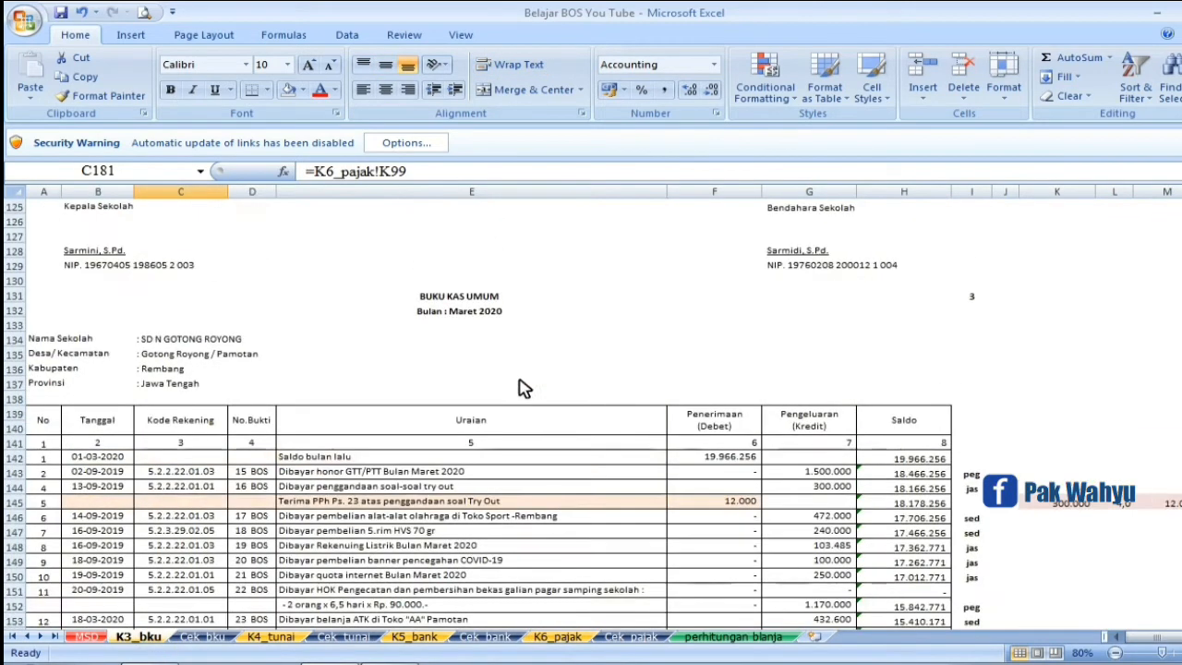
{"action": "scroll", "coordinate": [522, 383], "scroll_direction": "up", "scroll_amount": 20}
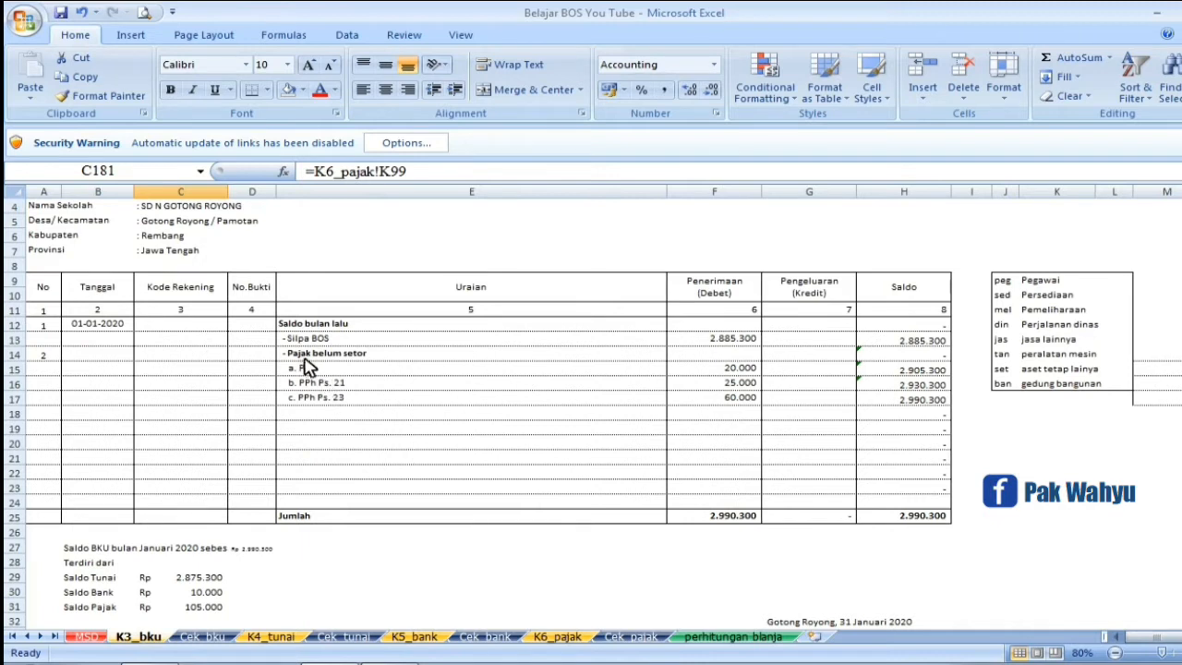
- Compare the unpaid tax amounts in F15:F17 of K3_bku with the January 2020 Saldo bulan lalu balance in K6_pajak
{"action": "left_click_drag", "start_coordinate": [306, 359], "coordinate": [759, 413]}
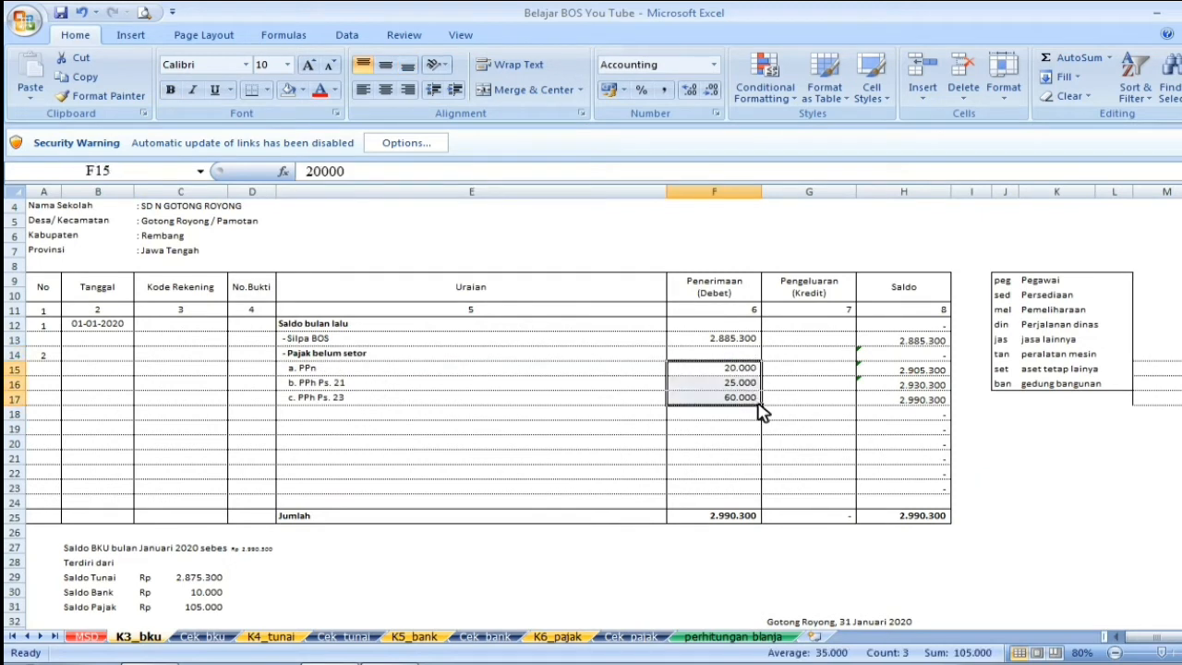
{"action": "left_click", "coordinate": [566, 640]}
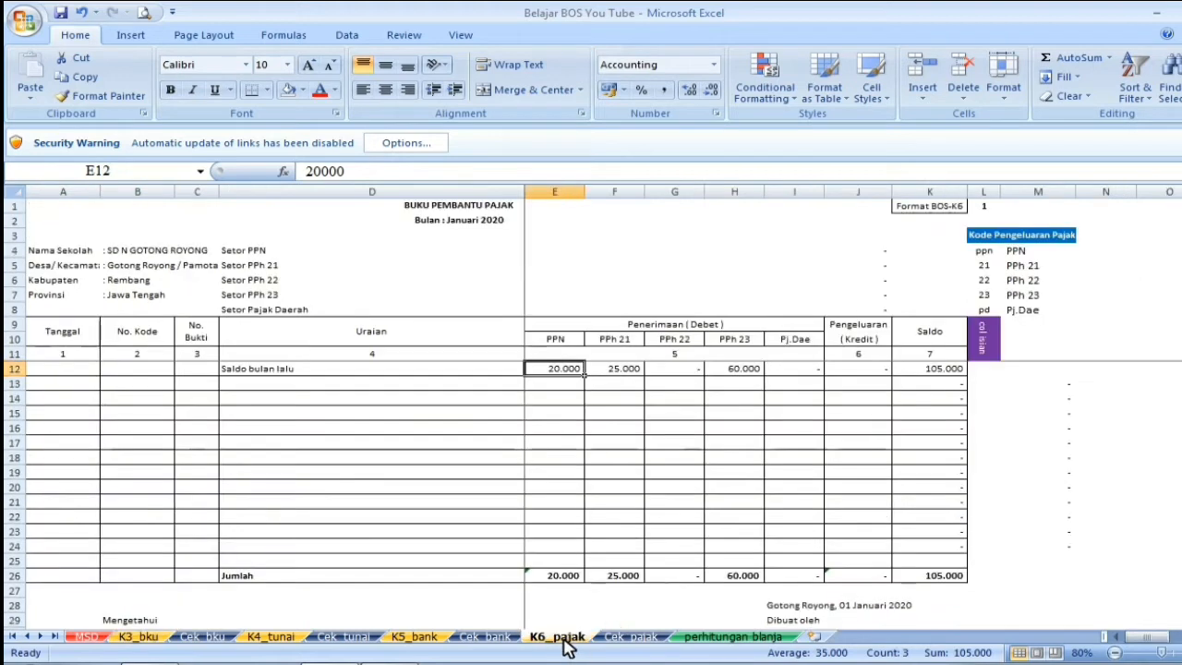
{"action": "left_click", "coordinate": [951, 377]}
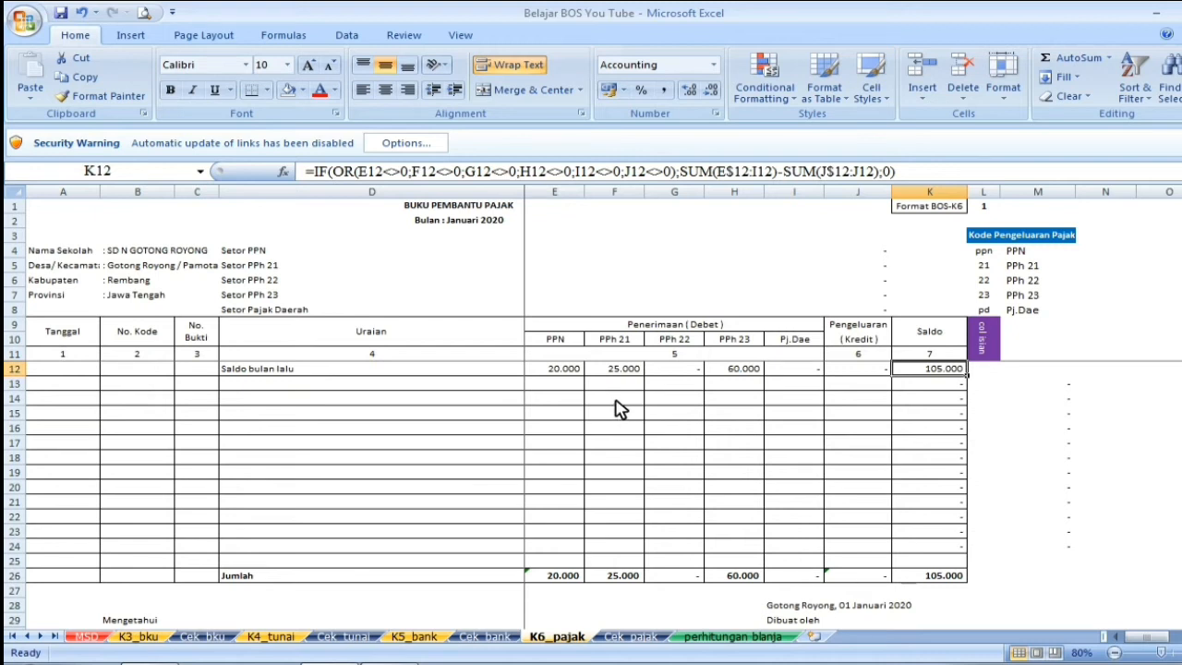
- Review the February 2020 tax collections and deposits and the March 2020 entries in K6_pajak
{"action": "scroll", "coordinate": [620, 410], "scroll_direction": "down", "scroll_amount": 4}
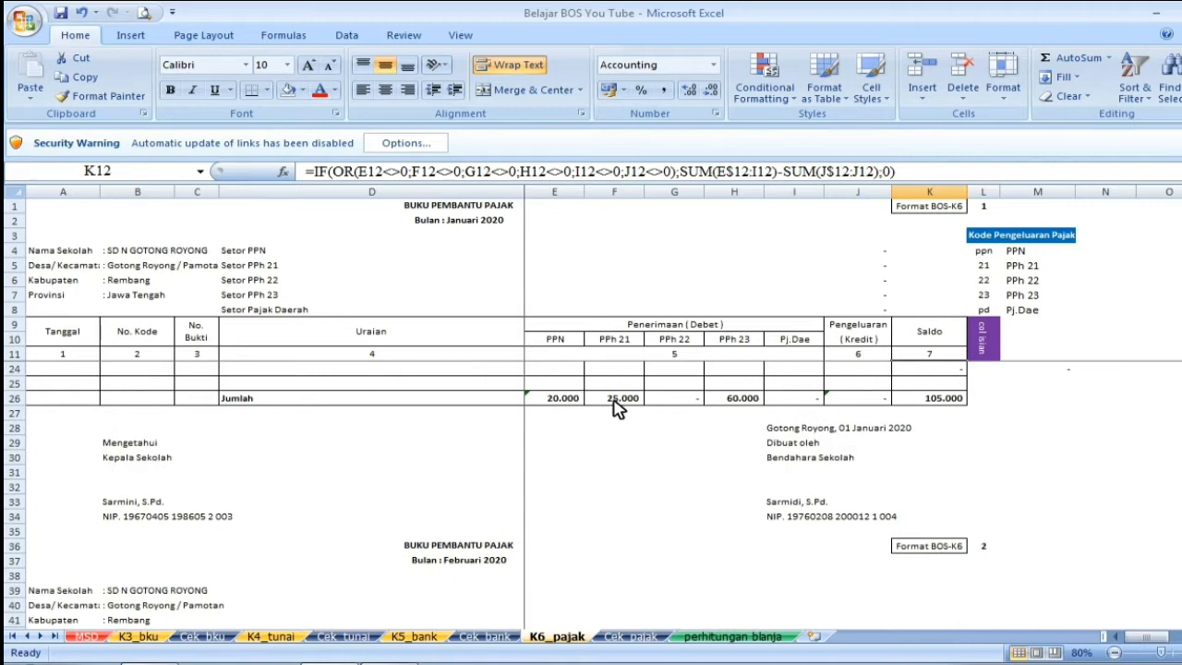
{"action": "scroll", "coordinate": [619, 410], "scroll_direction": "down", "scroll_amount": 5}
{"action": "scroll", "coordinate": [619, 410], "scroll_direction": "down", "scroll_amount": 1}
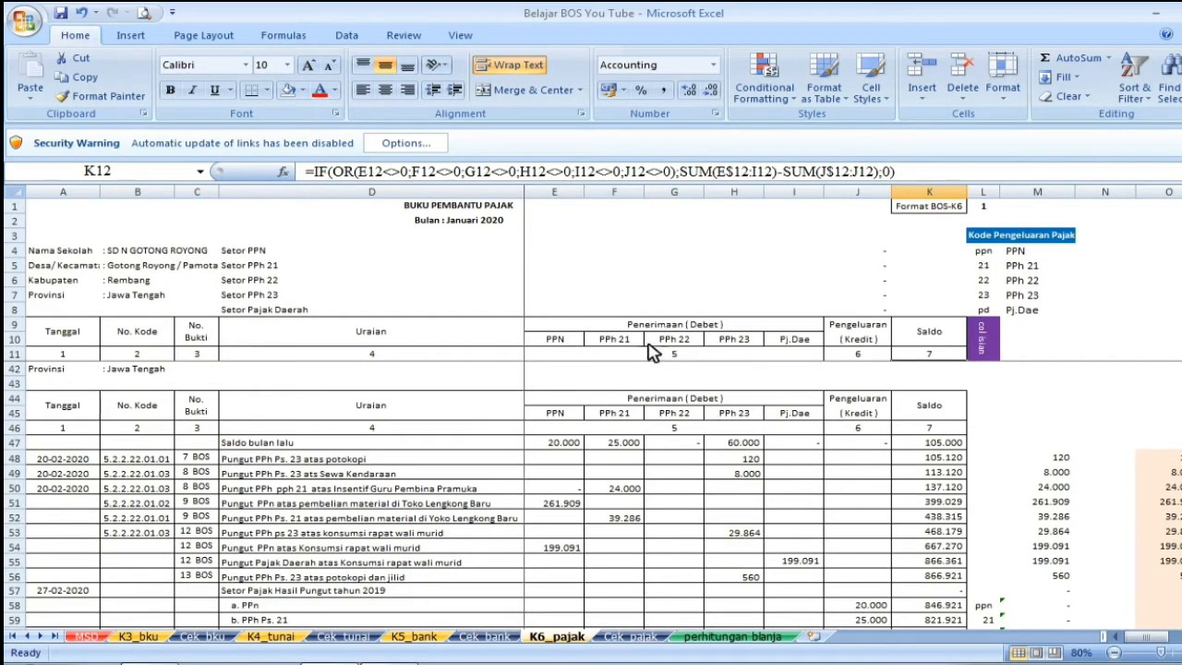
{"action": "scroll", "coordinate": [453, 479], "scroll_direction": "down", "scroll_amount": 1}
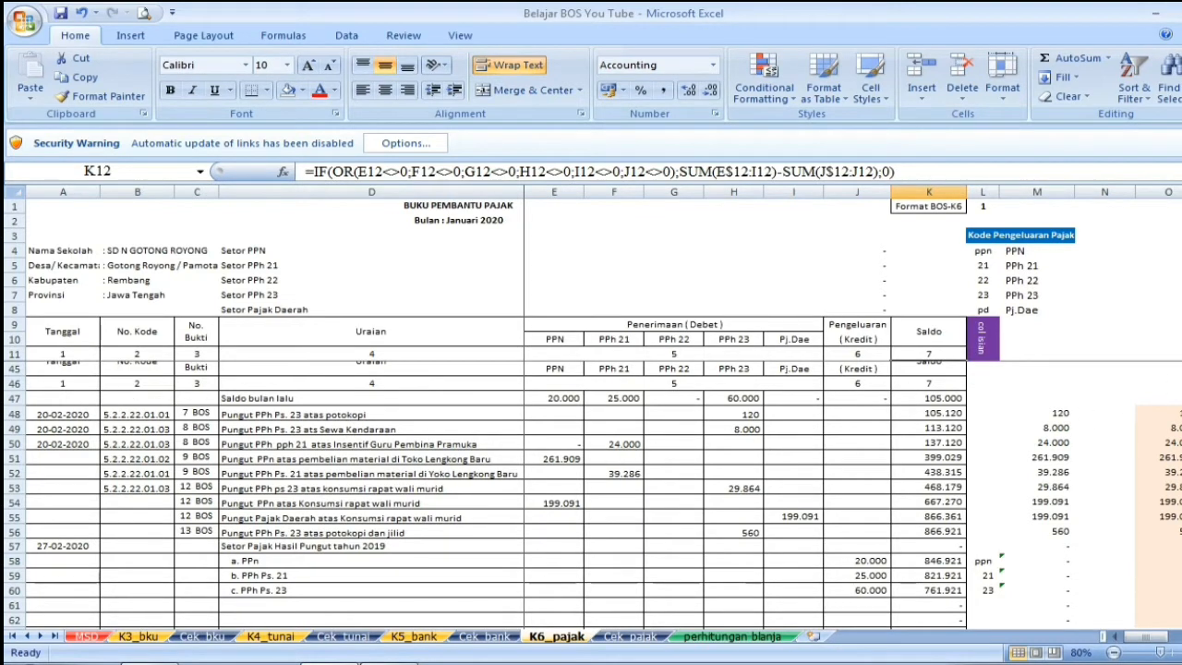
{"action": "left_click_drag", "start_coordinate": [1181, 314], "coordinate": [1181, 321]}
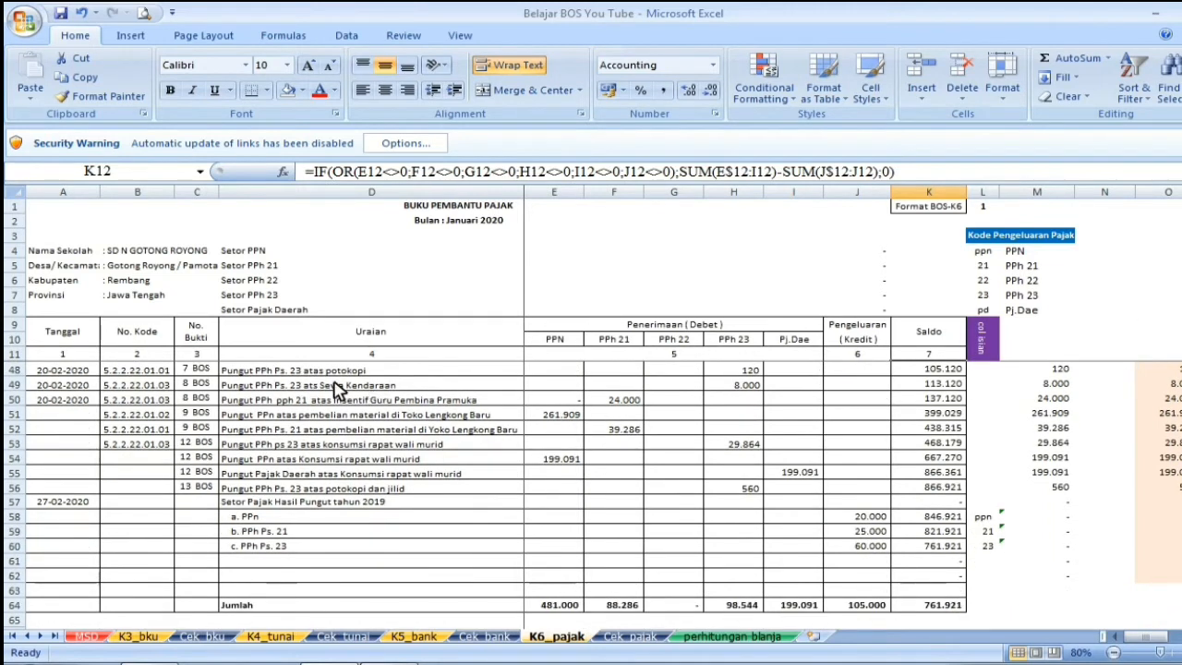
{"action": "scroll", "coordinate": [347, 395], "scroll_direction": "up", "scroll_amount": 4}
{"action": "scroll", "coordinate": [374, 399], "scroll_direction": "up", "scroll_amount": 1}
{"action": "scroll", "coordinate": [377, 401], "scroll_direction": "down", "scroll_amount": 4}
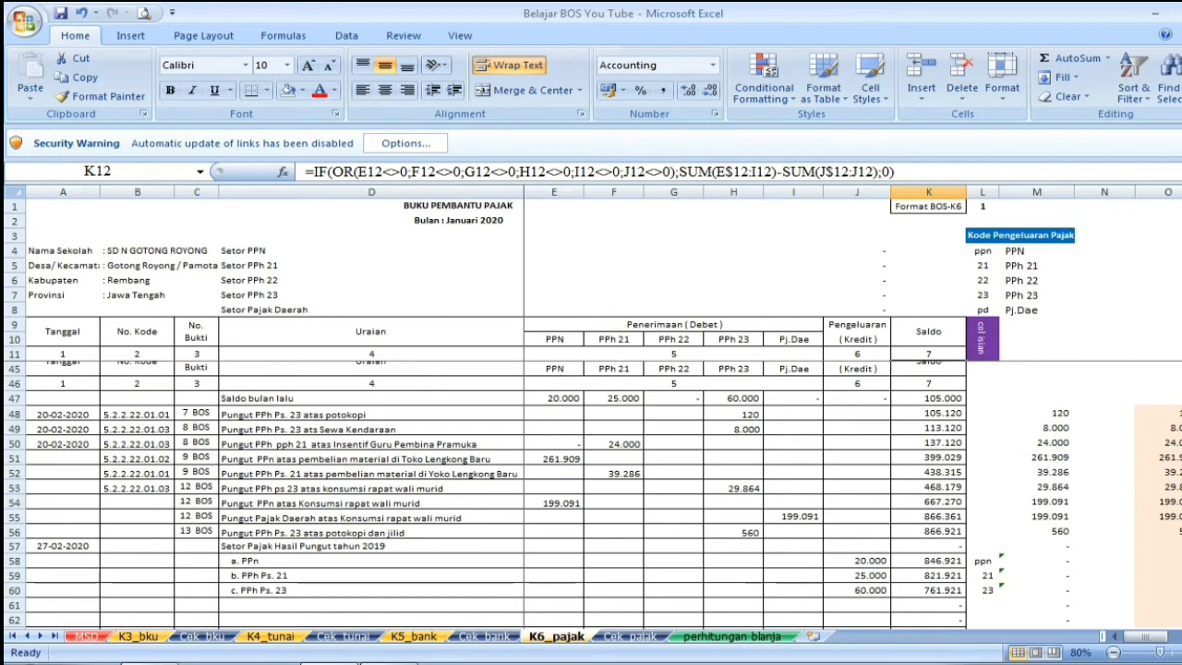
{"action": "scroll", "coordinate": [496, 499], "scroll_direction": "down", "scroll_amount": 11}
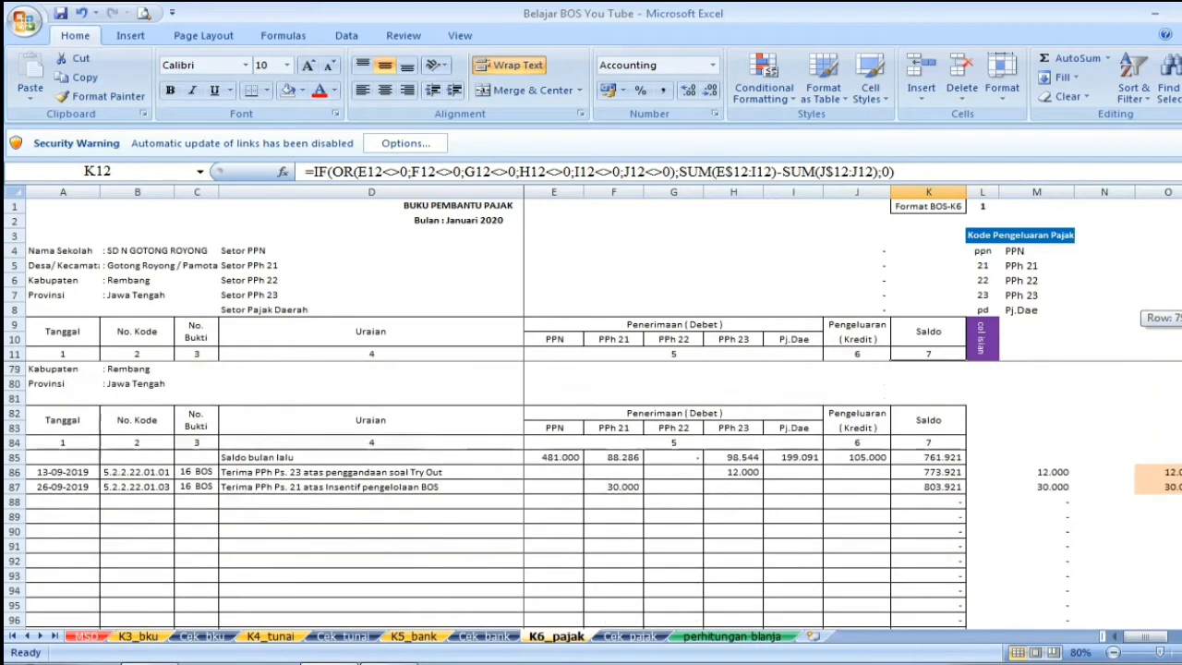
{"action": "scroll", "coordinate": [496, 499], "scroll_direction": "up", "scroll_amount": 1}
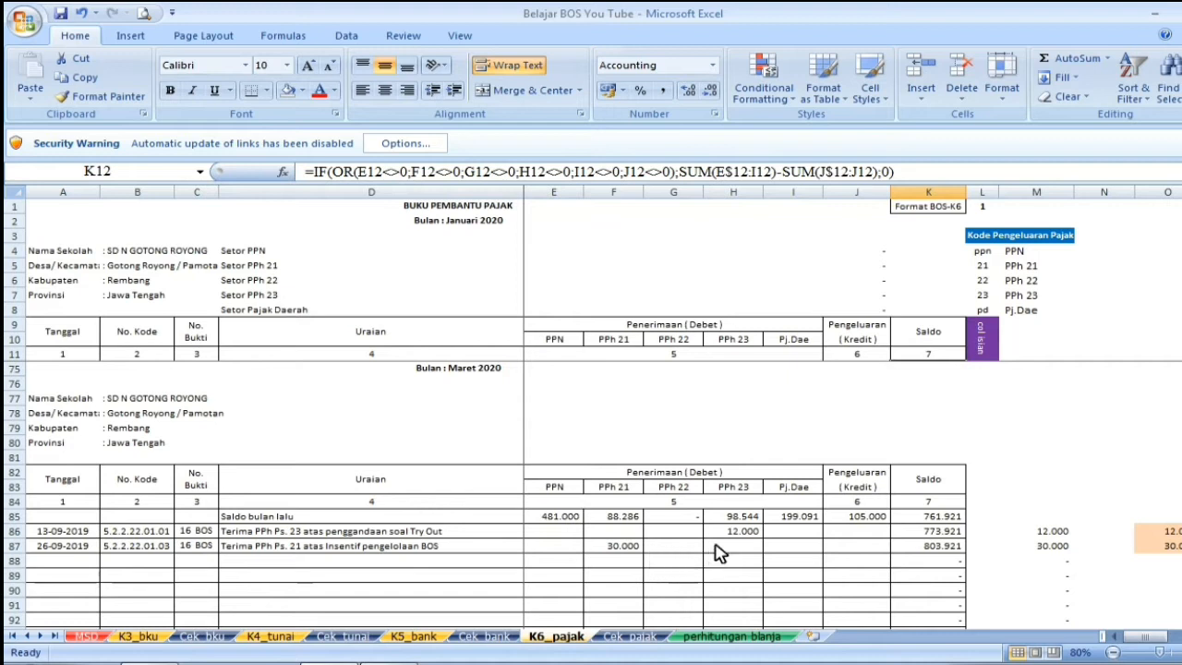
{"action": "left_click_drag", "start_coordinate": [1181, 404], "coordinate": [1181, 322]}
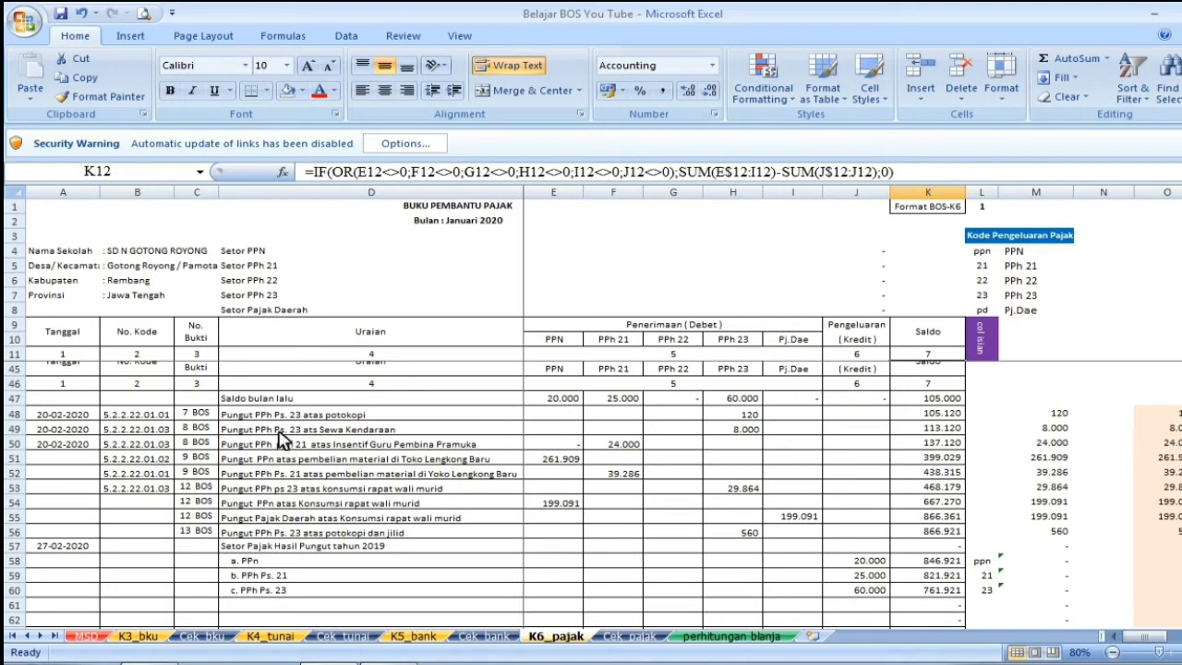
- Clear the February 2020 tax descriptions and receipt amounts in D48:I53 of K6_pajak
{"action": "left_click", "coordinate": [244, 418]}
{"action": "left_click_drag", "start_coordinate": [249, 429], "coordinate": [793, 552]}
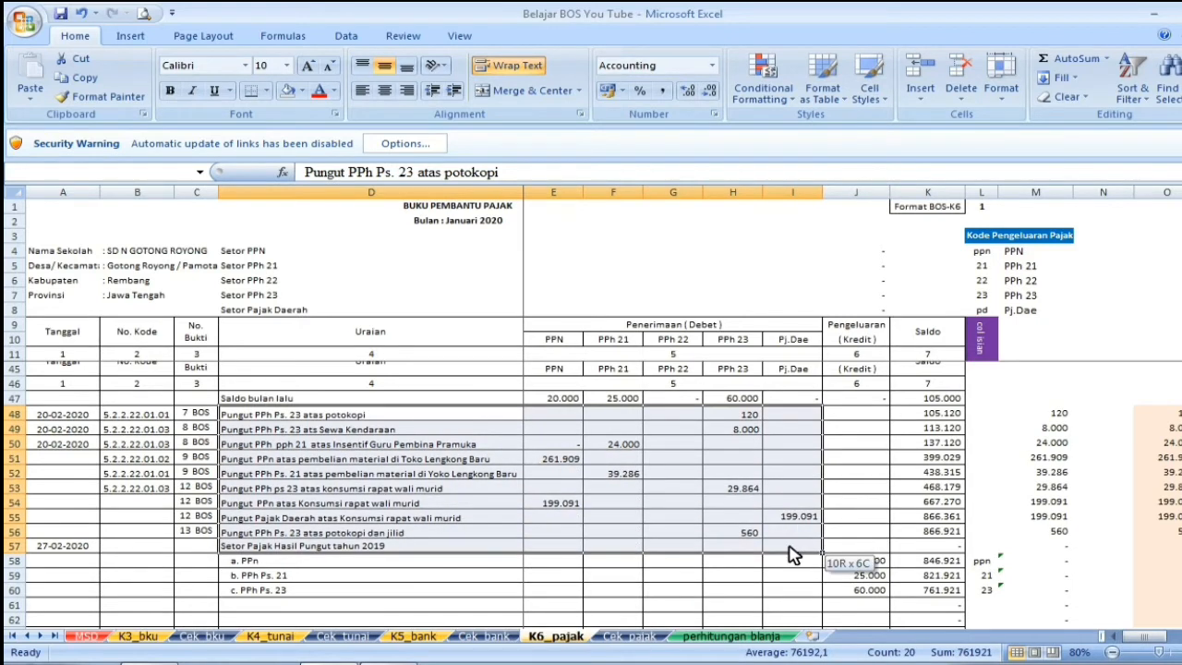
{"action": "left_click_drag", "start_coordinate": [793, 552], "coordinate": [776, 503]}
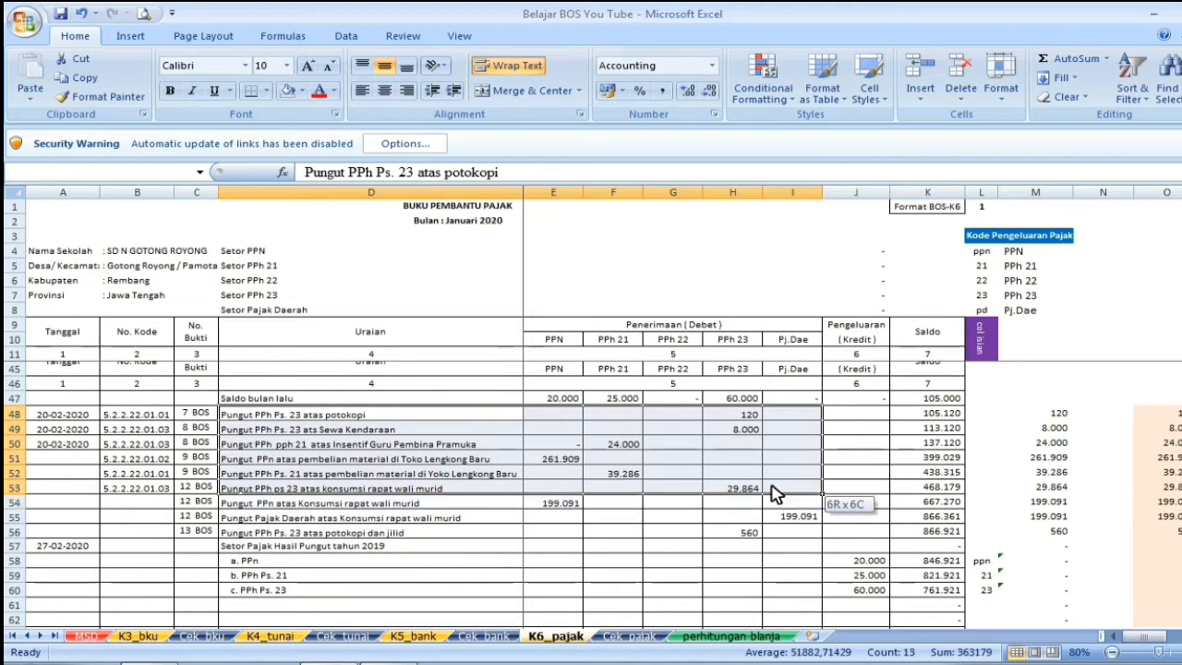
{"action": "left_click_drag", "start_coordinate": [776, 495], "coordinate": [776, 494]}
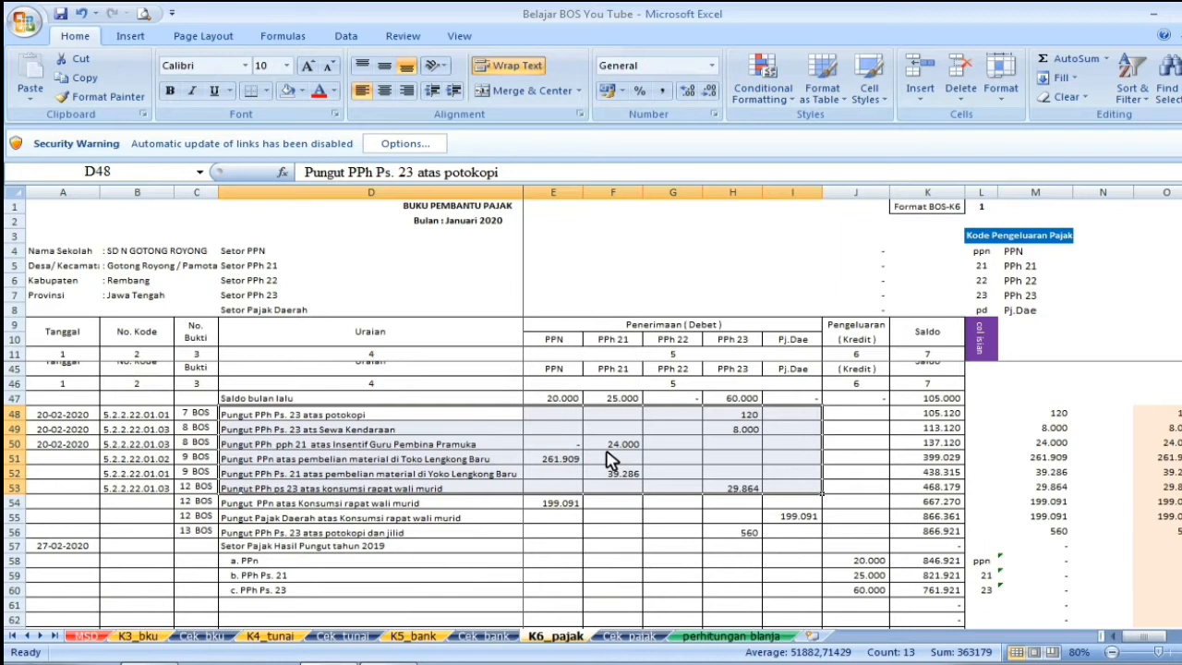
{"action": "key", "text": "Delete"}
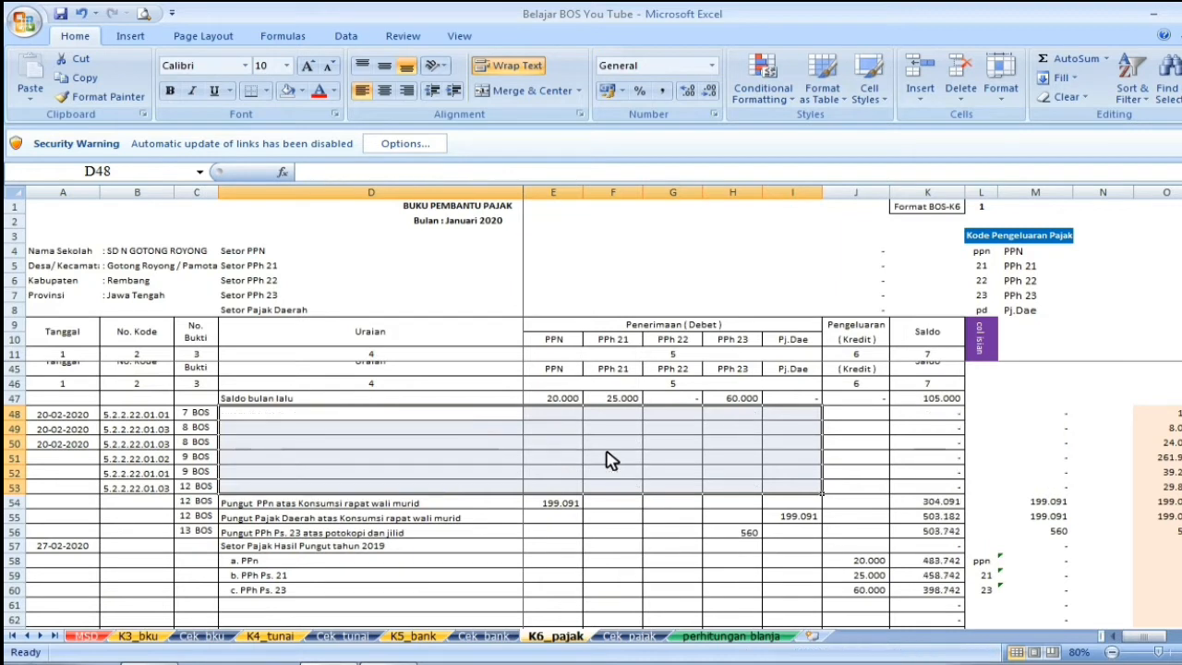
- Clear the shaded helper amounts in O48:O53 beside the February 2020 tax table
{"action": "left_click", "coordinate": [1166, 414]}
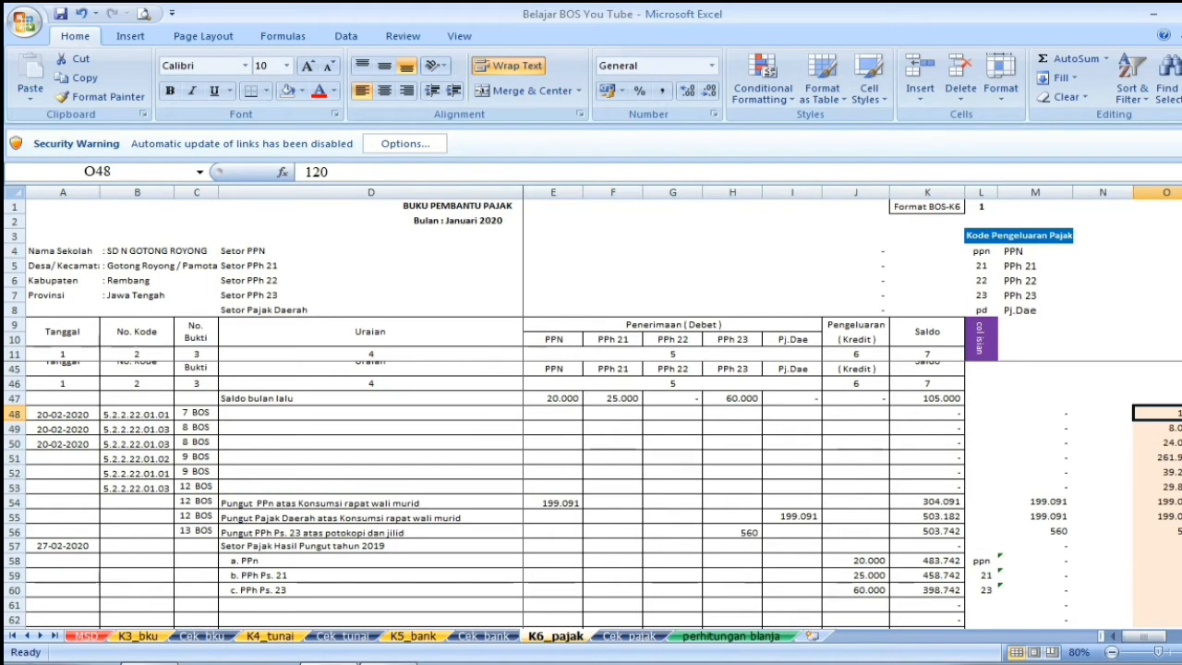
{"action": "left_click_drag", "start_coordinate": [1166, 414], "coordinate": [1171, 492]}
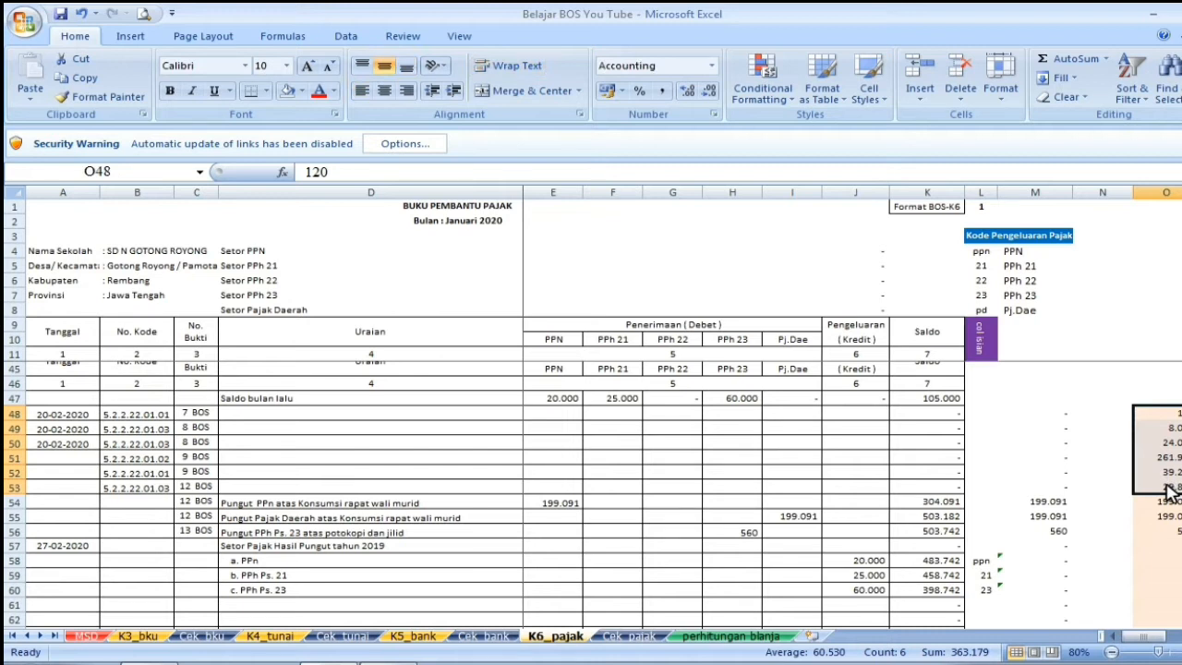
{"action": "key", "text": "Delete"}
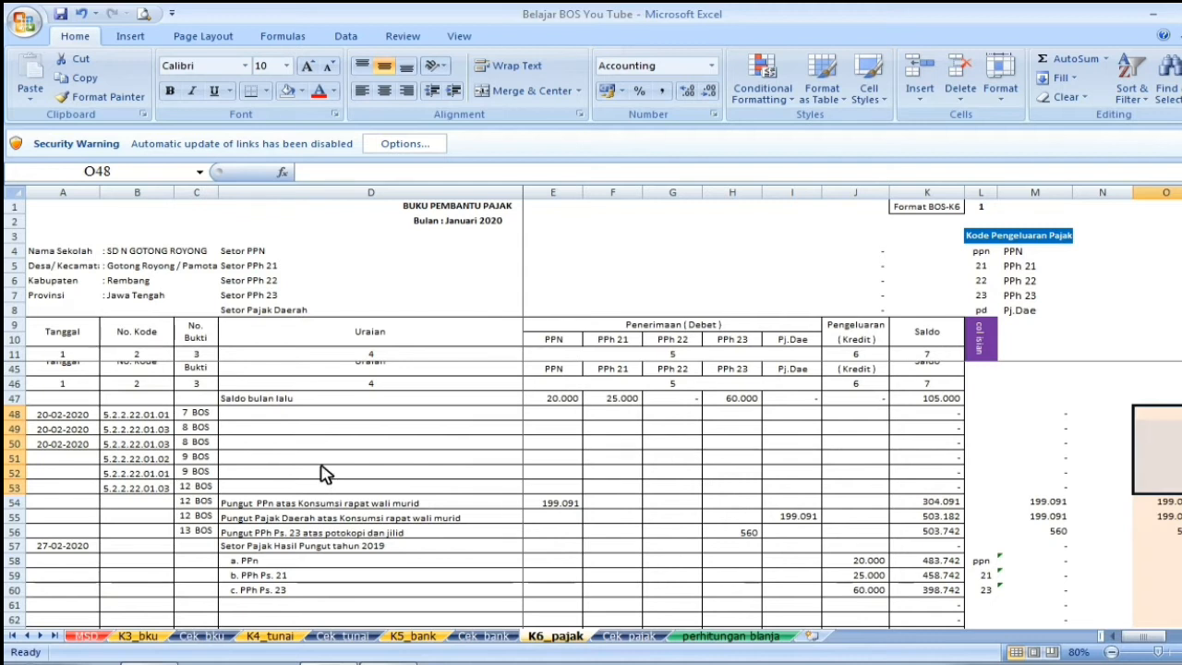
- Look over the rest of the February 2020 table in K6_pajak and select the empty Uraian cell D48
{"action": "scroll", "coordinate": [294, 481], "scroll_direction": "down", "scroll_amount": 3}
{"action": "scroll", "coordinate": [294, 480], "scroll_direction": "up", "scroll_amount": 1}
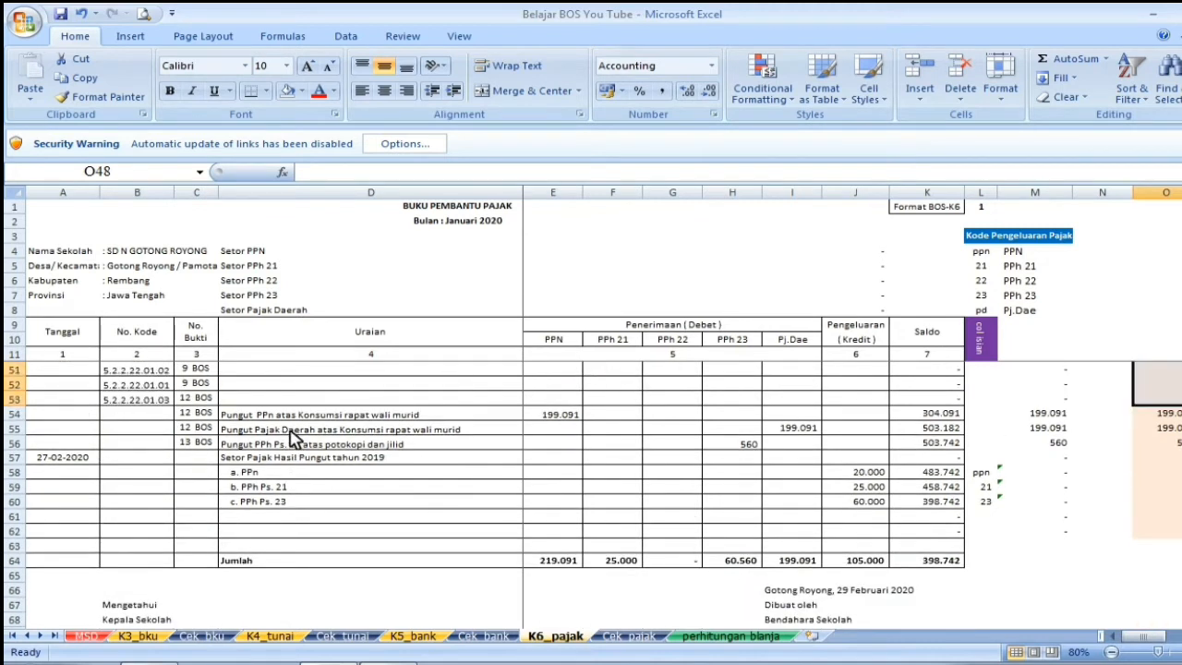
{"action": "scroll", "coordinate": [388, 473], "scroll_direction": "down", "scroll_amount": 6}
{"action": "scroll", "coordinate": [388, 473], "scroll_direction": "down", "scroll_amount": 5}
{"action": "scroll", "coordinate": [388, 473], "scroll_direction": "up", "scroll_amount": 13}
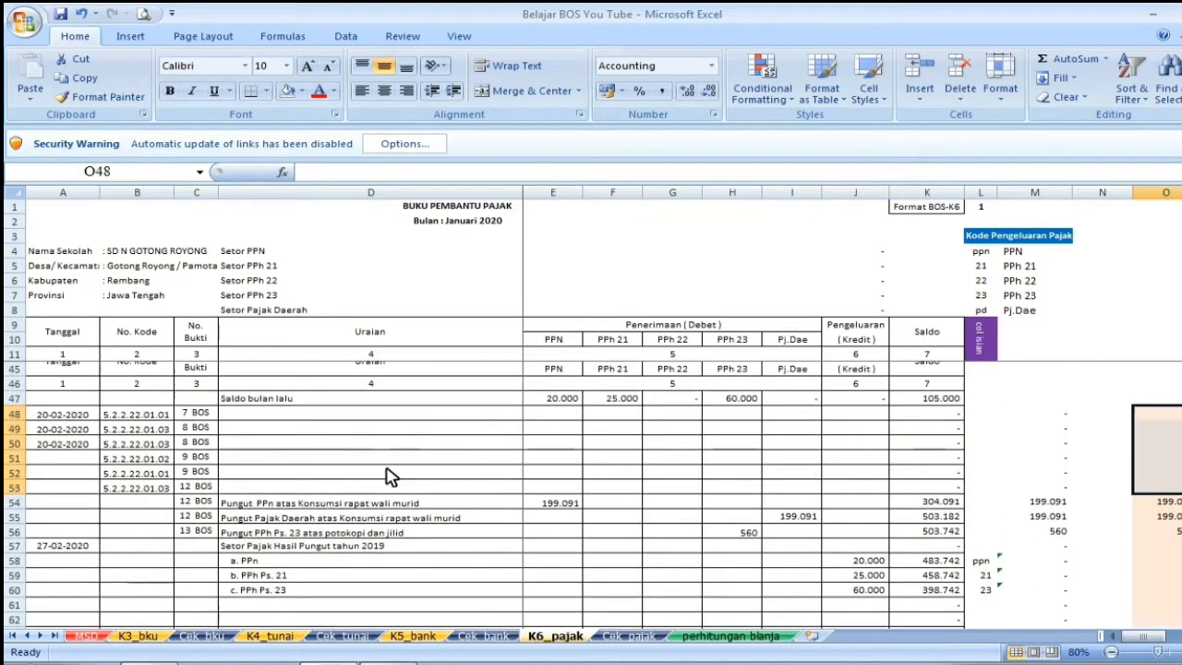
{"action": "left_click", "coordinate": [255, 415]}
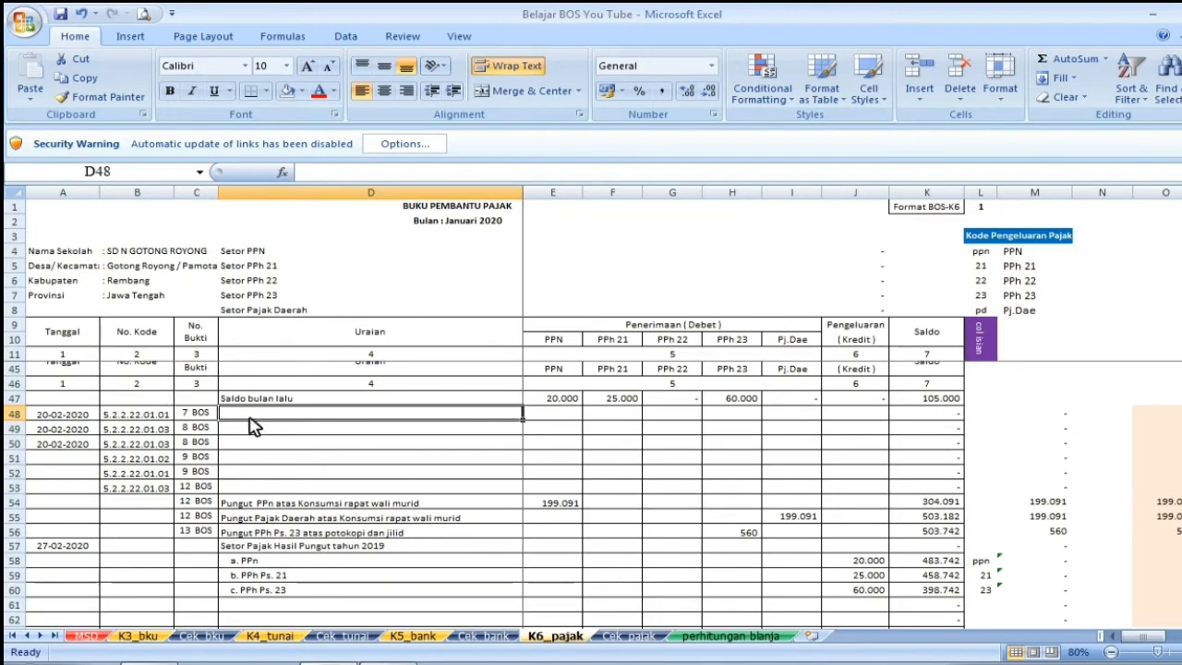
{"action": "scroll", "coordinate": [264, 418], "scroll_direction": "down", "scroll_amount": 5}
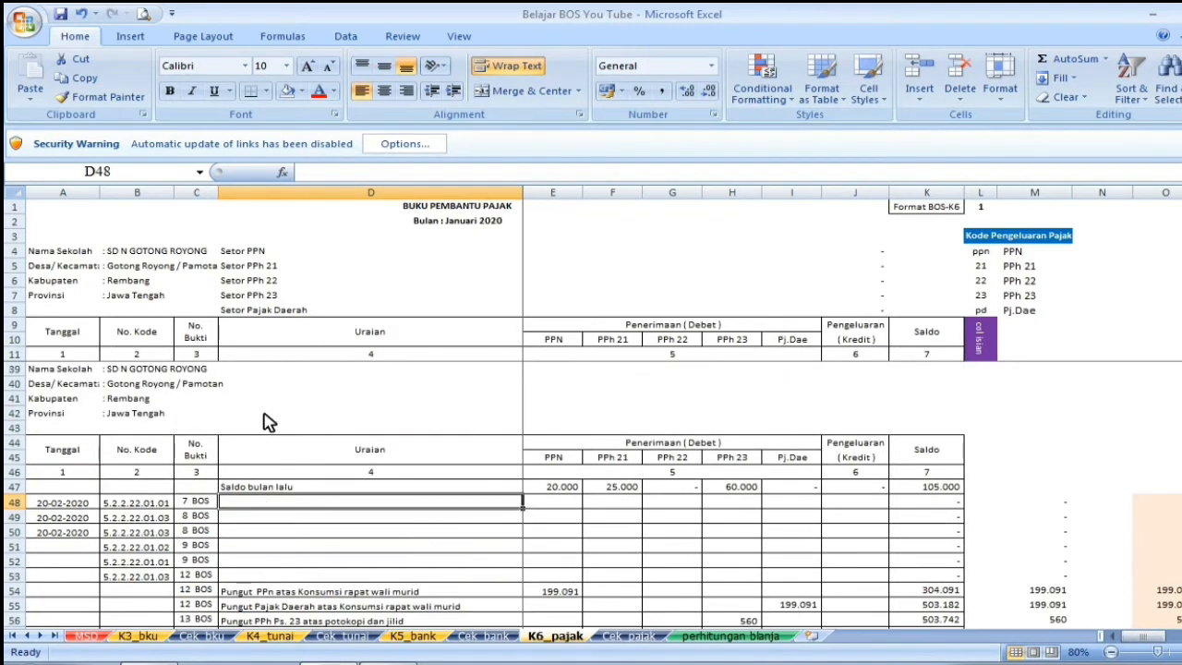
{"action": "scroll", "coordinate": [264, 418], "scroll_direction": "up", "scroll_amount": 5}
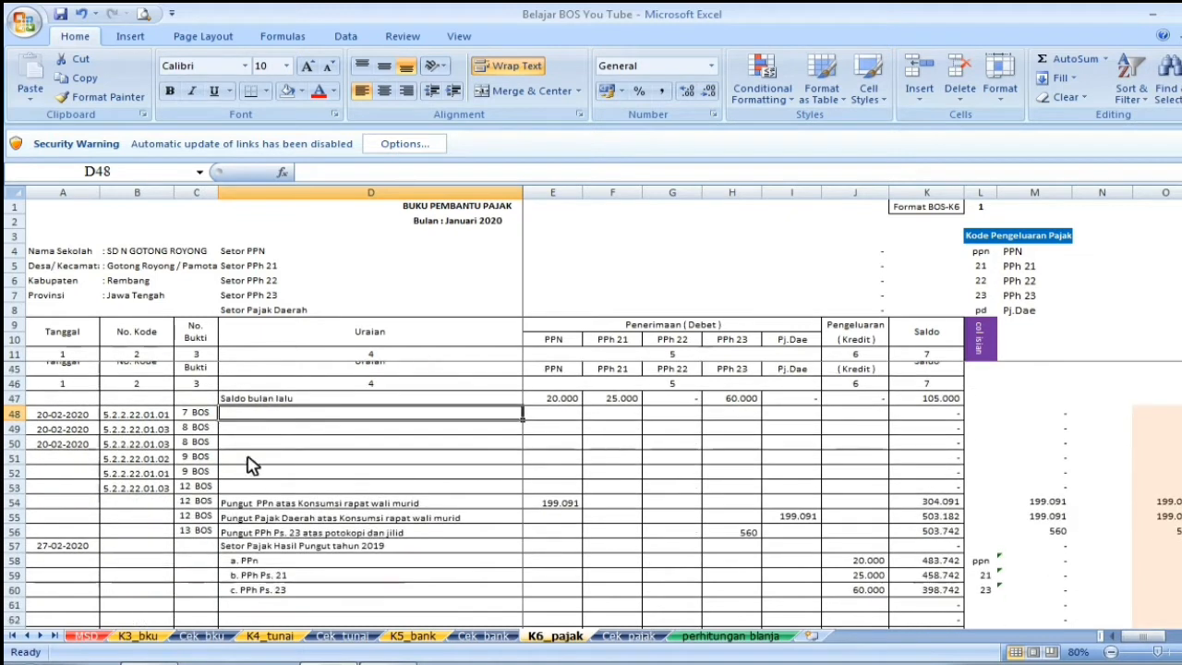
- Copy the "Pungut PPh Ps. 23 atas potokopi" description in E61 of the February 2020 table in K3_bku
{"action": "left_click", "coordinate": [158, 640]}
{"action": "scroll", "coordinate": [462, 471], "scroll_direction": "up", "scroll_amount": 1}
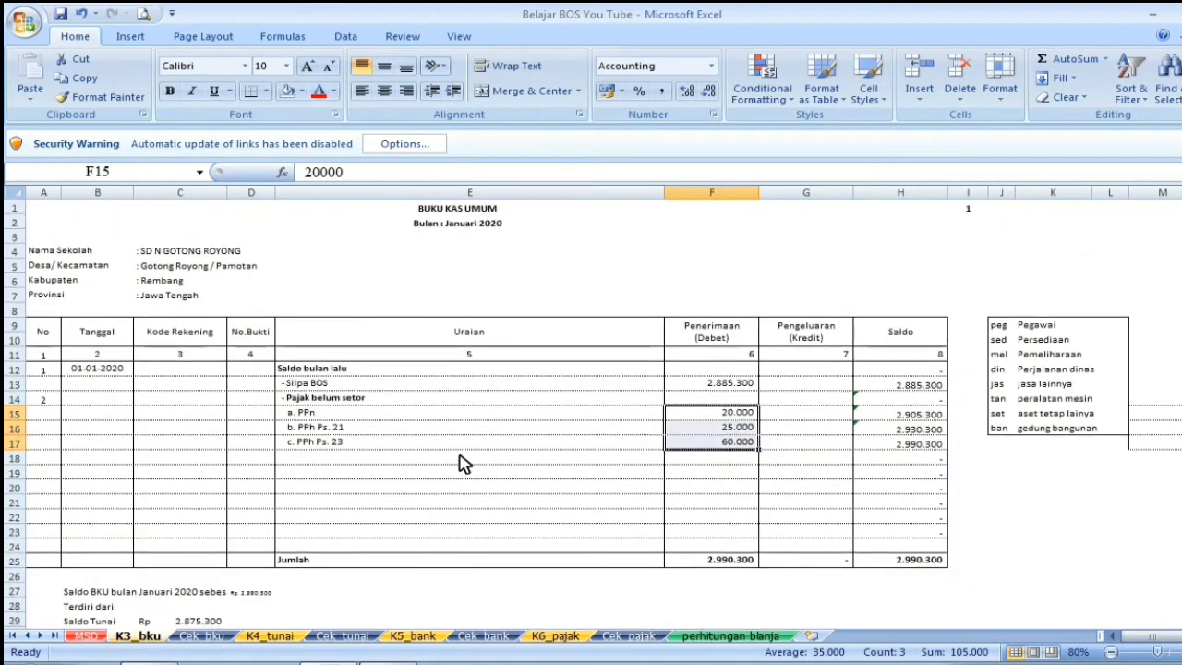
{"action": "scroll", "coordinate": [462, 466], "scroll_direction": "down", "scroll_amount": 13}
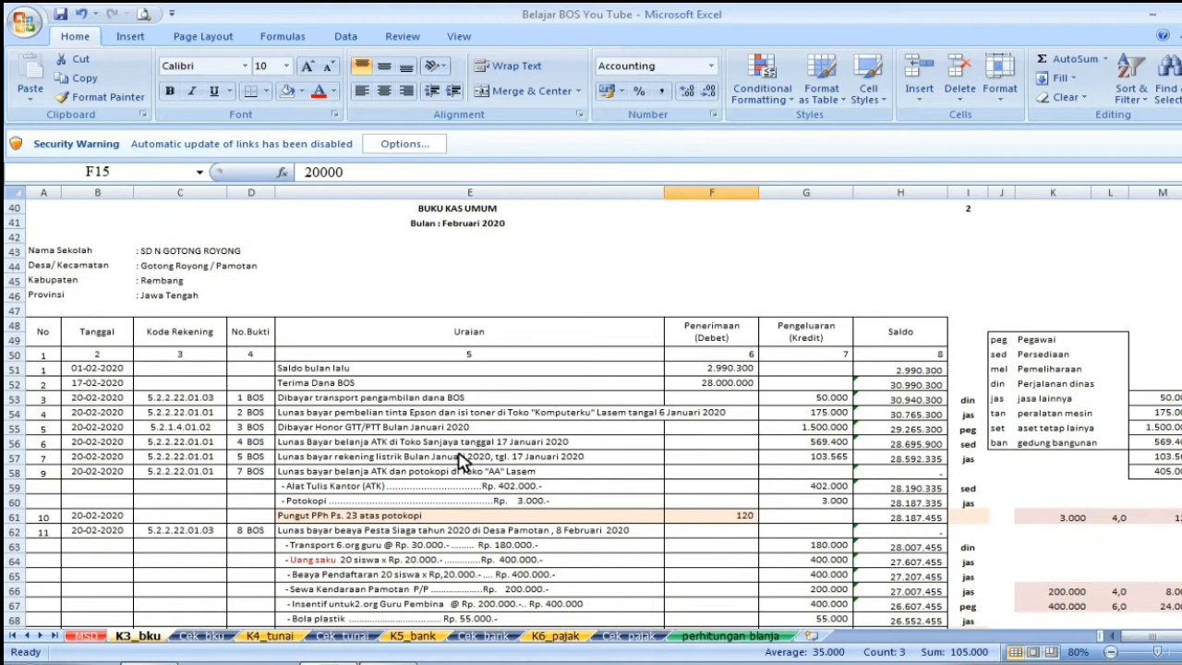
{"action": "scroll", "coordinate": [462, 462], "scroll_direction": "down", "scroll_amount": 1}
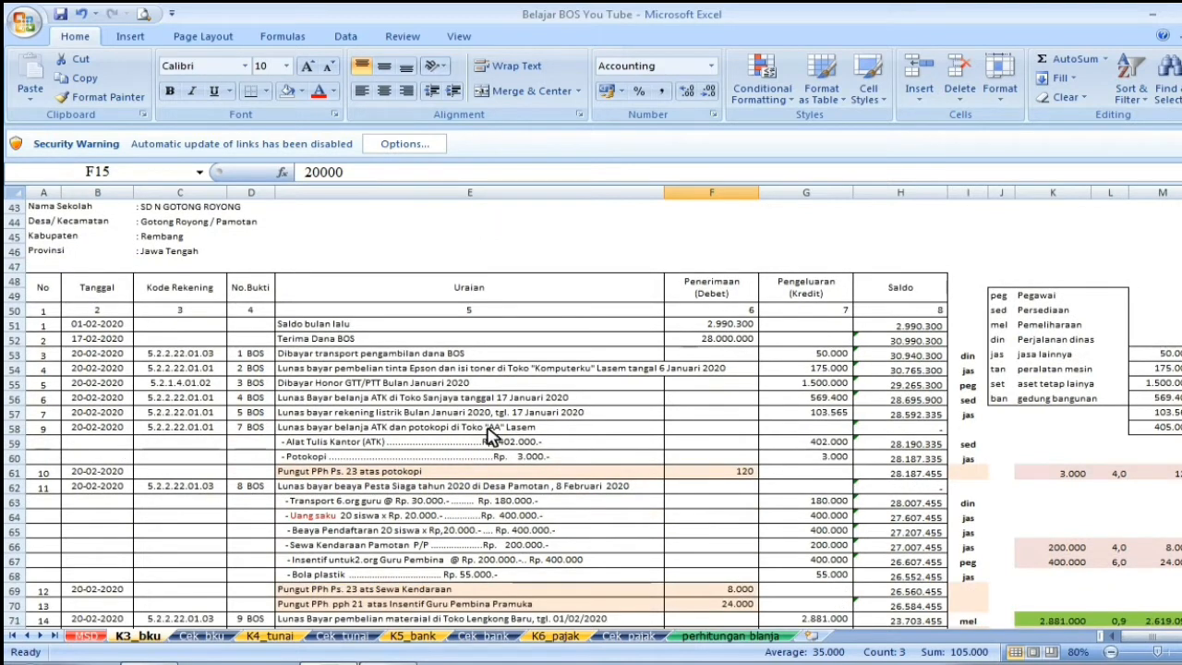
{"action": "scroll", "coordinate": [490, 436], "scroll_direction": "down", "scroll_amount": 1}
{"action": "scroll", "coordinate": [489, 436], "scroll_direction": "down", "scroll_amount": 1}
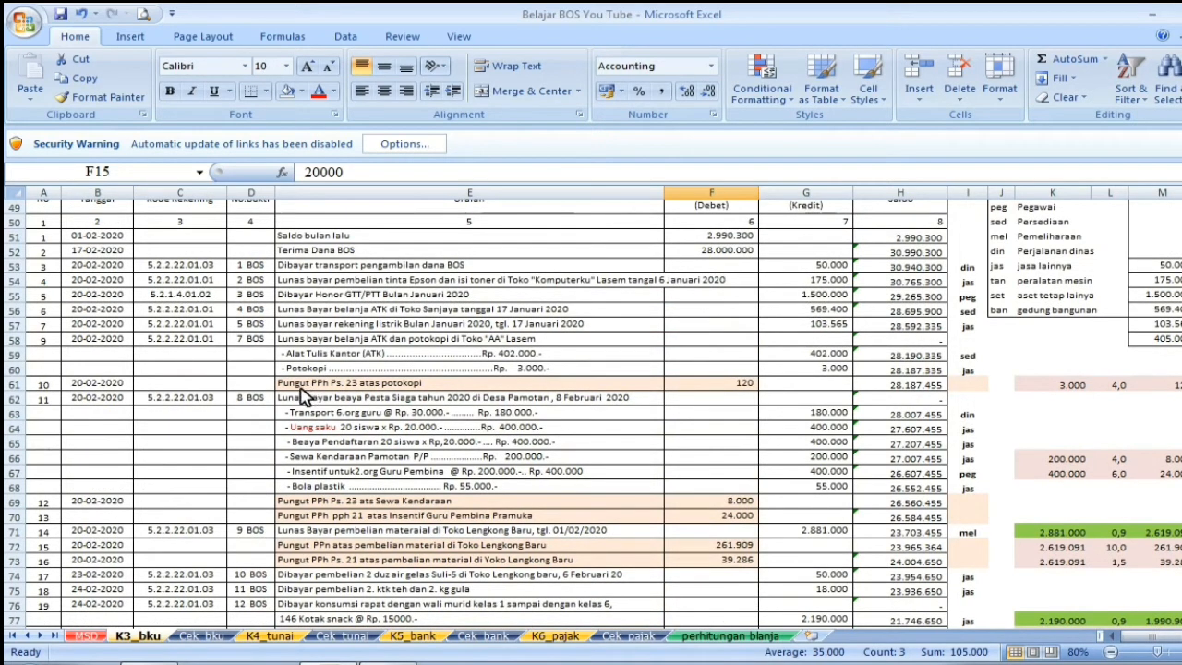
{"action": "left_click", "coordinate": [303, 386]}
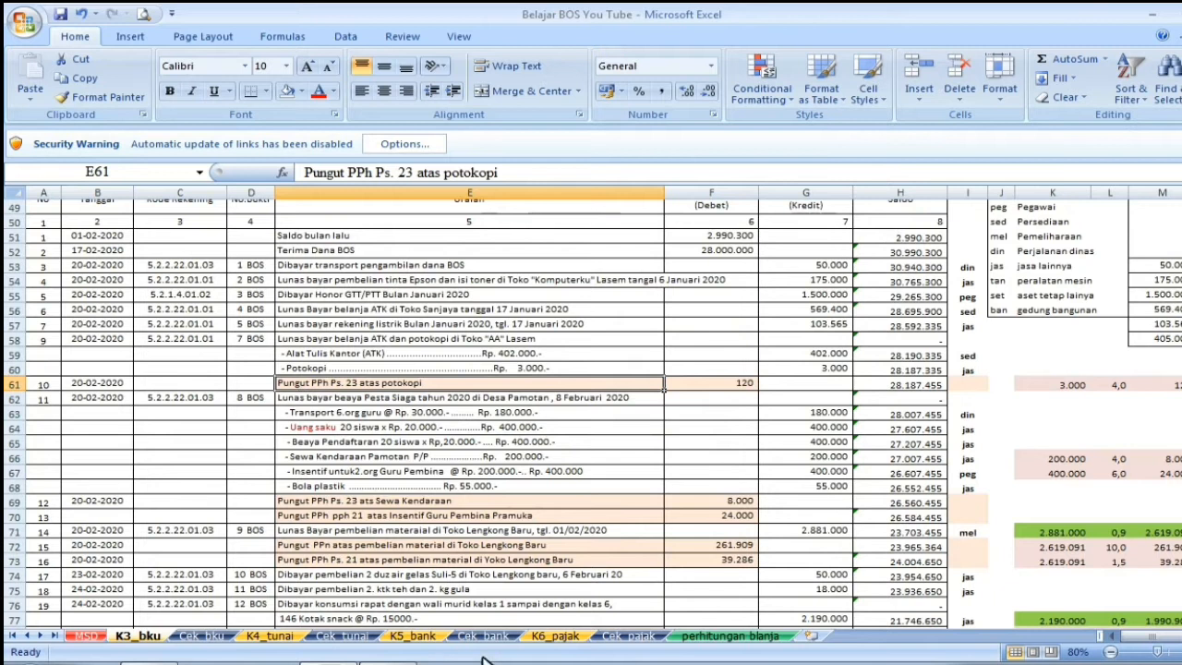
{"action": "left_click", "coordinate": [558, 637]}
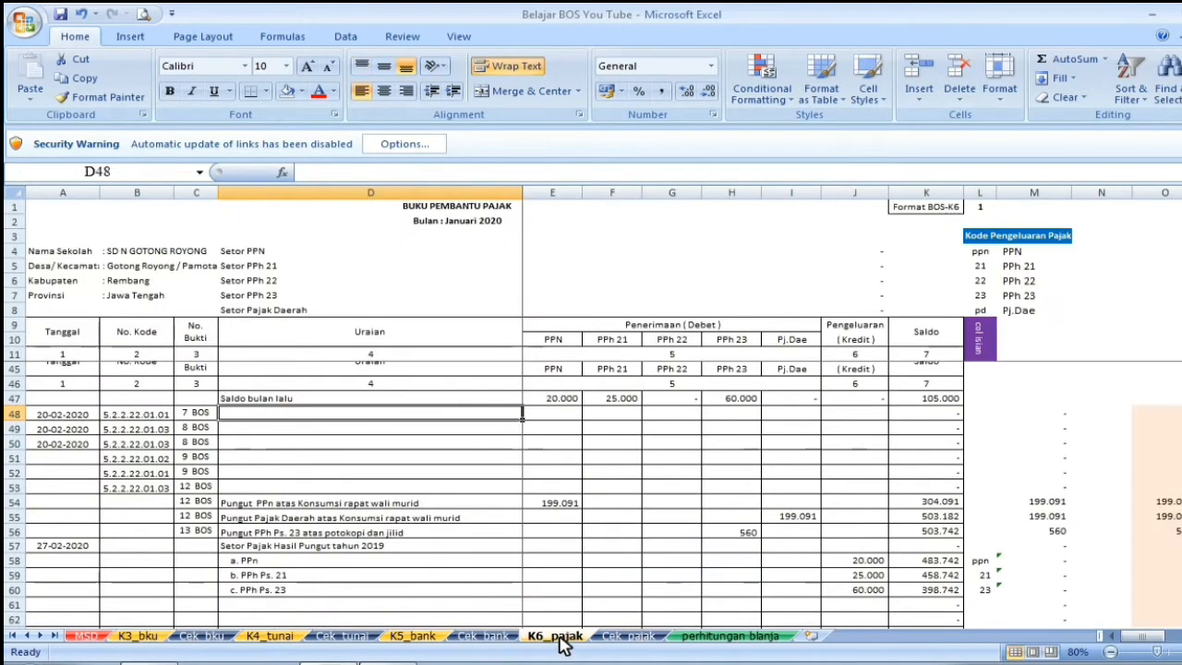
{"action": "left_click", "coordinate": [148, 637]}
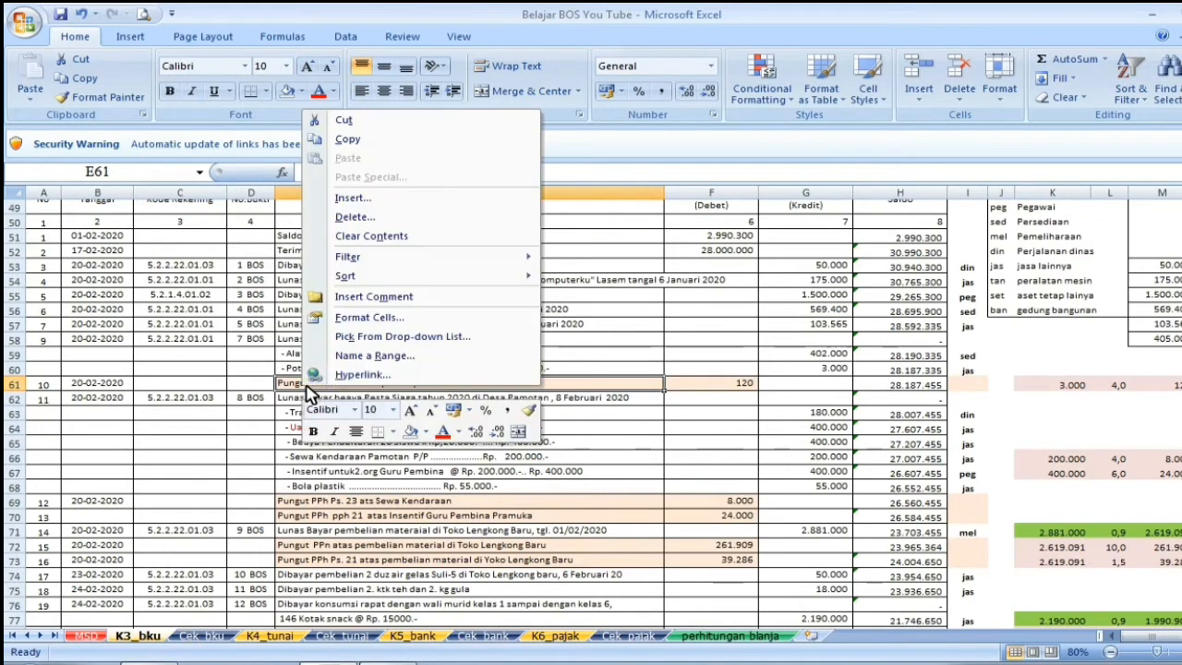
{"action": "right_click", "coordinate": [311, 390]}
{"action": "left_click", "coordinate": [346, 139]}
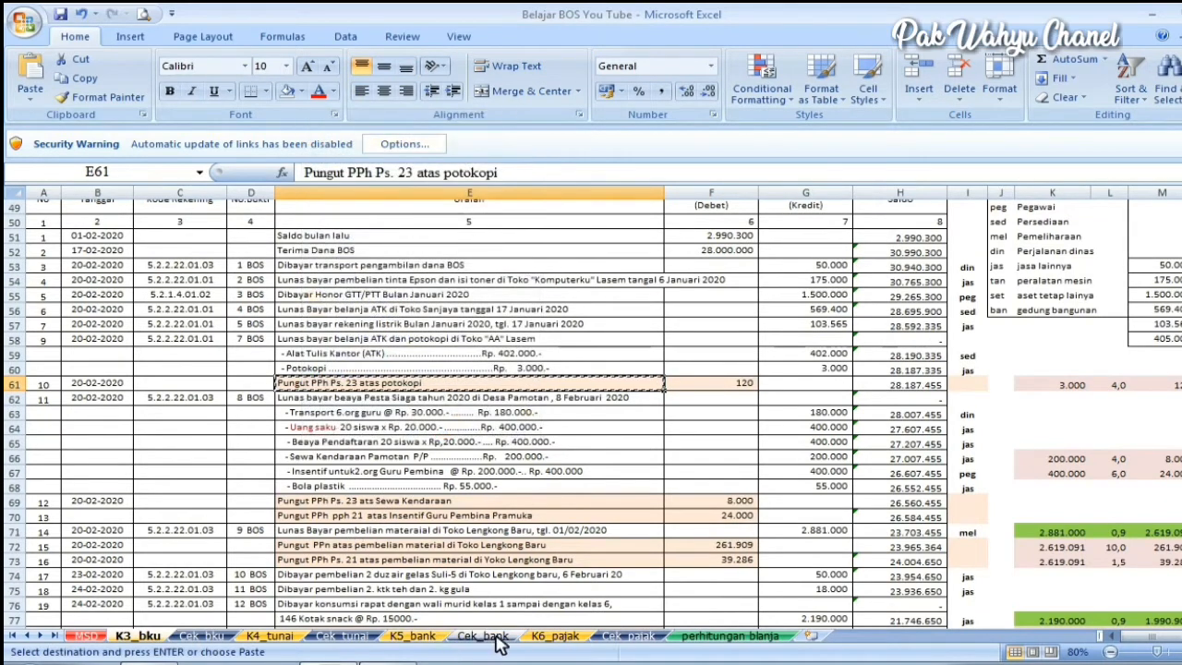
- Paste the copied description as values only into cell D48 of K6_pajak
{"action": "left_click", "coordinate": [557, 637]}
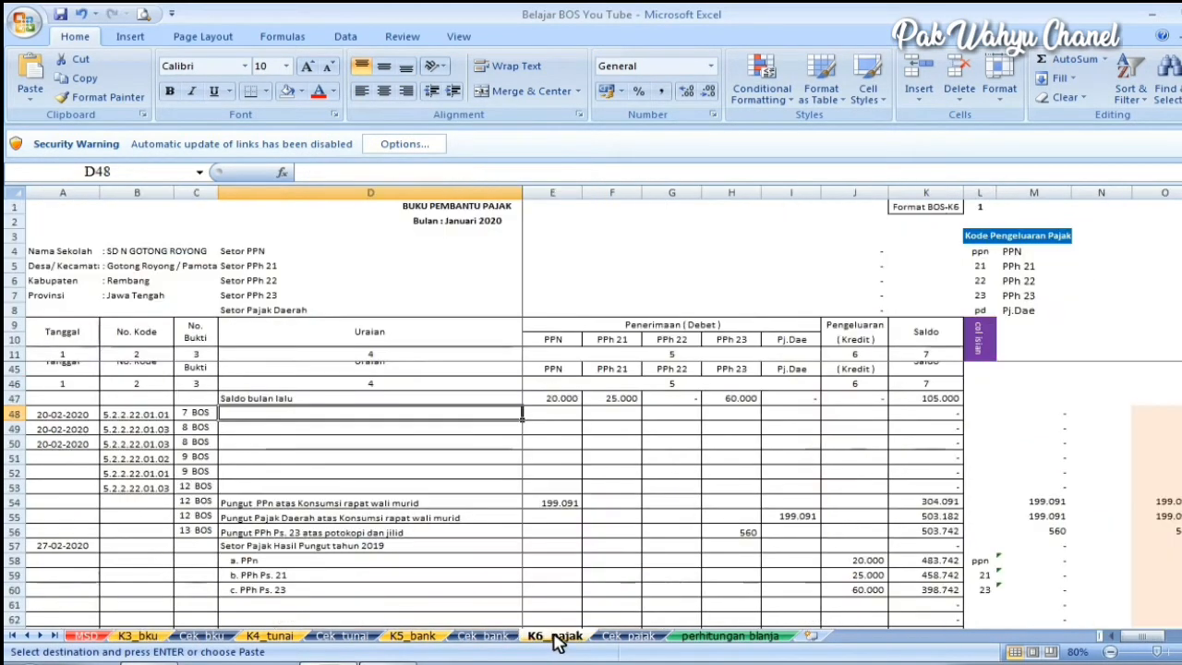
{"action": "right_click", "coordinate": [302, 413]}
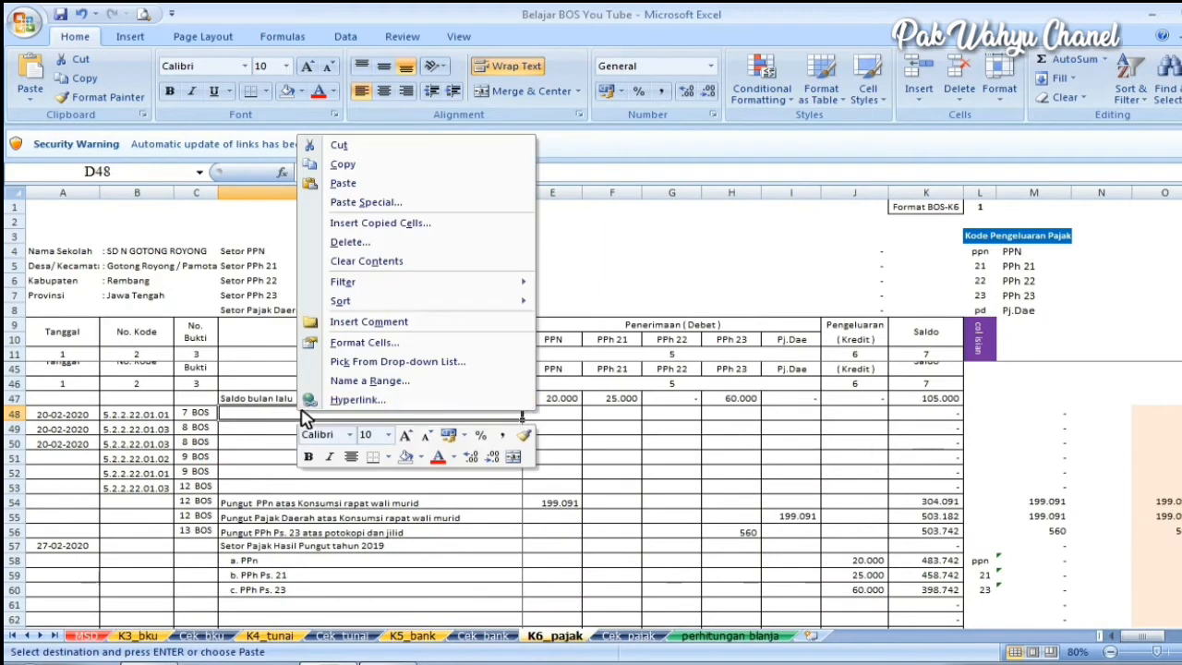
{"action": "left_click", "coordinate": [365, 202]}
{"action": "left_click", "coordinate": [232, 135]}
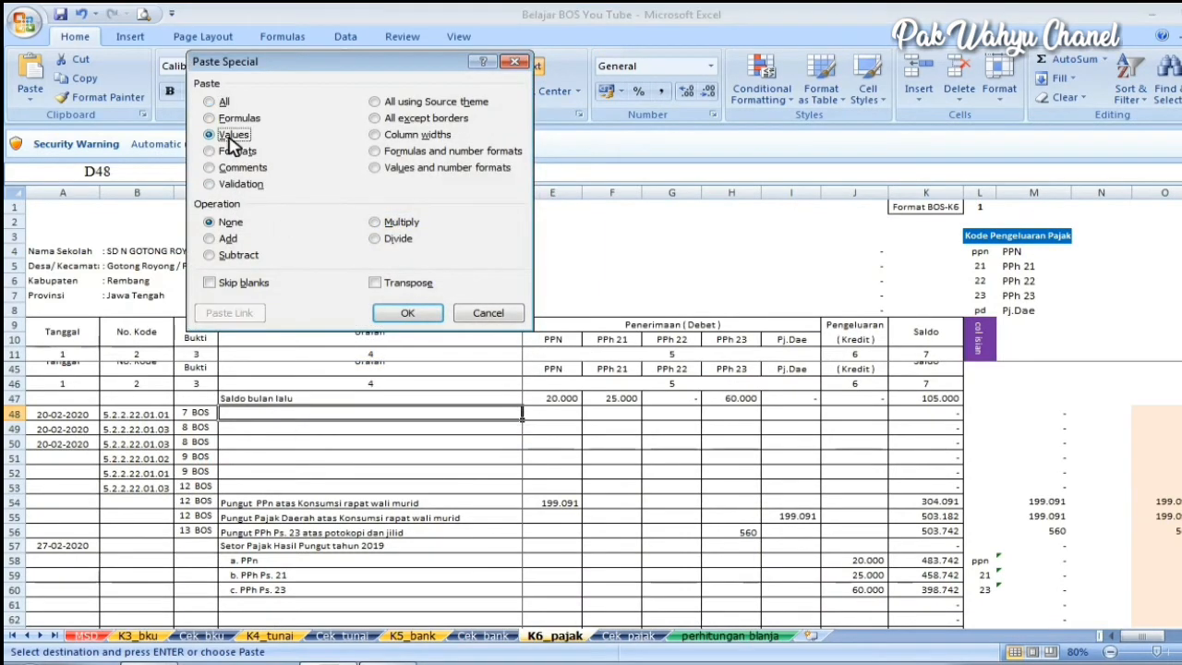
{"action": "left_click", "coordinate": [407, 313]}
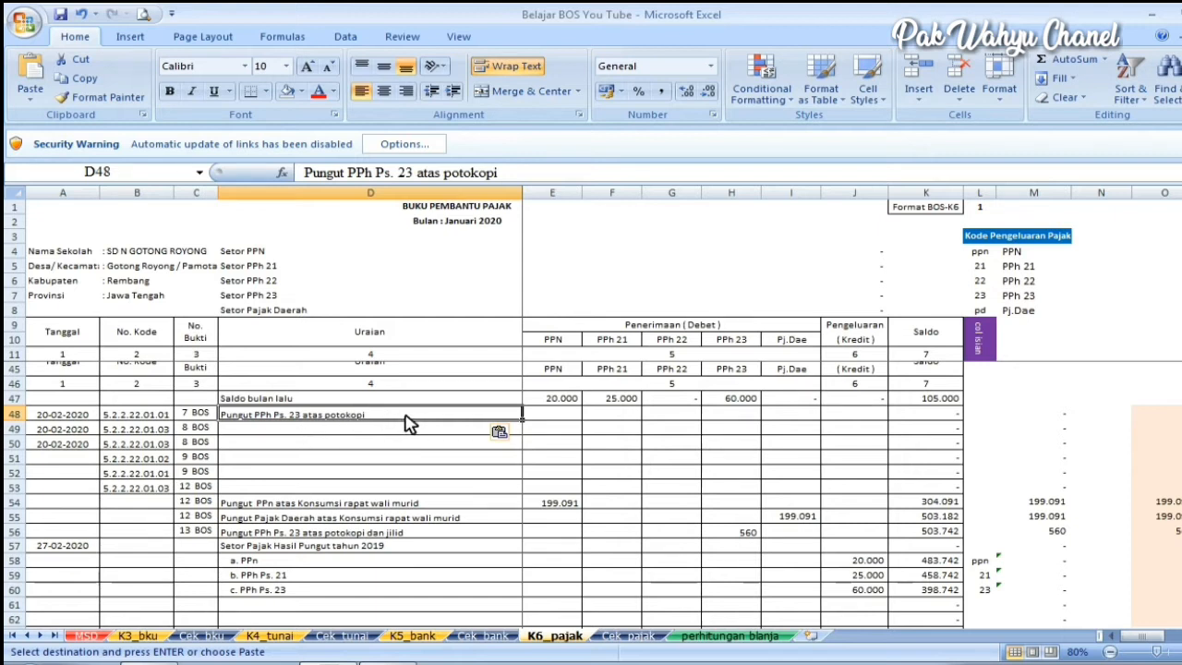
- Copy the "Pungut PPh Ps. 23 atas potokopi" amount in F61 of K3_bku and paste it into helper cell O48 of K6_pajak
{"action": "left_click", "coordinate": [138, 636]}
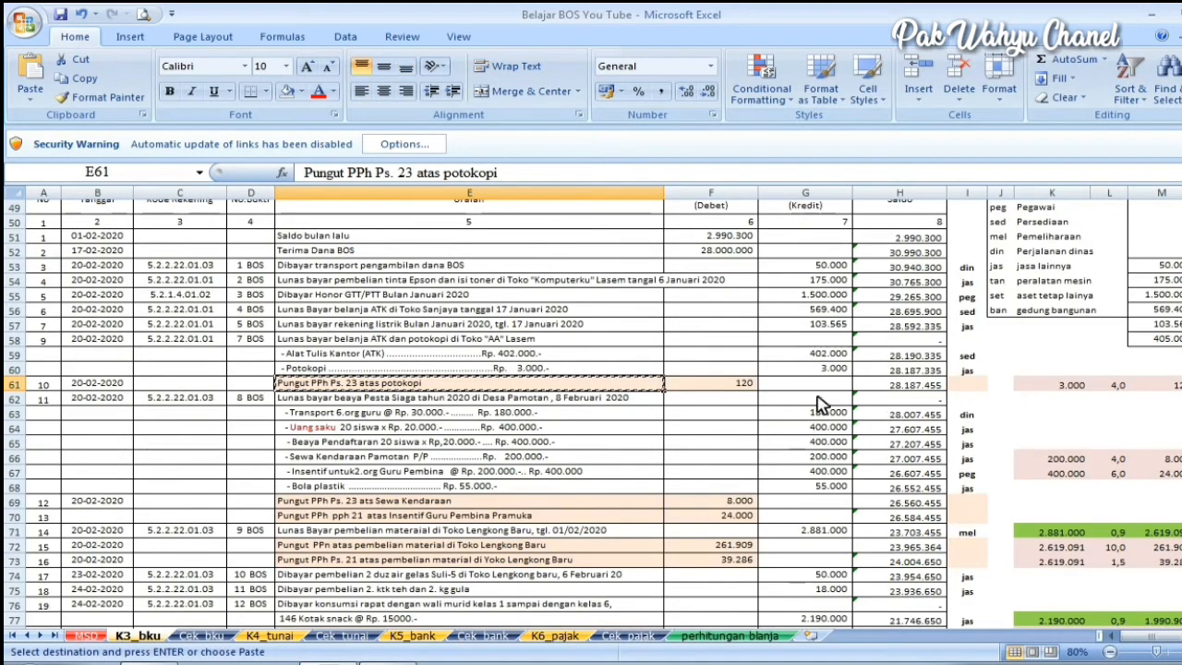
{"action": "left_click", "coordinate": [744, 384]}
{"action": "right_click", "coordinate": [744, 384]}
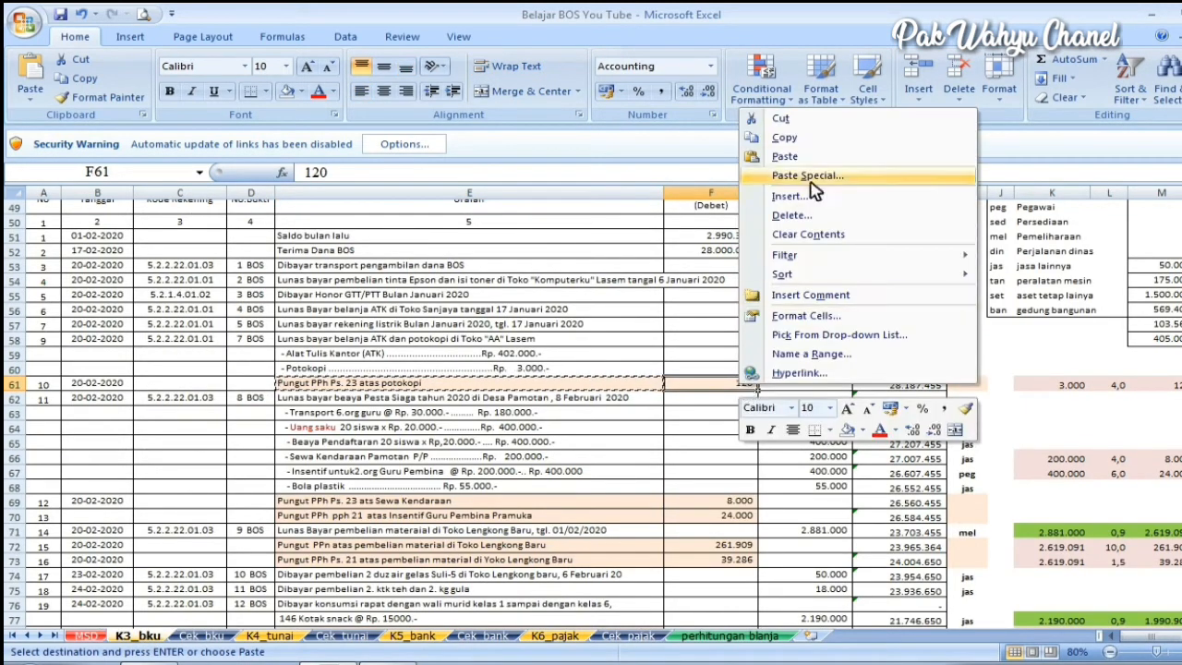
{"action": "left_click", "coordinate": [784, 136]}
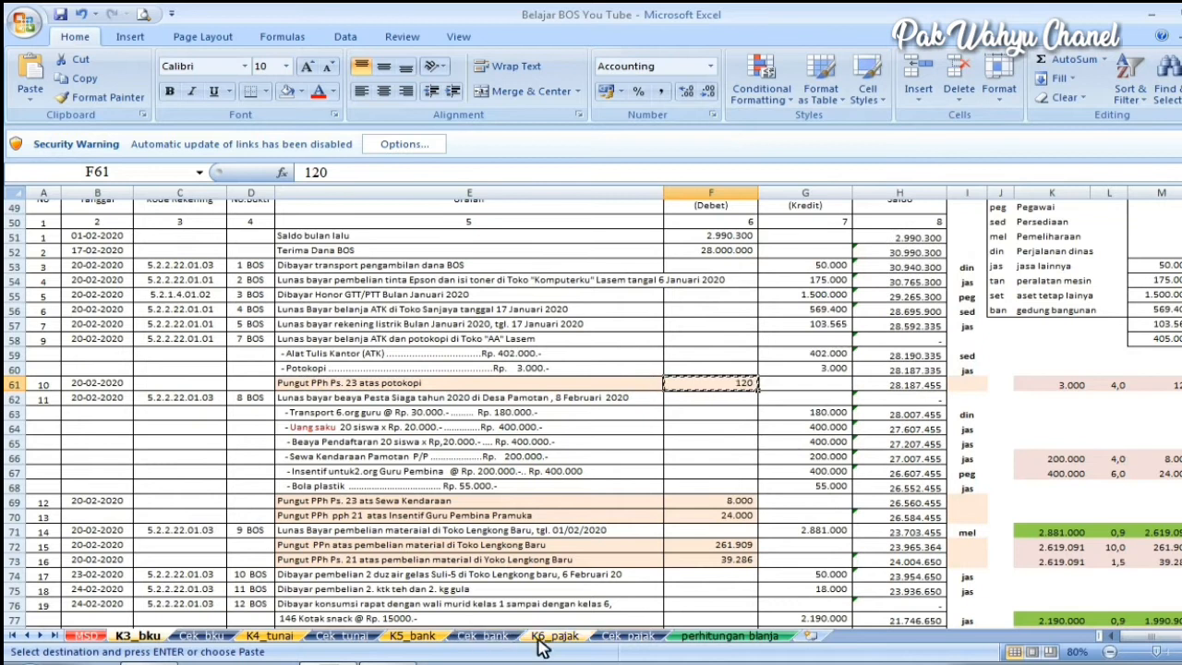
{"action": "left_click", "coordinate": [553, 636]}
{"action": "left_click", "coordinate": [1178, 417]}
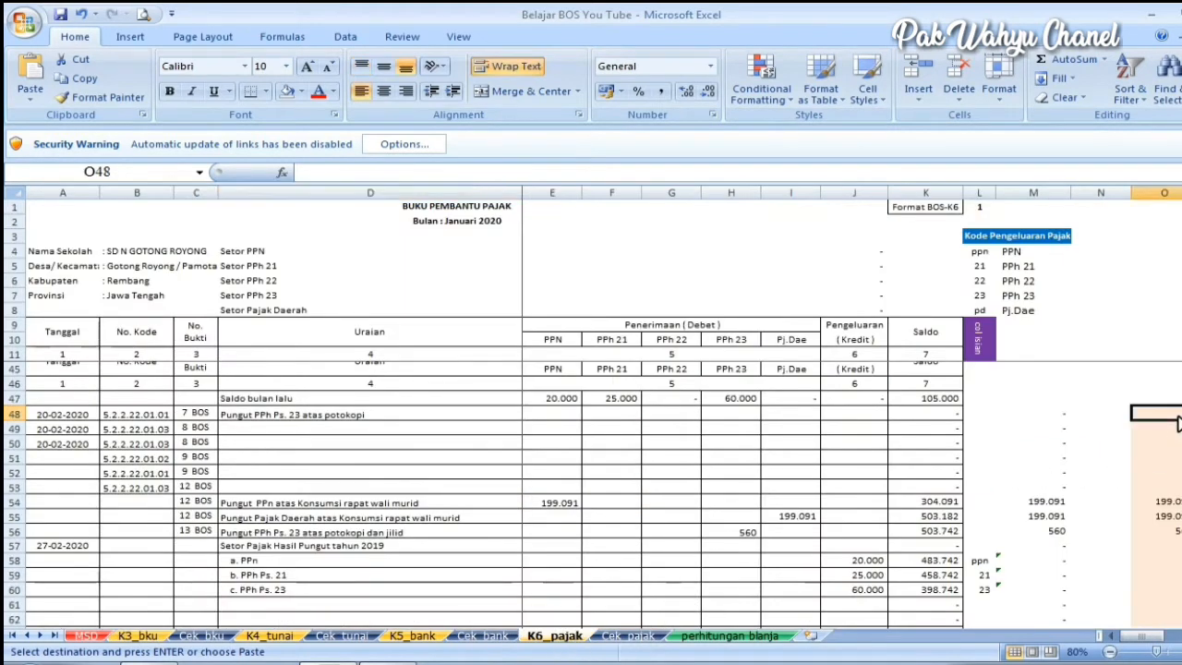
{"action": "right_click", "coordinate": [1178, 418]}
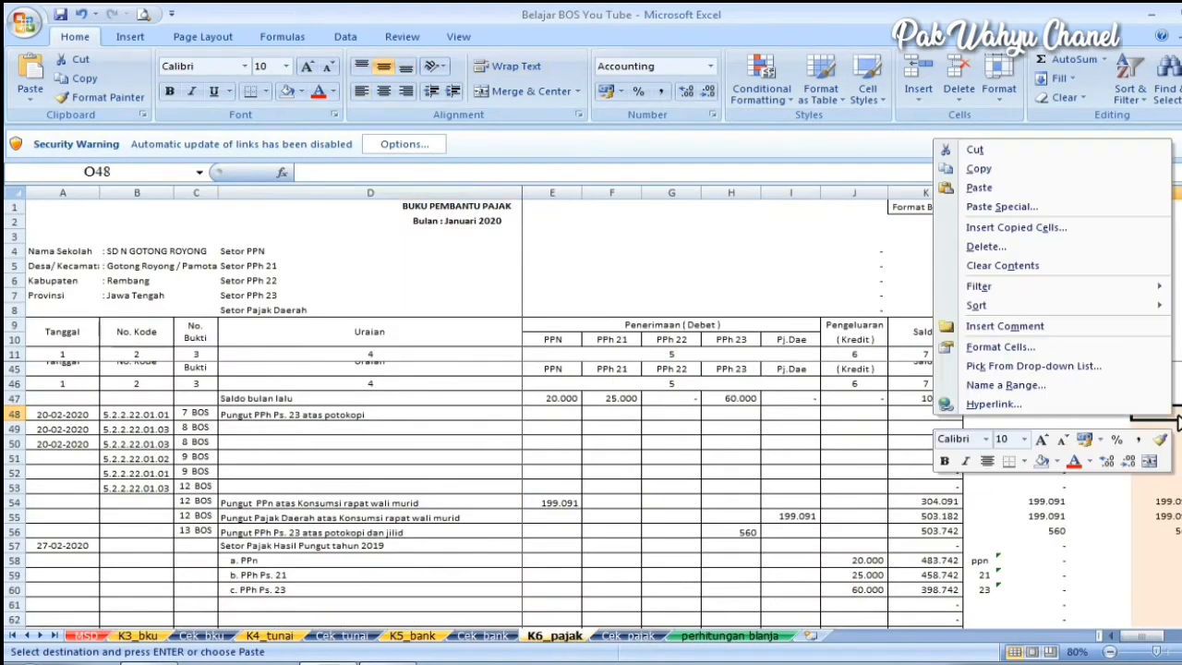
{"action": "left_click", "coordinate": [980, 189]}
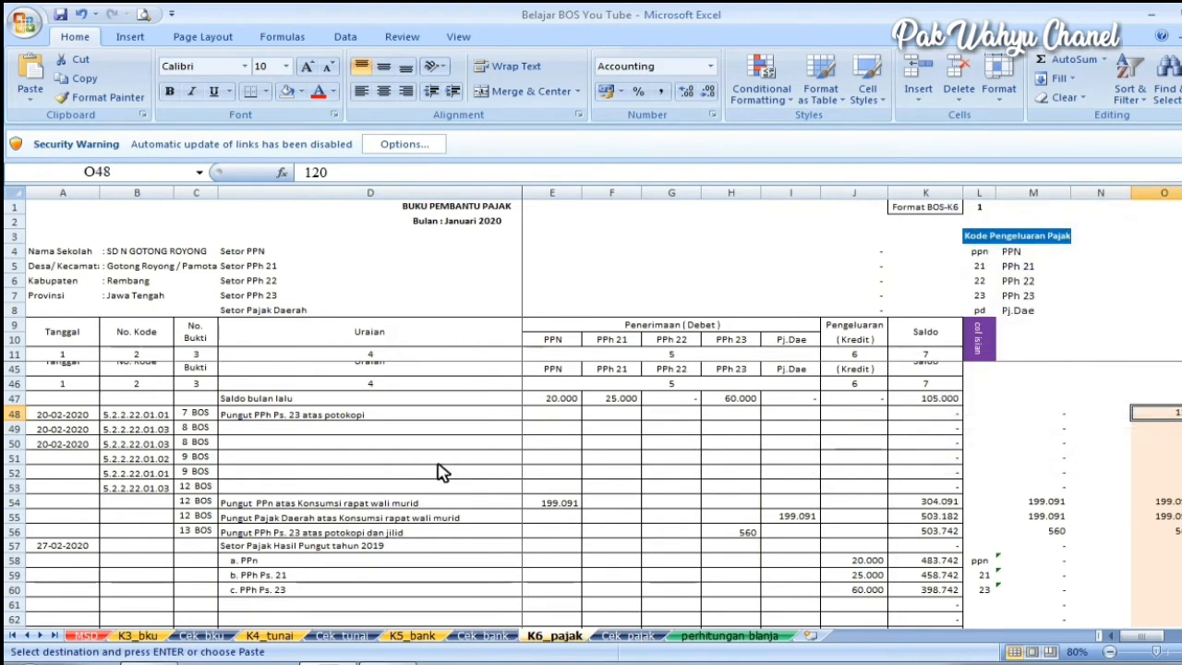
- Check the photocopy payment's No. Bukti in D58 of K3_bku, and re-enter 7 in cell C48 of K6_pajak
{"action": "left_click", "coordinate": [201, 416]}
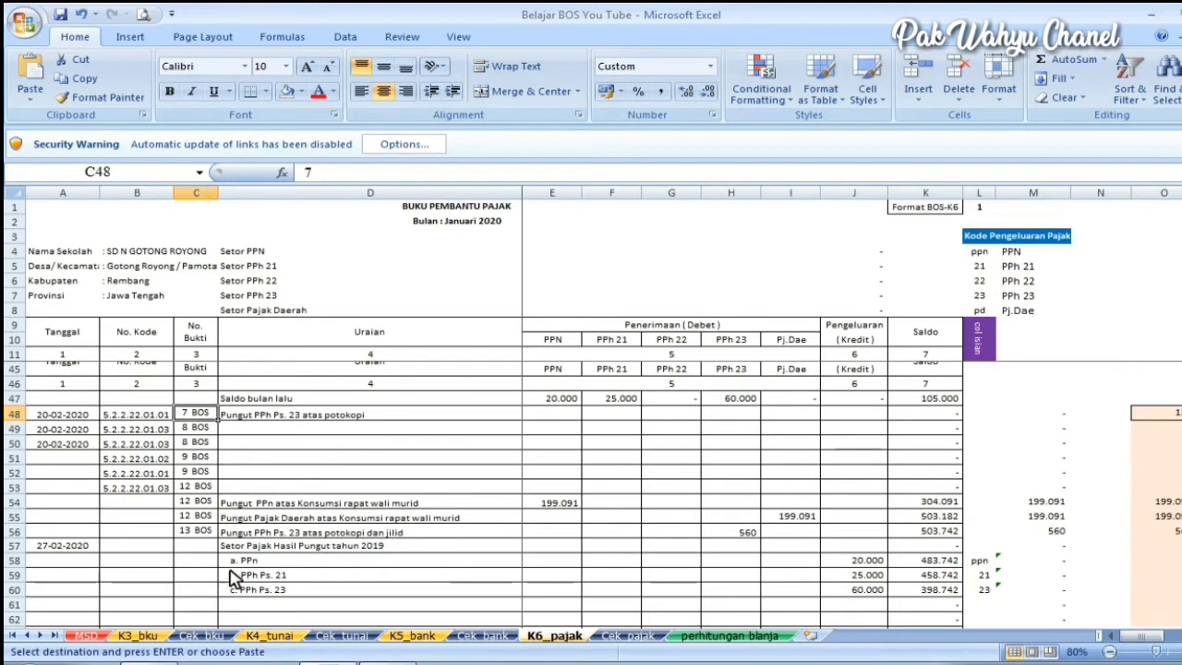
{"action": "left_click", "coordinate": [150, 637]}
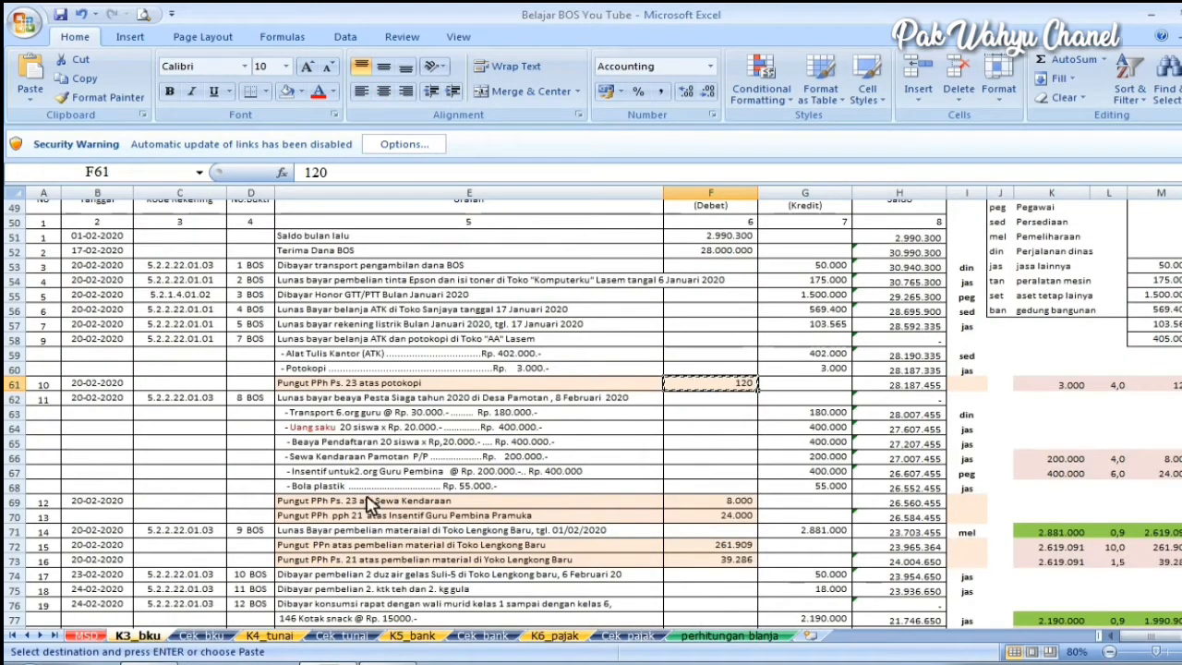
{"action": "left_click", "coordinate": [298, 386]}
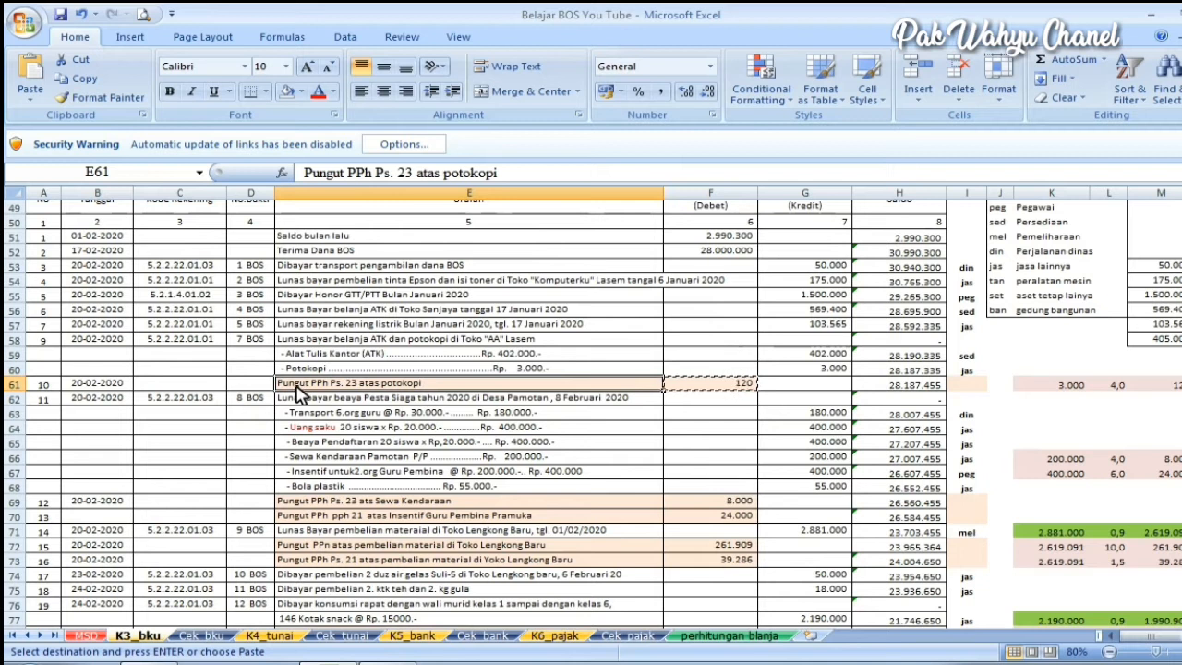
{"action": "left_click", "coordinate": [258, 341]}
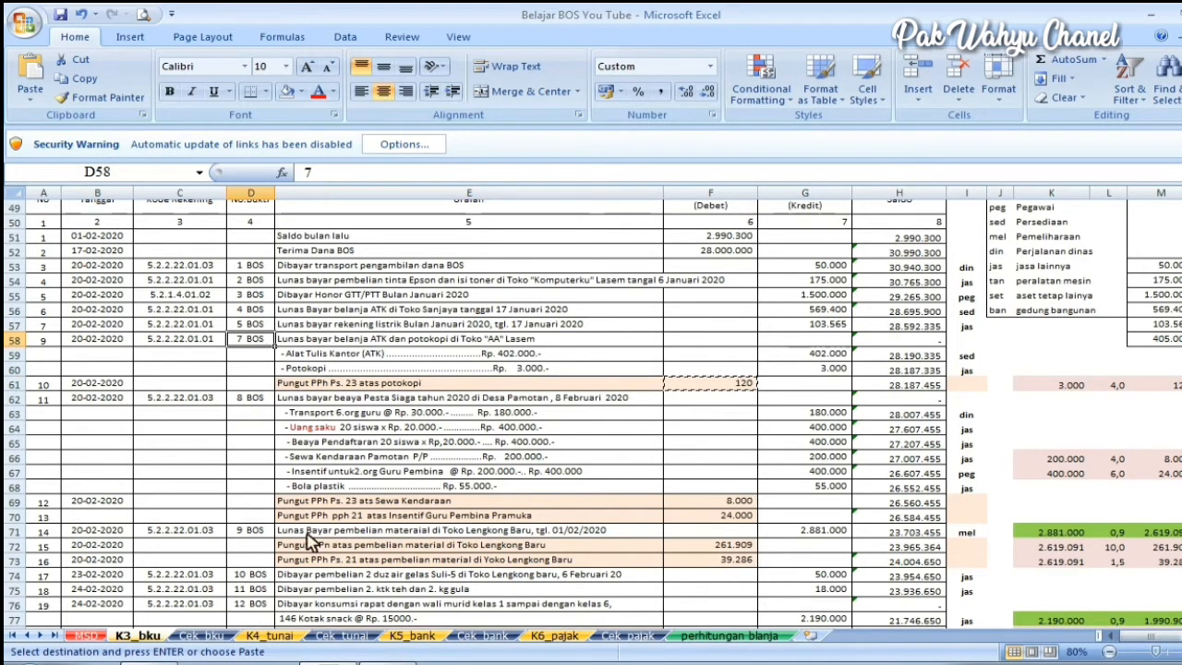
{"action": "left_click", "coordinate": [554, 637]}
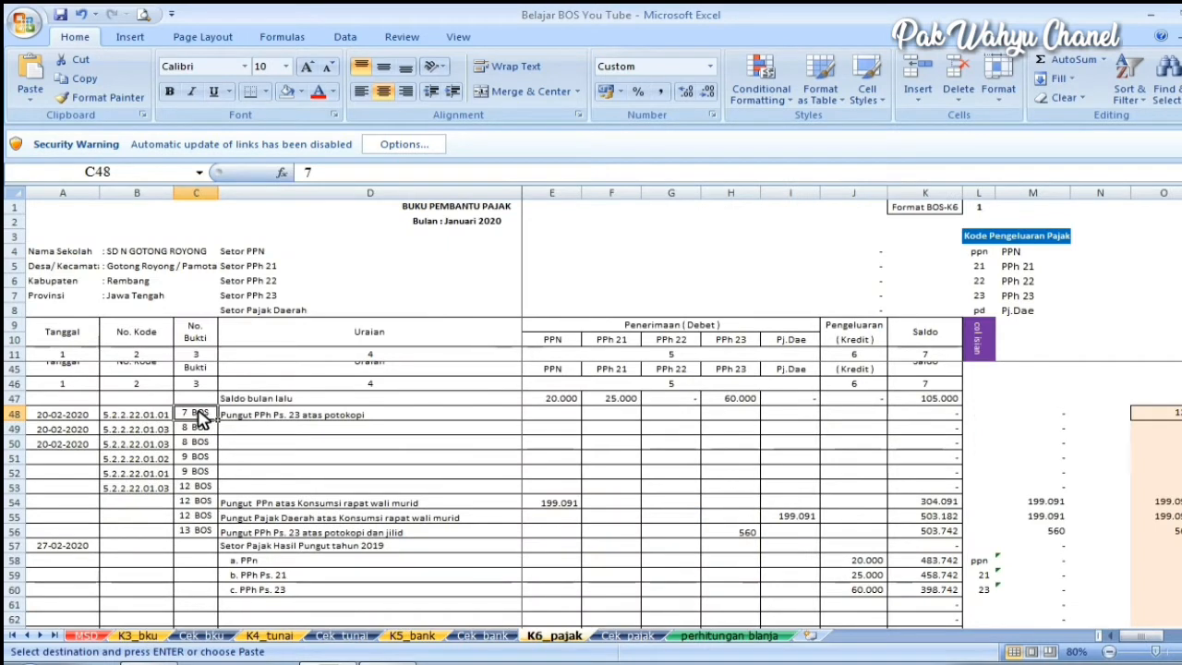
{"action": "key", "text": "Delete"}
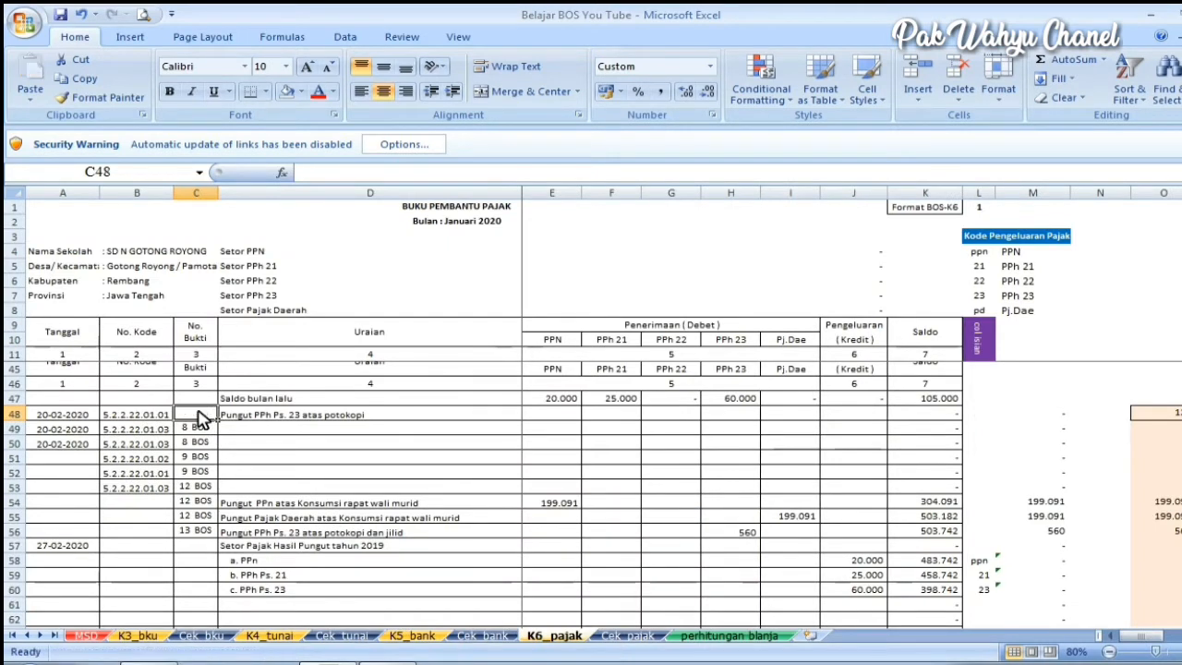
{"action": "left_click", "coordinate": [269, 431]}
{"action": "left_click", "coordinate": [201, 415]}
{"action": "type", "text": "7"}
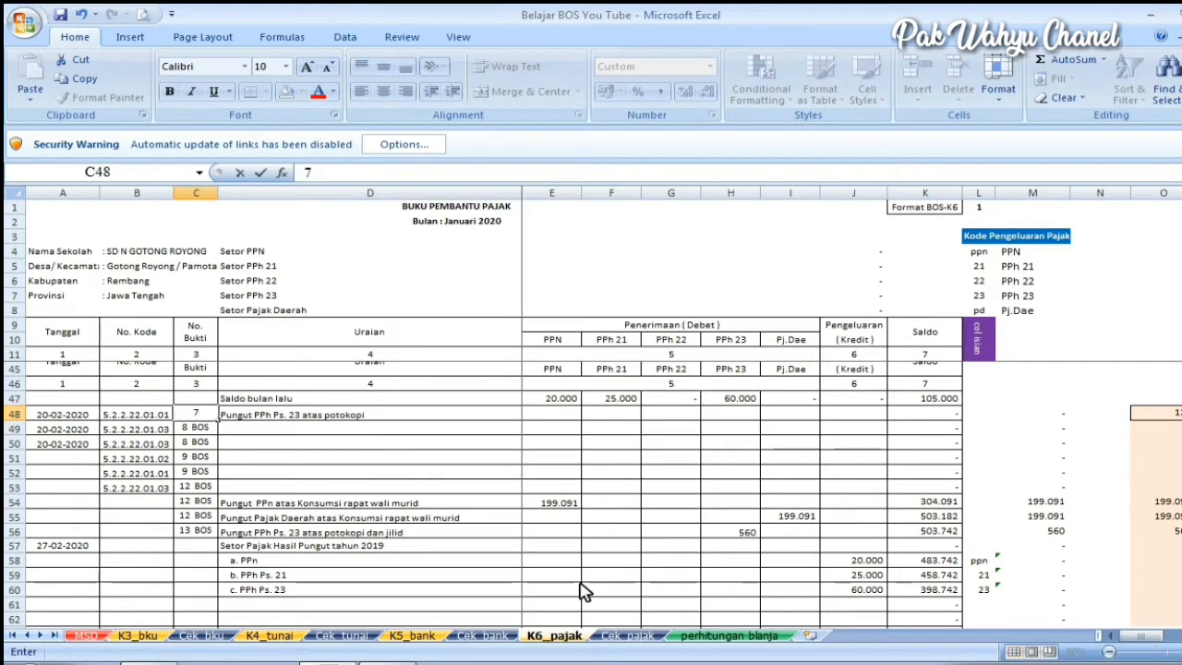
{"action": "left_click", "coordinate": [466, 489]}
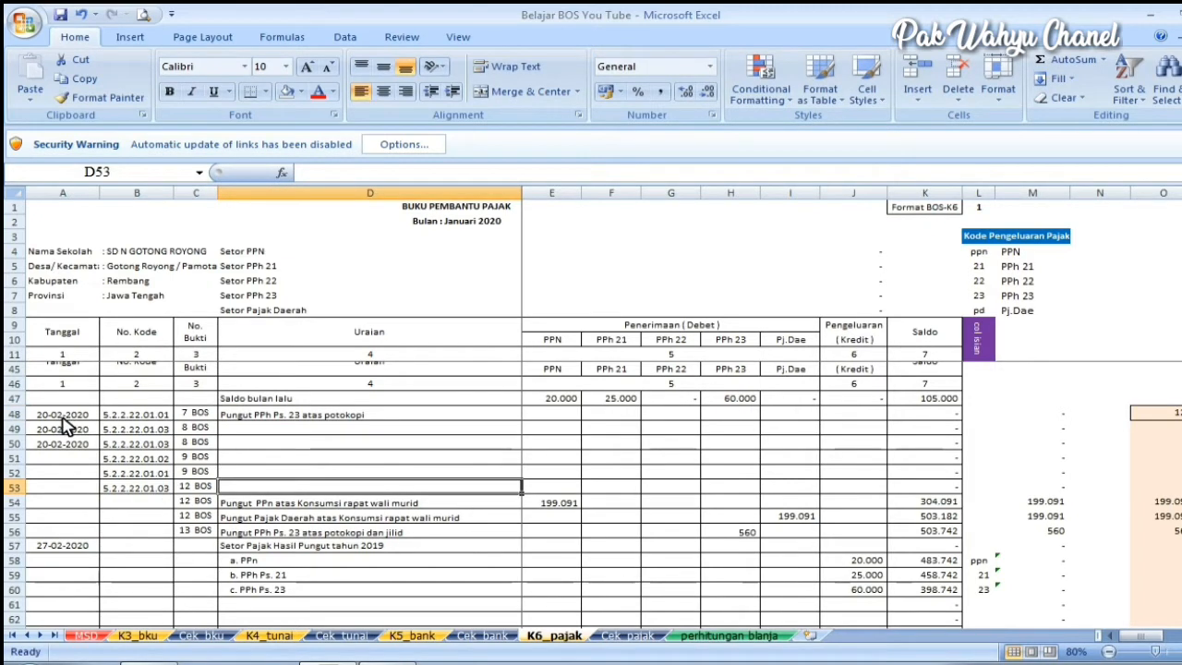
- Review the date and account code in A48:B48, and clear the No. Bukti cells C49:C50 of K6_pajak
{"action": "left_click_drag", "start_coordinate": [58, 419], "coordinate": [125, 423]}
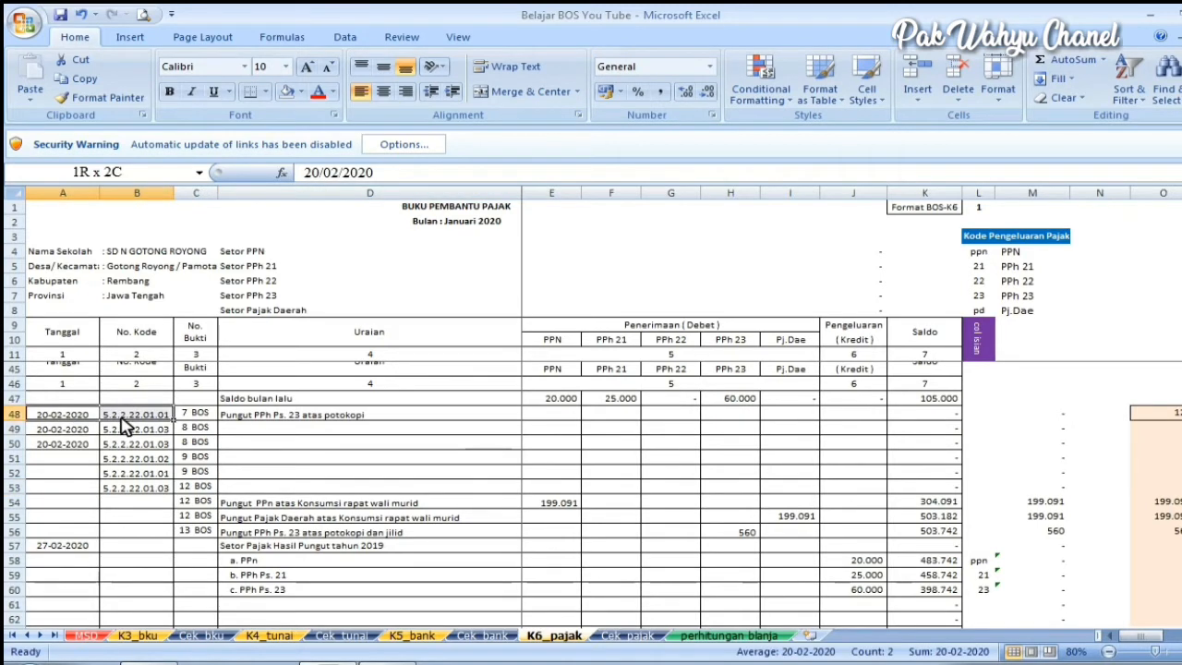
{"action": "left_click", "coordinate": [254, 427]}
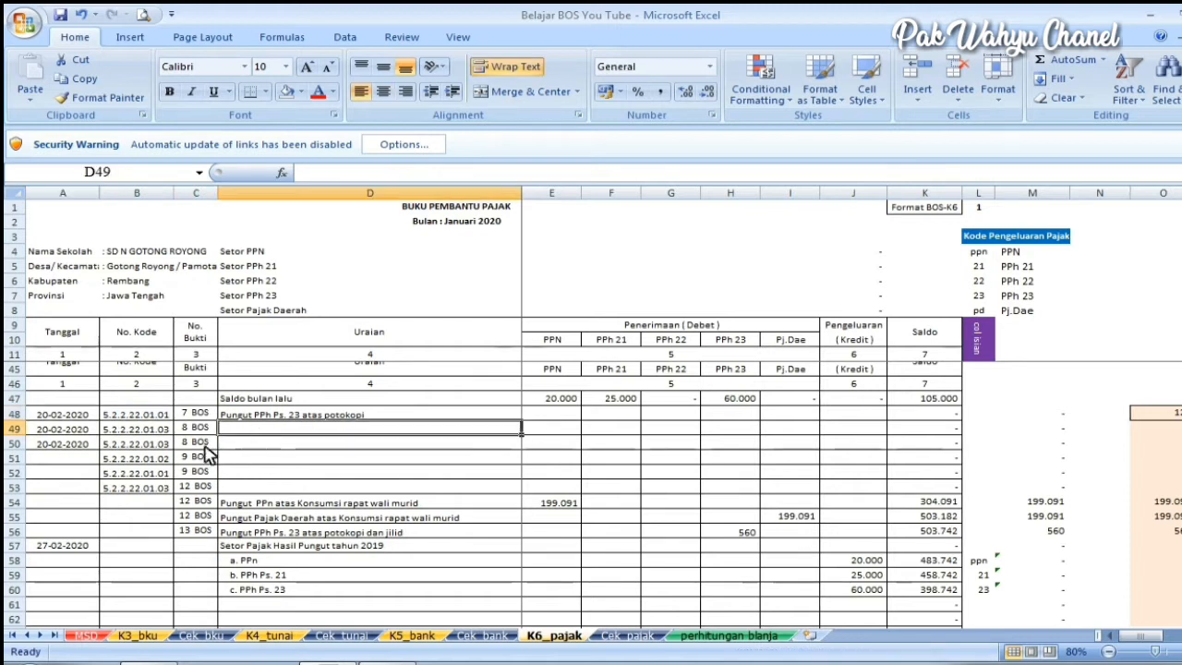
{"action": "left_click_drag", "start_coordinate": [198, 431], "coordinate": [204, 450]}
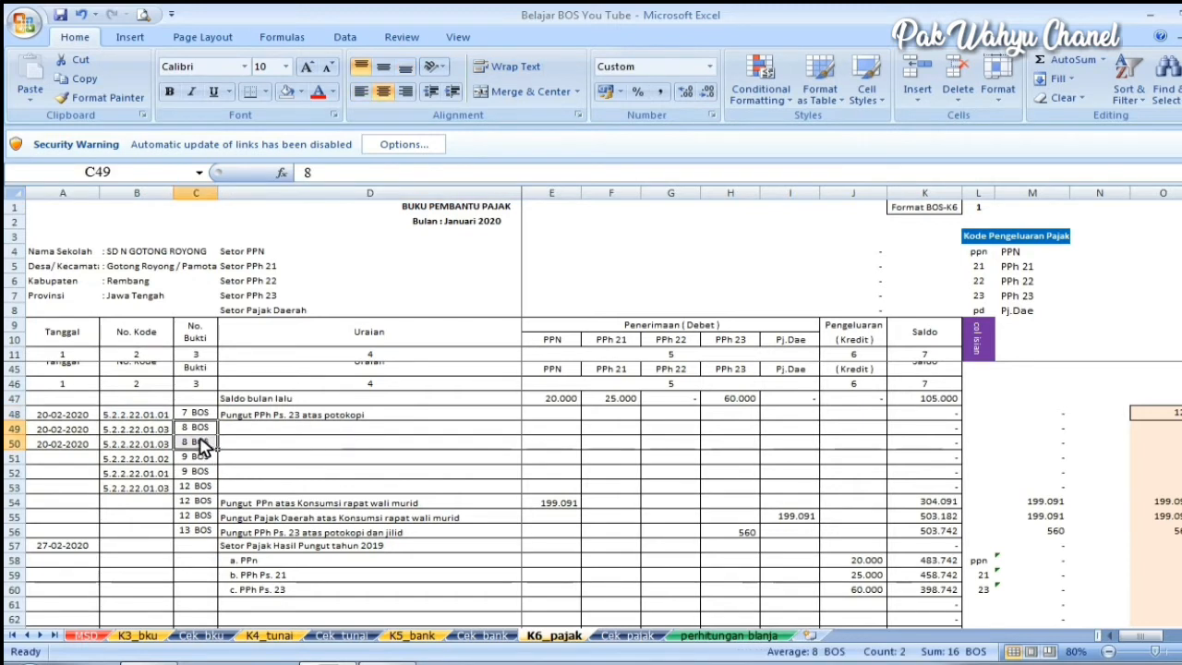
{"action": "key", "text": "Delete"}
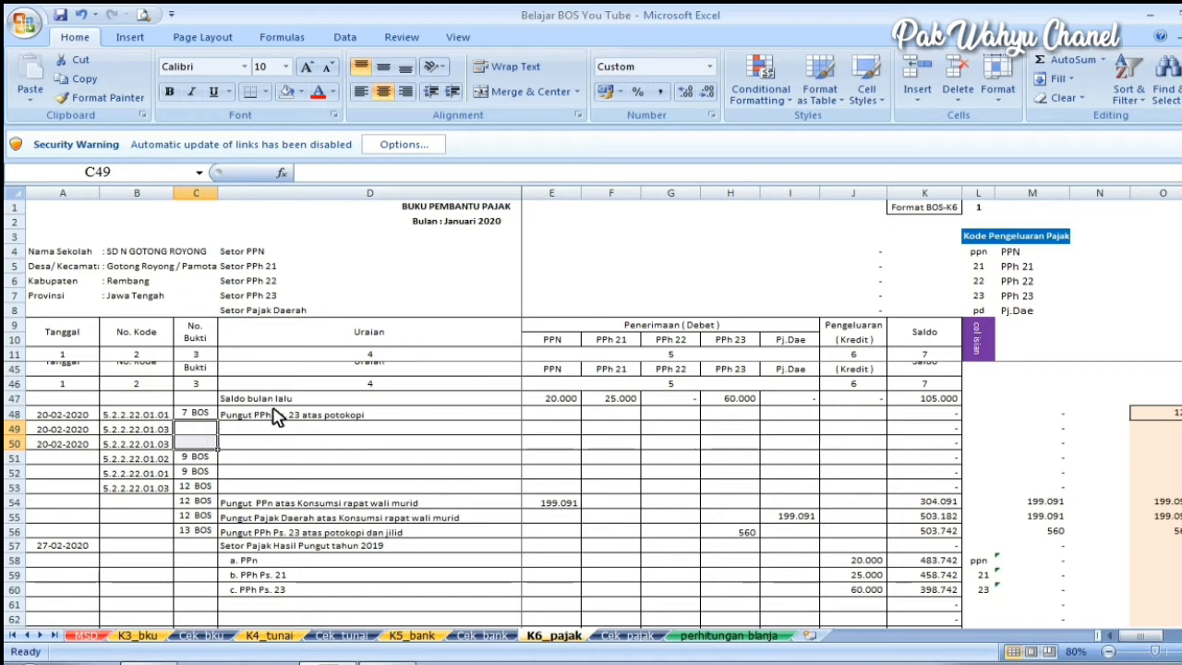
- Copy the "Sewa Kendaraan" and "Insentif Guru Pembina Pramuka" tax descriptions in E69:E70 of K3_bku
{"action": "left_click", "coordinate": [266, 430]}
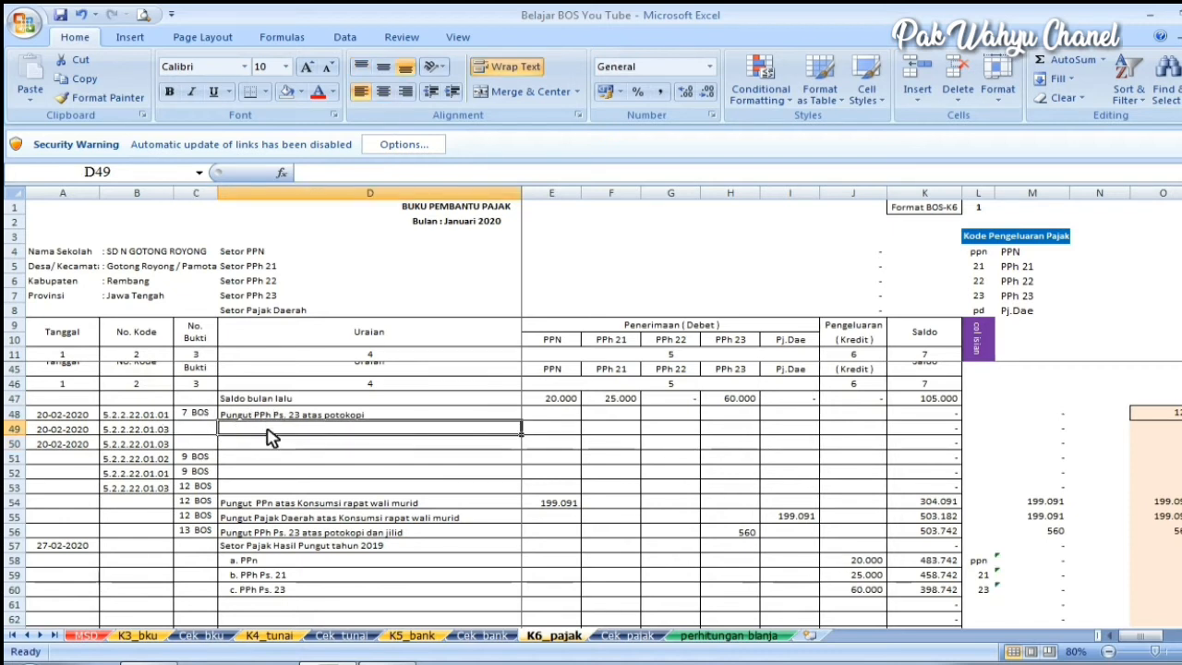
{"action": "left_click", "coordinate": [135, 636]}
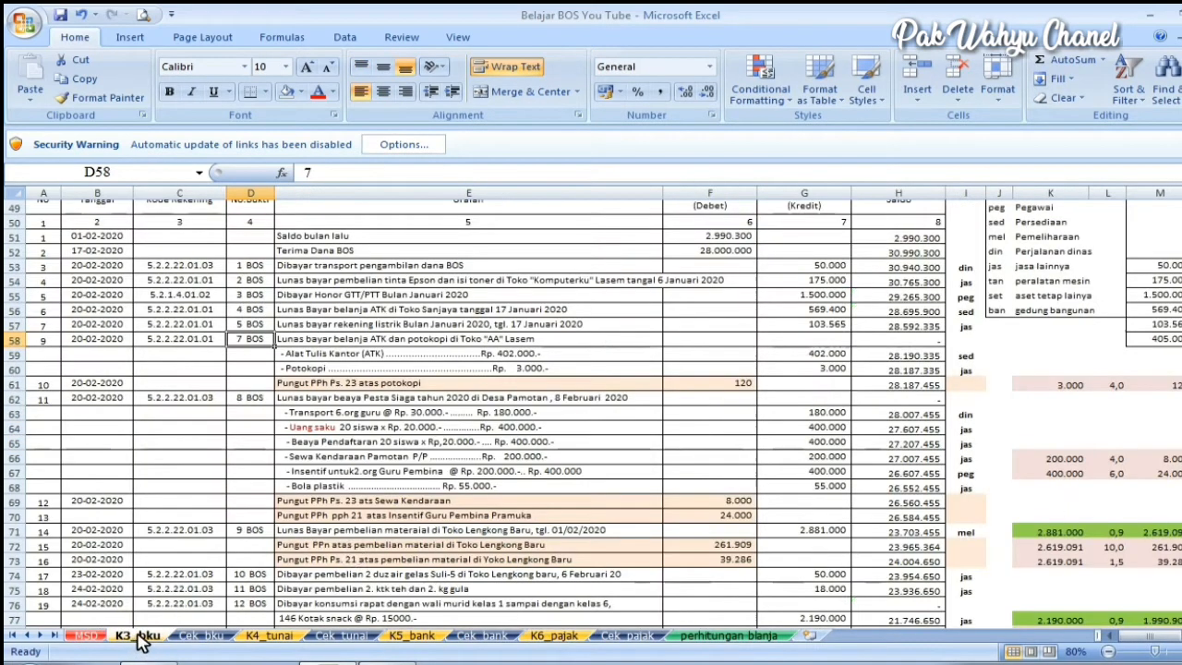
{"action": "scroll", "coordinate": [432, 431], "scroll_direction": "down", "scroll_amount": 2}
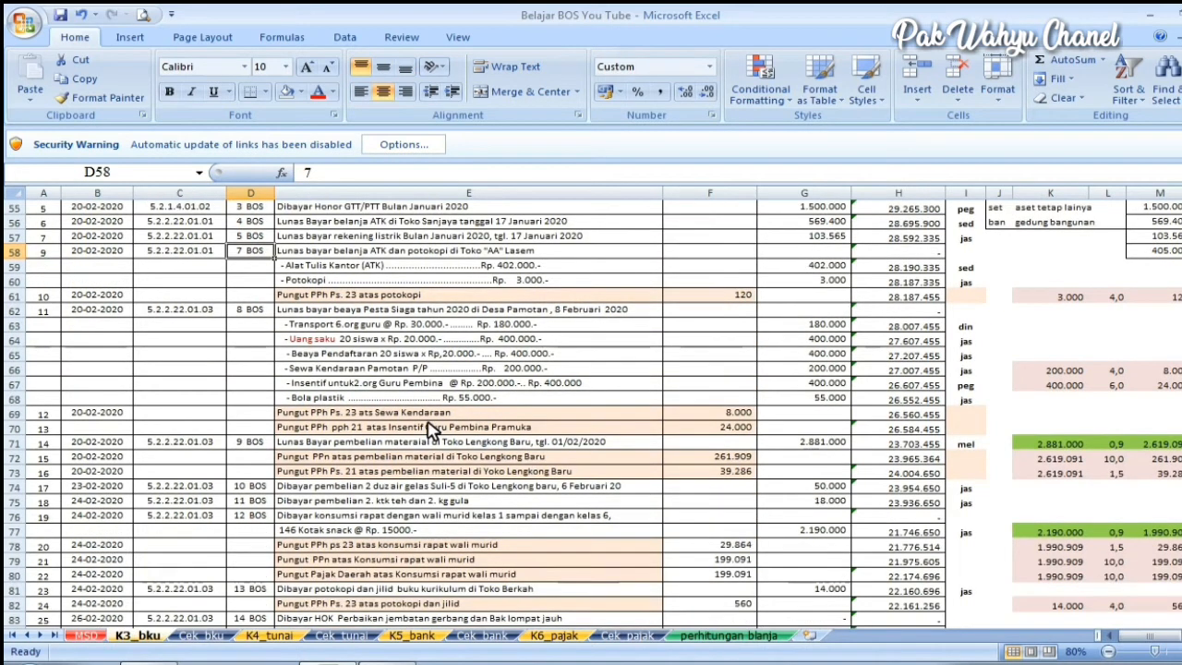
{"action": "left_click", "coordinate": [88, 314]}
{"action": "left_click_drag", "start_coordinate": [316, 415], "coordinate": [609, 431]}
{"action": "right_click", "coordinate": [552, 434]}
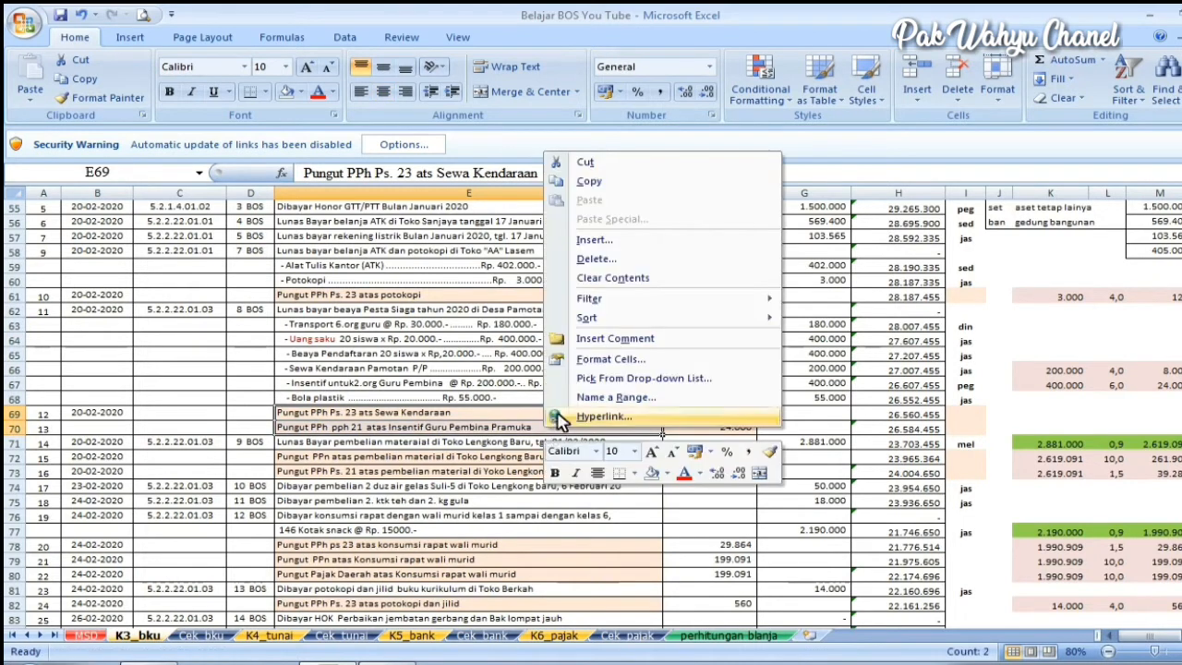
{"action": "left_click", "coordinate": [592, 185]}
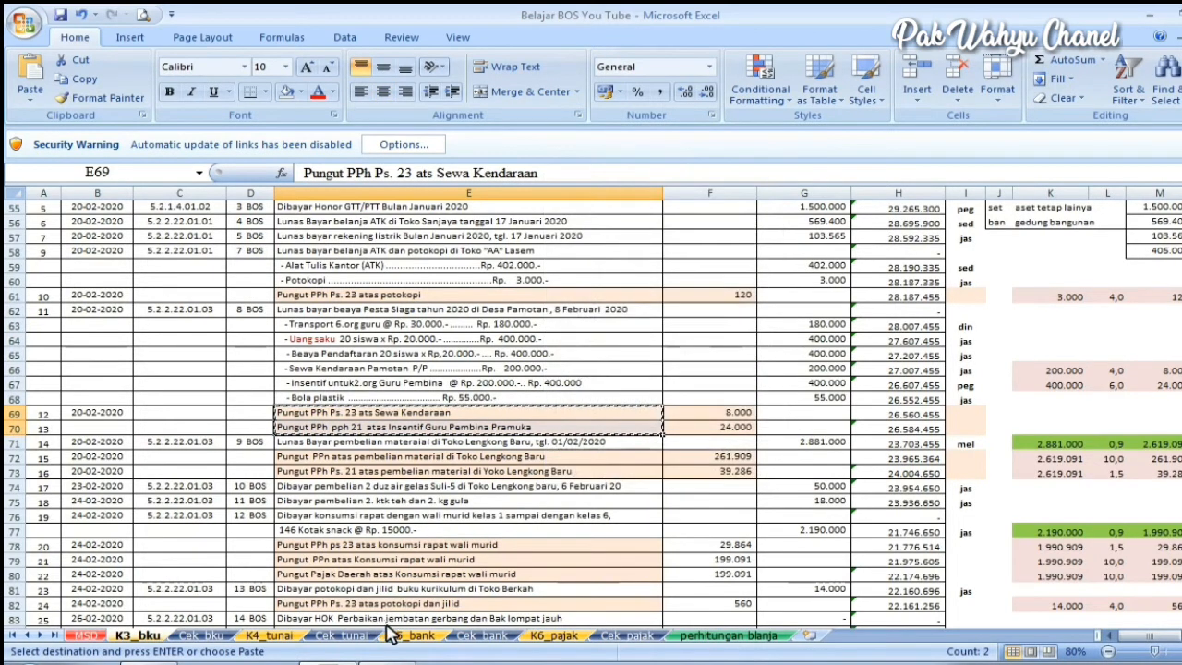
- Paste the two copied descriptions as values only into K6_pajak, starting at Uraian cell D49
{"action": "left_click", "coordinate": [544, 636]}
{"action": "right_click", "coordinate": [255, 438]}
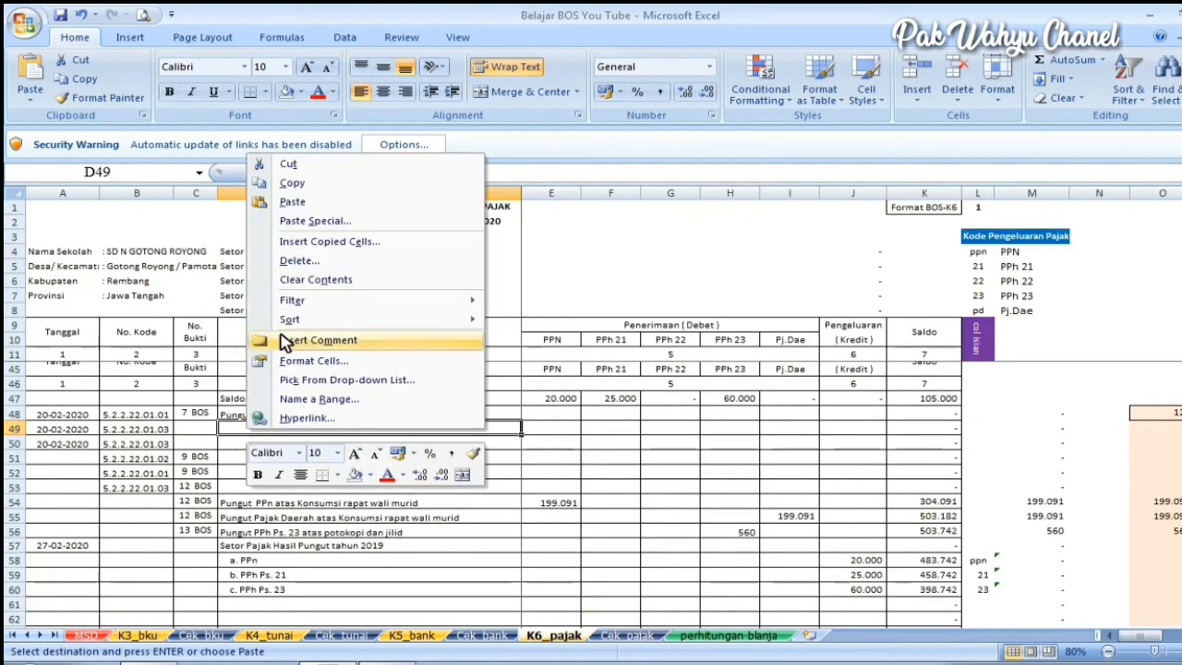
{"action": "left_click", "coordinate": [317, 224]}
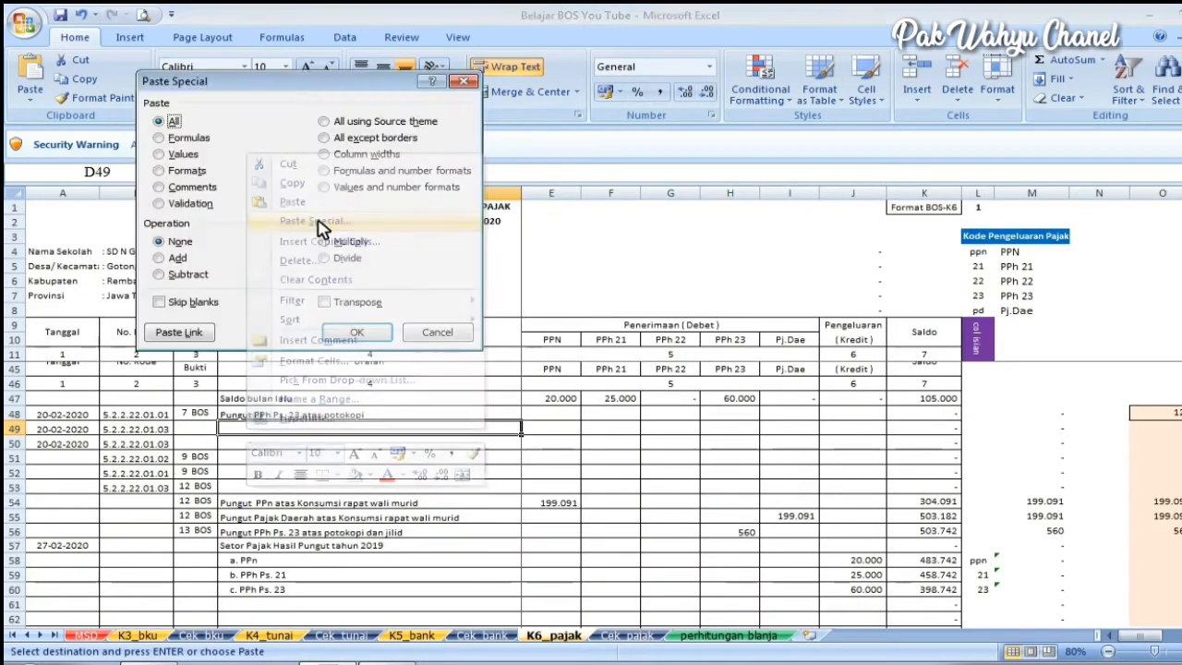
{"action": "left_click", "coordinate": [183, 154]}
{"action": "left_click", "coordinate": [355, 333]}
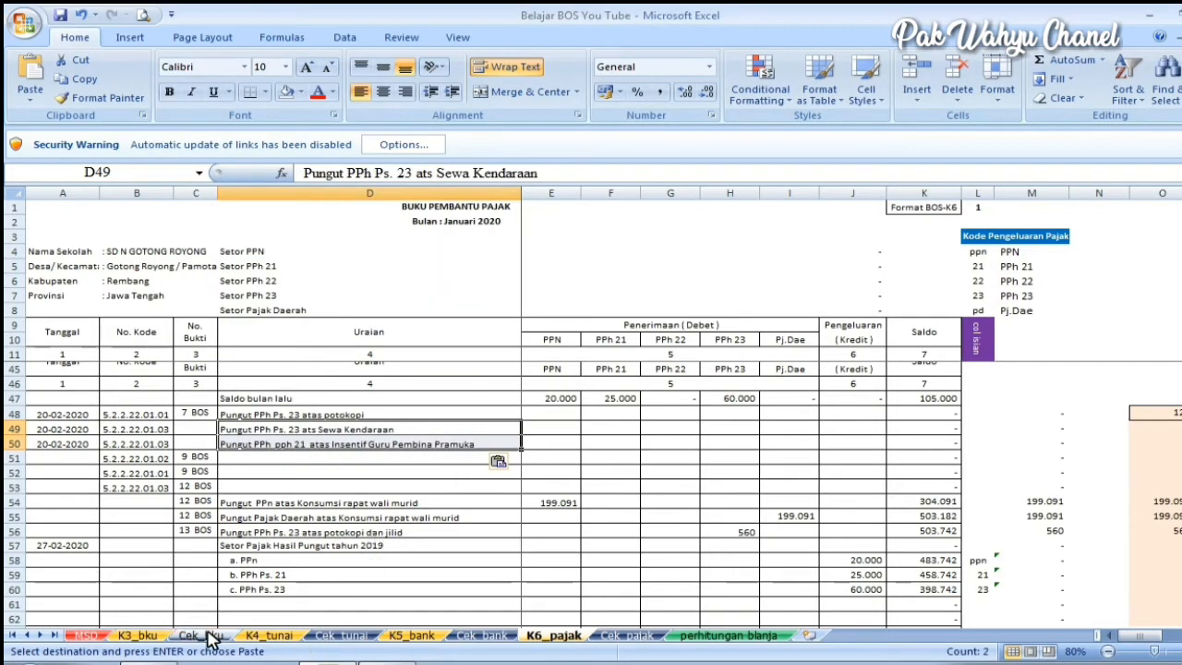
- Copy the two matching tax amounts in F69:F70 of K3_bku and paste them as values into helper cells O49:O50 of K6_pajak
{"action": "left_click", "coordinate": [150, 637]}
{"action": "left_click_drag", "start_coordinate": [744, 414], "coordinate": [742, 428]}
{"action": "right_click", "coordinate": [743, 428]}
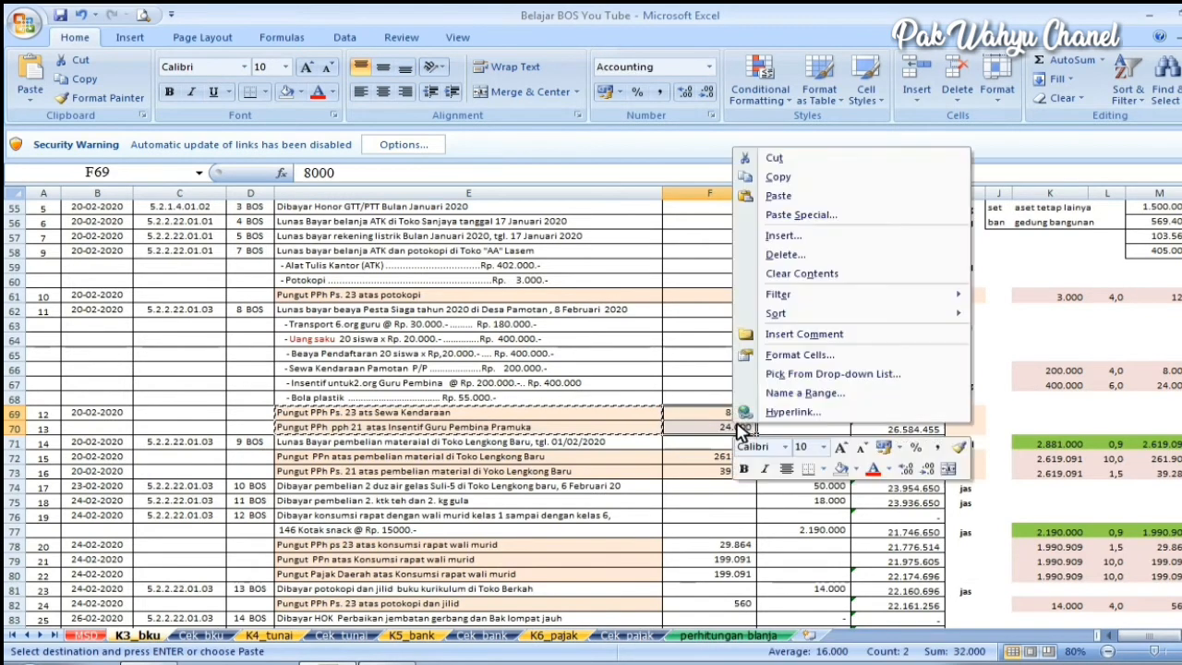
{"action": "left_click", "coordinate": [776, 178]}
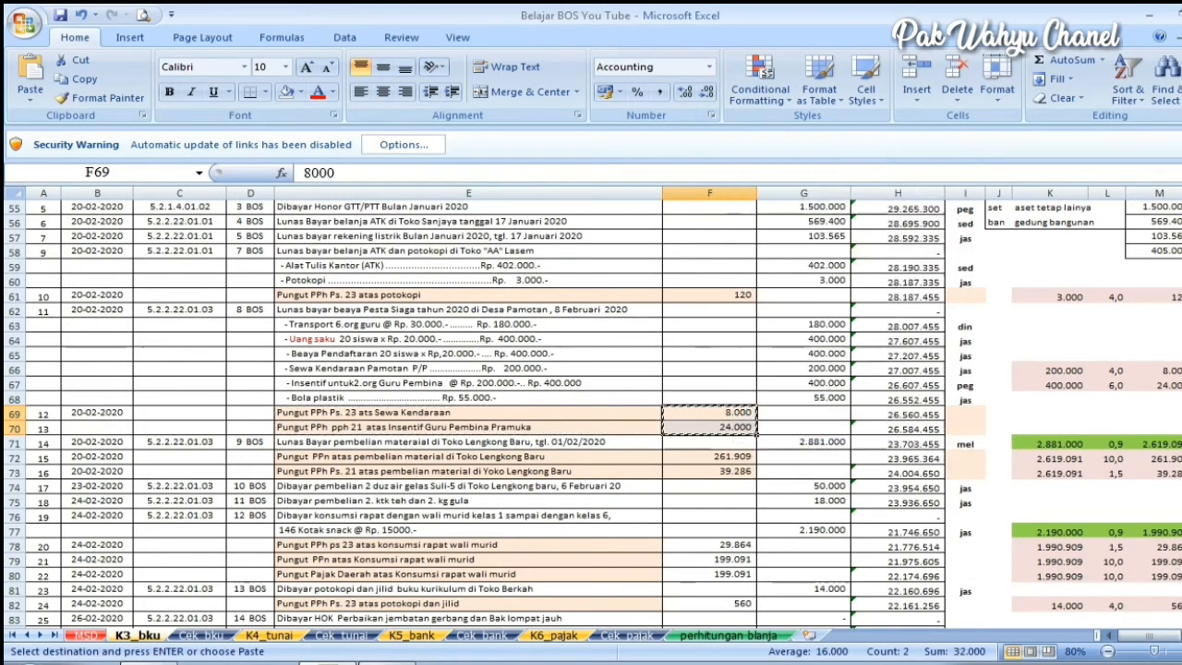
{"action": "left_click", "coordinate": [545, 638]}
{"action": "left_click", "coordinate": [1177, 431]}
{"action": "right_click", "coordinate": [1176, 431]}
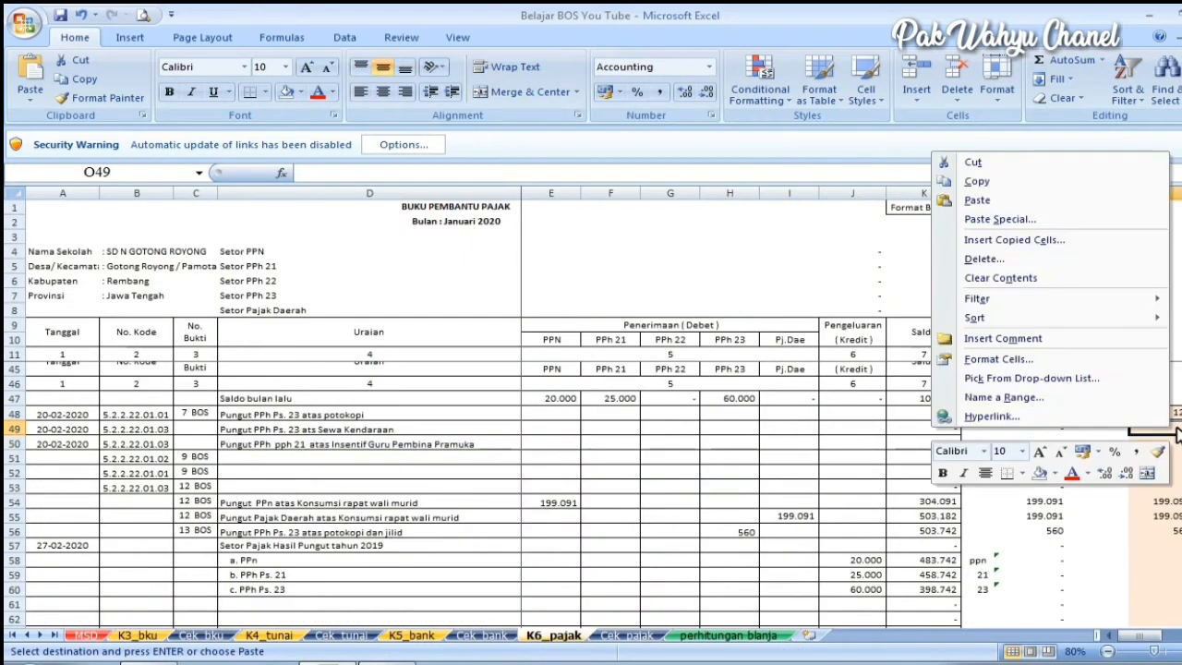
{"action": "left_click", "coordinate": [997, 219]}
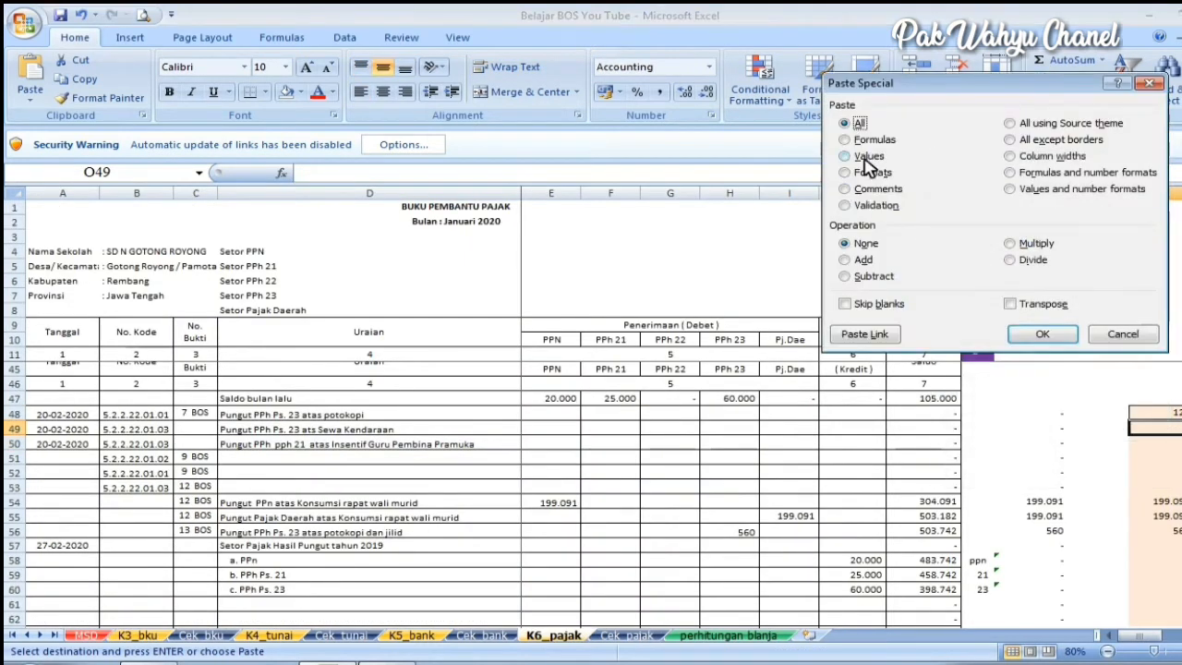
{"action": "left_click", "coordinate": [868, 156]}
{"action": "left_click", "coordinate": [1043, 334]}
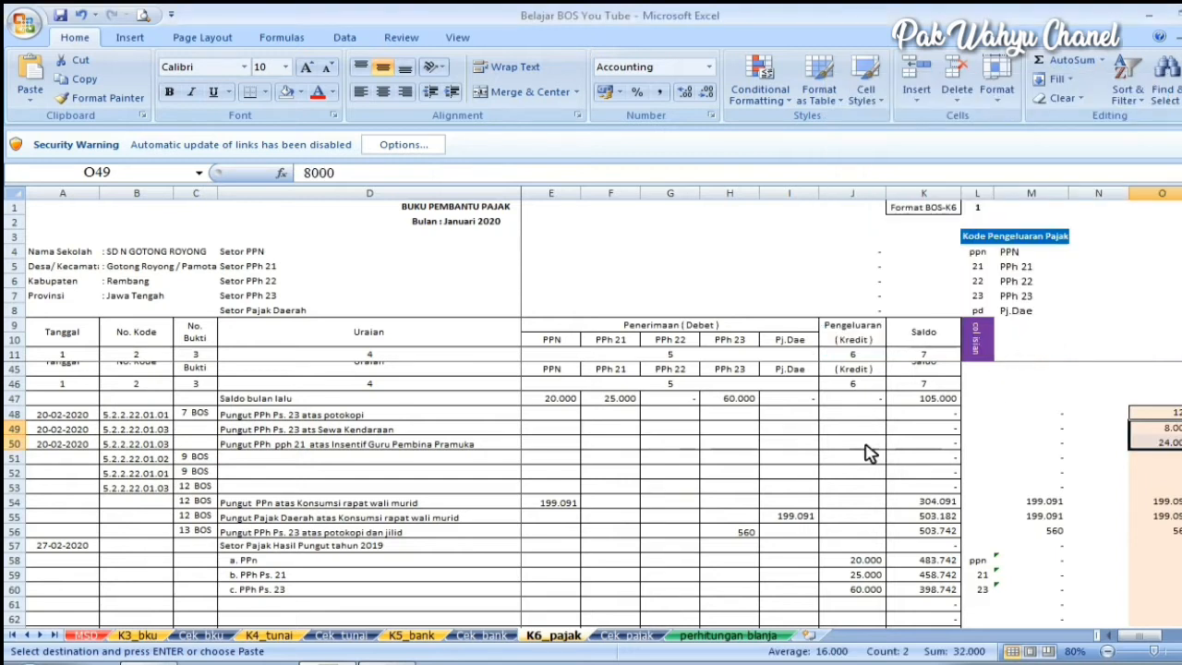
- Check the Pesta Siaga payment's No. Bukti in D62 of K3_bku, and enter 8 in cell C49 of K6_pajak
{"action": "left_click", "coordinate": [199, 430]}
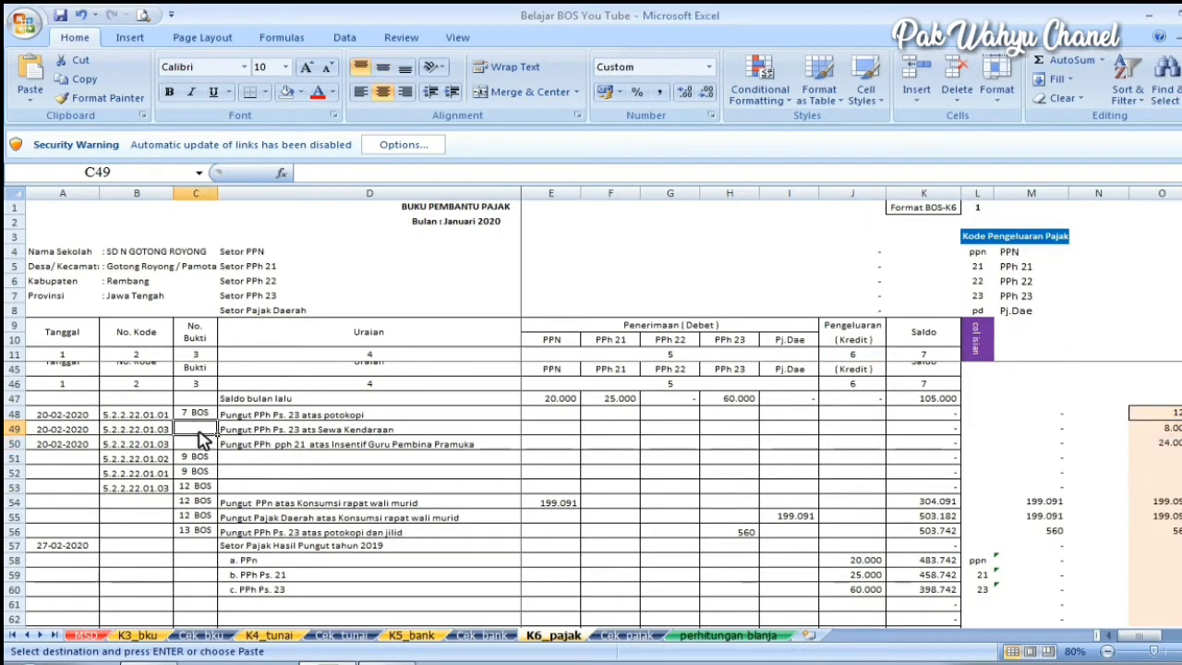
{"action": "left_click", "coordinate": [146, 634]}
{"action": "left_click", "coordinate": [259, 312]}
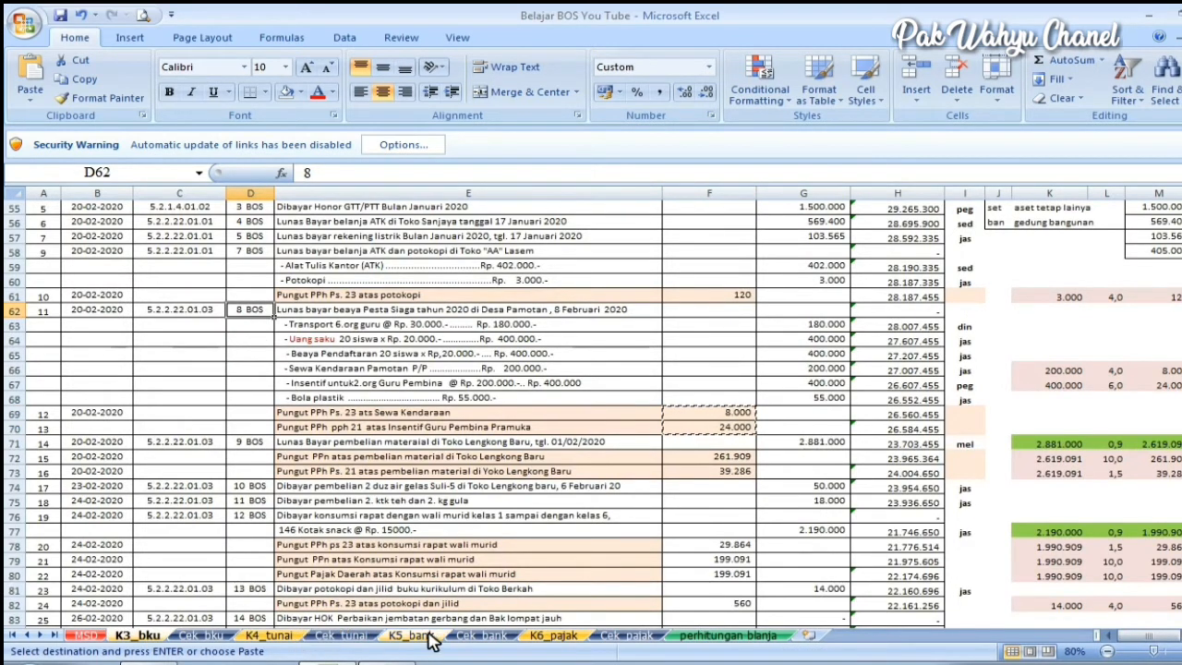
{"action": "left_click", "coordinate": [550, 637]}
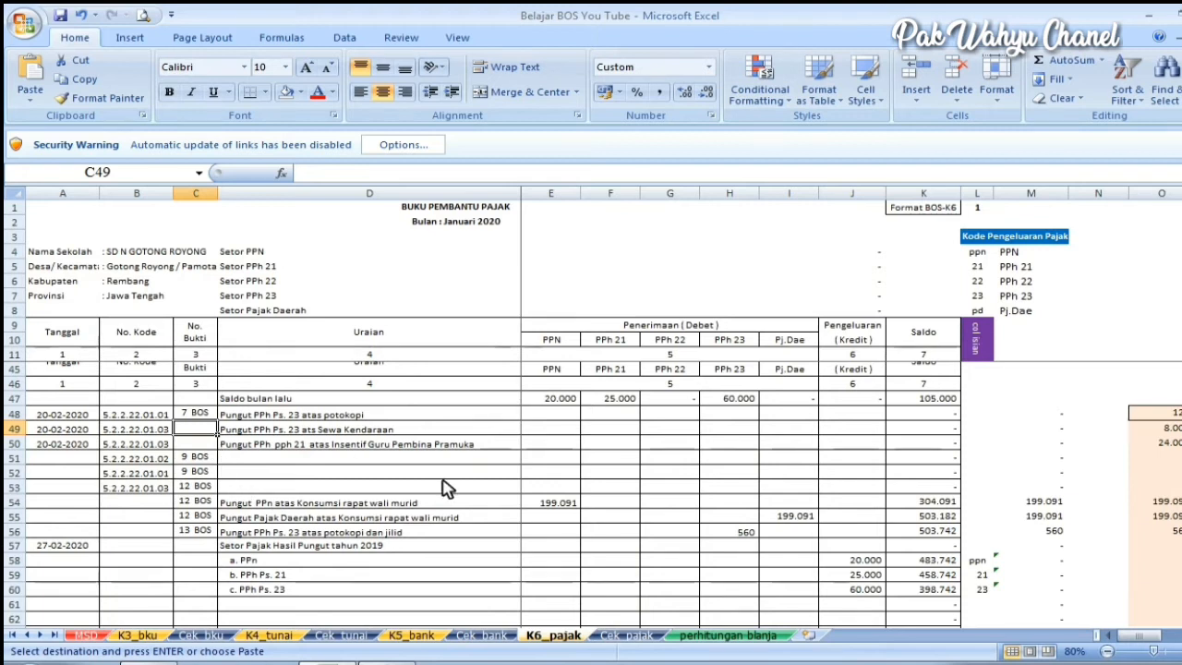
{"action": "type", "text": "8"}
{"action": "key", "text": "Return"}
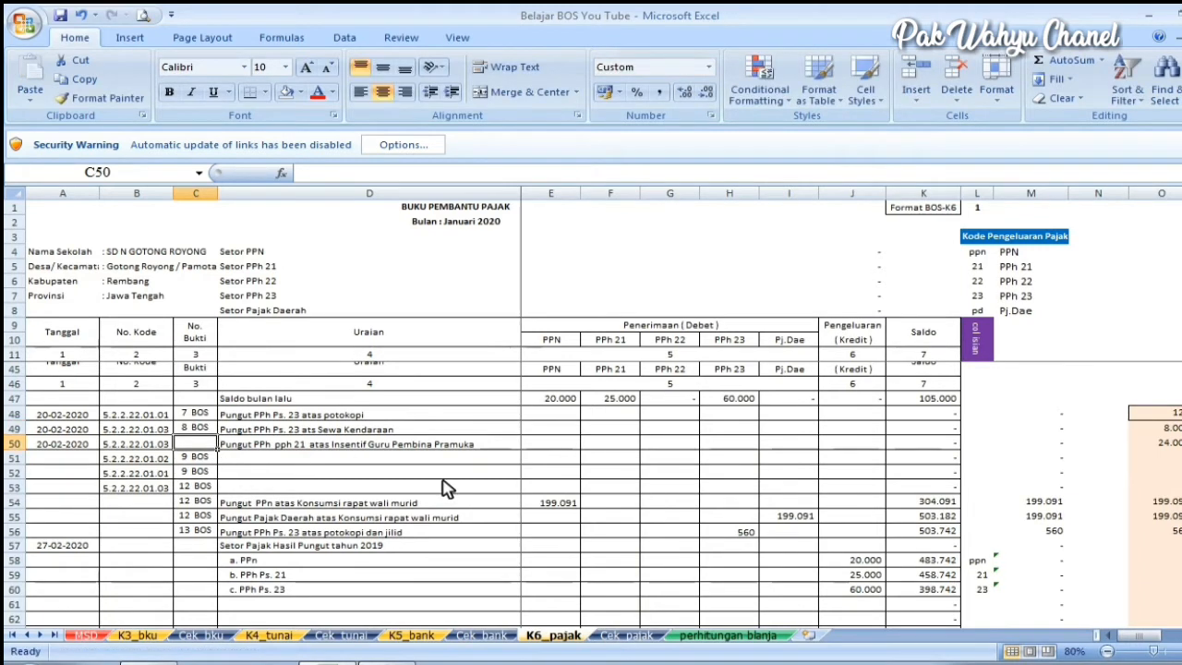
- Enter 8 as the No. Bukti in C50 of K6_pajak and clear the old code and No. Bukti entries in B51:C52
{"action": "type", "text": "8"}
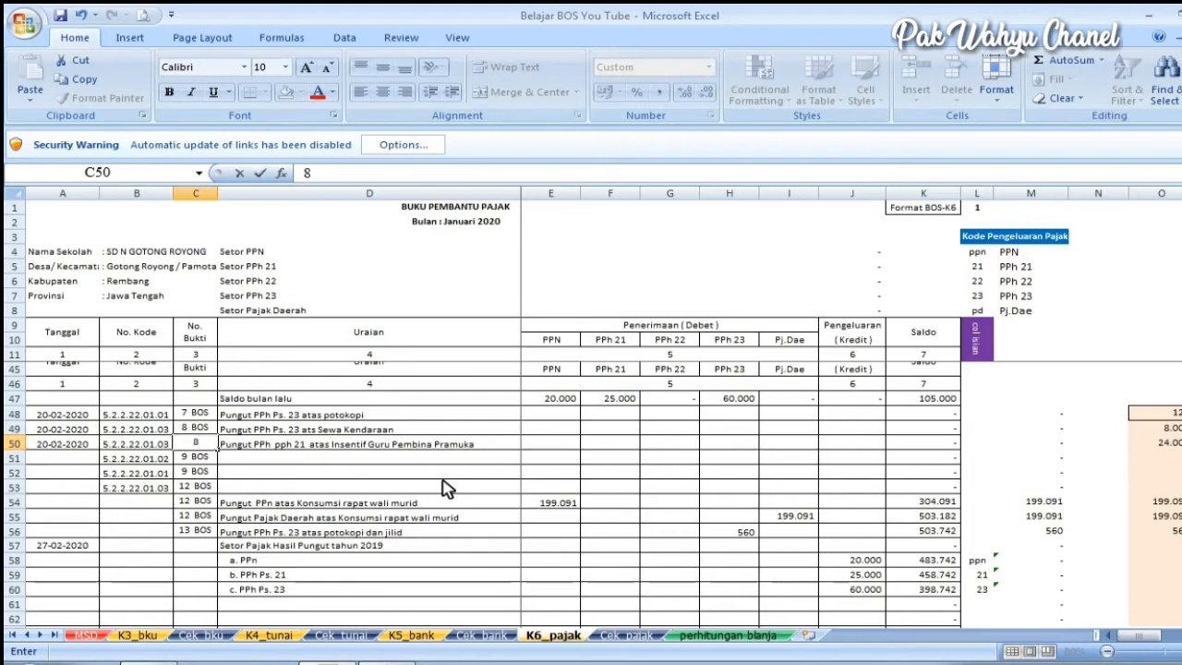
{"action": "left_click", "coordinate": [430, 489]}
{"action": "left_click_drag", "start_coordinate": [151, 459], "coordinate": [219, 478]}
{"action": "key", "text": "Delete"}
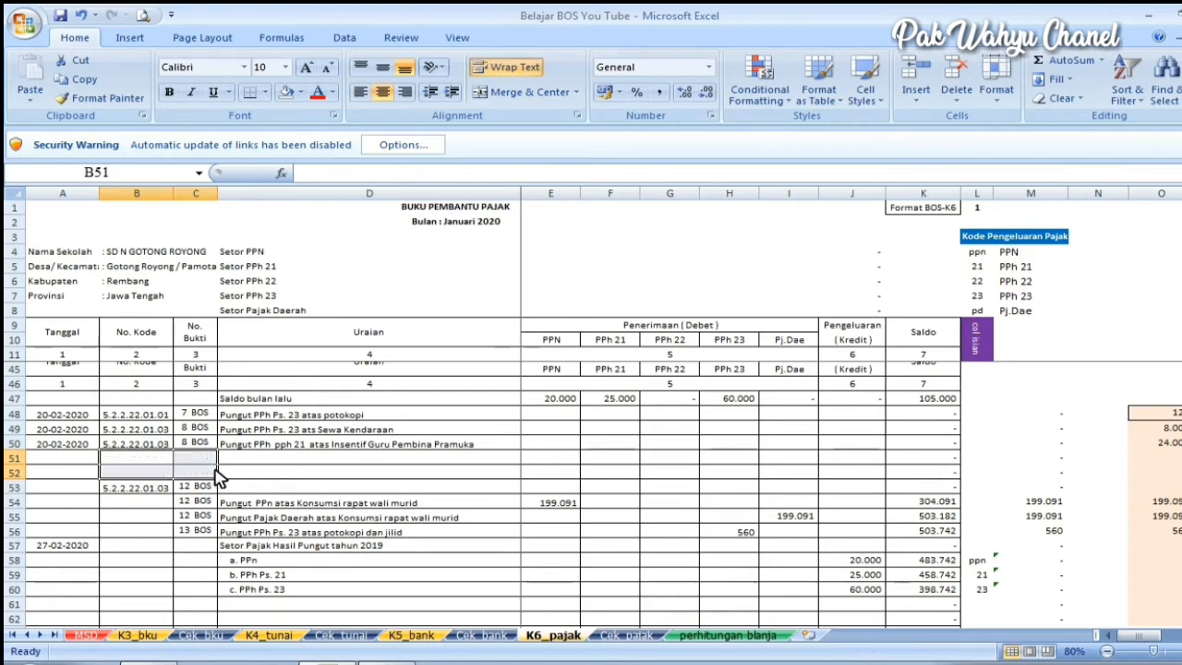
{"action": "left_click", "coordinate": [275, 461]}
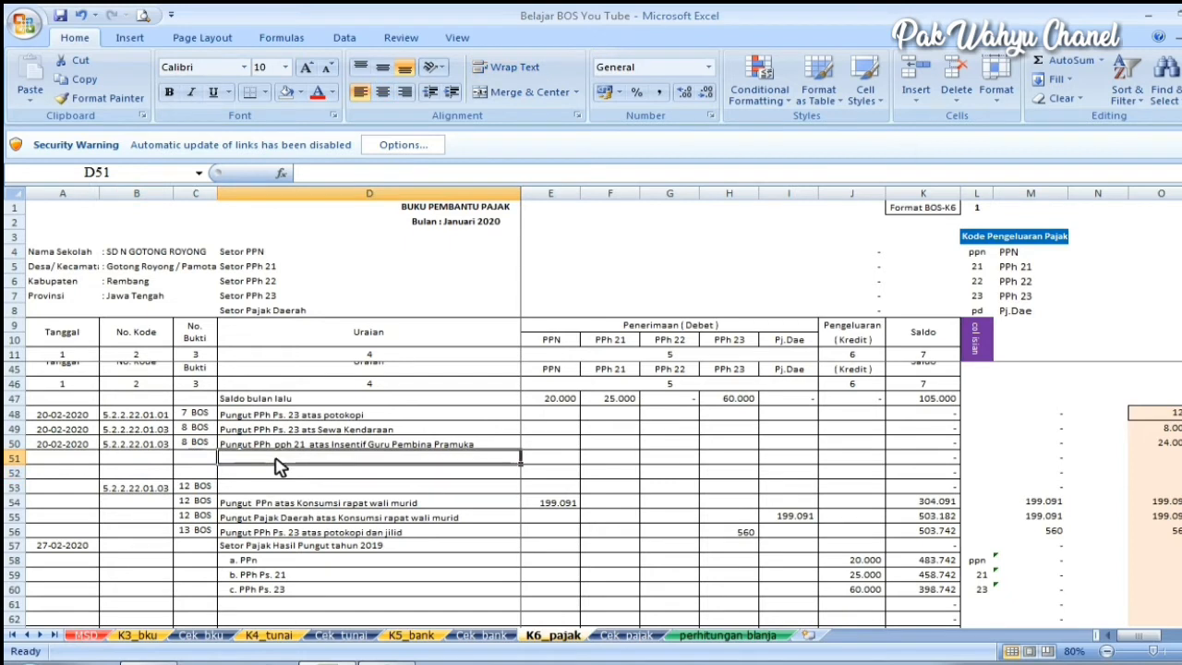
{"action": "left_click", "coordinate": [59, 446]}
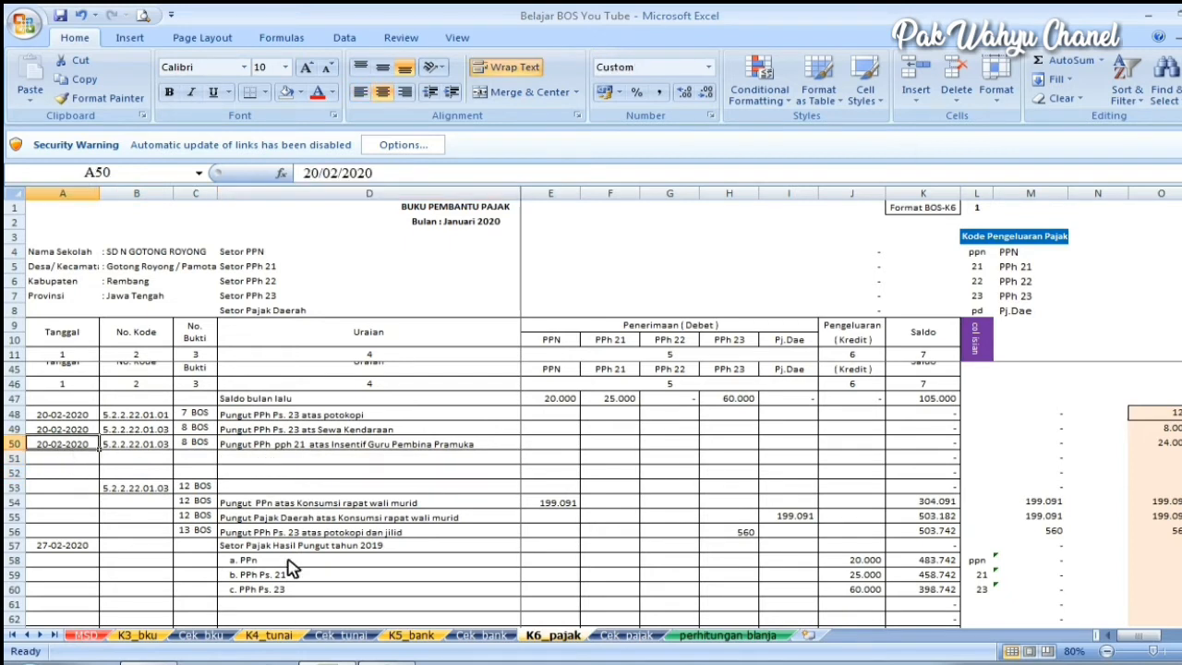
- Check the Toko Lengkong Baru material purchase's No. Bukti in D71 of K3_bku, and copy its two tax descriptions in E72:E73
{"action": "left_click", "coordinate": [146, 637]}
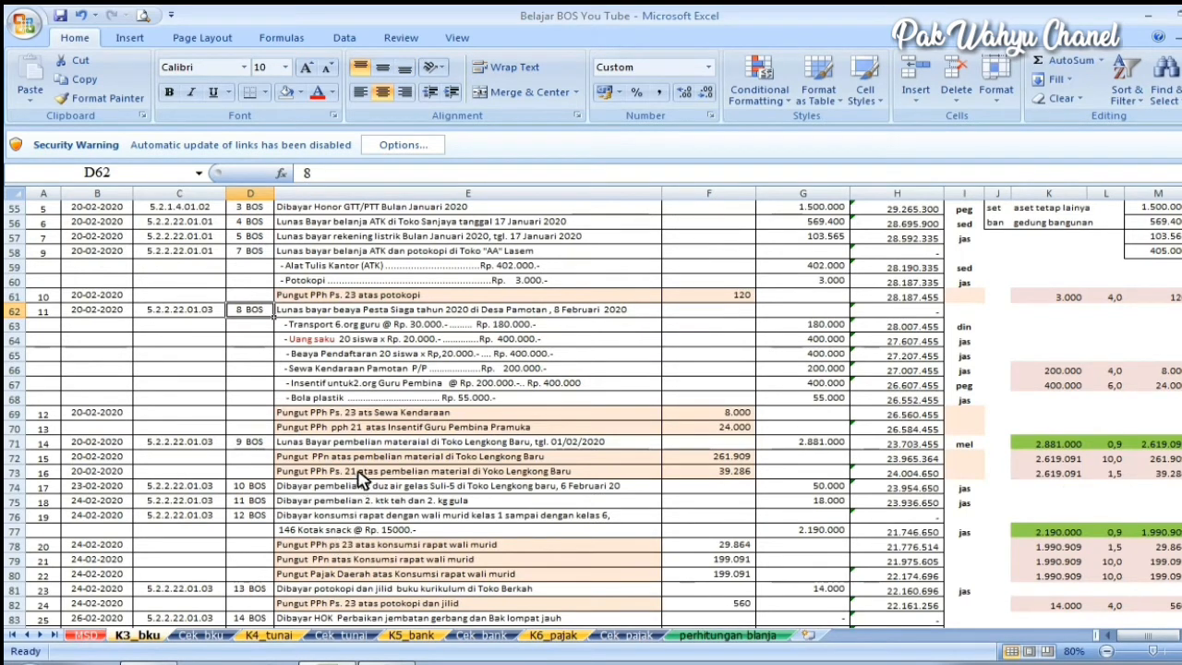
{"action": "left_click", "coordinate": [258, 445]}
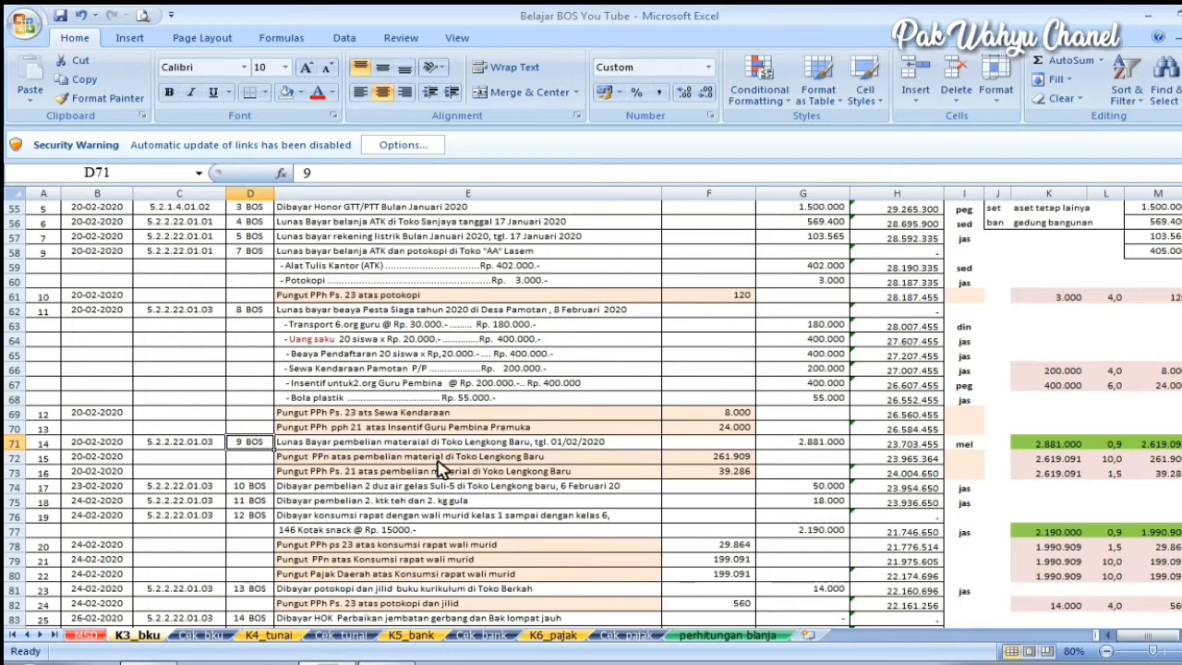
{"action": "scroll", "coordinate": [383, 422], "scroll_direction": "down", "scroll_amount": 1}
{"action": "left_click_drag", "start_coordinate": [305, 417], "coordinate": [506, 423]}
{"action": "right_click", "coordinate": [506, 423]}
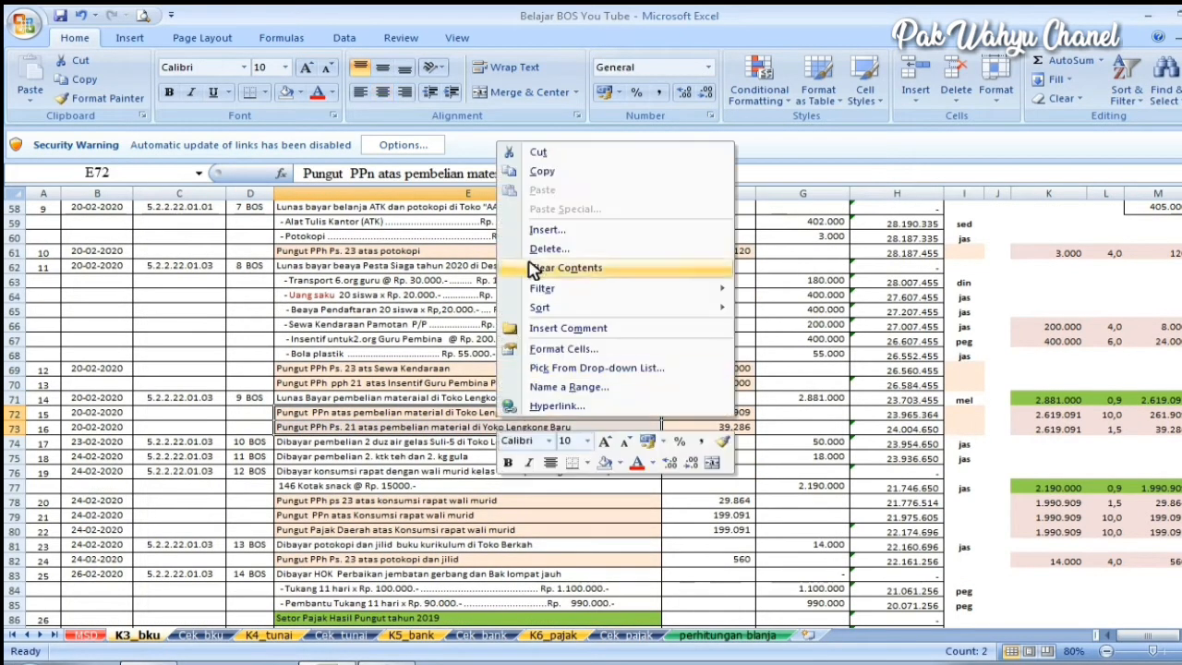
{"action": "left_click", "coordinate": [549, 177]}
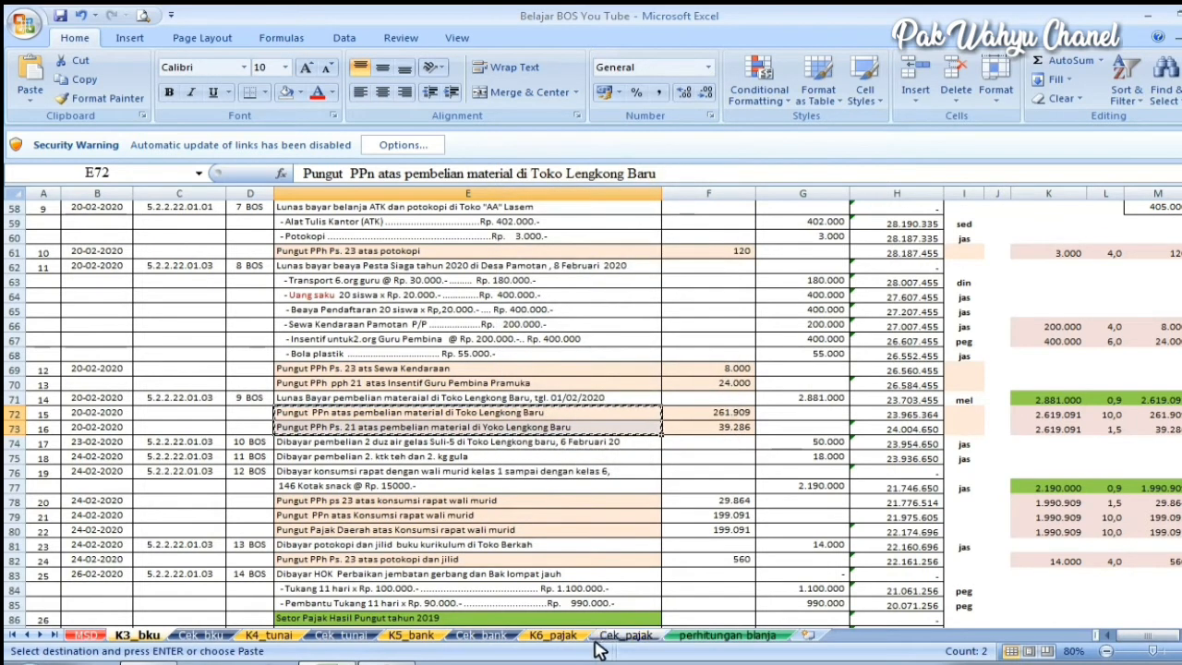
- Paste the two copied material-purchase tax descriptions as values only into K6_pajak, starting at Uraian cell D51
{"action": "left_click", "coordinate": [552, 638]}
{"action": "left_click", "coordinate": [246, 459]}
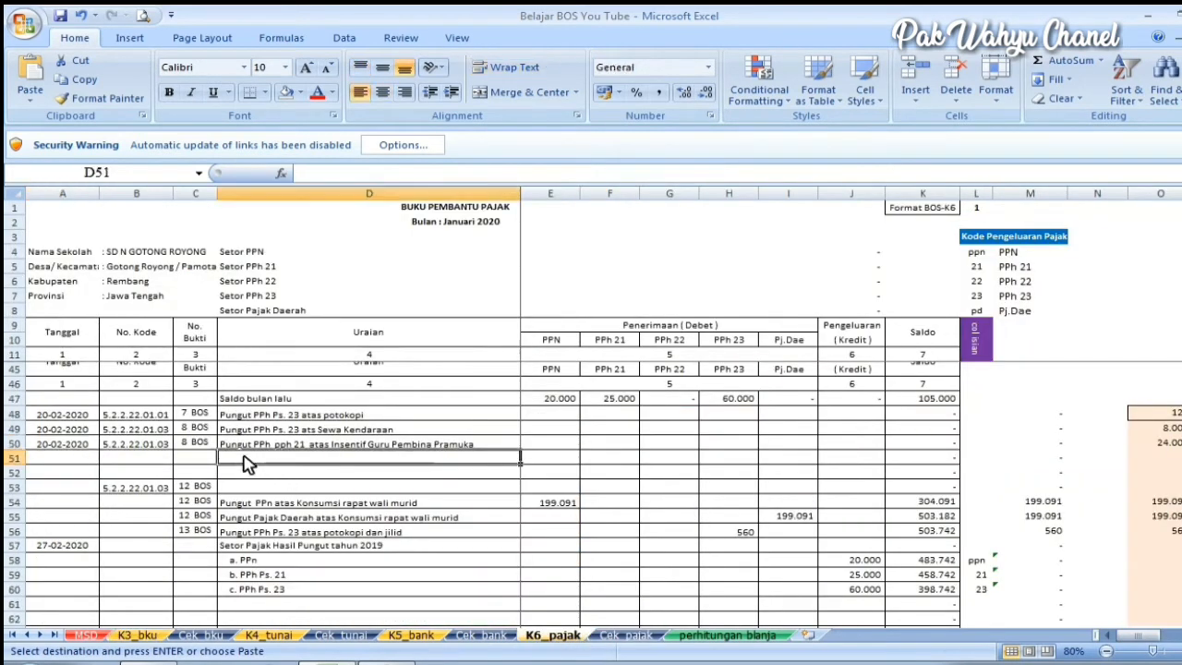
{"action": "right_click", "coordinate": [246, 459]}
{"action": "left_click", "coordinate": [297, 249]}
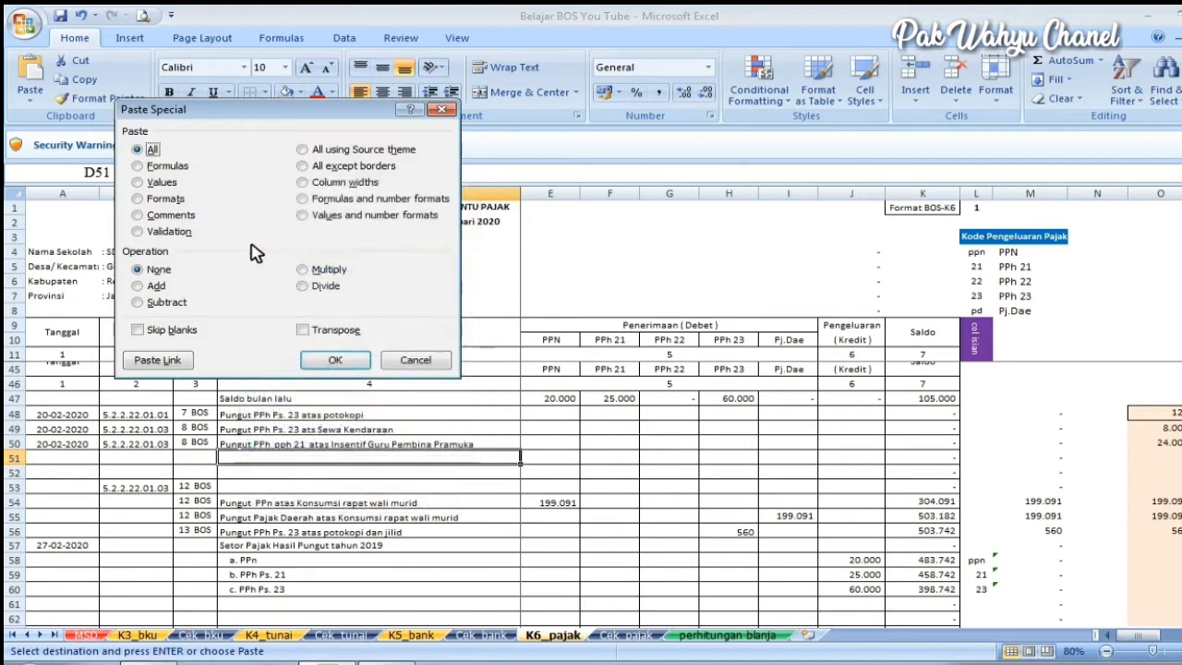
{"action": "left_click", "coordinate": [162, 182]}
{"action": "left_click", "coordinate": [336, 361]}
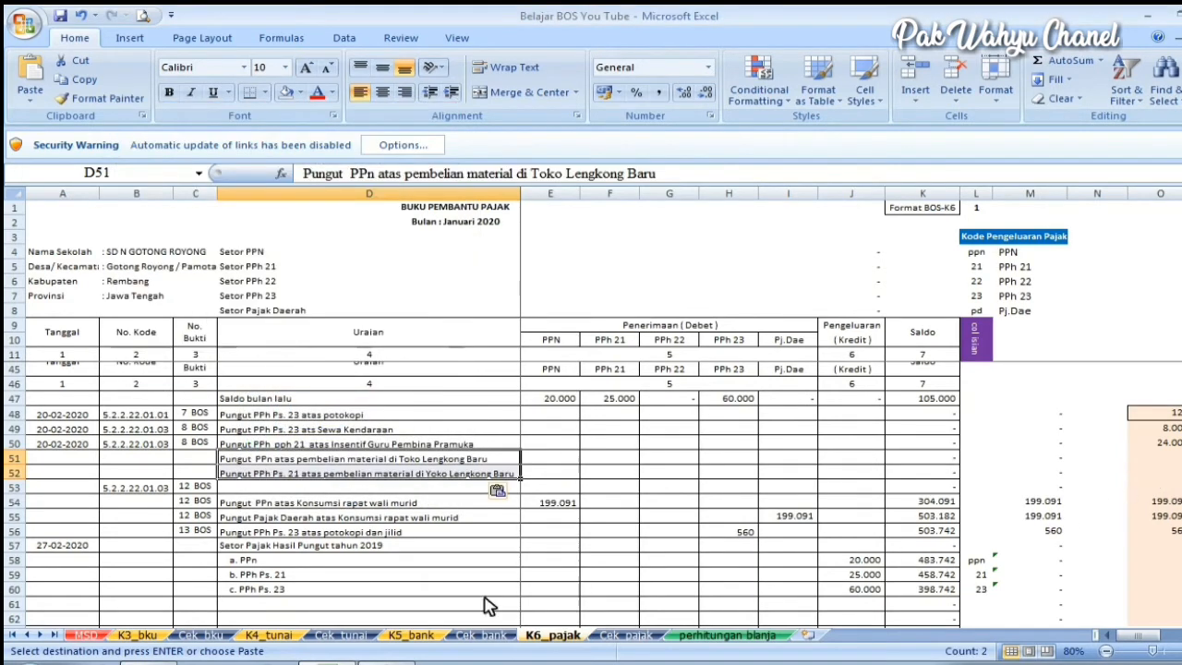
- Copy the material purchase's PPn and PPh 21 amounts in F72:F73 of K3_bku
{"action": "left_click", "coordinate": [163, 640]}
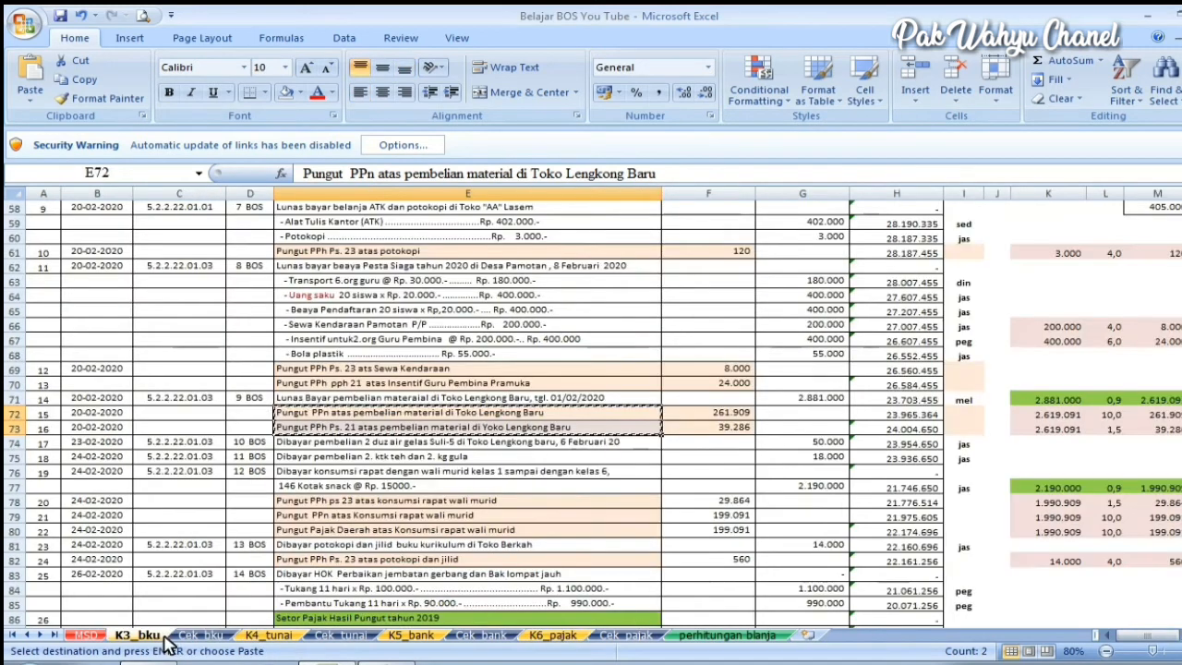
{"action": "left_click", "coordinate": [720, 415]}
{"action": "left_click_drag", "start_coordinate": [720, 426], "coordinate": [718, 431]}
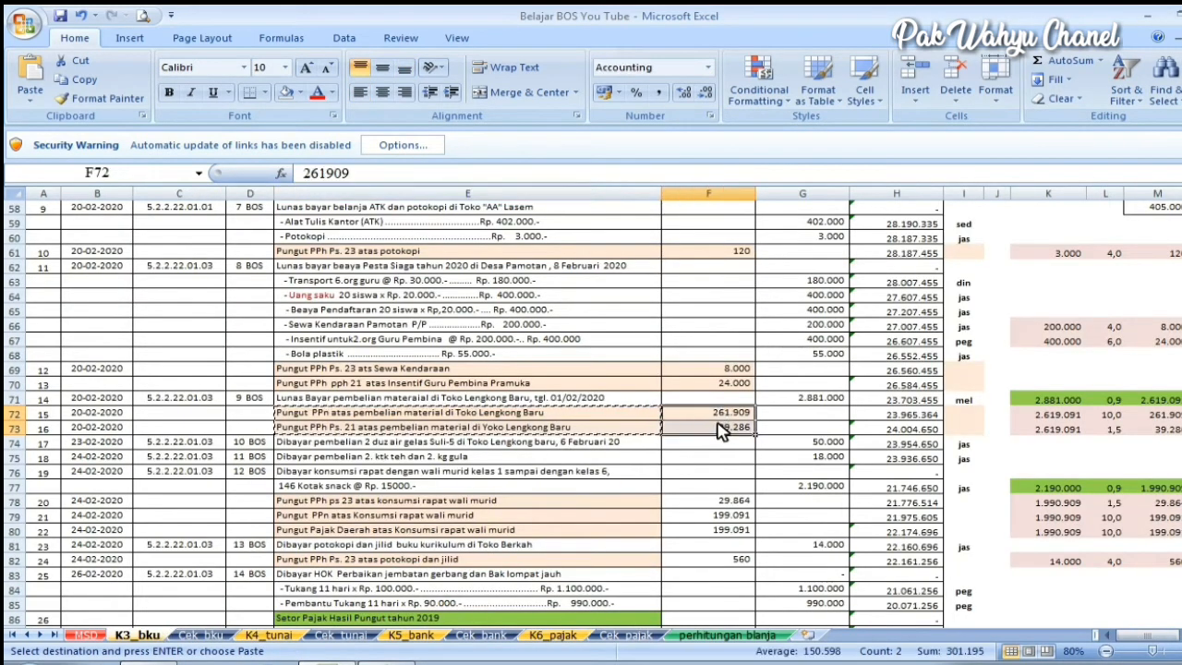
{"action": "right_click", "coordinate": [717, 430]}
{"action": "left_click", "coordinate": [759, 181]}
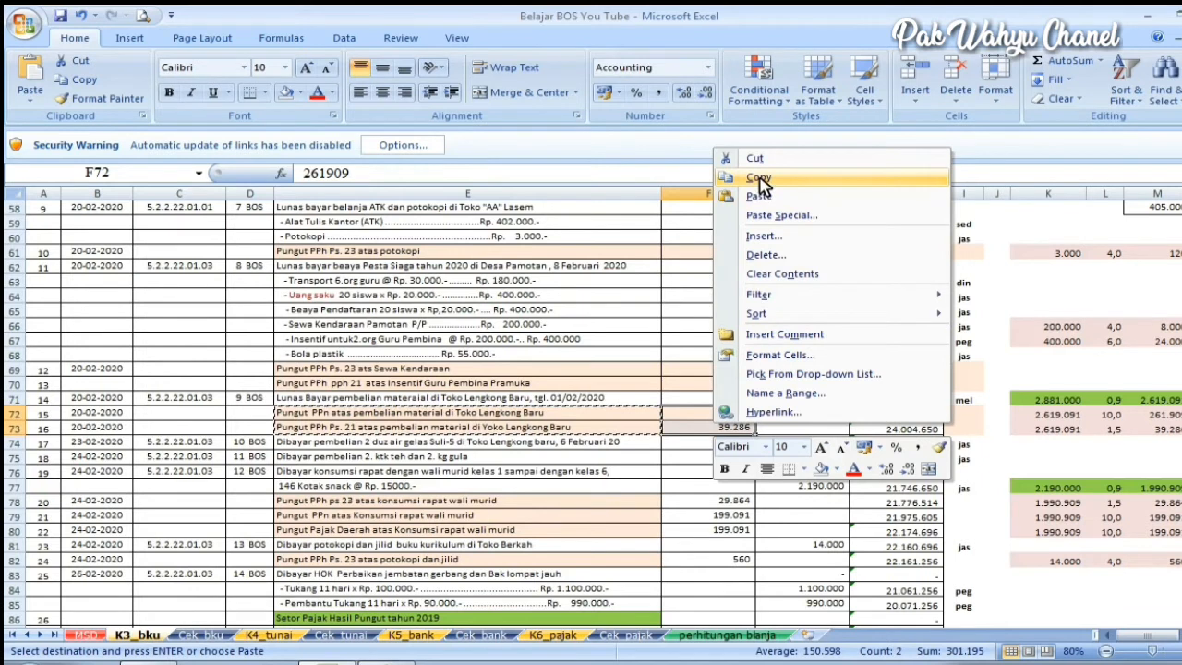
- Paste the two copied tax amounts into helper cells O51:O52 of K6_pajak
{"action": "left_click", "coordinate": [558, 638]}
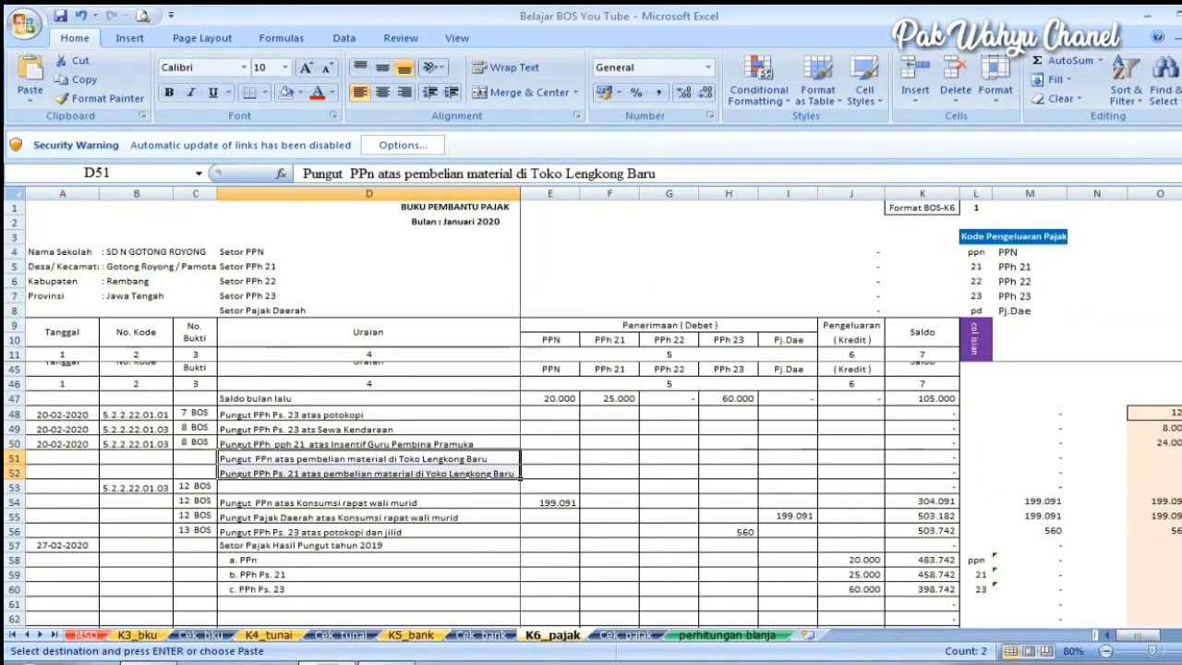
{"action": "left_click", "coordinate": [1178, 474]}
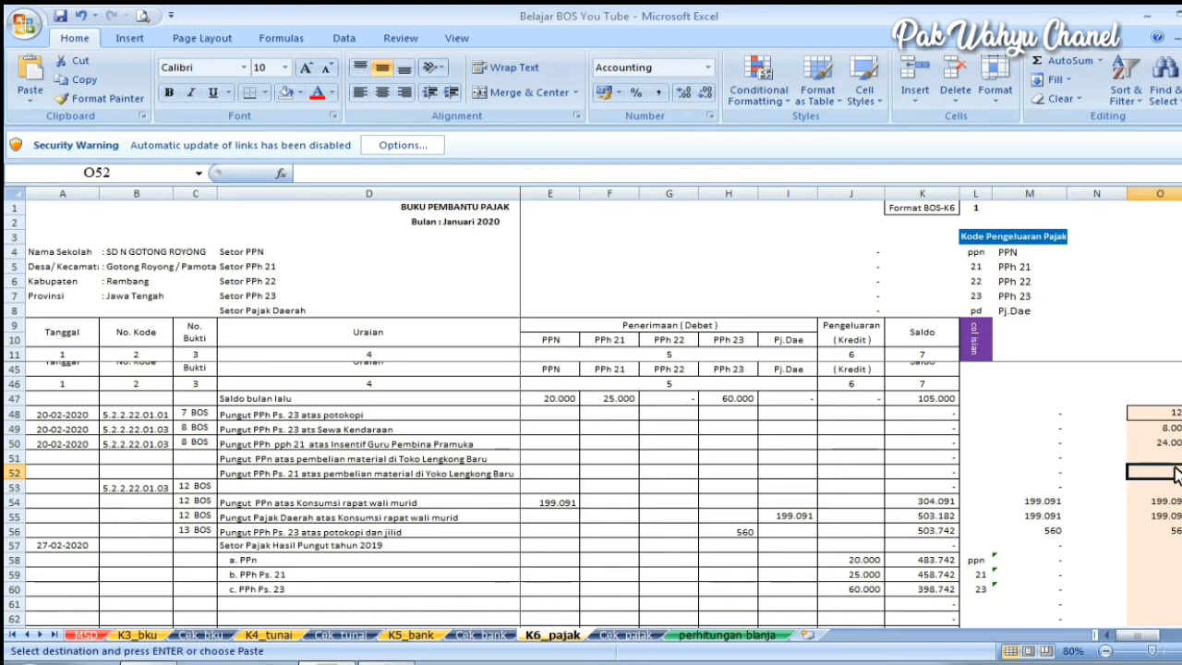
{"action": "left_click", "coordinate": [1175, 461]}
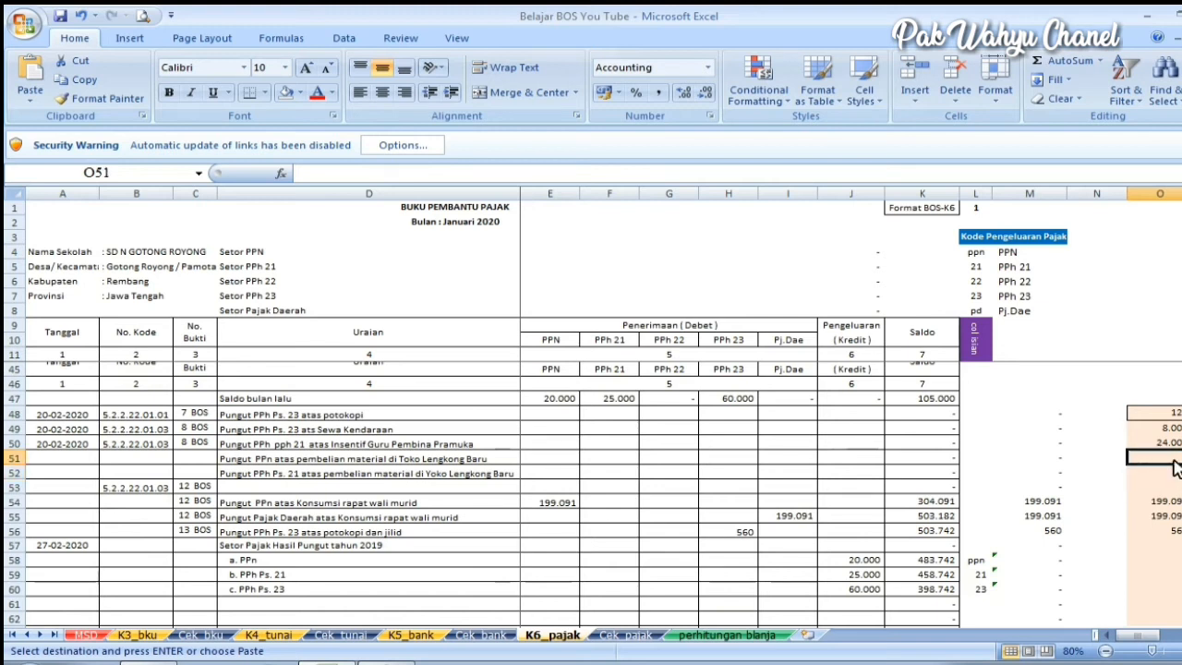
{"action": "left_click", "coordinate": [1174, 472]}
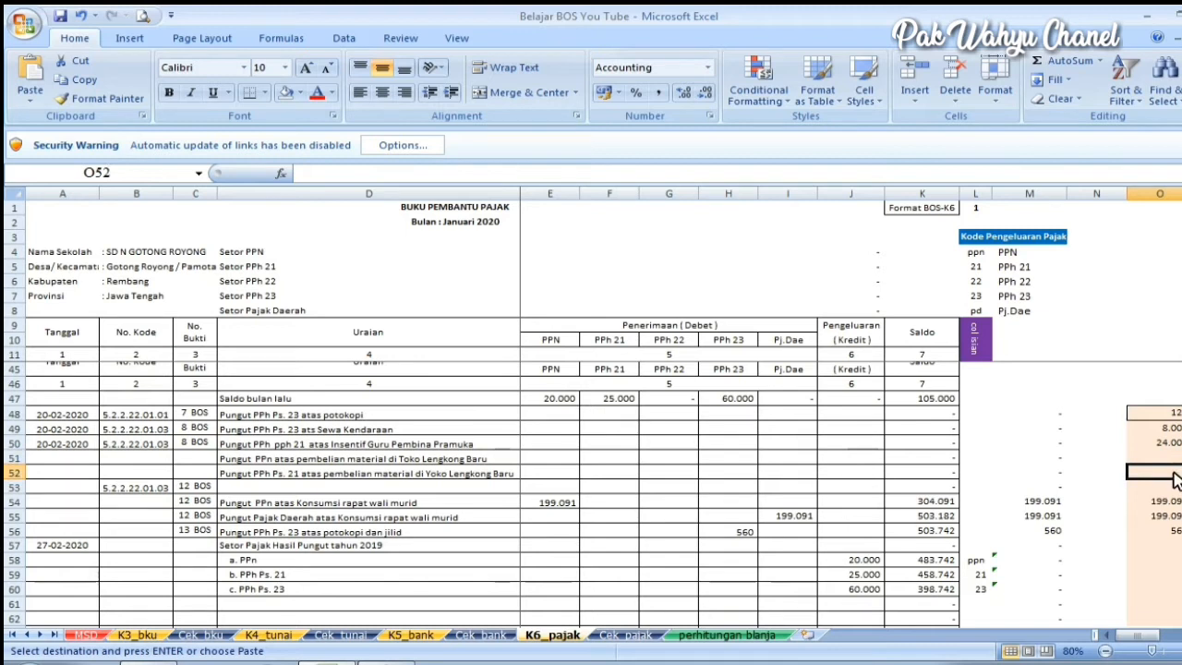
{"action": "right_click", "coordinate": [1175, 461]}
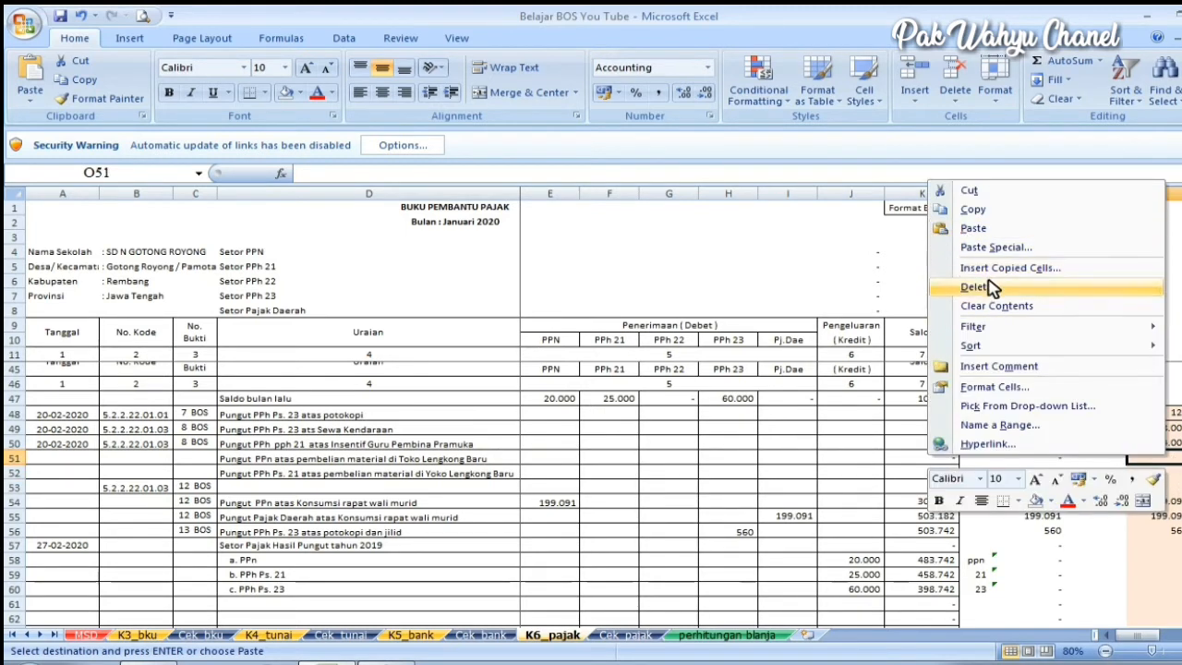
{"action": "left_click", "coordinate": [975, 229]}
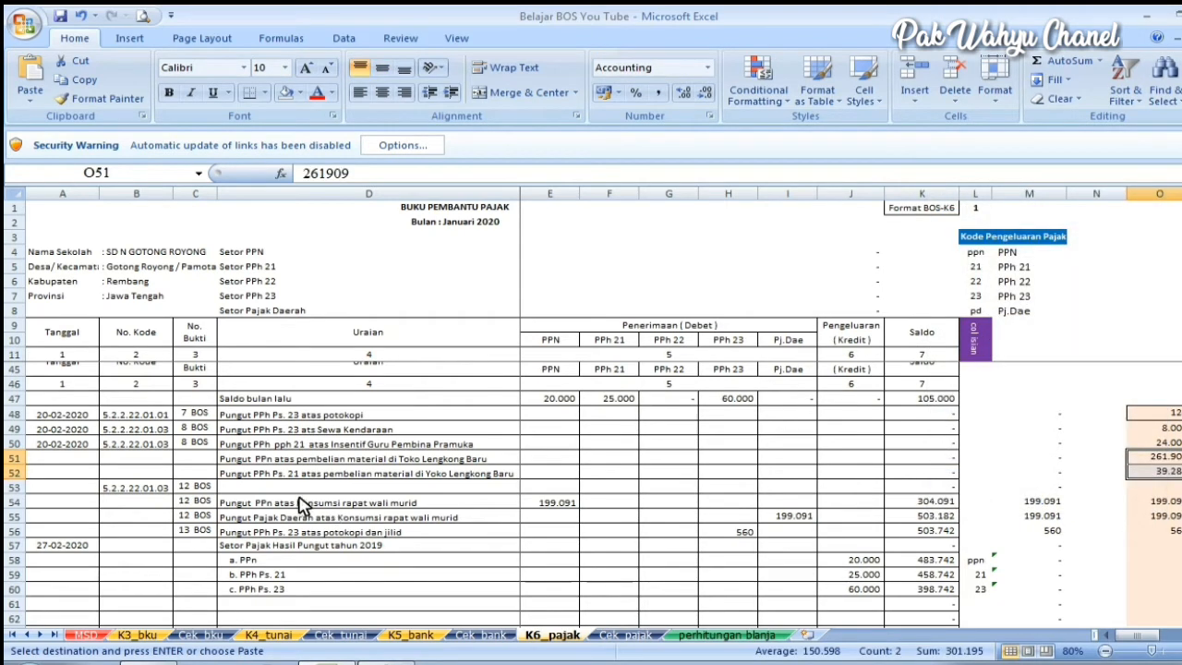
- Enter 9 as the No. Bukti in C51 and C52 of K6_pajak for both material-purchase tax entries
{"action": "left_click", "coordinate": [262, 488]}
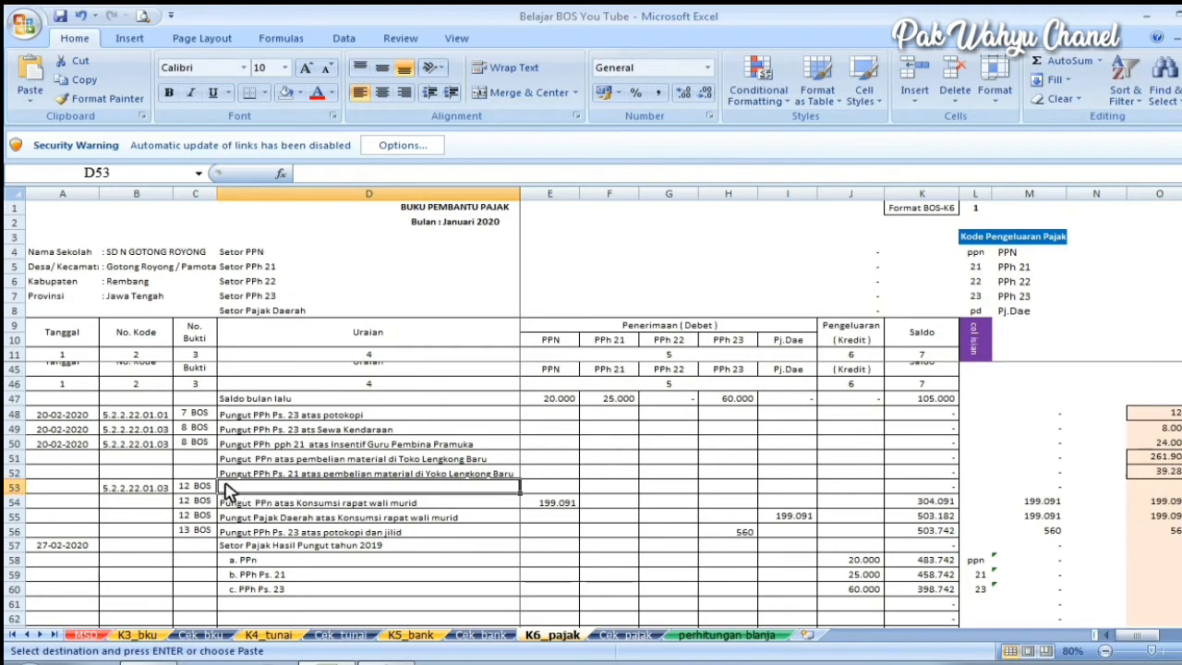
{"action": "left_click", "coordinate": [205, 458]}
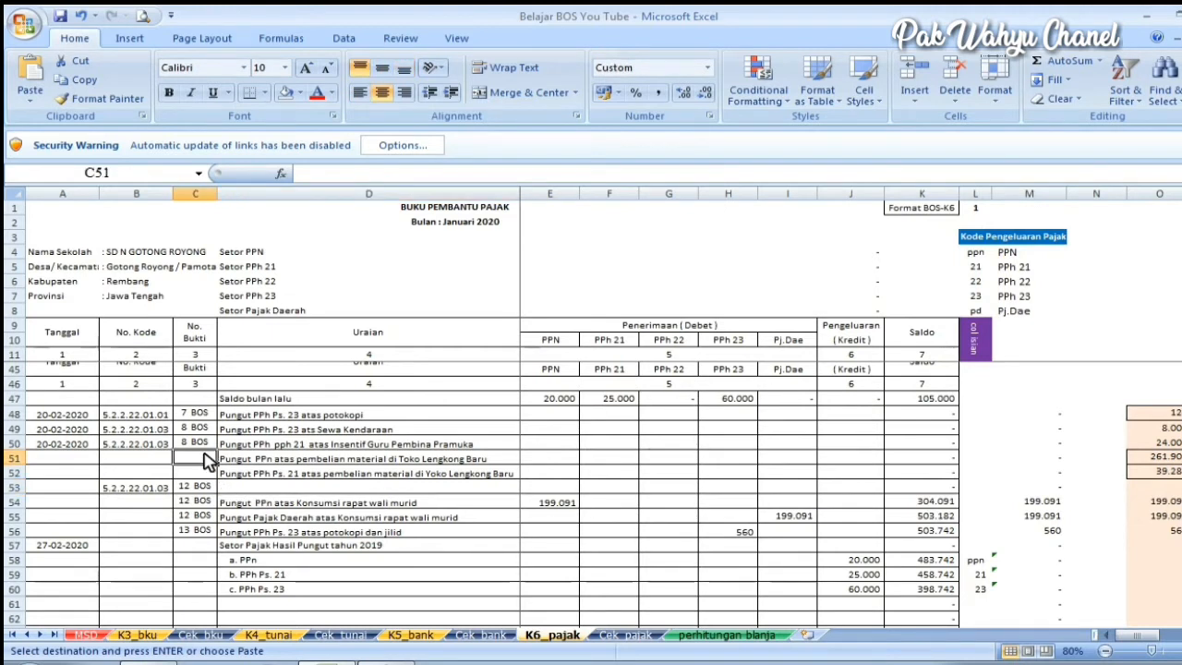
{"action": "type", "text": "9"}
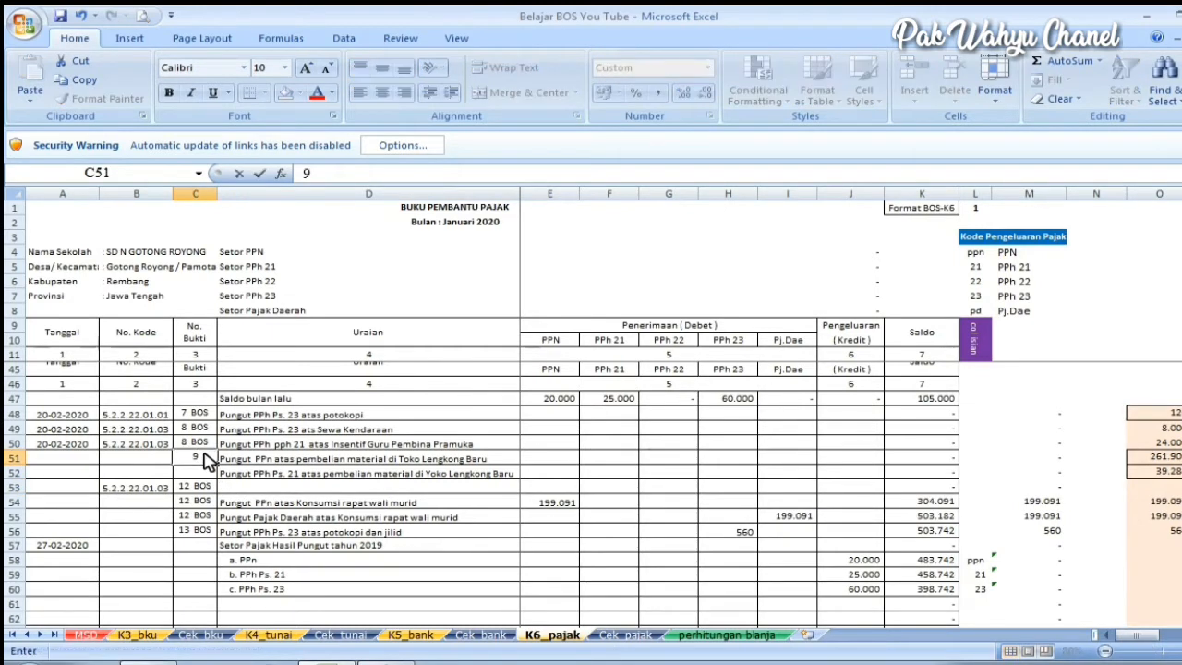
{"action": "key", "text": "Return"}
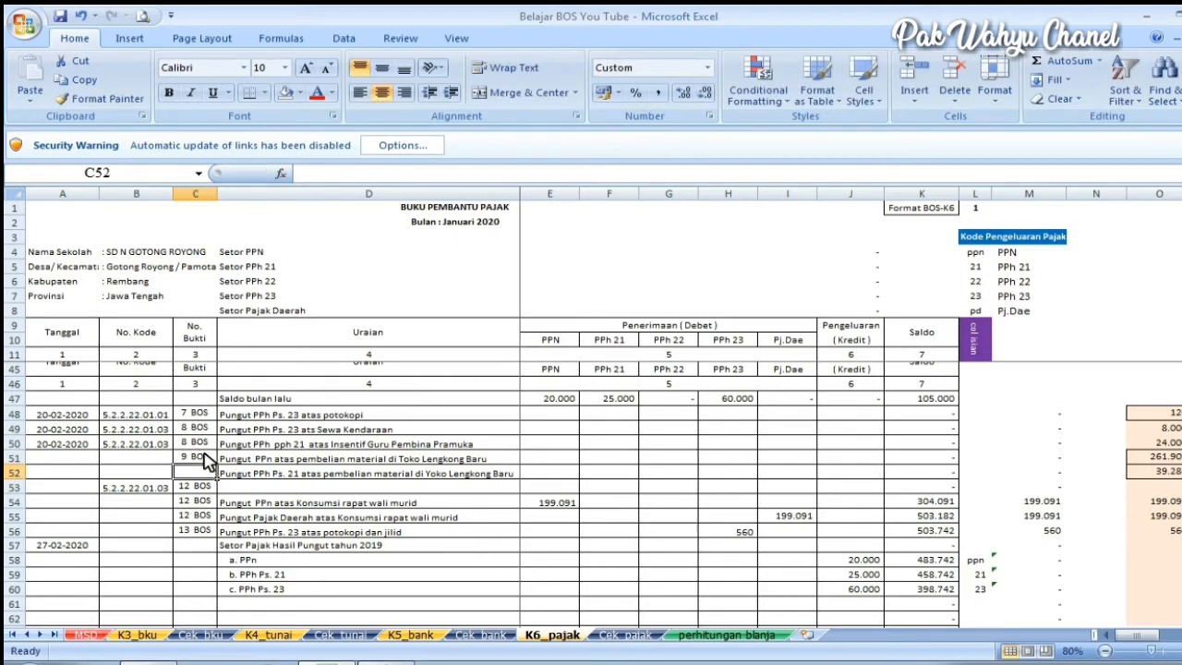
{"action": "type", "text": "9"}
{"action": "left_click", "coordinate": [308, 477]}
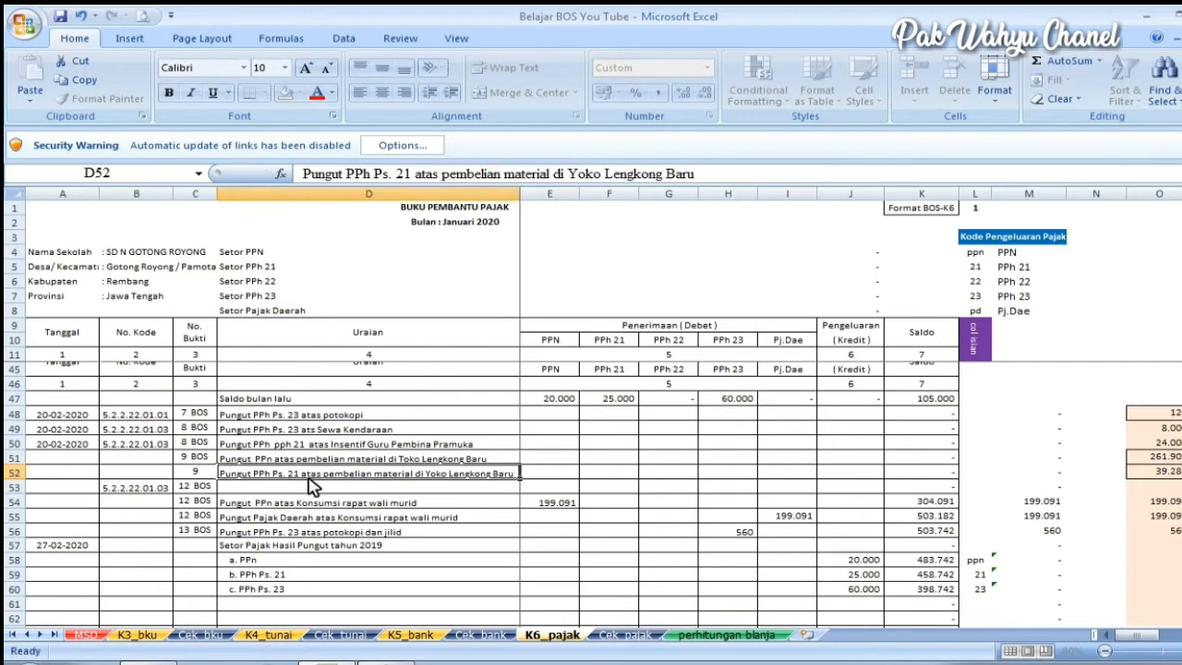
- Copy the material purchase's date and account code in B71:C71 of K3_bku
{"action": "left_click", "coordinate": [145, 623]}
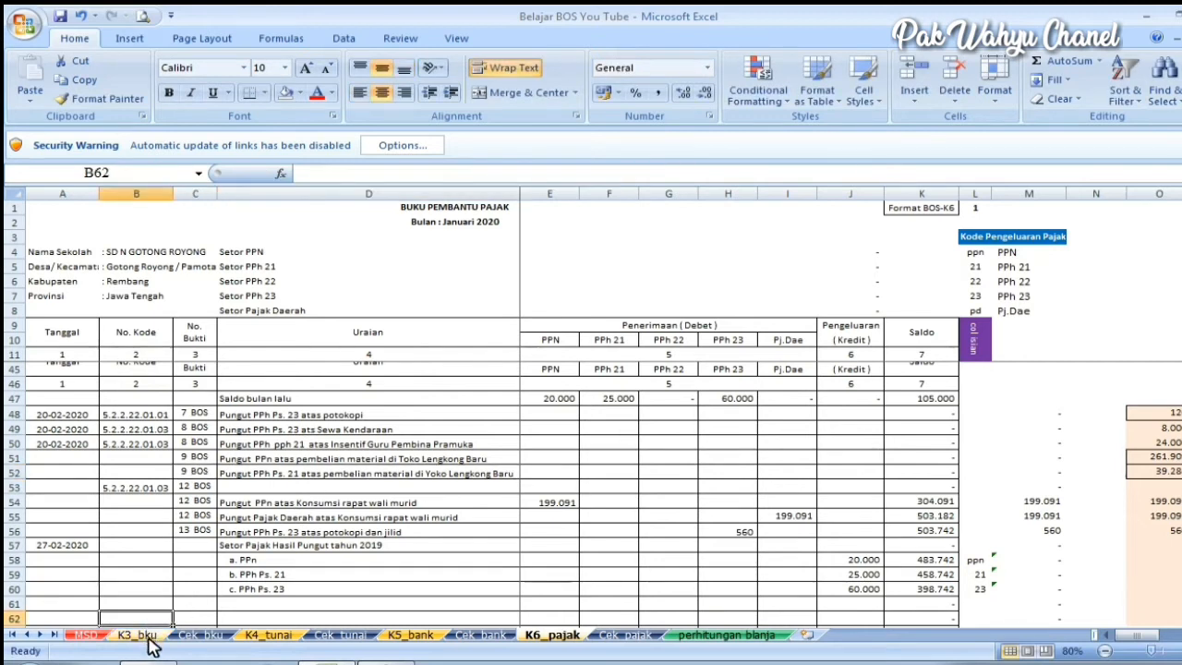
{"action": "left_click", "coordinate": [144, 634]}
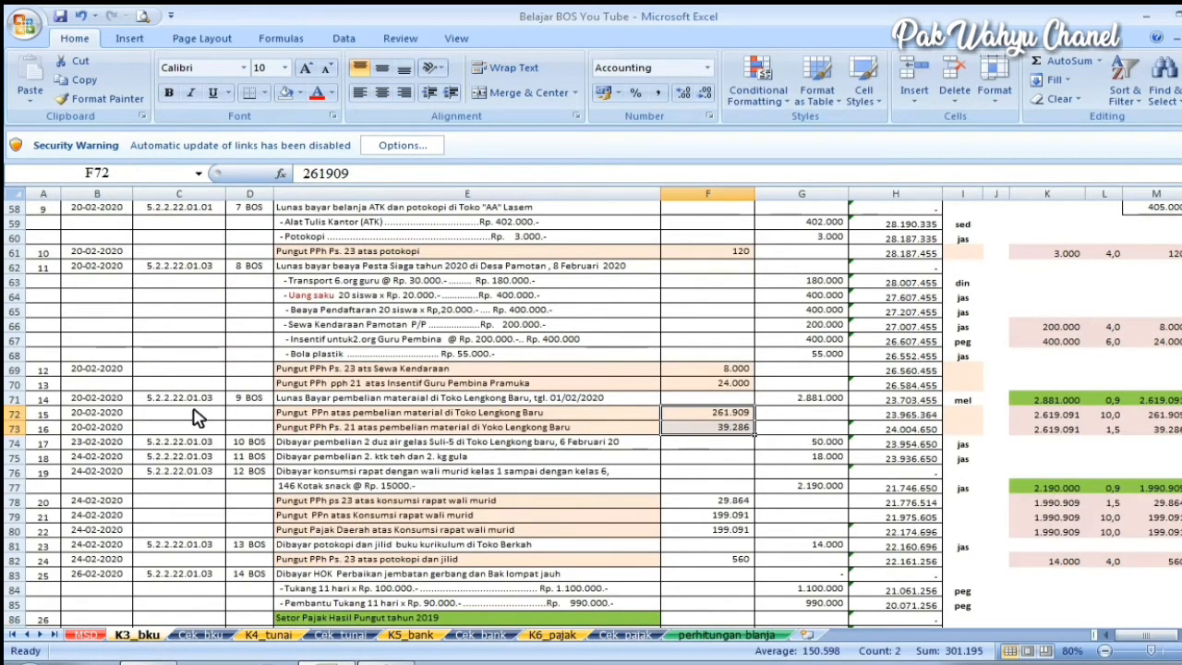
{"action": "left_click_drag", "start_coordinate": [99, 400], "coordinate": [181, 405]}
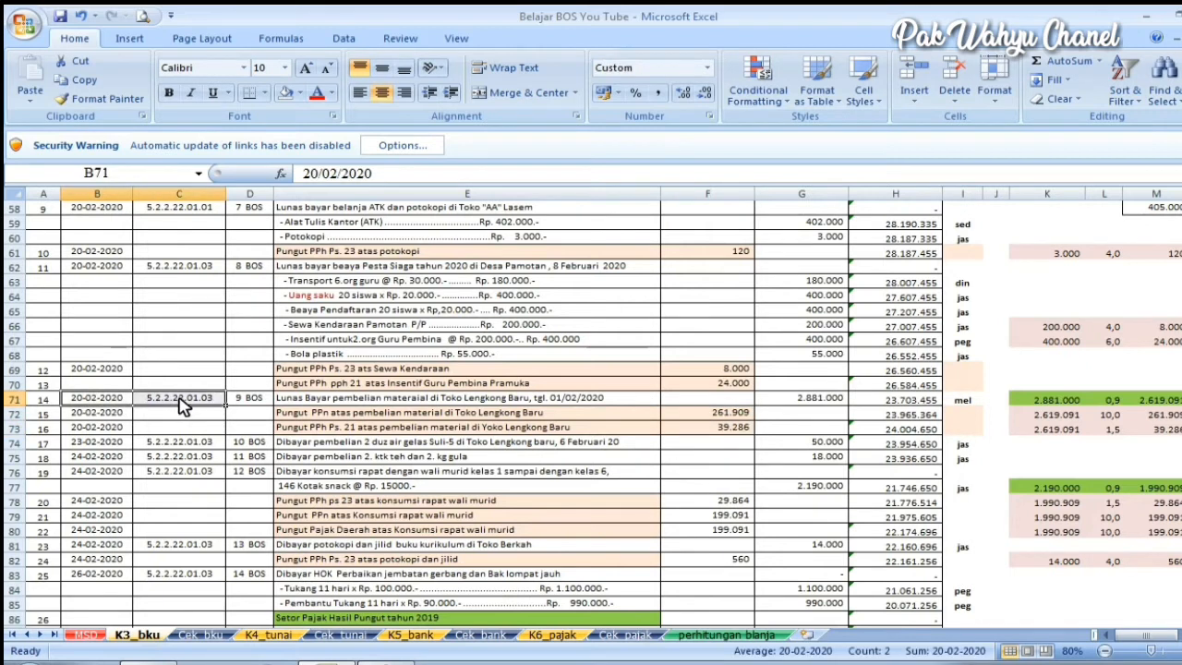
{"action": "right_click", "coordinate": [180, 405]}
{"action": "left_click", "coordinate": [222, 153]}
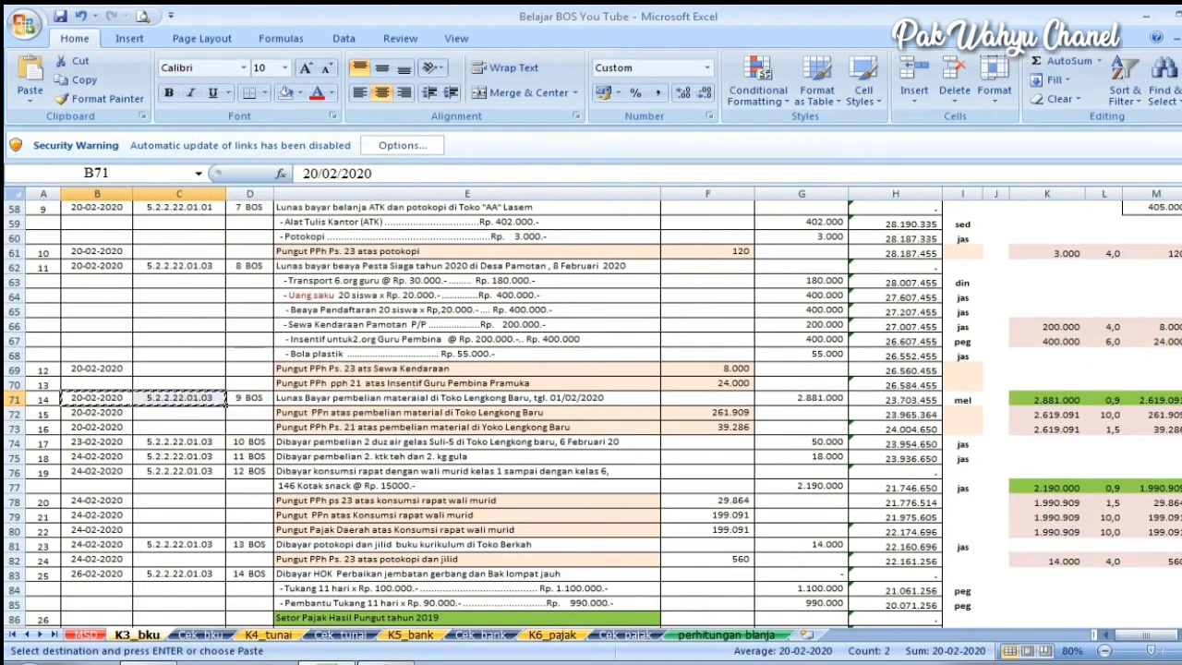
- Paste the copied date and account code as values only into A51:B51 of K6_pajak
{"action": "left_click", "coordinate": [543, 639]}
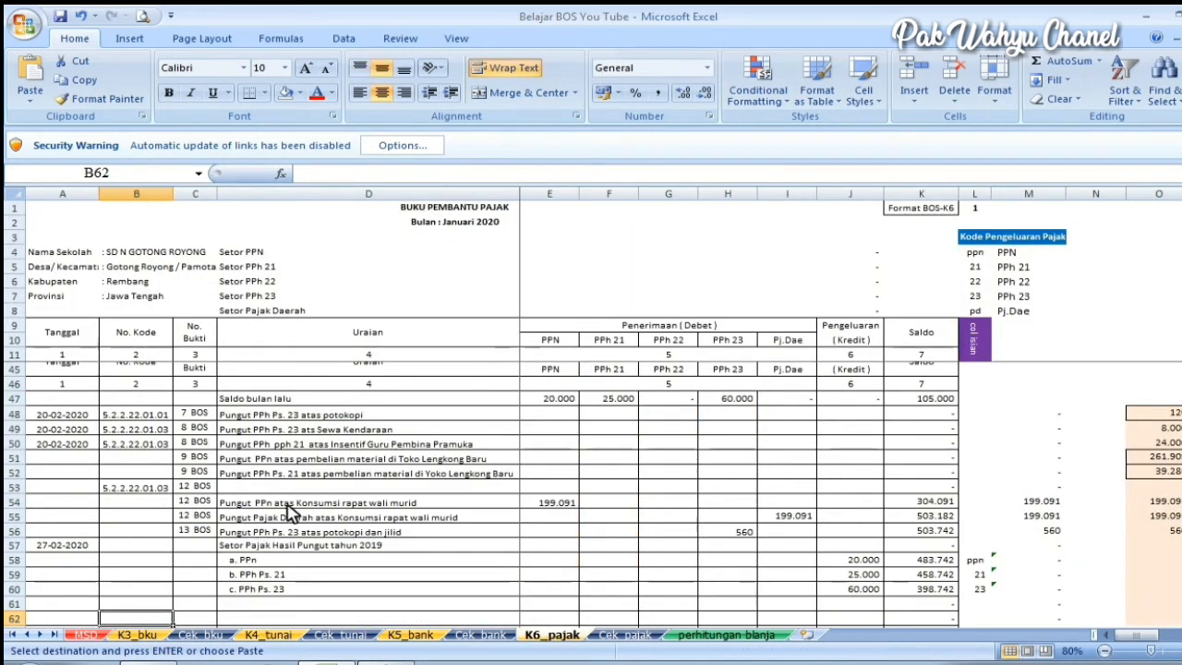
{"action": "left_click", "coordinate": [77, 467]}
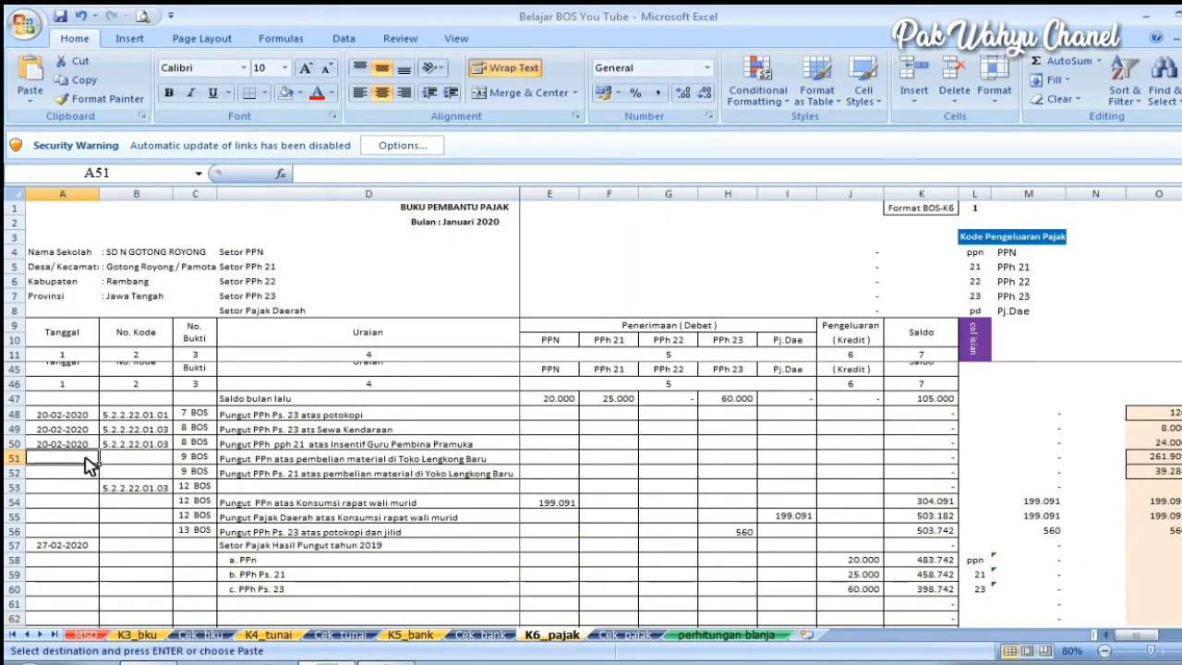
{"action": "right_click", "coordinate": [94, 461]}
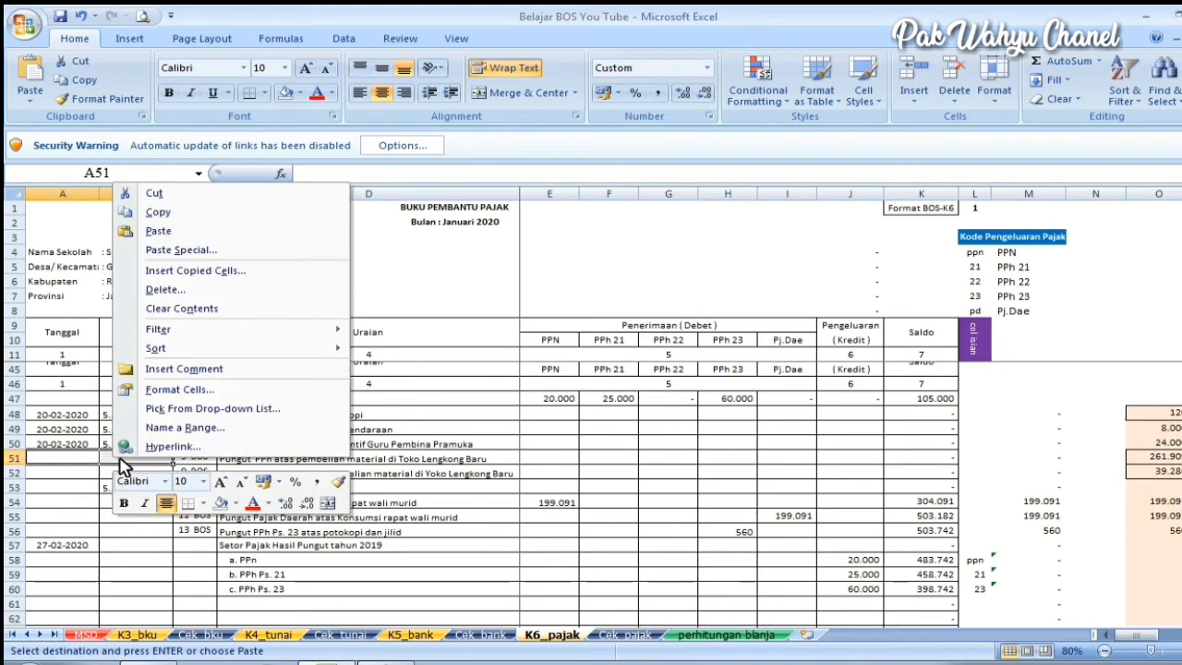
{"action": "left_click", "coordinate": [189, 256]}
{"action": "left_click", "coordinate": [53, 185]}
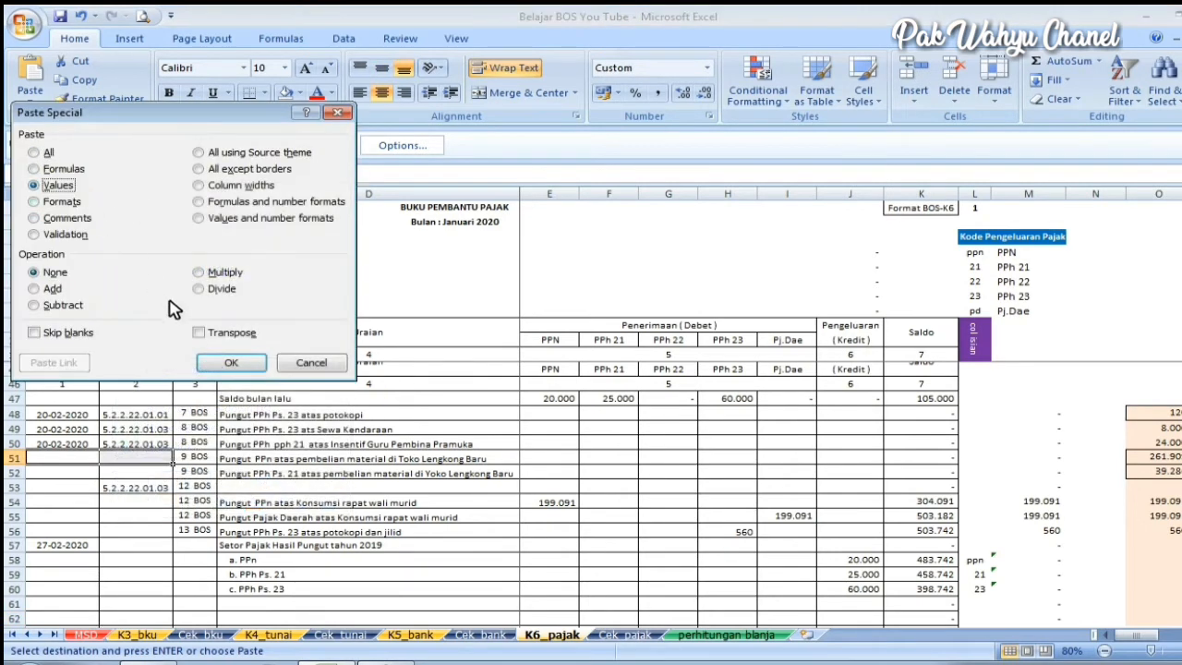
{"action": "left_click", "coordinate": [230, 365]}
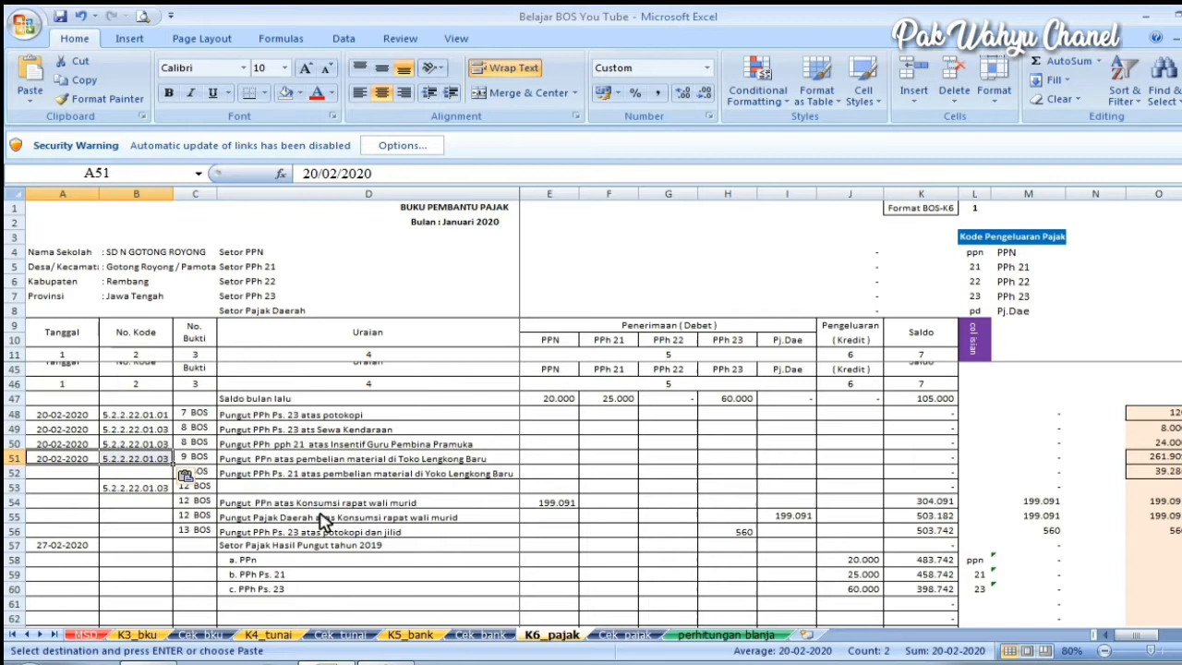
- Paste the copied date and account code as values only into A52:B52 of K6_pajak
{"action": "left_click_drag", "start_coordinate": [37, 472], "coordinate": [129, 473]}
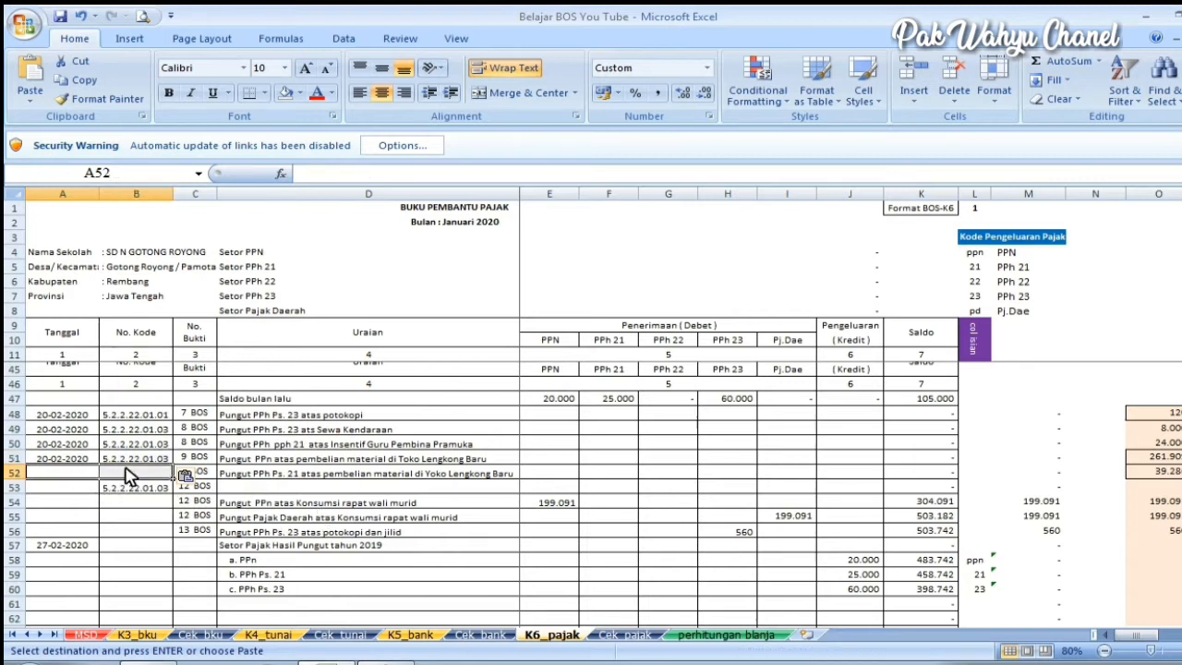
{"action": "right_click", "coordinate": [130, 475]}
{"action": "left_click", "coordinate": [189, 260]}
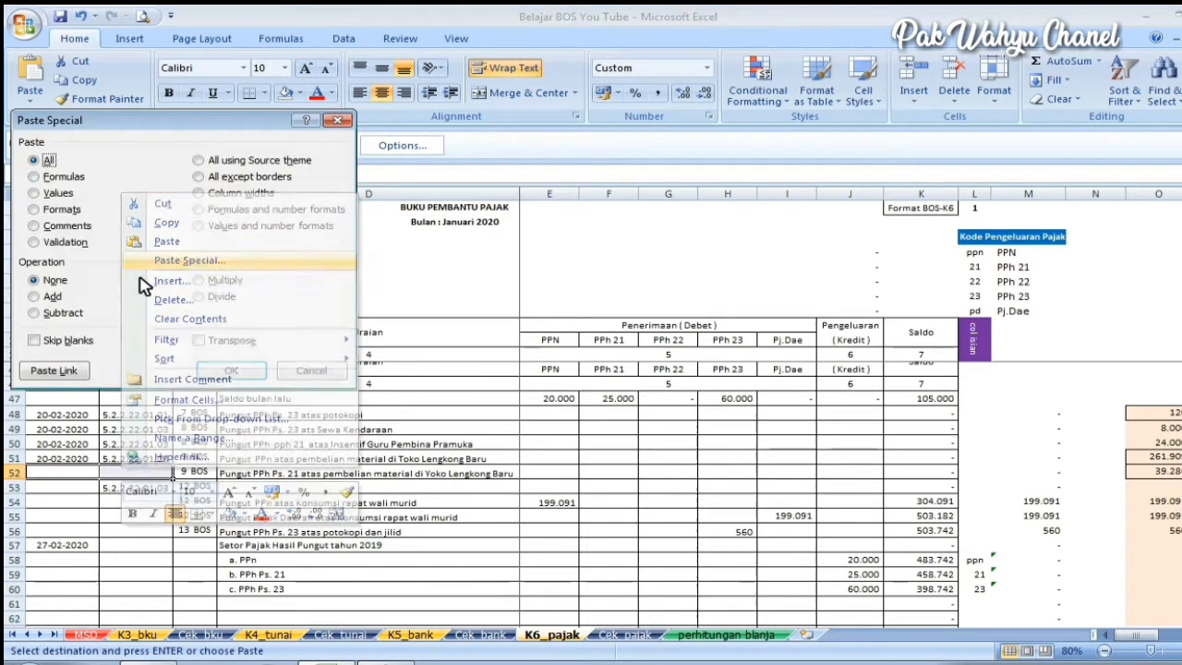
{"action": "left_click", "coordinate": [65, 196]}
{"action": "left_click", "coordinate": [226, 370]}
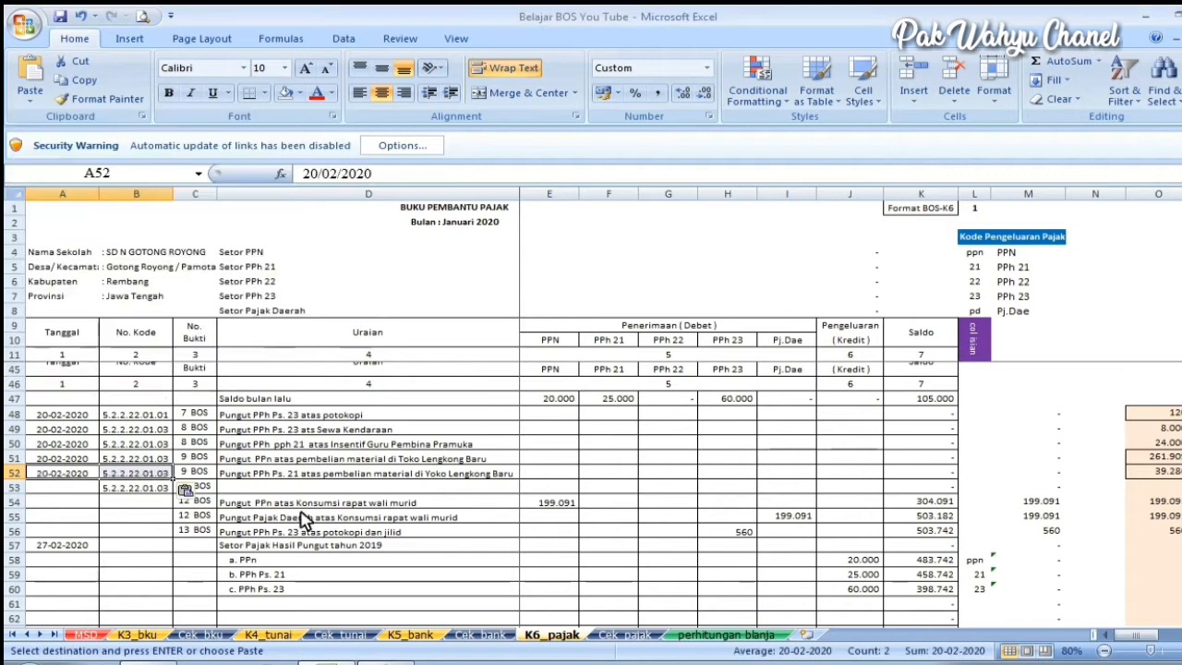
- Copy the three tax descriptions for the wali murid meeting's consumption from E78:E80 of K3_bku
{"action": "left_click", "coordinate": [282, 493]}
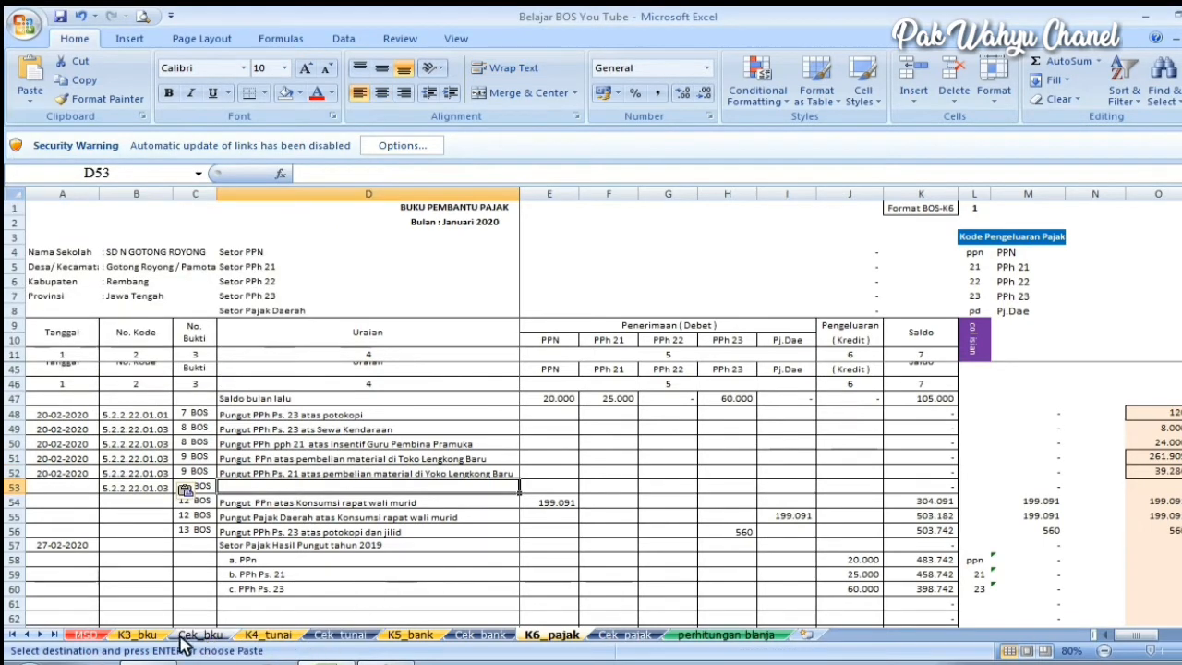
{"action": "left_click", "coordinate": [138, 635]}
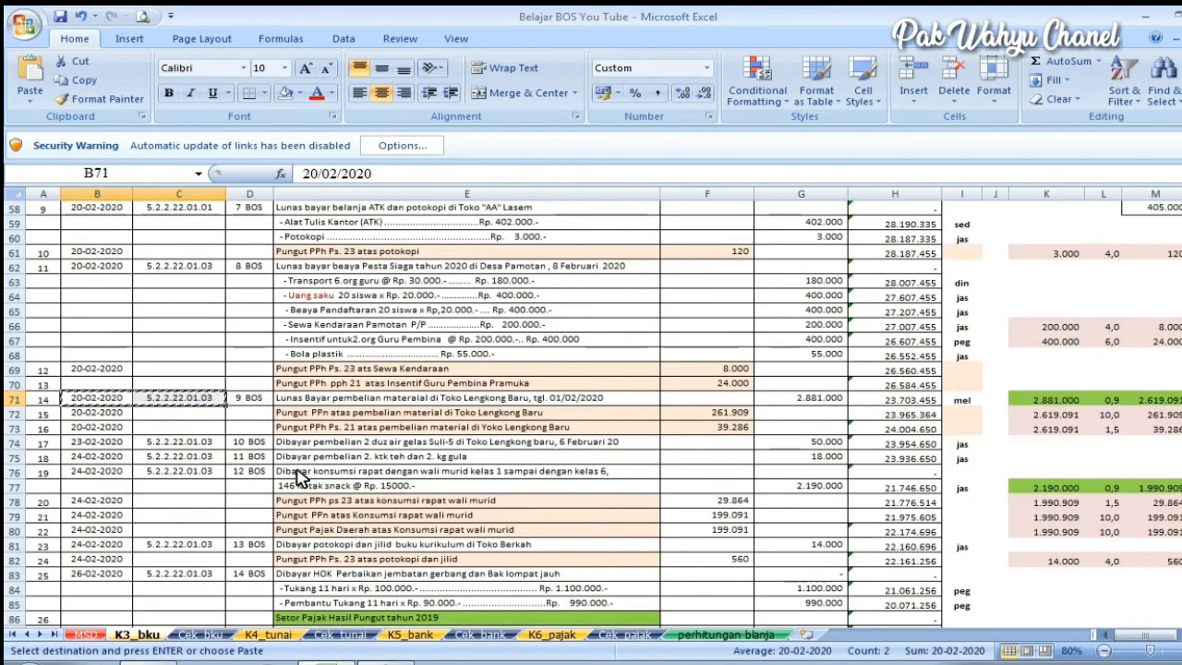
{"action": "left_click", "coordinate": [251, 399]}
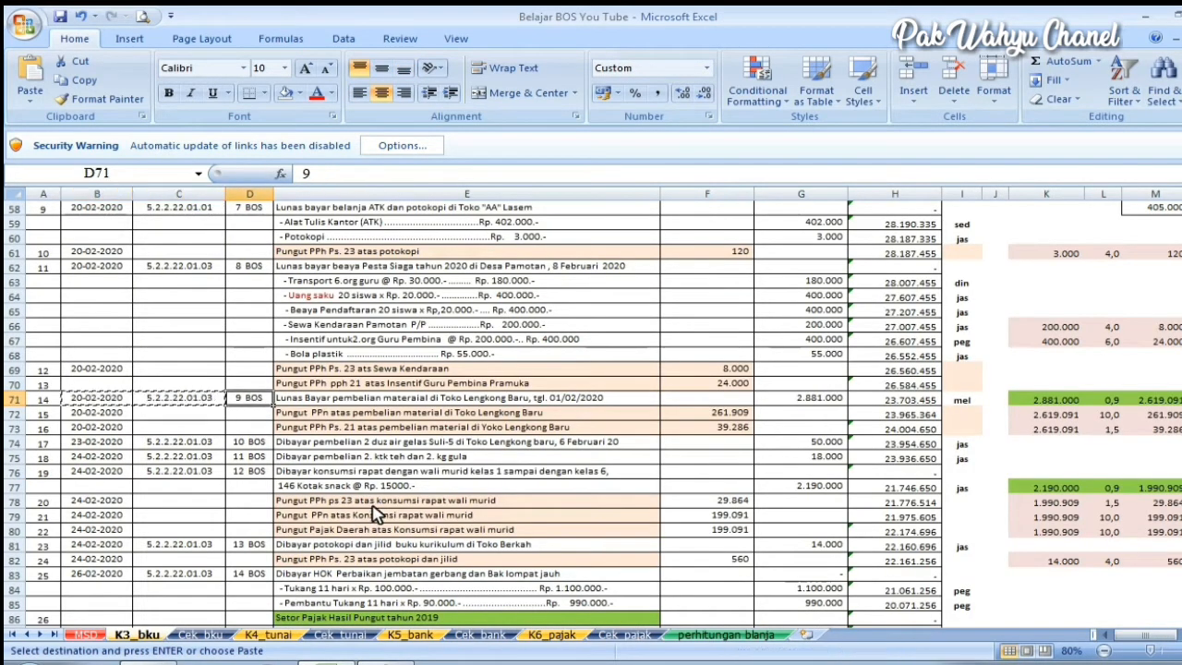
{"action": "scroll", "coordinate": [376, 516], "scroll_direction": "down", "scroll_amount": 2}
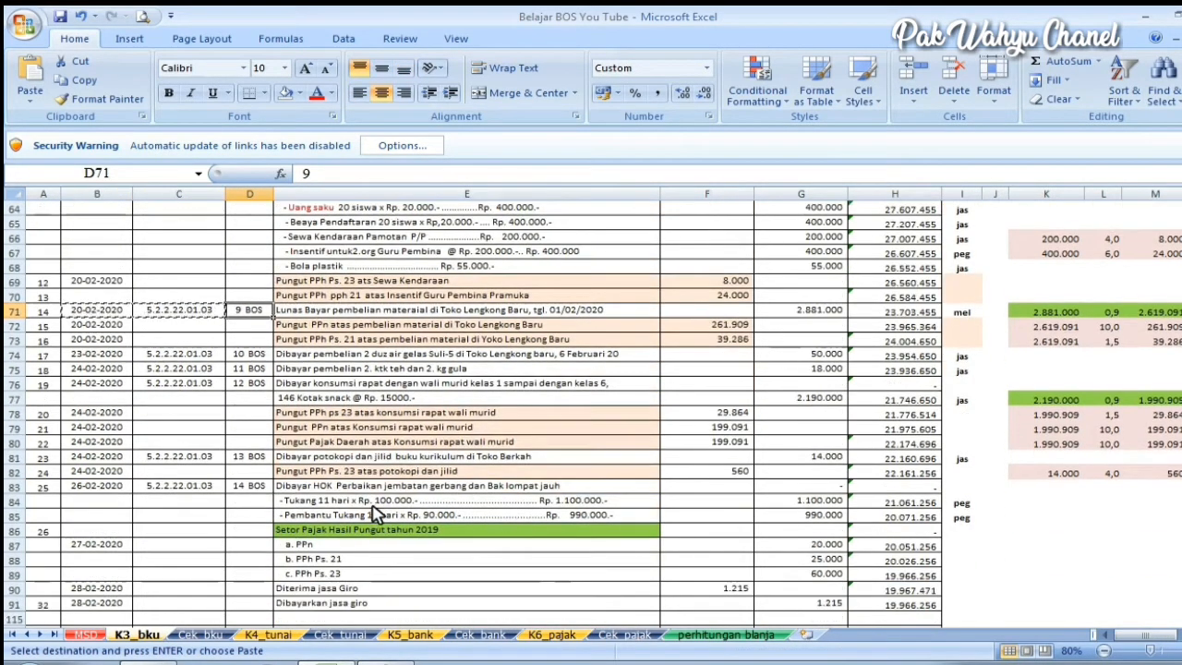
{"action": "left_click", "coordinate": [297, 416]}
{"action": "left_click_drag", "start_coordinate": [548, 422], "coordinate": [570, 447]}
{"action": "right_click", "coordinate": [571, 447]}
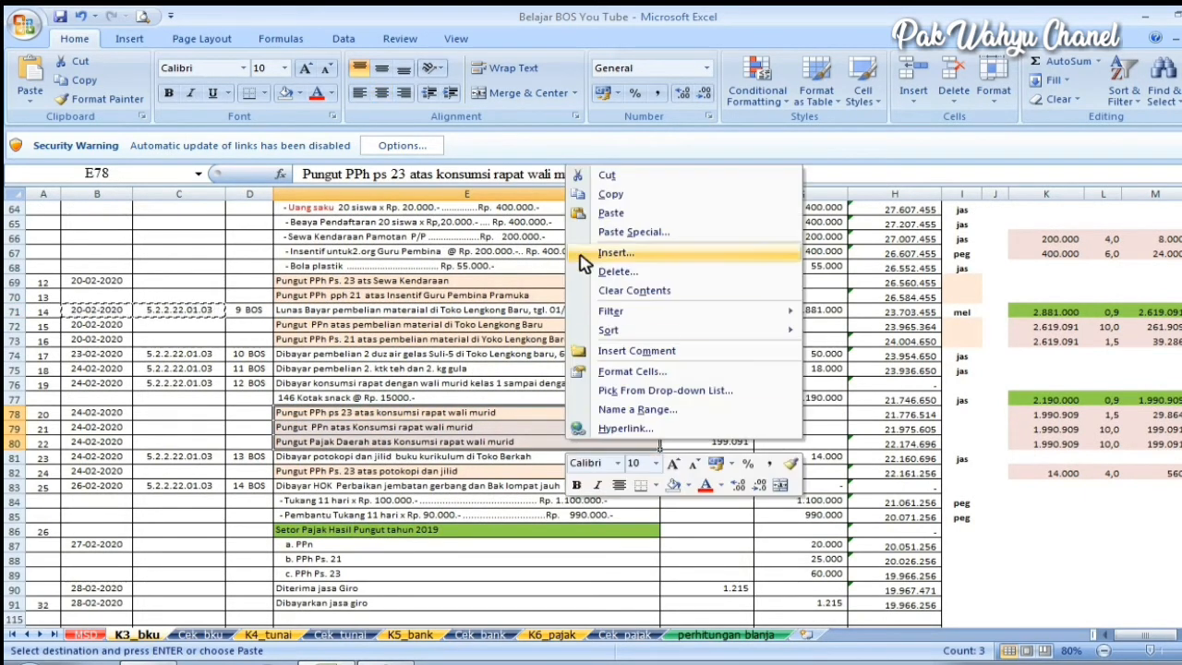
{"action": "left_click", "coordinate": [610, 194]}
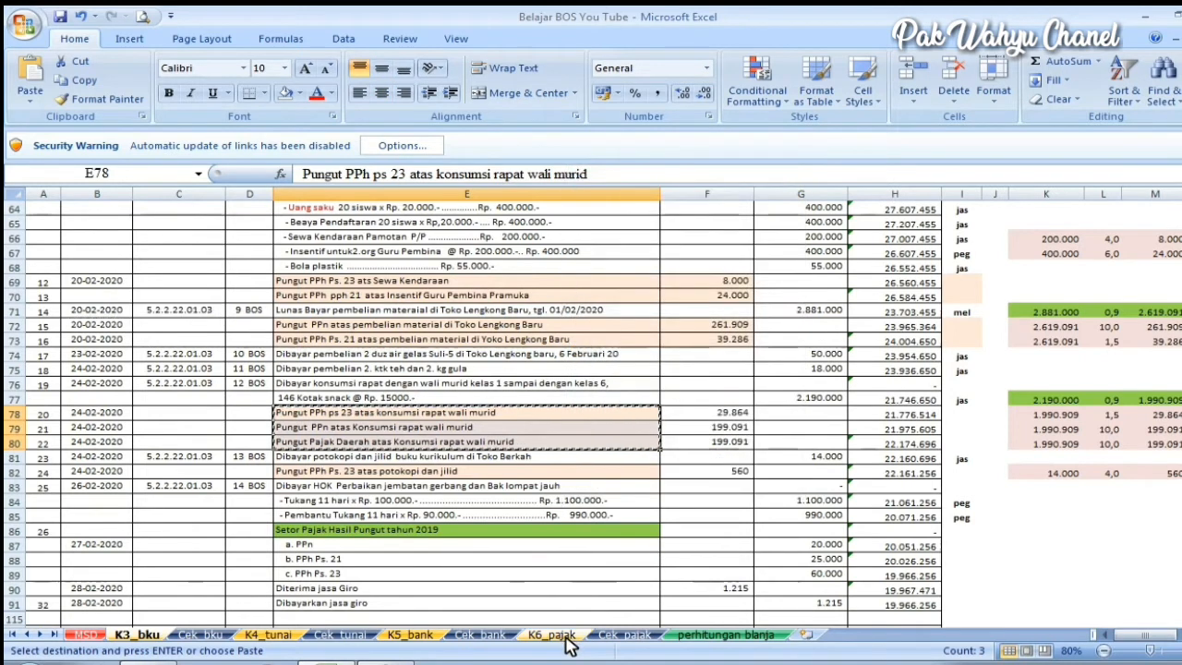
- Paste the three copied consumption tax descriptions as values only into D53:D55 of K6_pajak
{"action": "left_click", "coordinate": [567, 636]}
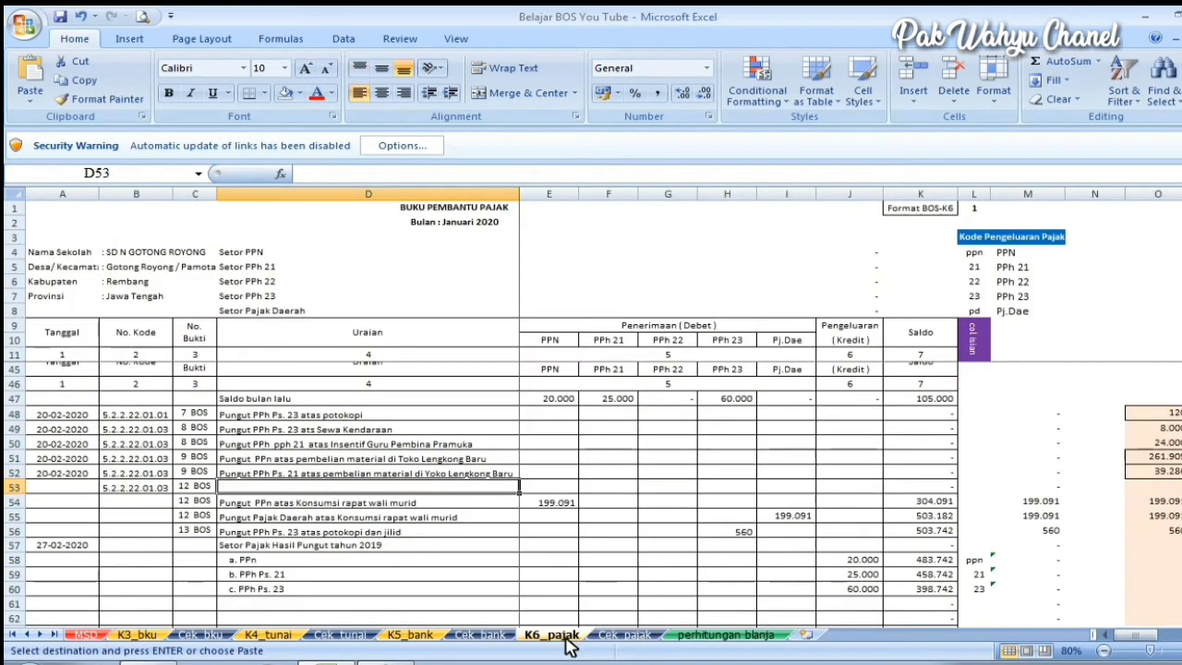
{"action": "right_click", "coordinate": [233, 496]}
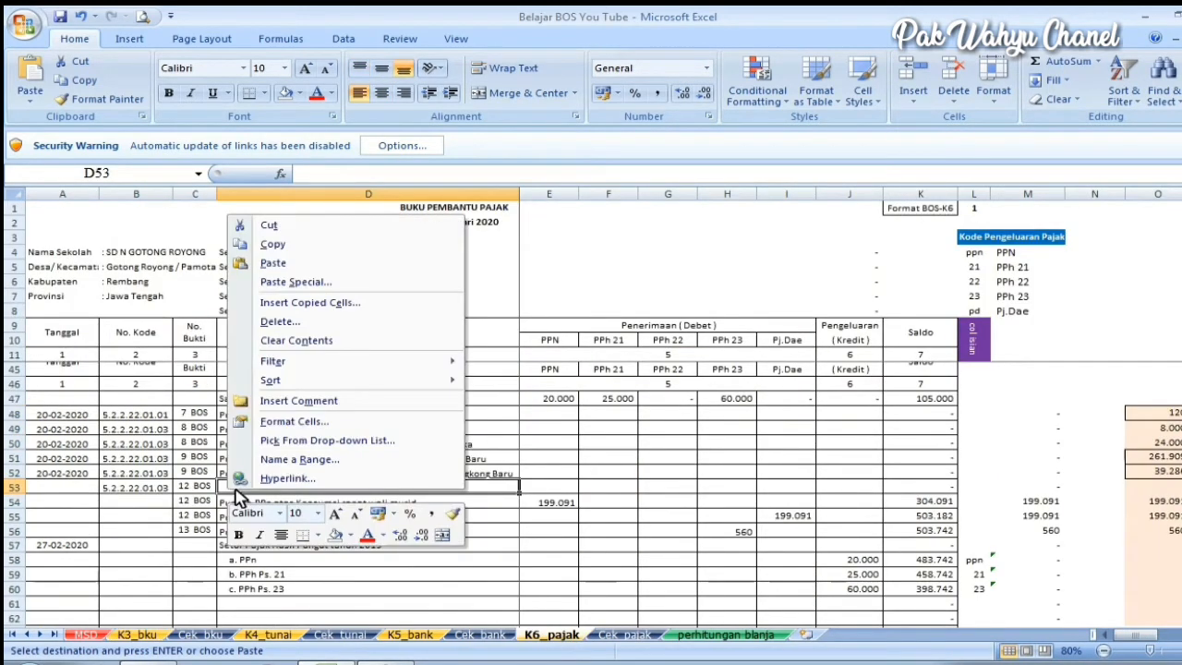
{"action": "left_click", "coordinate": [328, 280]}
{"action": "left_click", "coordinate": [185, 219]}
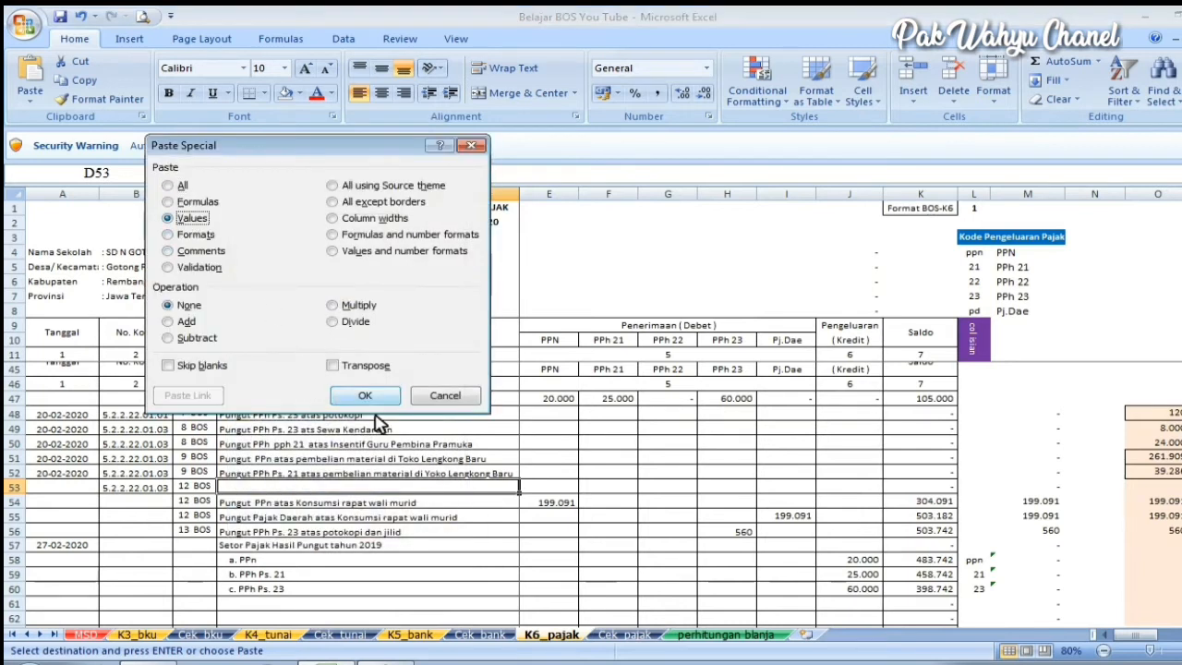
{"action": "left_click", "coordinate": [369, 396]}
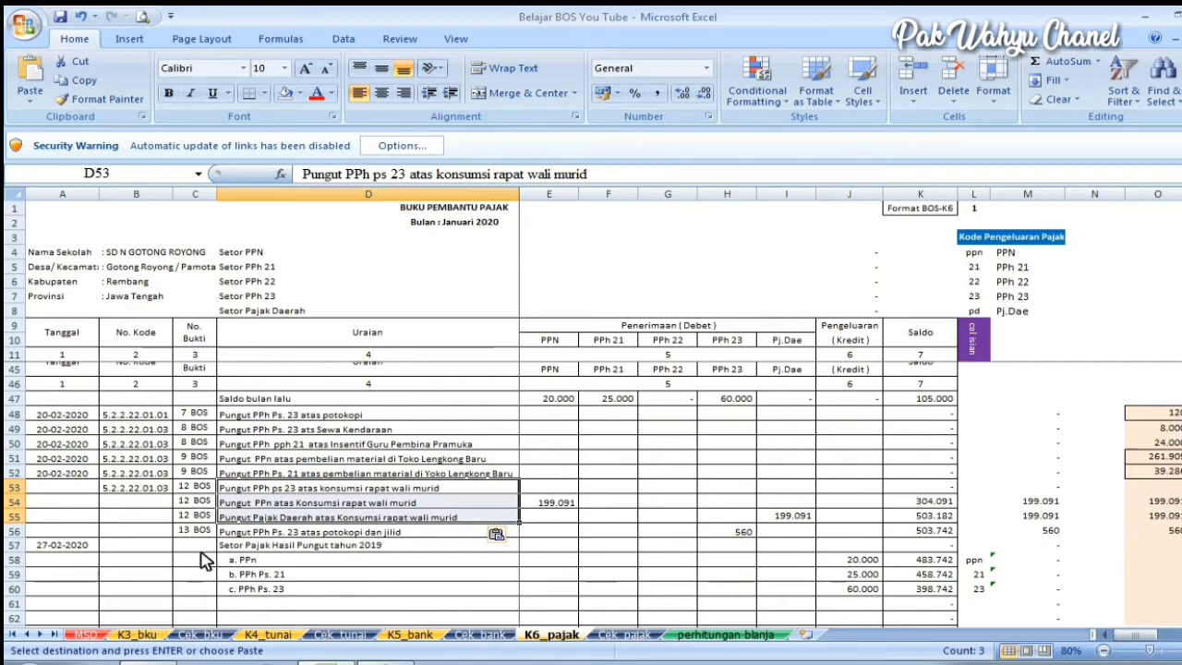
- Check the voucher number, date and account code of the meeting consumption payment in row 76 of K3_bku
{"action": "left_click", "coordinate": [148, 637]}
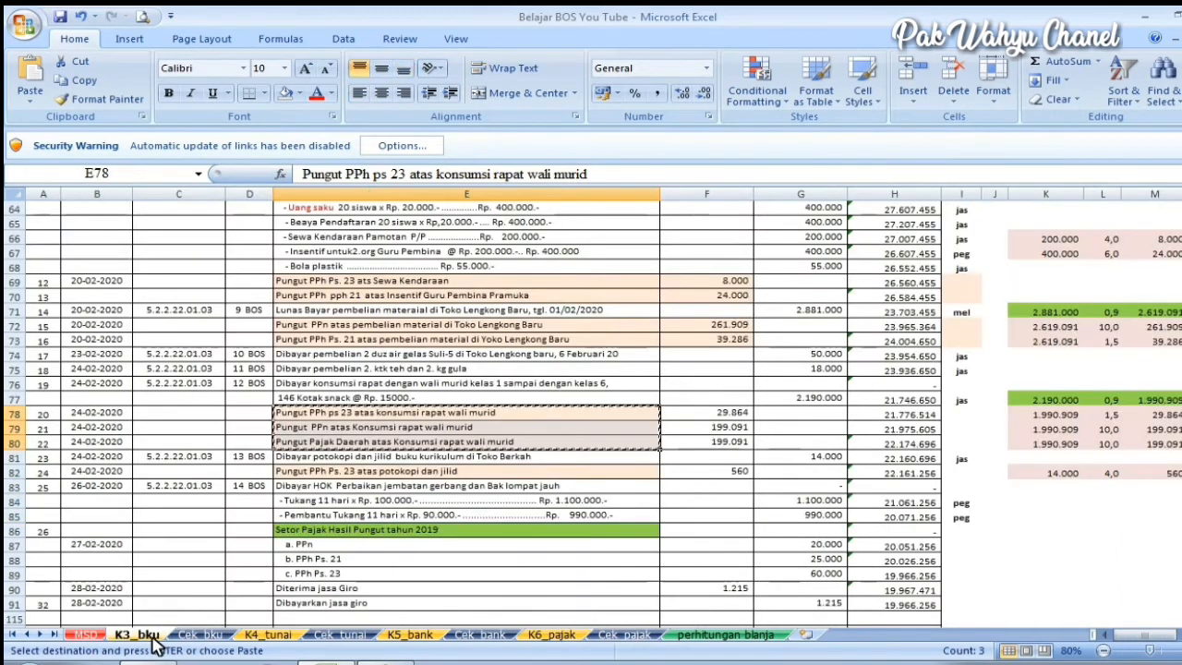
{"action": "left_click", "coordinate": [260, 386]}
{"action": "left_click", "coordinate": [118, 386]}
{"action": "left_click", "coordinate": [173, 388]}
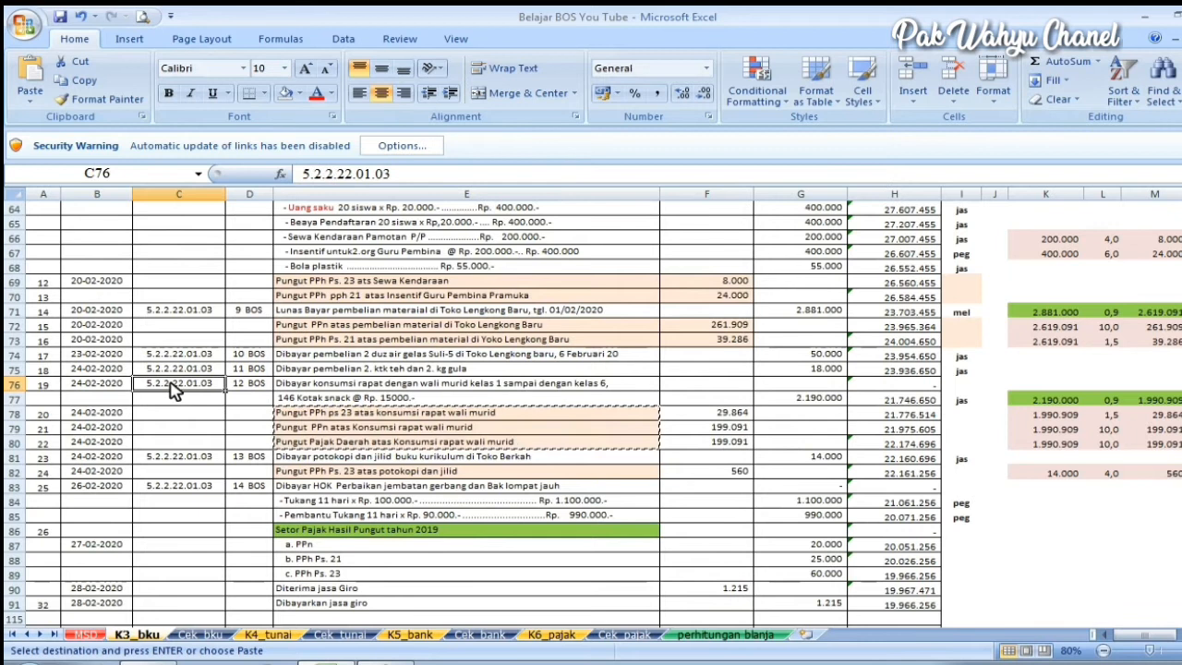
{"action": "left_click", "coordinate": [551, 636]}
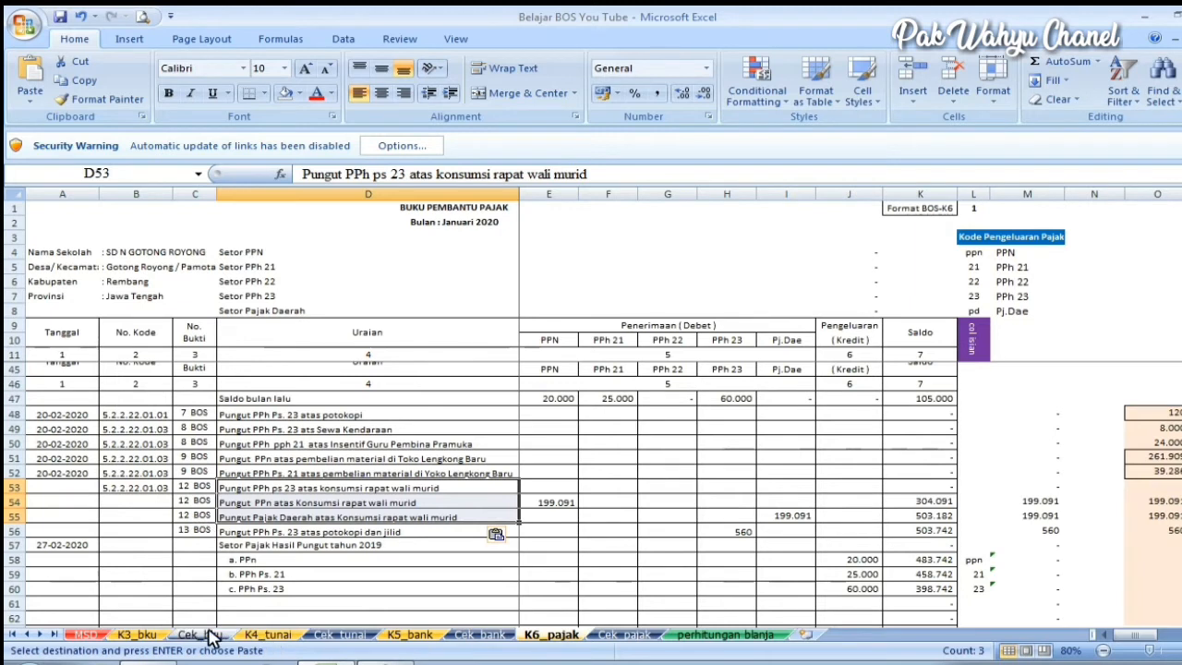
- Copy the three consumption tax amounts in F78:F80 of K3_bku
{"action": "left_click", "coordinate": [146, 637]}
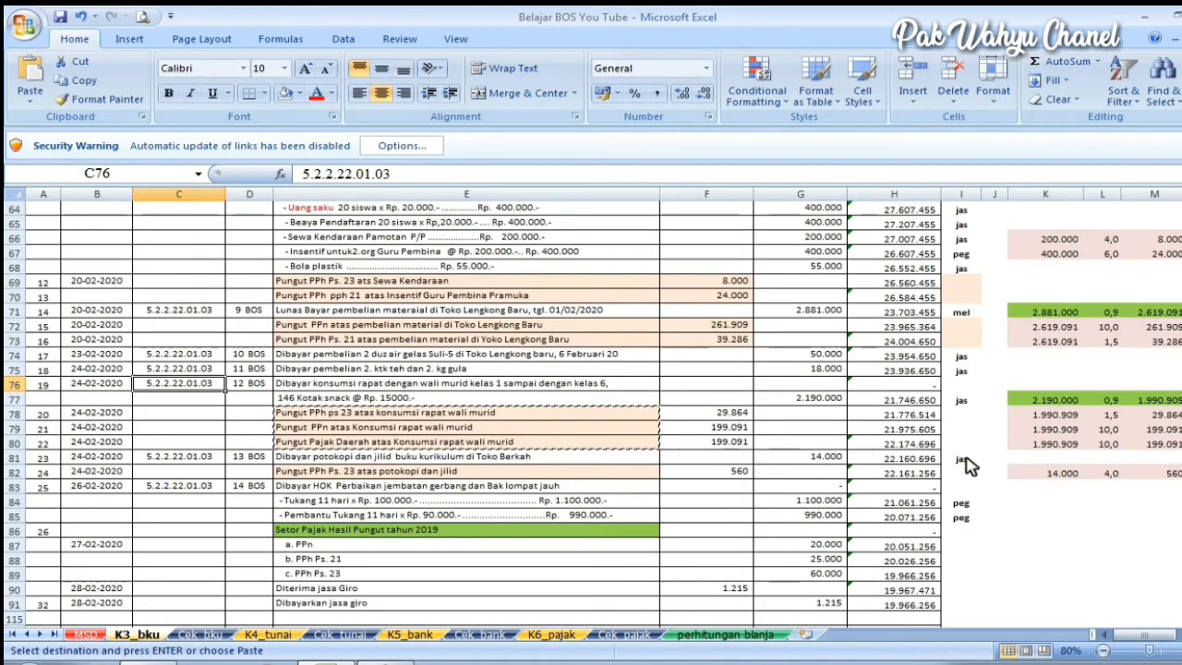
{"action": "left_click", "coordinate": [725, 416]}
{"action": "left_click_drag", "start_coordinate": [725, 416], "coordinate": [726, 443]}
{"action": "right_click", "coordinate": [726, 443]}
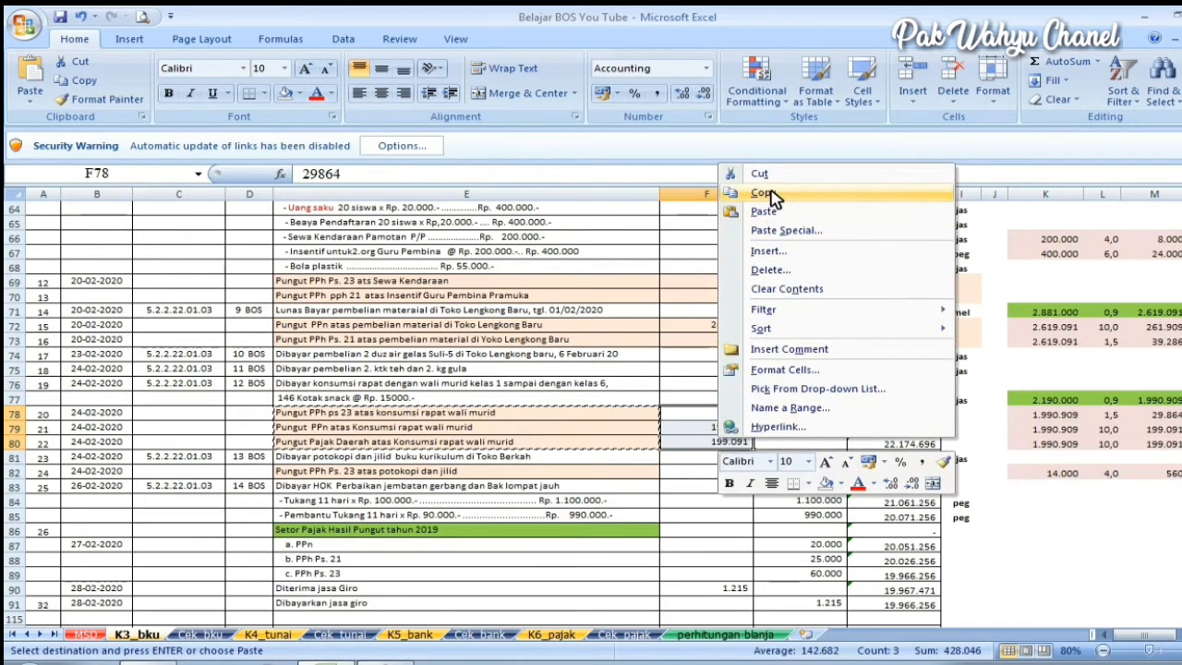
{"action": "left_click", "coordinate": [772, 195]}
- Paste the three copied tax amounts as values only into helper cells O53:O55 of K6_pajak
{"action": "left_click", "coordinate": [550, 634]}
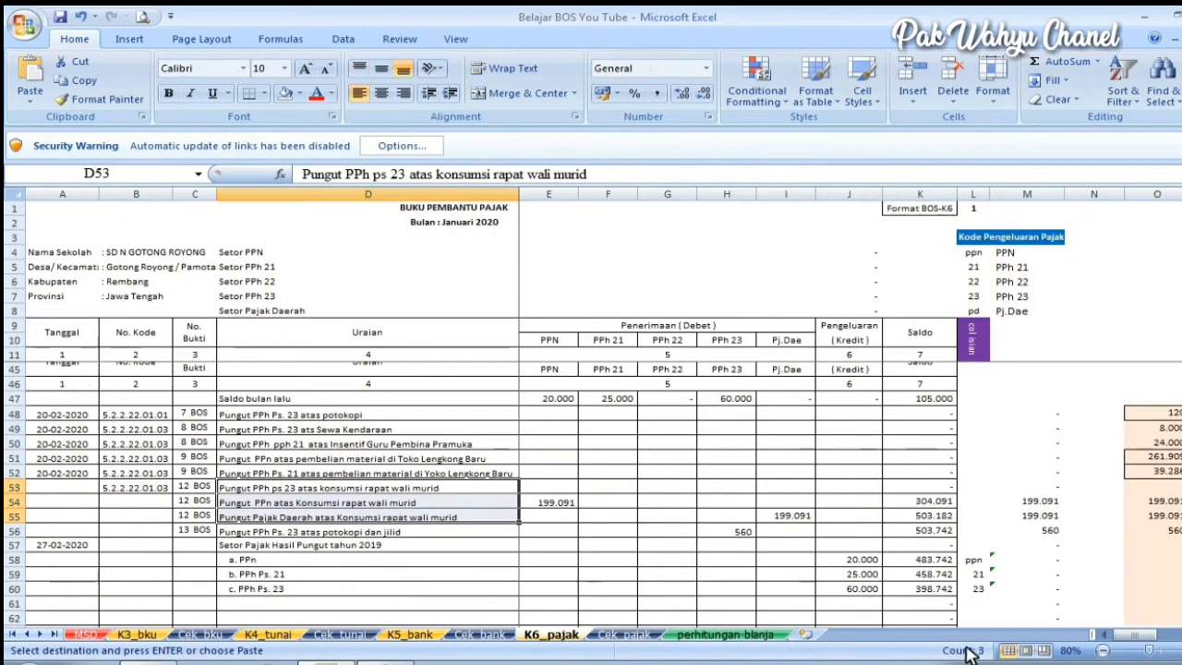
{"action": "right_click", "coordinate": [1165, 490]}
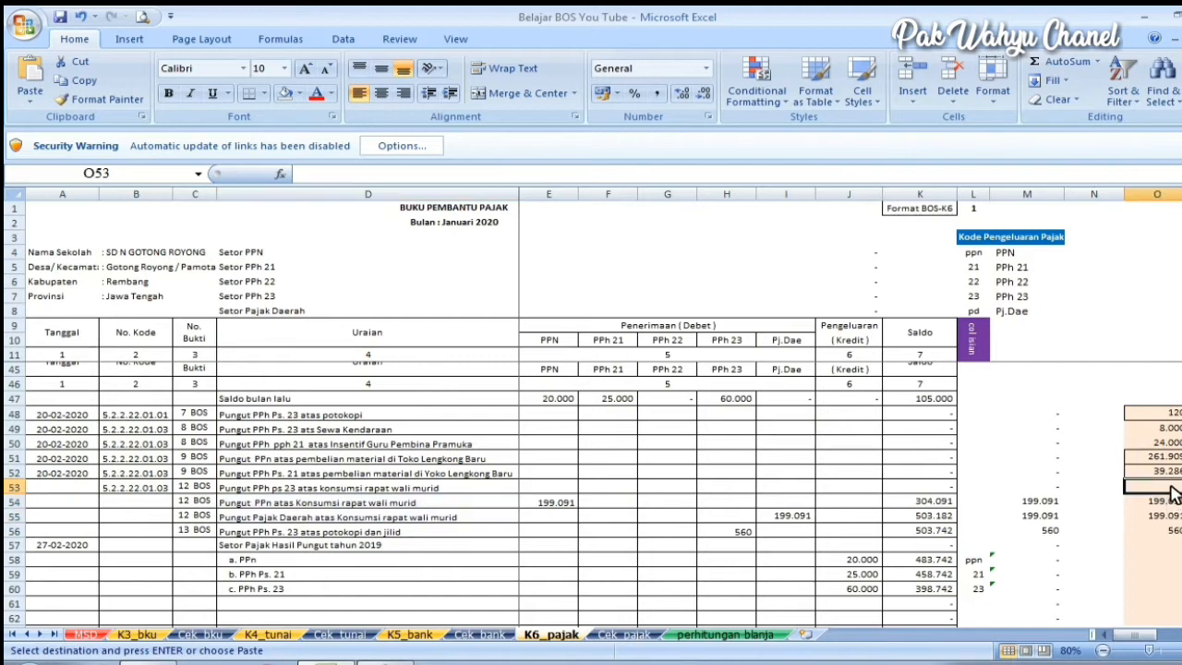
{"action": "left_click", "coordinate": [996, 278]}
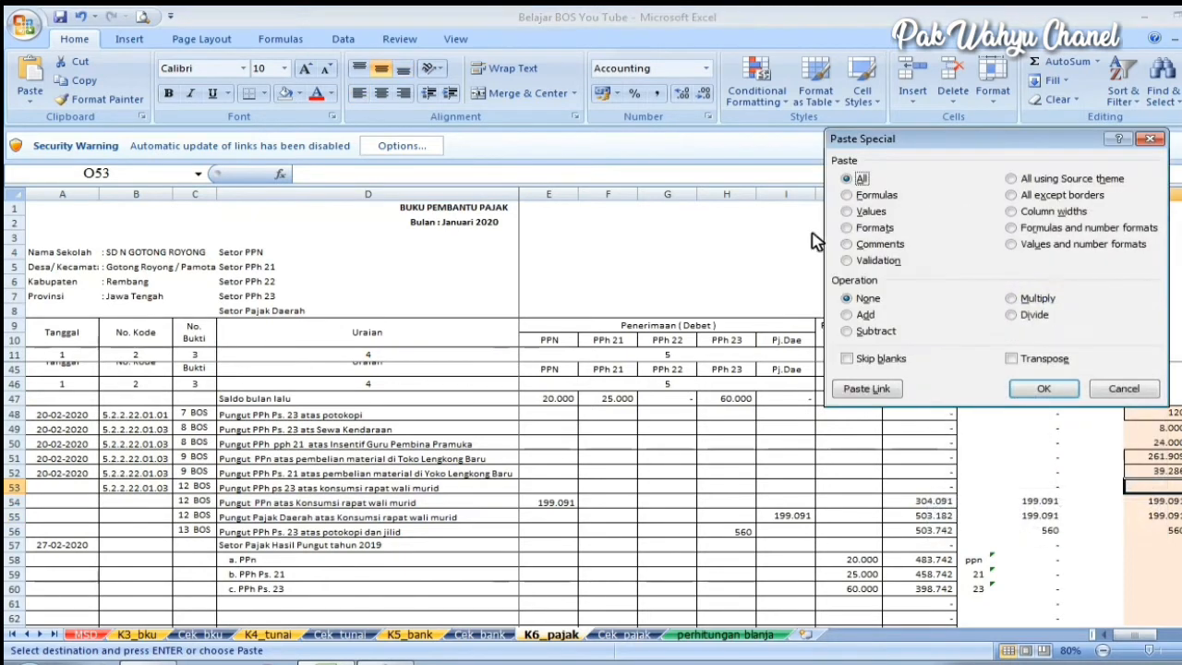
{"action": "left_click", "coordinate": [863, 212]}
{"action": "left_click", "coordinate": [1044, 389]}
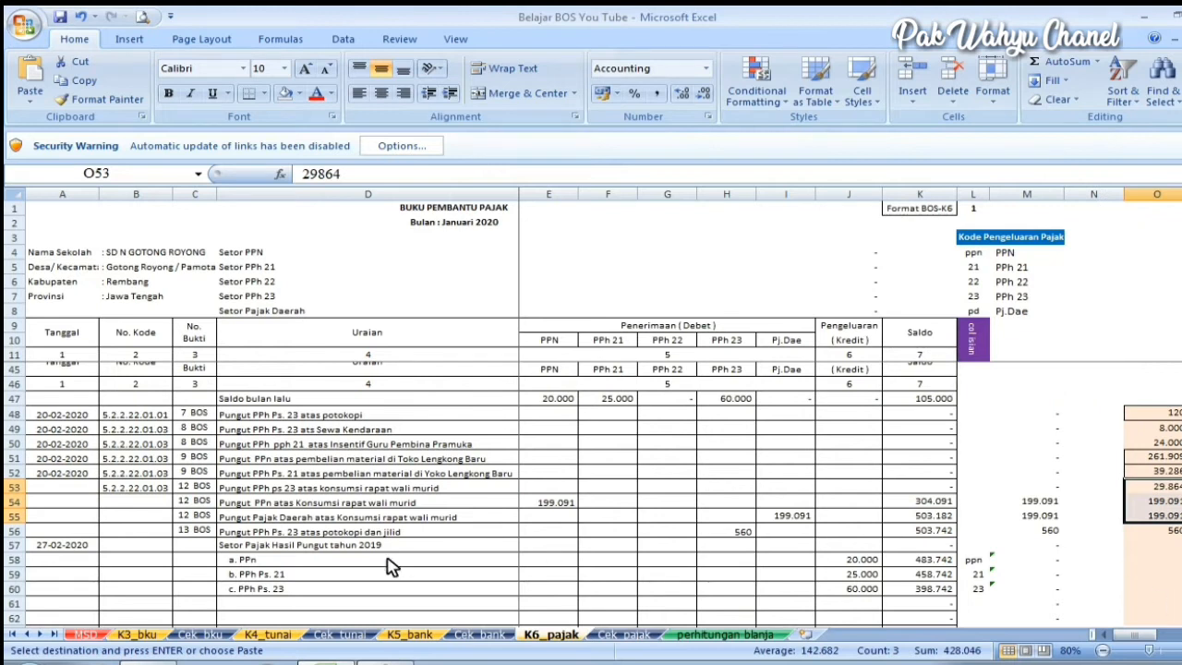
- Compare the Setor Pajak Hasil Pungut tahun 2019 entries in E86:E89 of K3_bku with the matching rows in K6_pajak
{"action": "scroll", "coordinate": [392, 559], "scroll_direction": "down", "scroll_amount": 2}
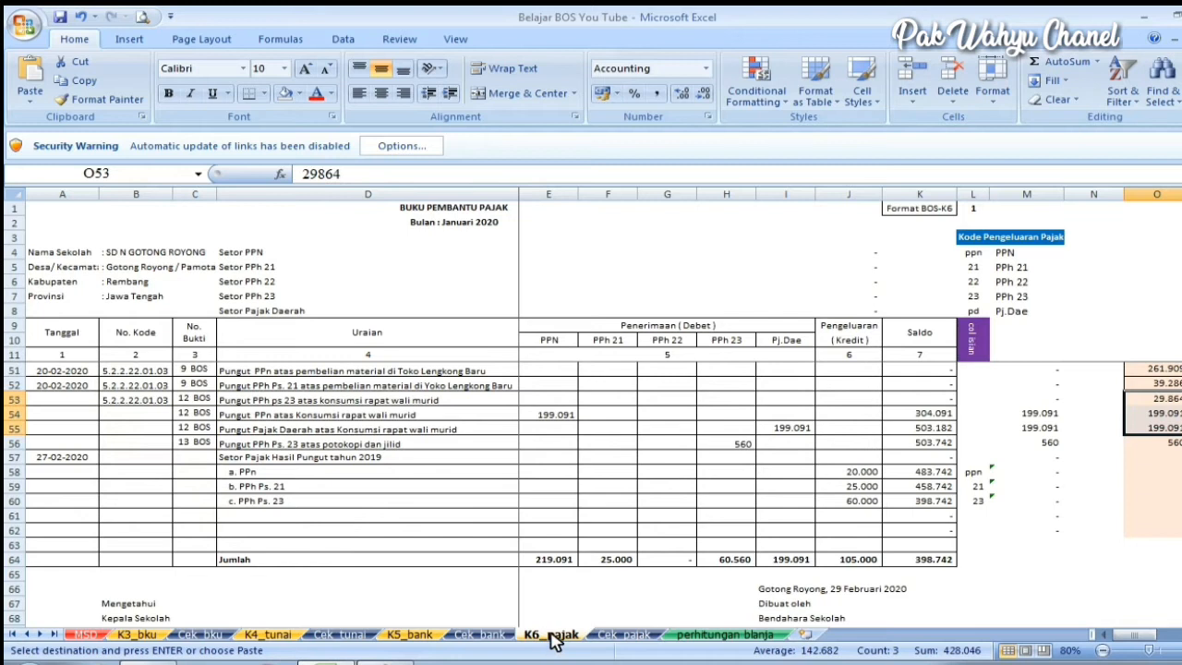
{"action": "left_click", "coordinate": [148, 639]}
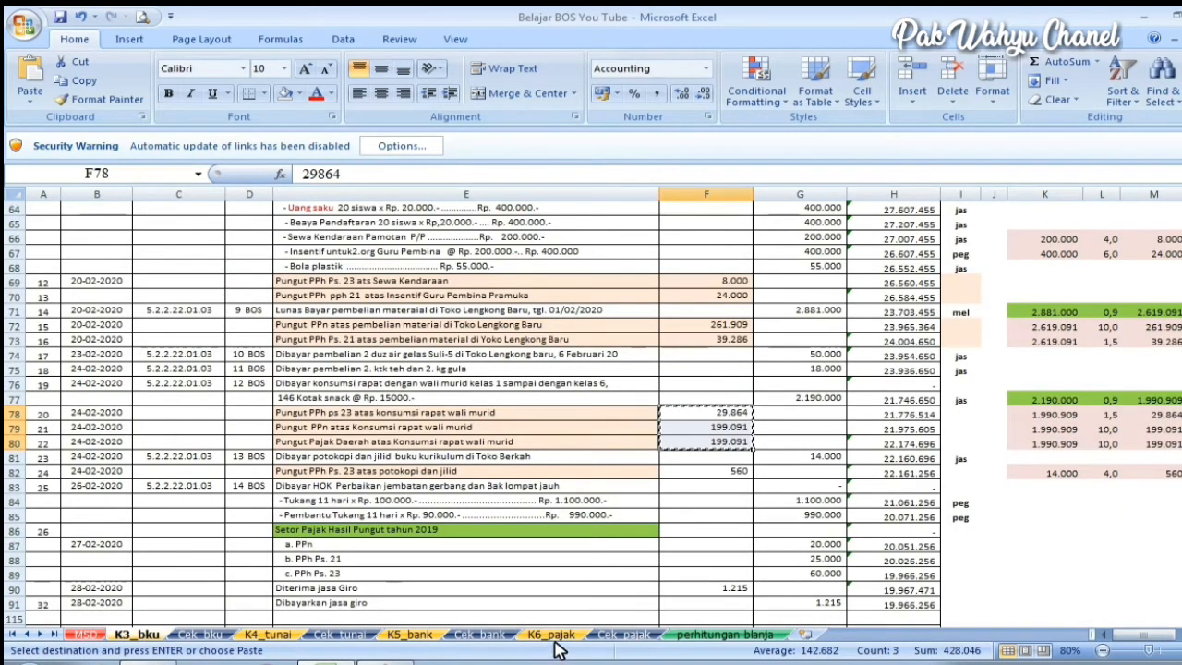
{"action": "scroll", "coordinate": [388, 577], "scroll_direction": "down", "scroll_amount": 2}
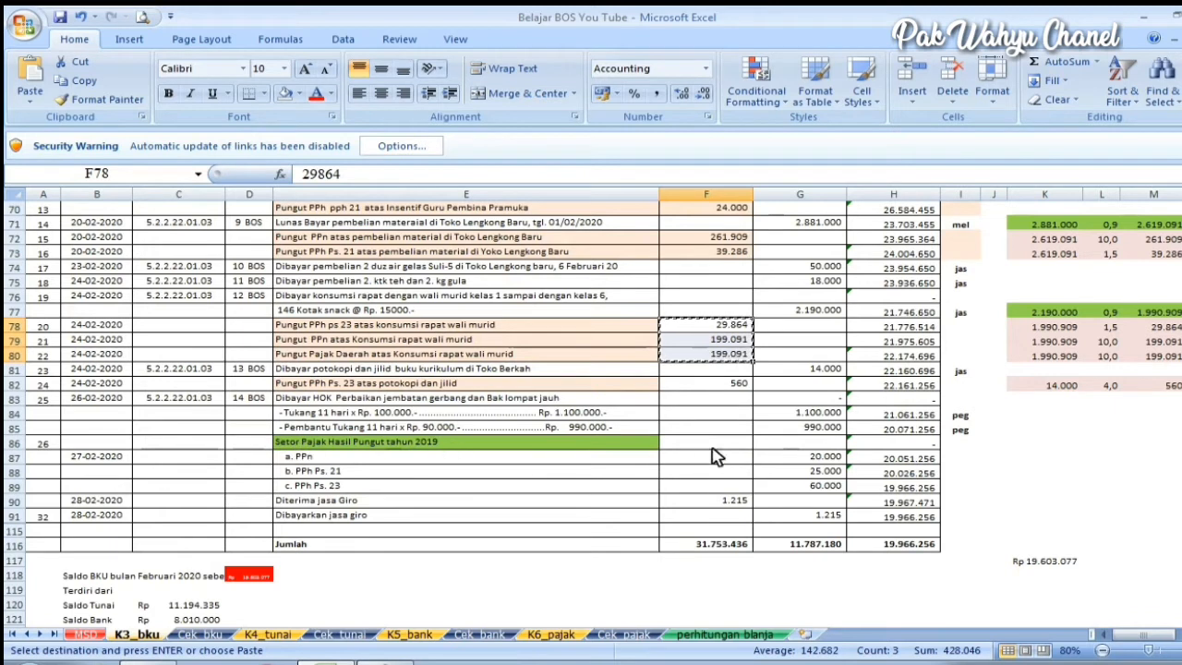
{"action": "left_click_drag", "start_coordinate": [292, 445], "coordinate": [298, 492]}
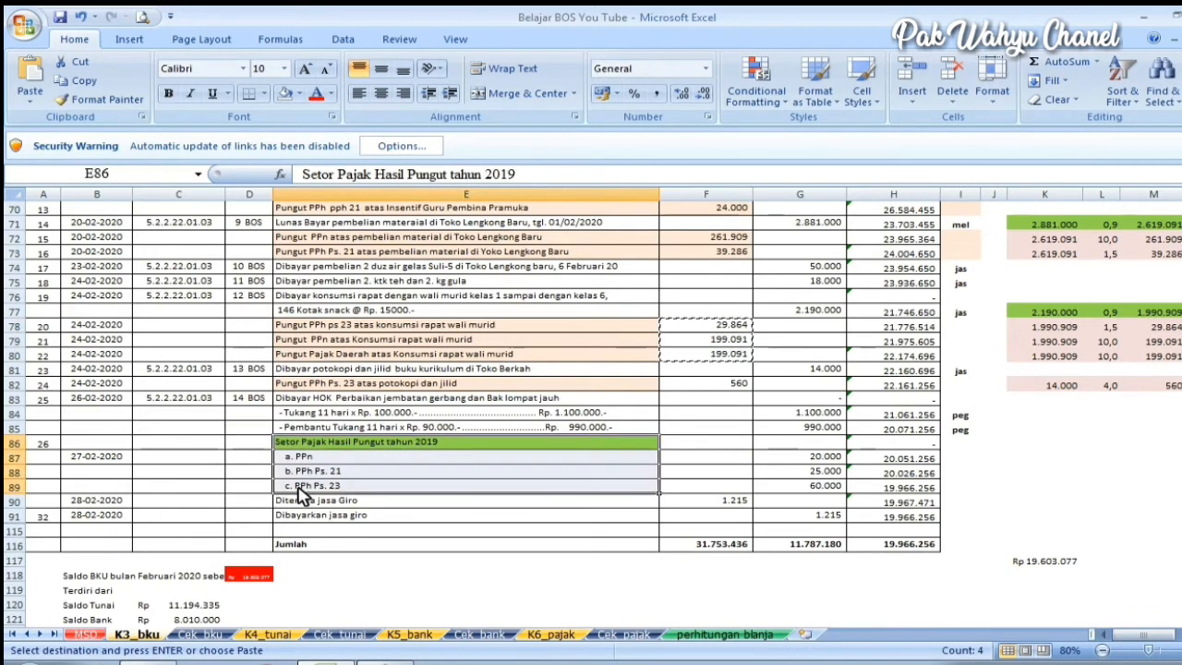
{"action": "left_click", "coordinate": [551, 635]}
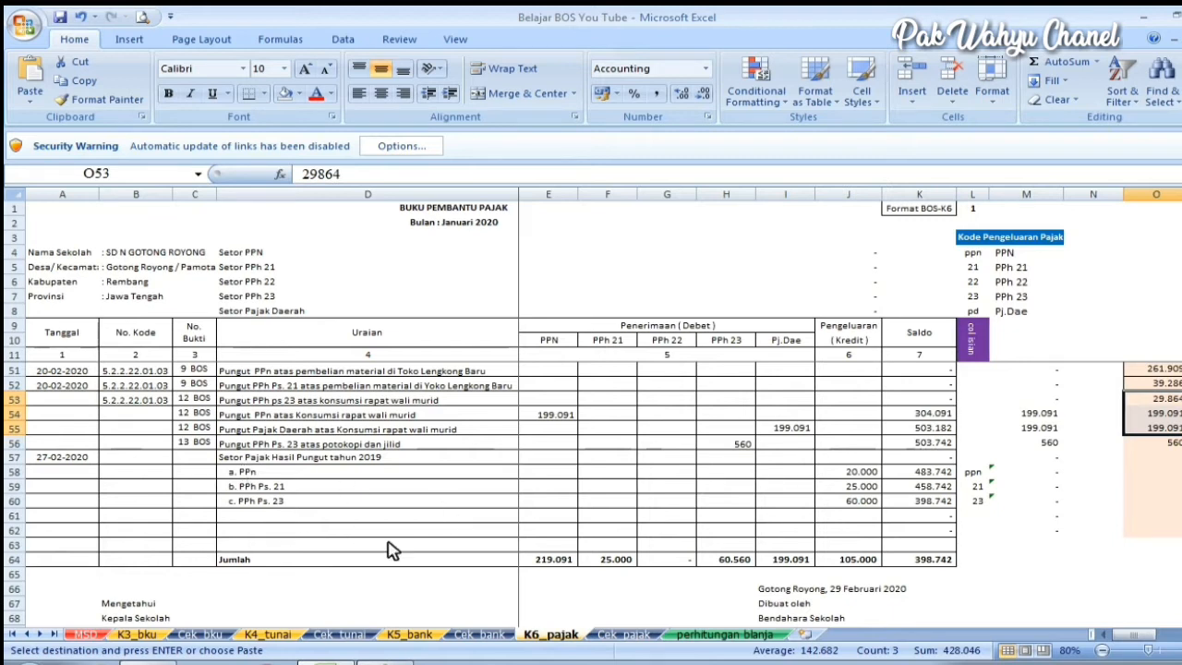
- Copy the photocopy tax amount from helper cell O48 into the PPh 23 column at H48 of K6_pajak
{"action": "scroll", "coordinate": [694, 522], "scroll_direction": "up", "scroll_amount": 3}
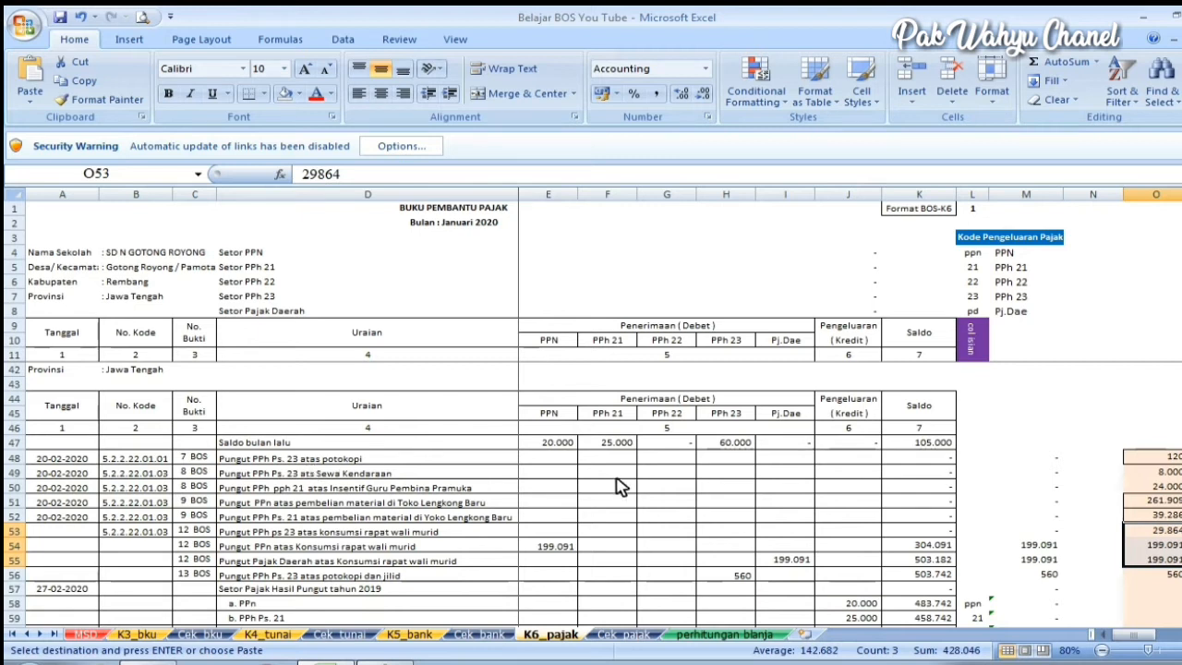
{"action": "left_click", "coordinate": [1155, 457]}
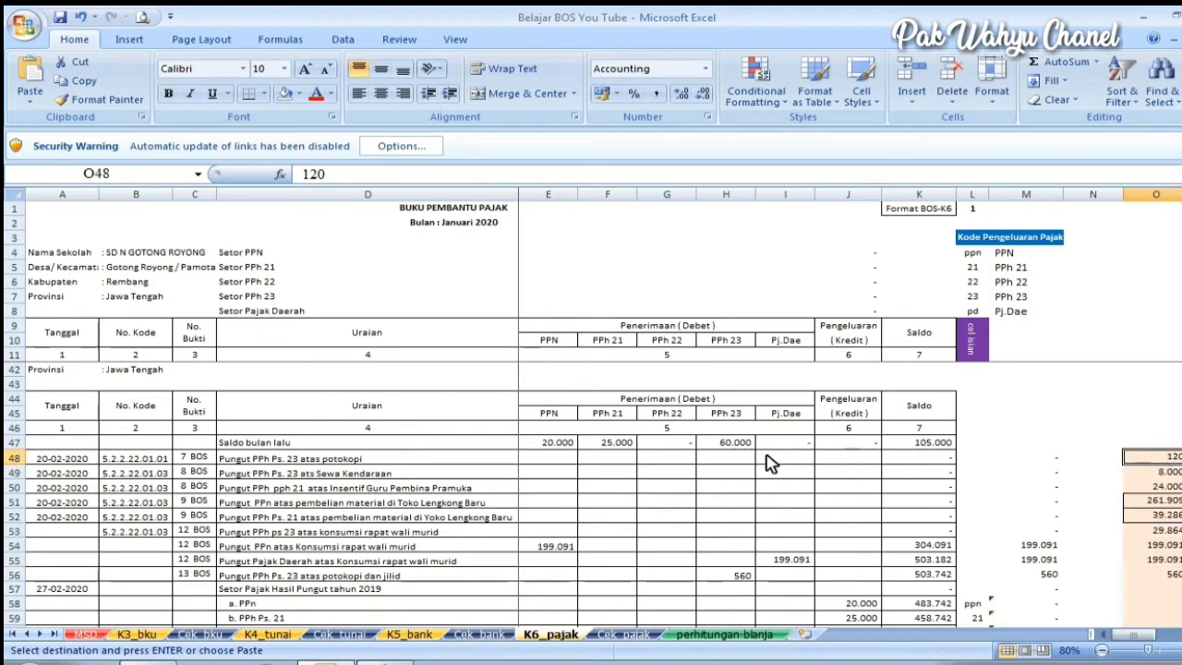
{"action": "right_click", "coordinate": [1174, 466]}
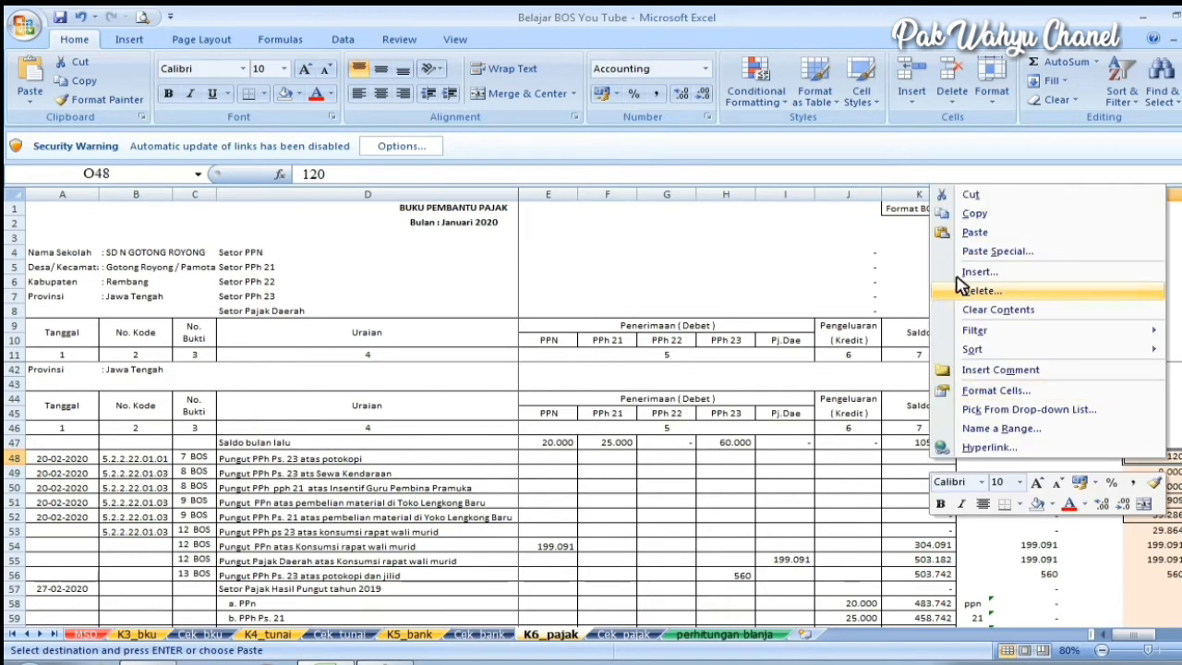
{"action": "left_click", "coordinate": [981, 215]}
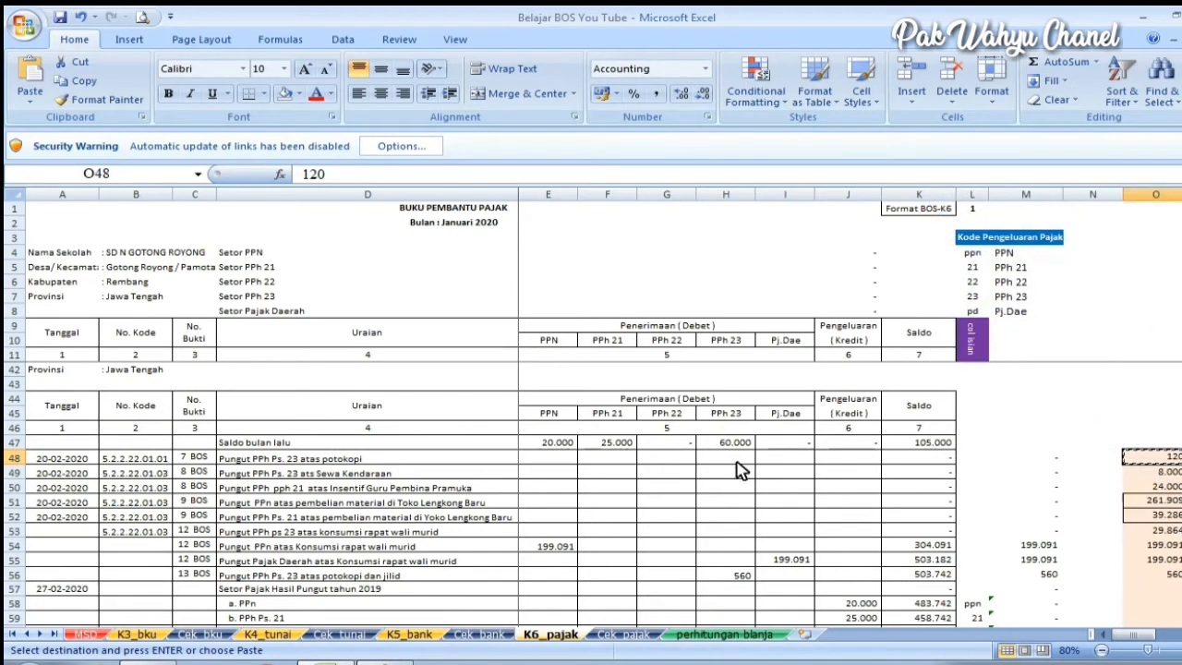
{"action": "left_click", "coordinate": [738, 461]}
{"action": "right_click", "coordinate": [739, 461]}
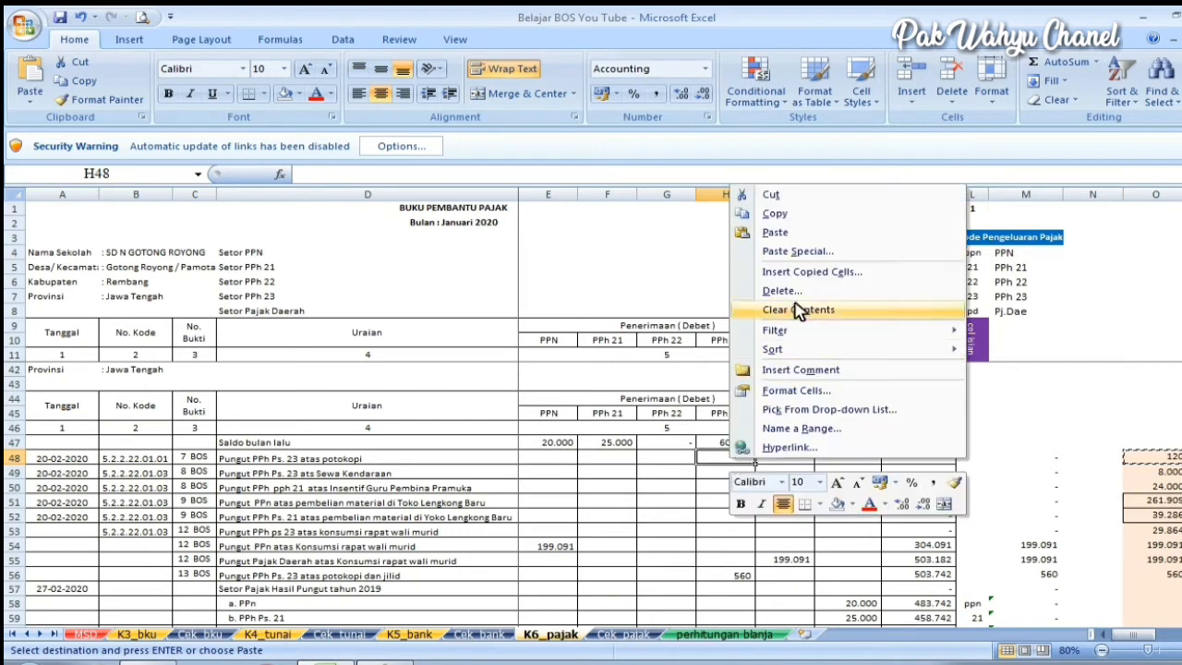
{"action": "left_click", "coordinate": [776, 232]}
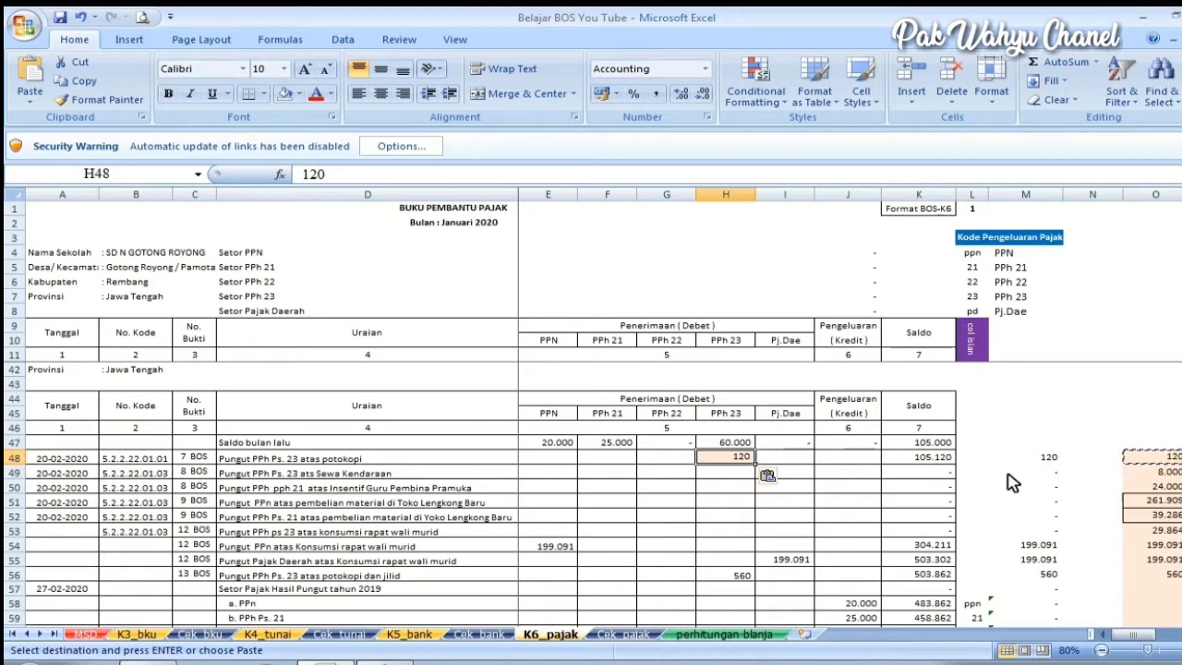
- Enter 8000 in the PPh 23 column at H49 for the vehicle rental tax
{"action": "left_click", "coordinate": [739, 475]}
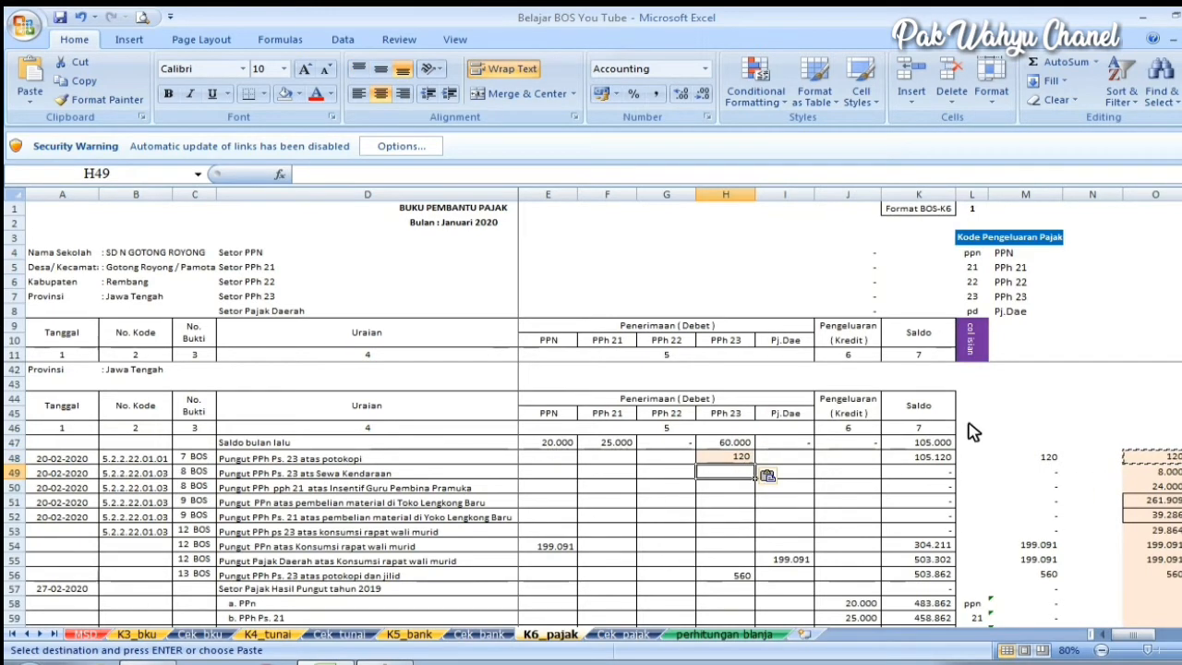
{"action": "type", "text": "8000"}
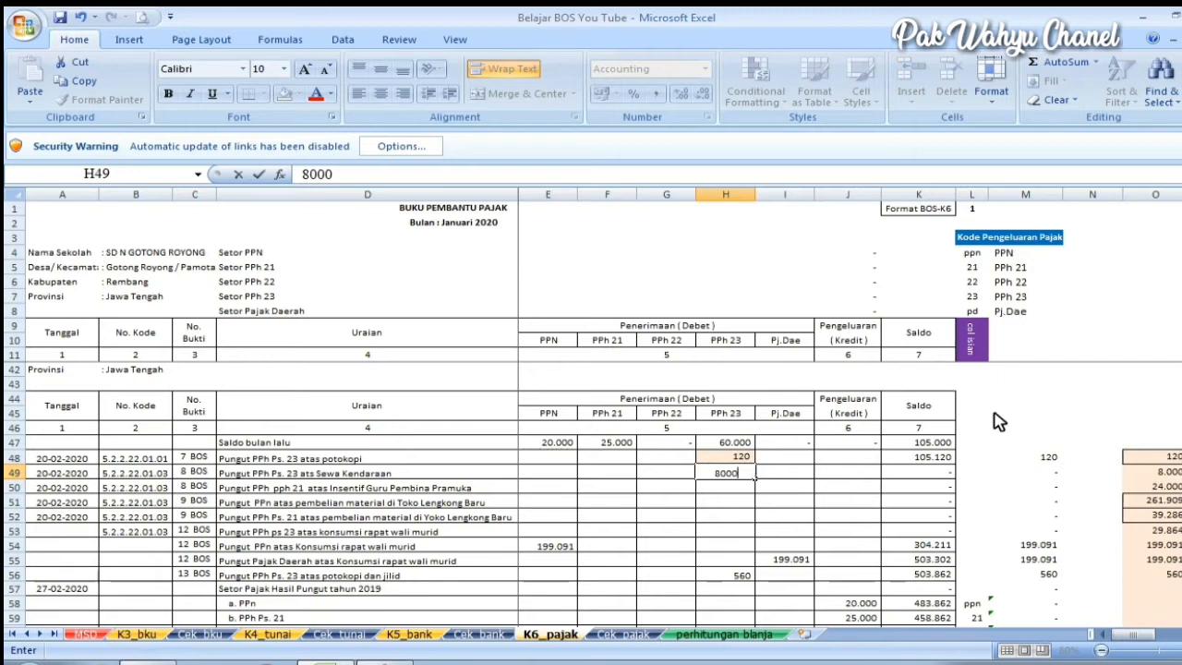
{"action": "left_click", "coordinate": [1156, 502]}
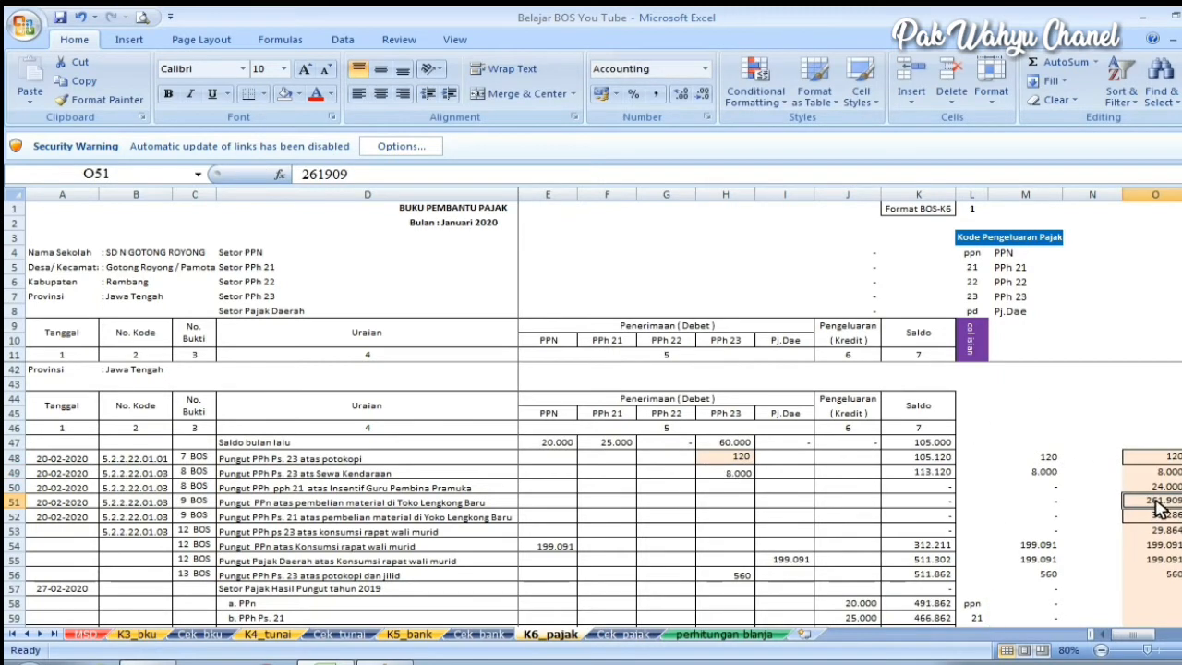
- Copy the amount in helper cell O51 and paste it as values only into the PPh 21 column at F50
{"action": "left_click", "coordinate": [322, 489]}
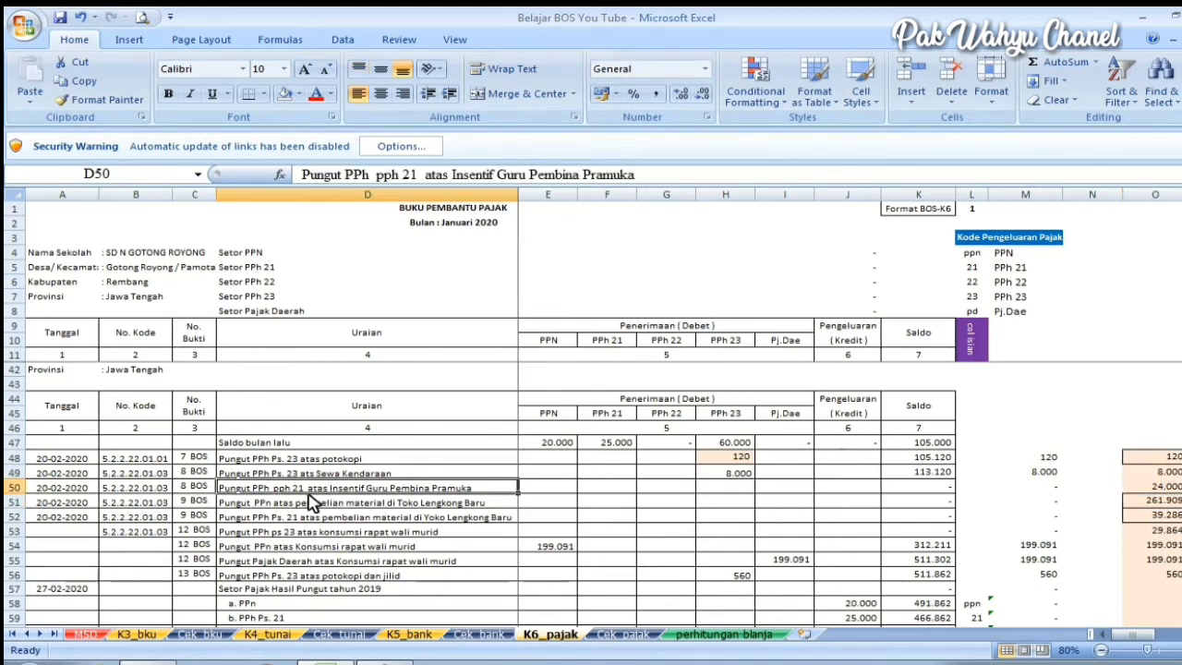
{"action": "left_click", "coordinate": [619, 494]}
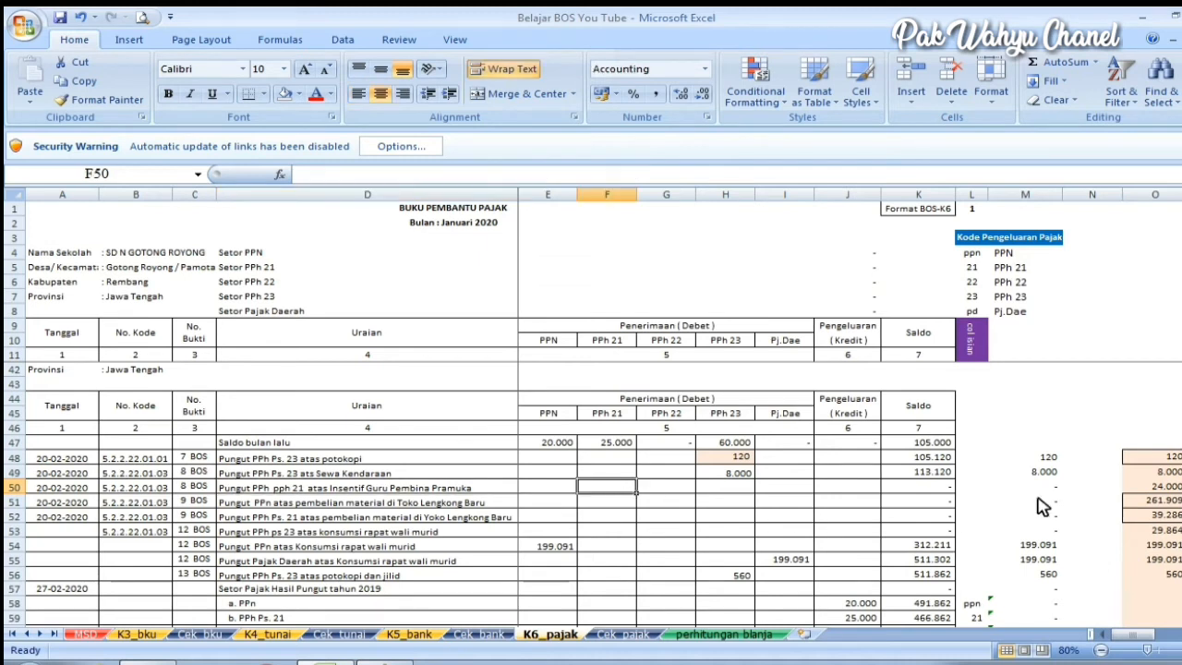
{"action": "left_click", "coordinate": [1166, 504]}
{"action": "right_click", "coordinate": [1166, 505]}
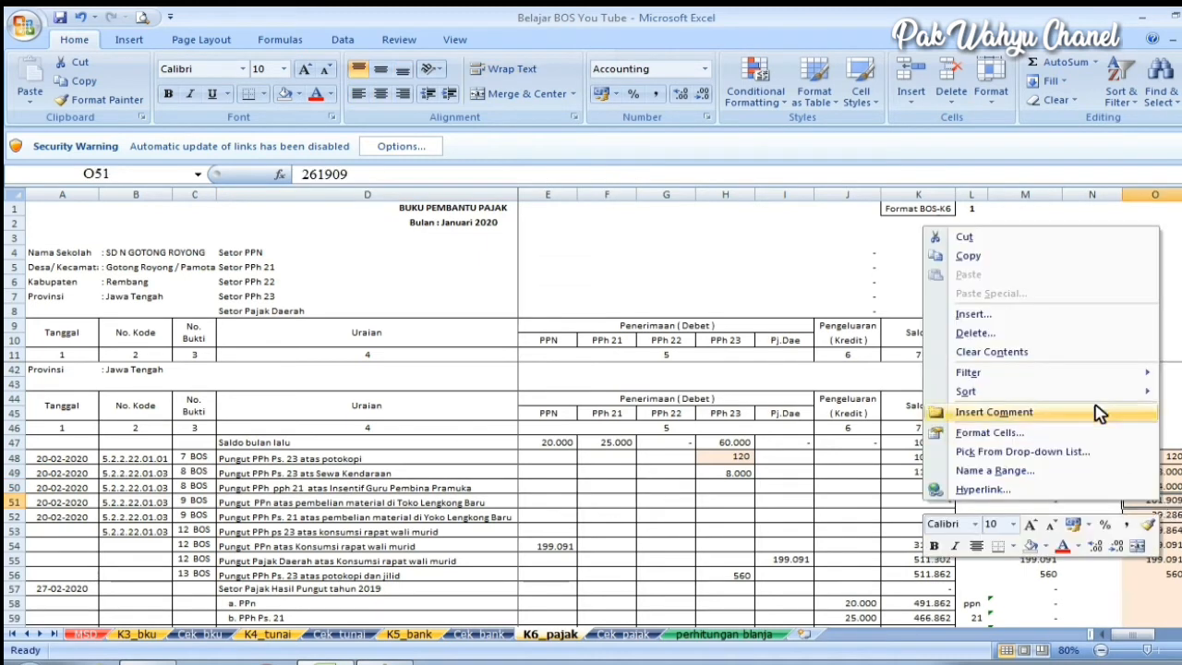
{"action": "left_click", "coordinate": [968, 256]}
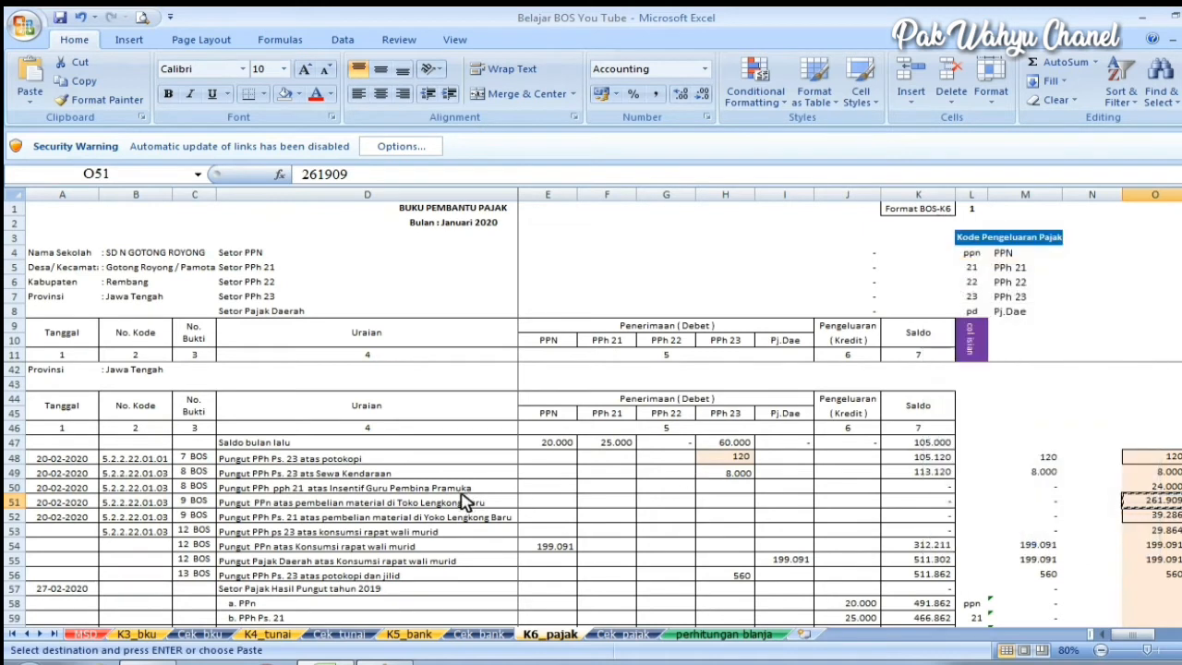
{"action": "left_click", "coordinate": [611, 491]}
{"action": "right_click", "coordinate": [611, 491]}
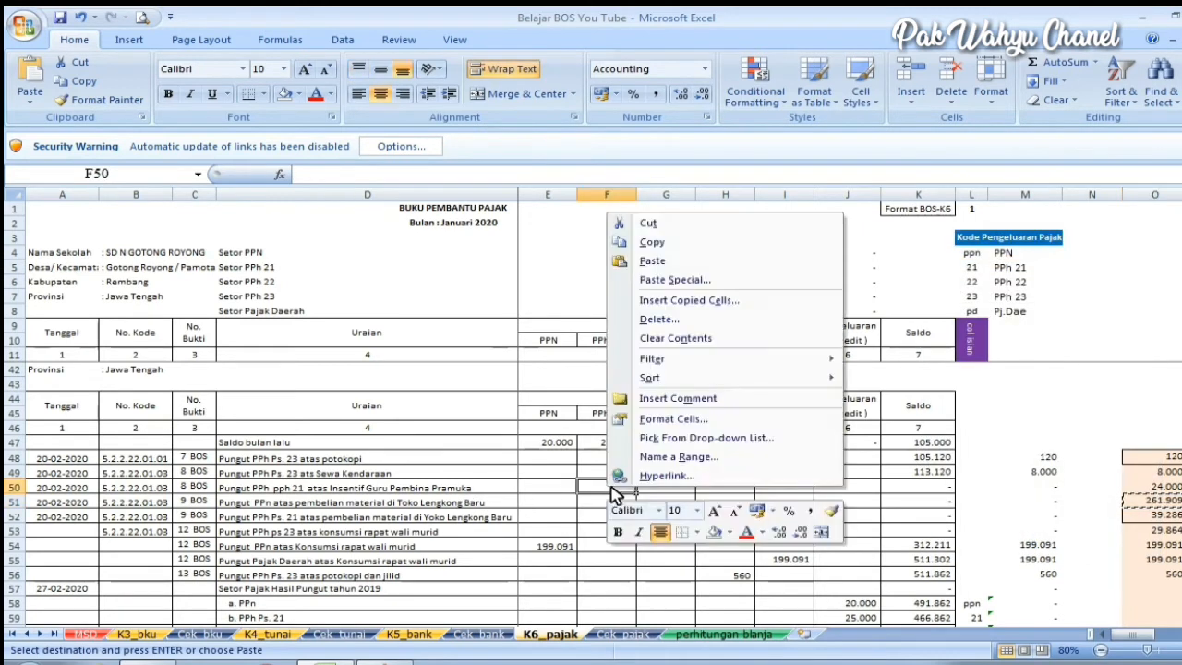
{"action": "left_click", "coordinate": [706, 283]}
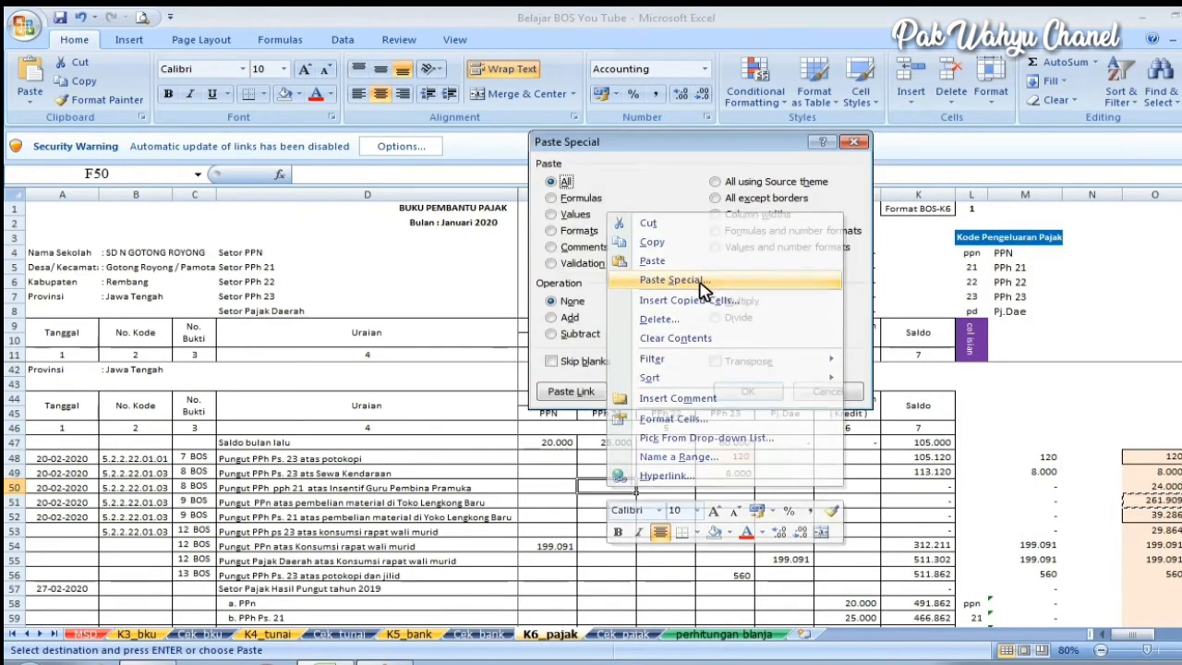
{"action": "left_click", "coordinate": [579, 218]}
{"action": "left_click", "coordinate": [745, 391]}
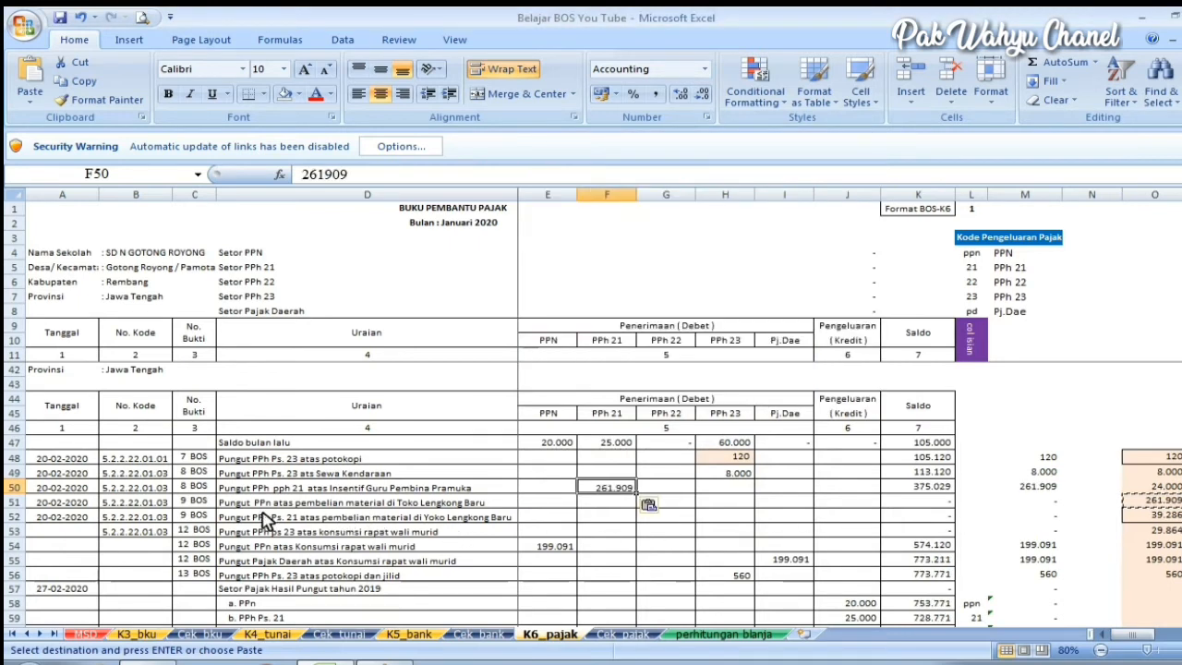
- Copy the amount in helper cell O52 and paste it as values only into the PPN column at E52
{"action": "left_click", "coordinate": [1175, 517]}
{"action": "right_click", "coordinate": [1171, 518]}
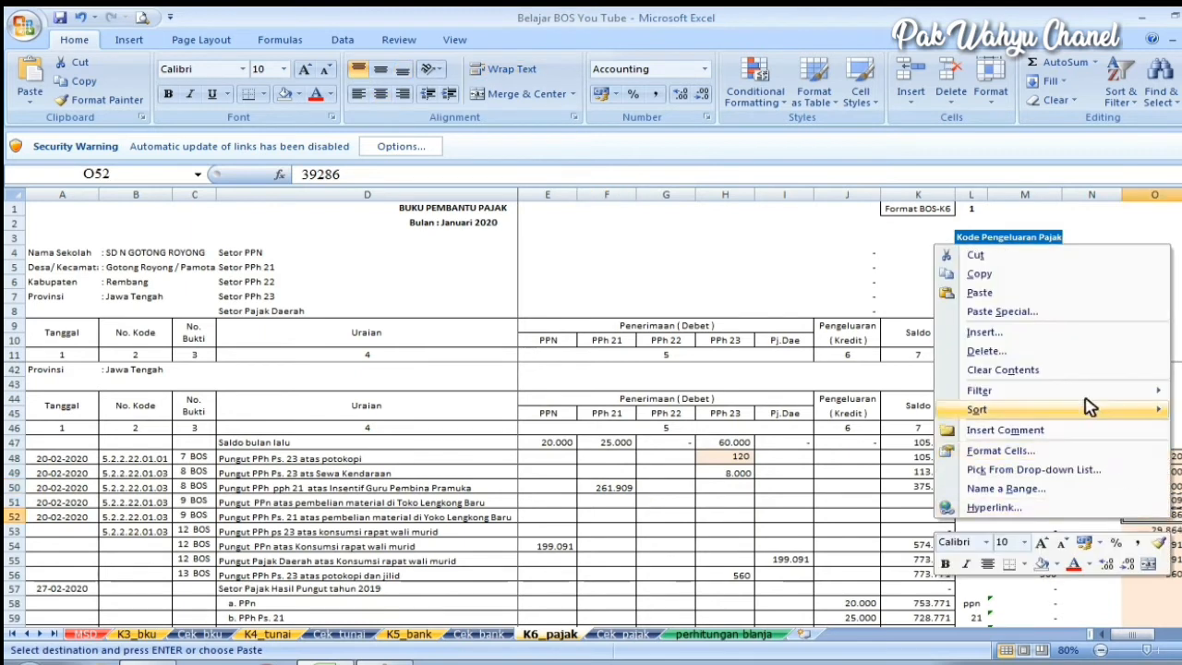
{"action": "left_click", "coordinate": [981, 274]}
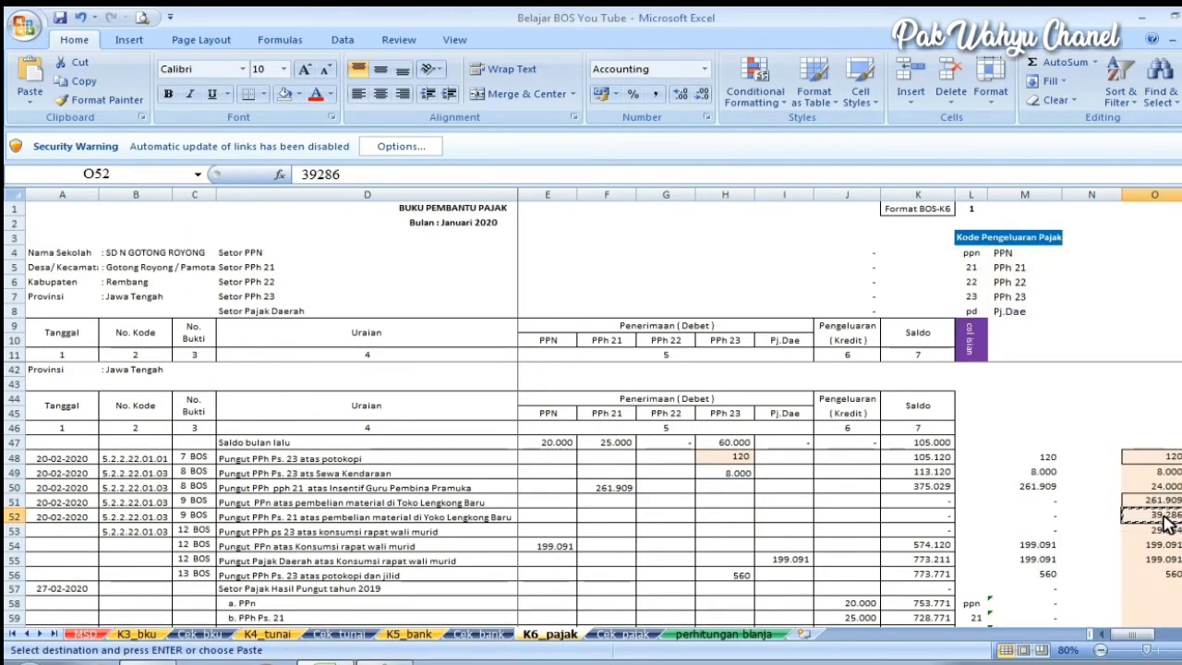
{"action": "left_click", "coordinate": [560, 519]}
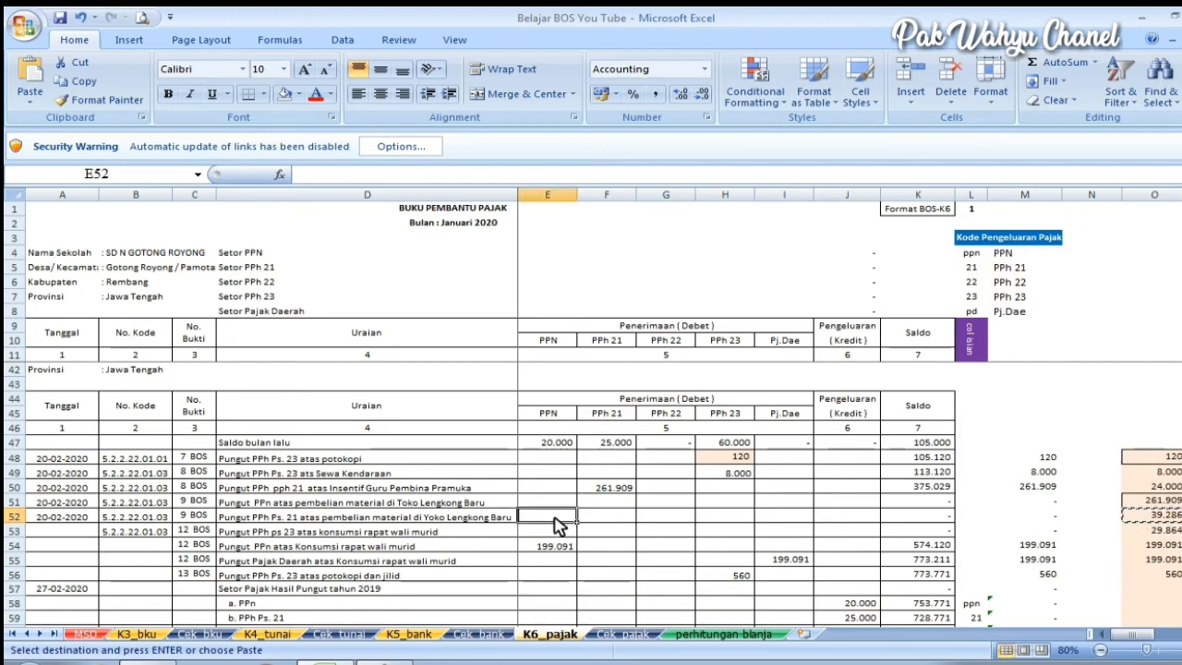
{"action": "right_click", "coordinate": [560, 519]}
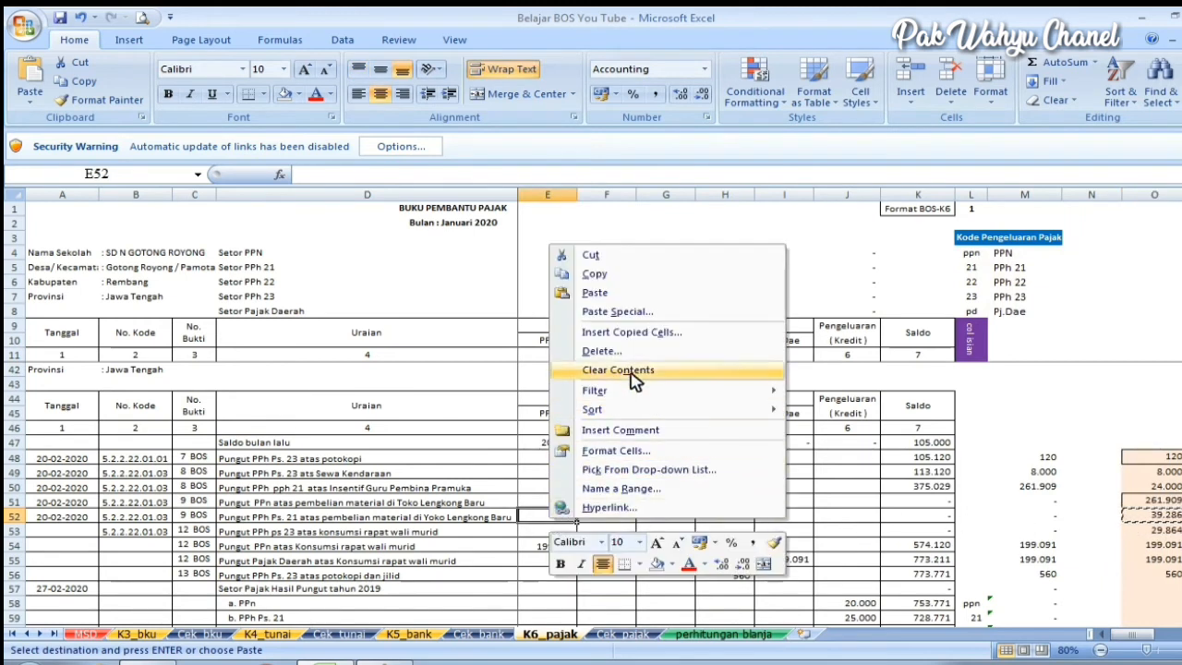
{"action": "left_click", "coordinate": [616, 311]}
{"action": "left_click", "coordinate": [504, 249]}
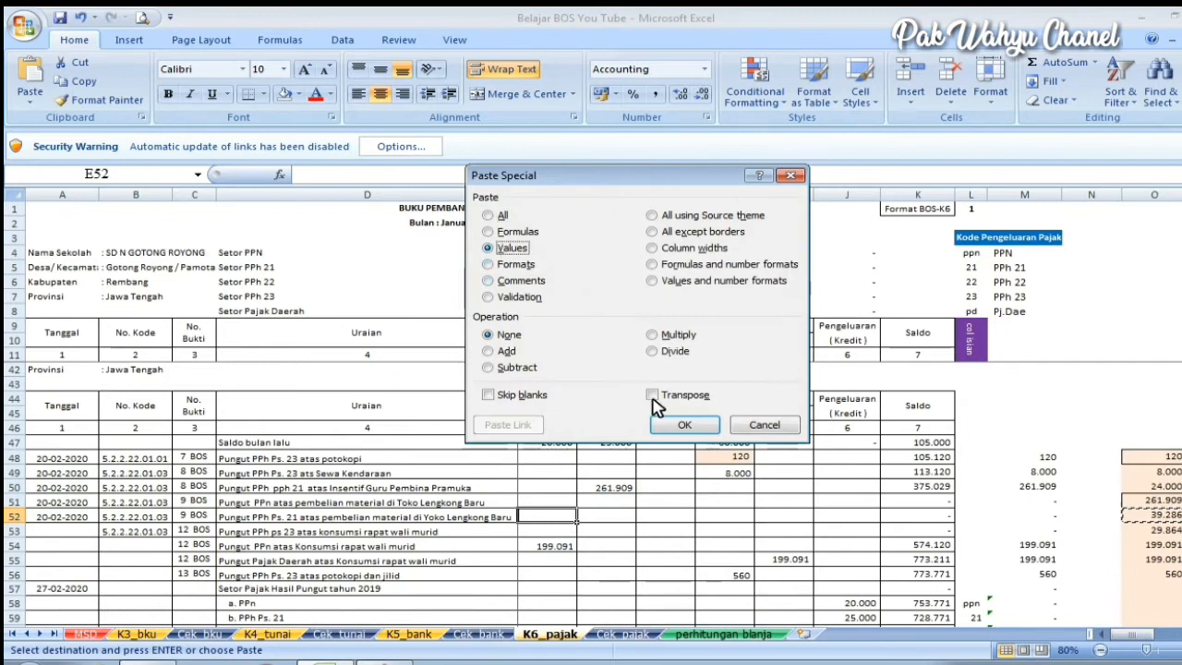
{"action": "left_click", "coordinate": [684, 425]}
- Copy the consumption tax amount in helper cell O53 and paste it as values only into the PPh 23 column at H53
{"action": "scroll", "coordinate": [762, 475], "scroll_direction": "down", "scroll_amount": 1}
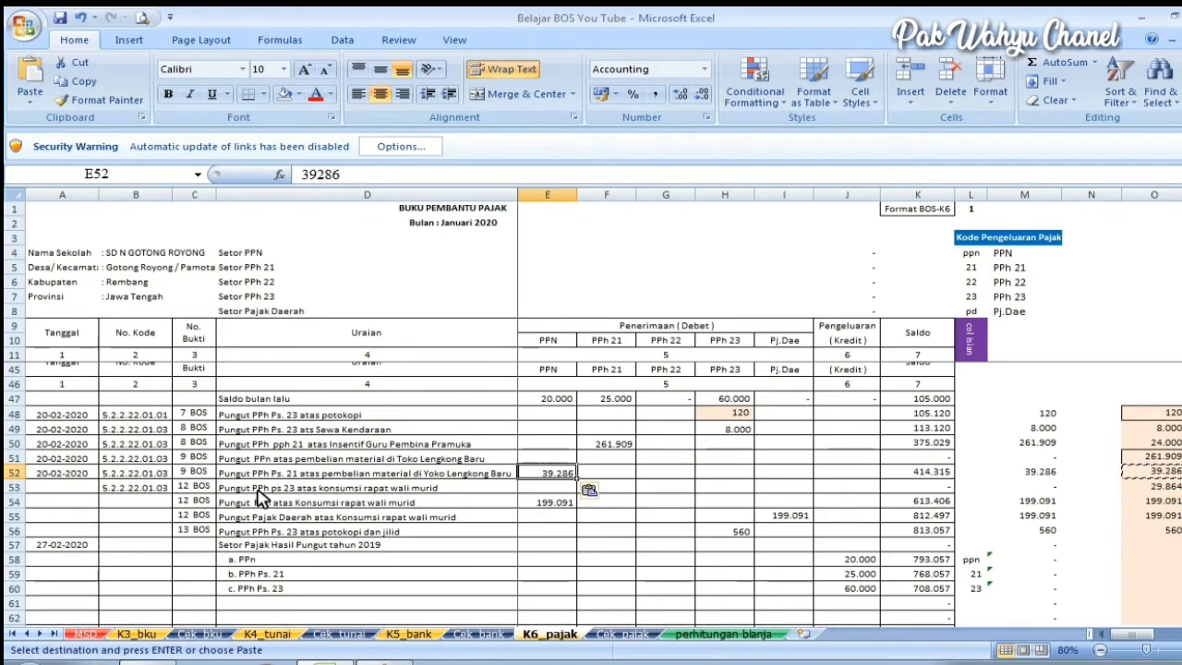
{"action": "left_click", "coordinate": [1154, 488]}
{"action": "right_click", "coordinate": [1154, 487]}
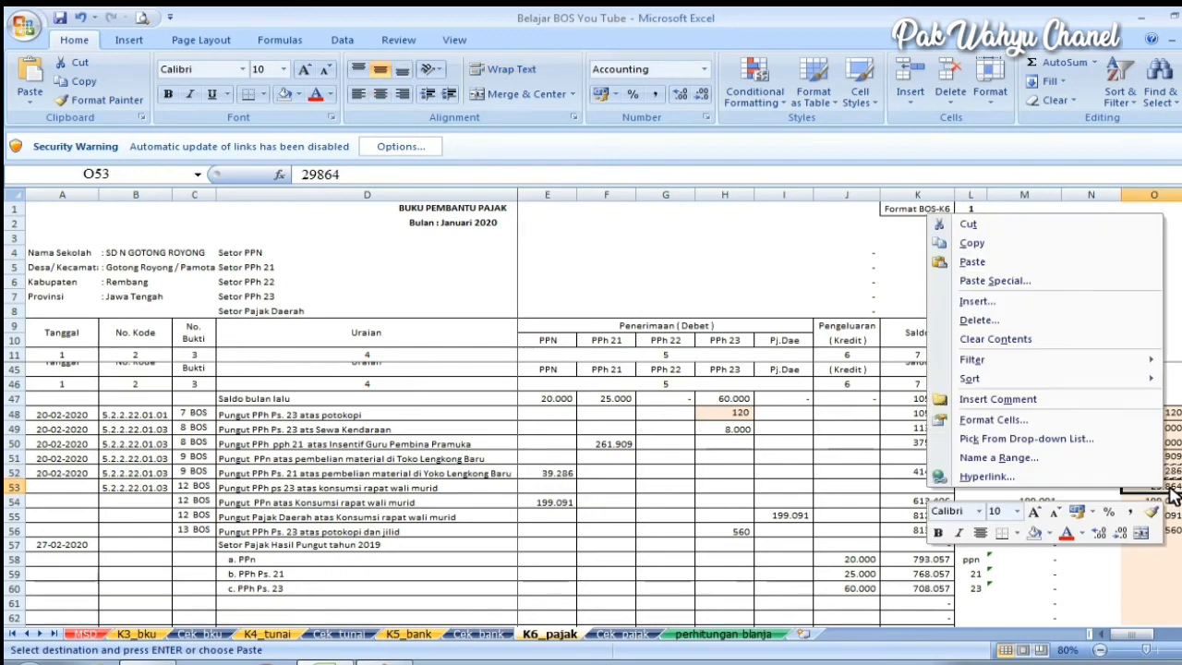
{"action": "left_click", "coordinate": [972, 244]}
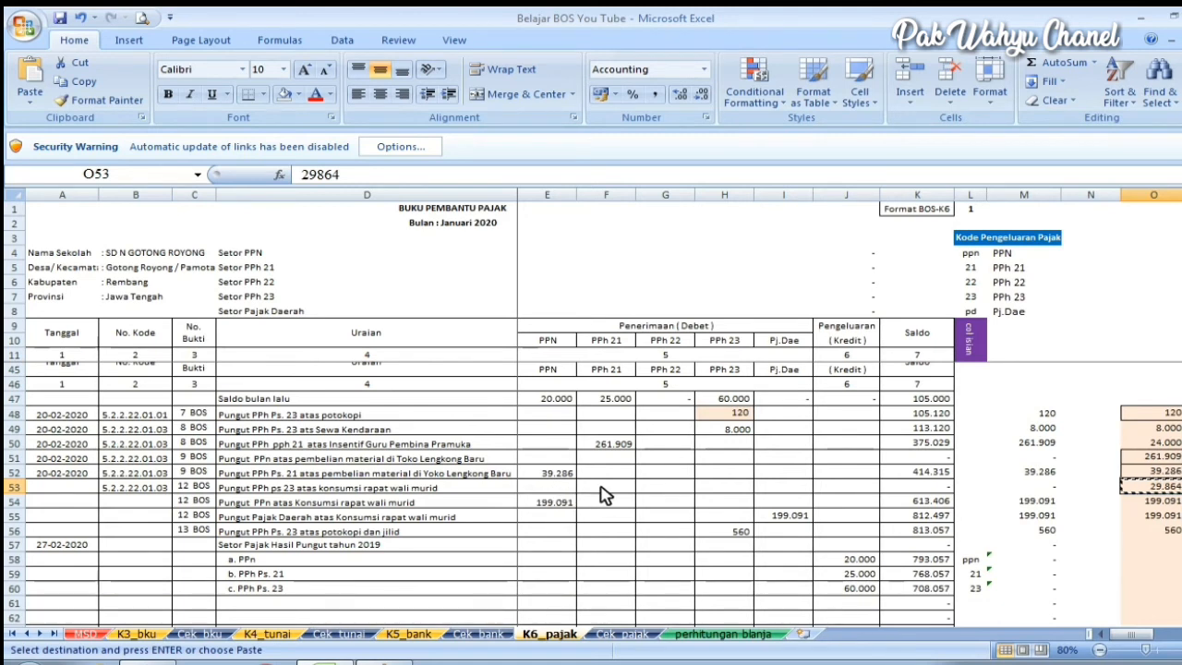
{"action": "left_click", "coordinate": [729, 494]}
{"action": "right_click", "coordinate": [729, 494]}
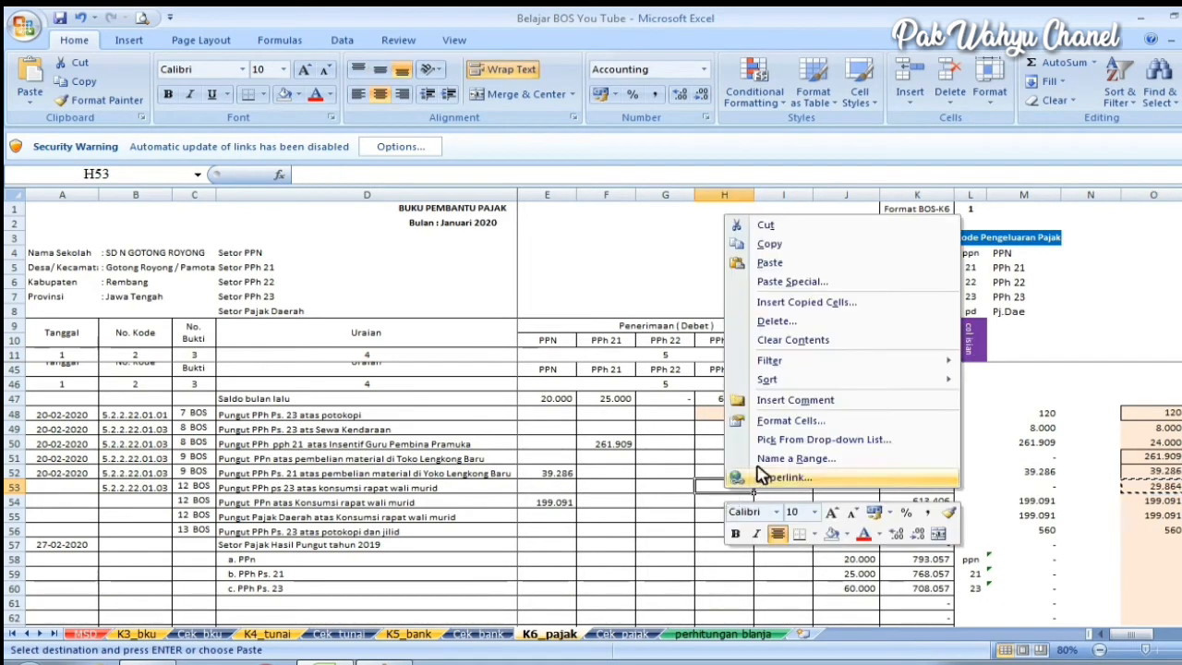
{"action": "left_click", "coordinate": [787, 281]}
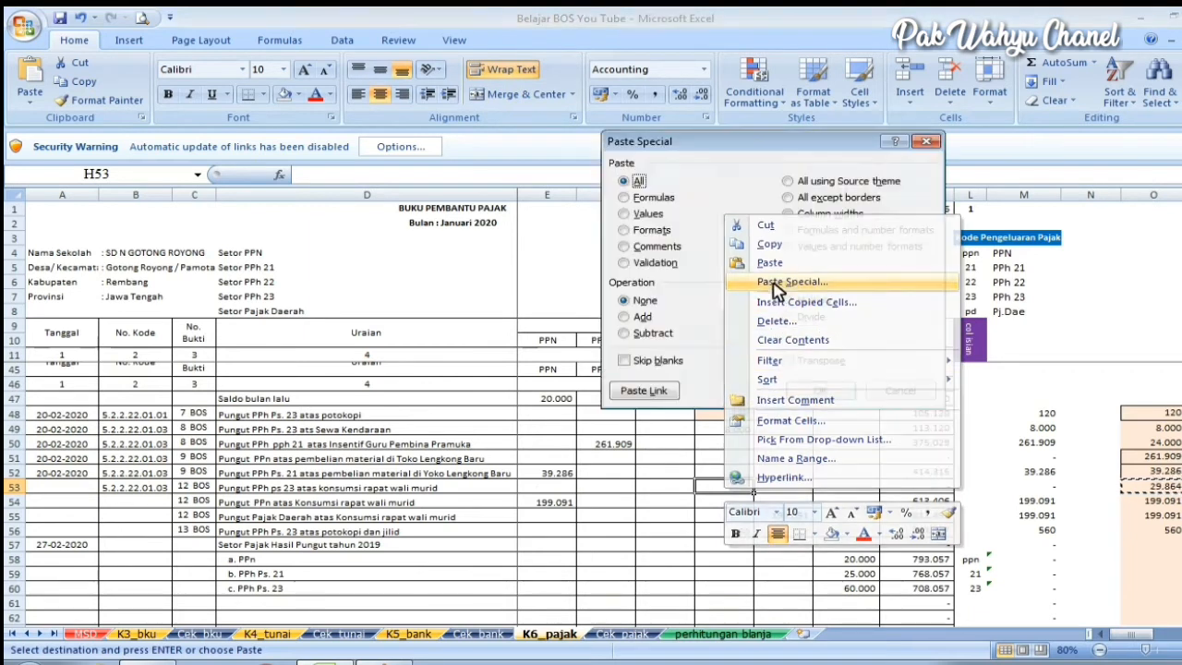
{"action": "left_click", "coordinate": [650, 214]}
{"action": "left_click", "coordinate": [843, 392]}
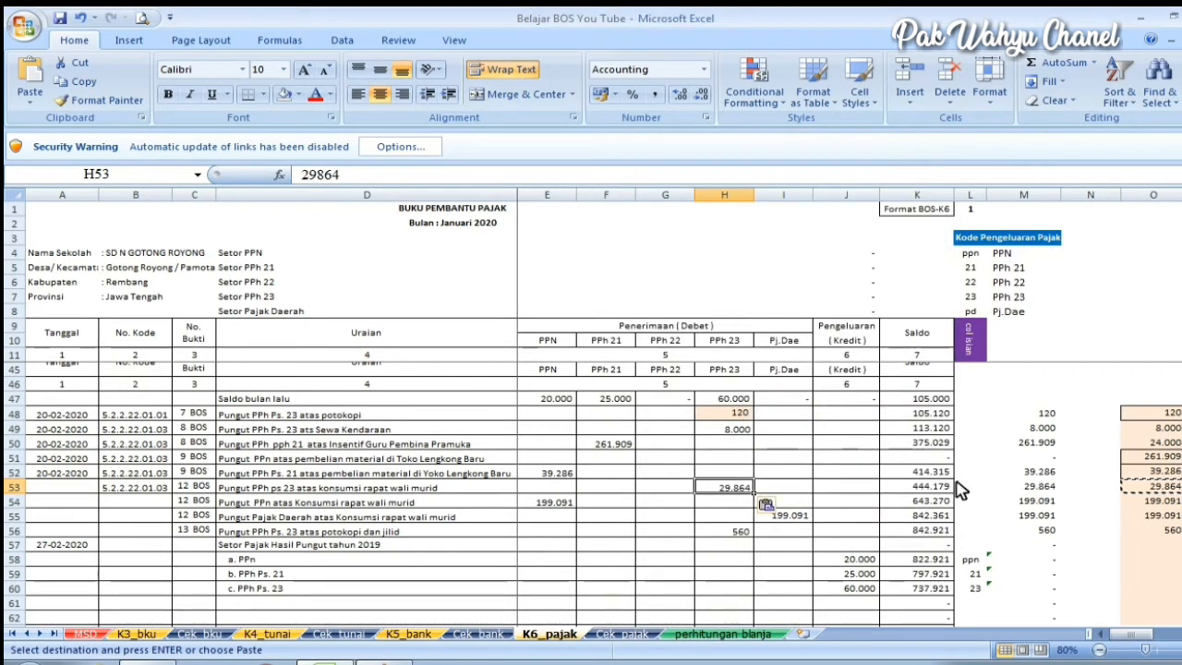
- Check the tax column headings in E10:I10 against the entered amounts, the regional tax in I55 and the Jumlah row
{"action": "scroll", "coordinate": [1002, 501], "scroll_direction": "down", "scroll_amount": 1}
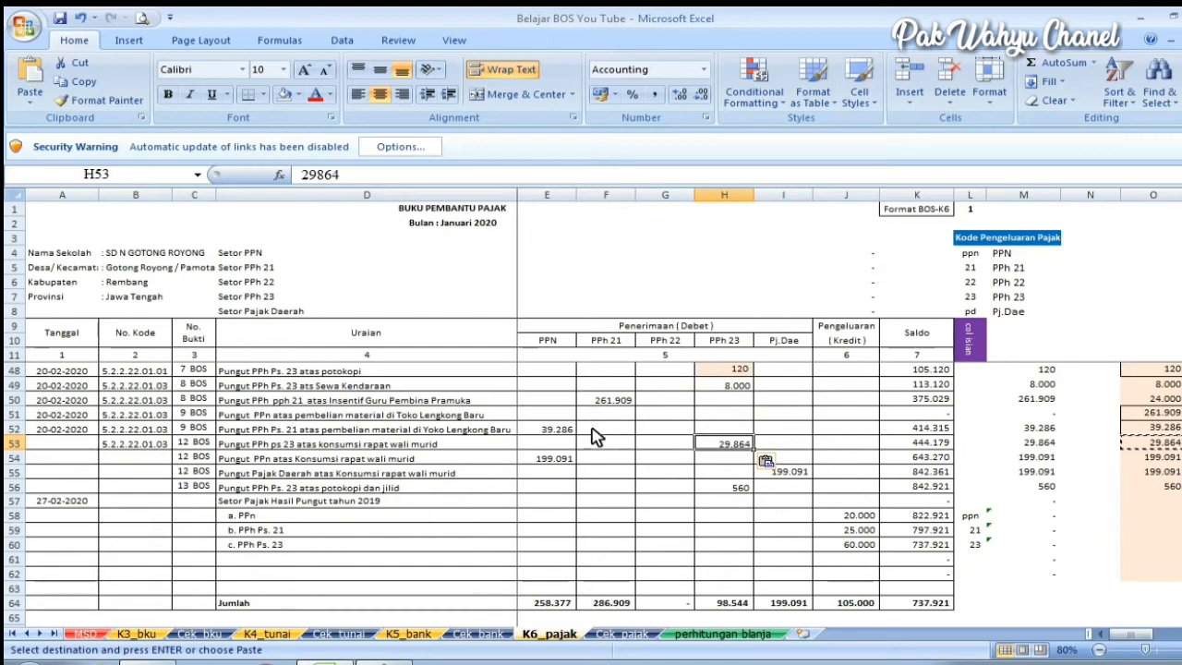
{"action": "left_click", "coordinate": [546, 341]}
{"action": "left_click", "coordinate": [614, 342]}
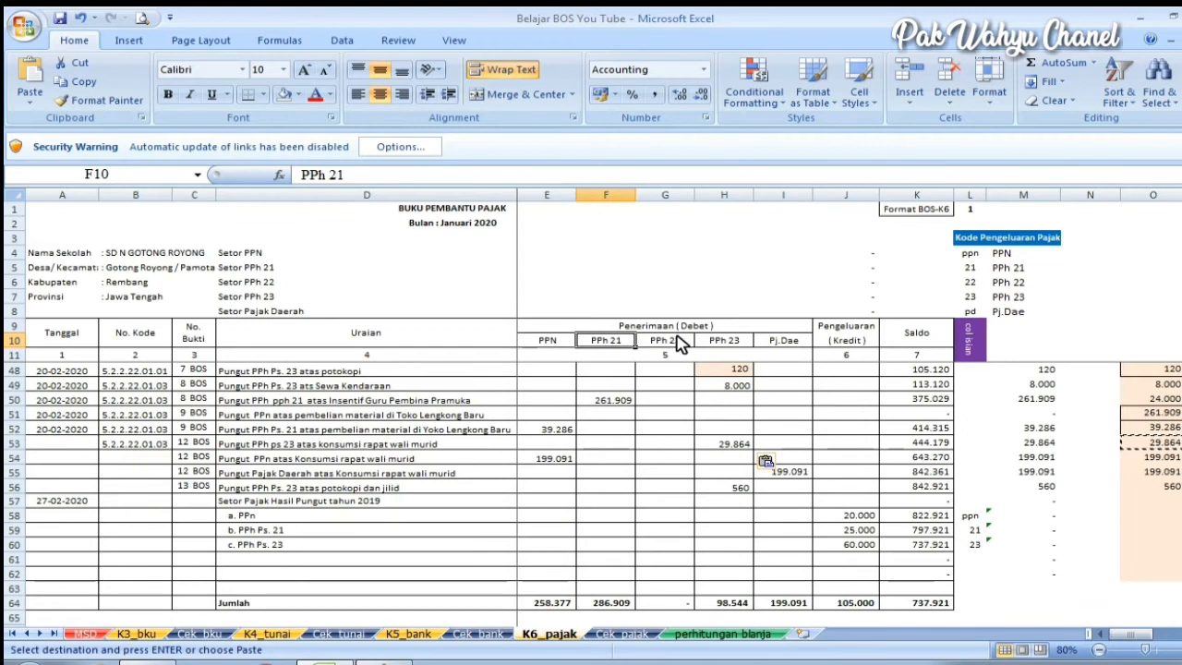
{"action": "left_click", "coordinate": [682, 340]}
{"action": "left_click", "coordinate": [736, 349]}
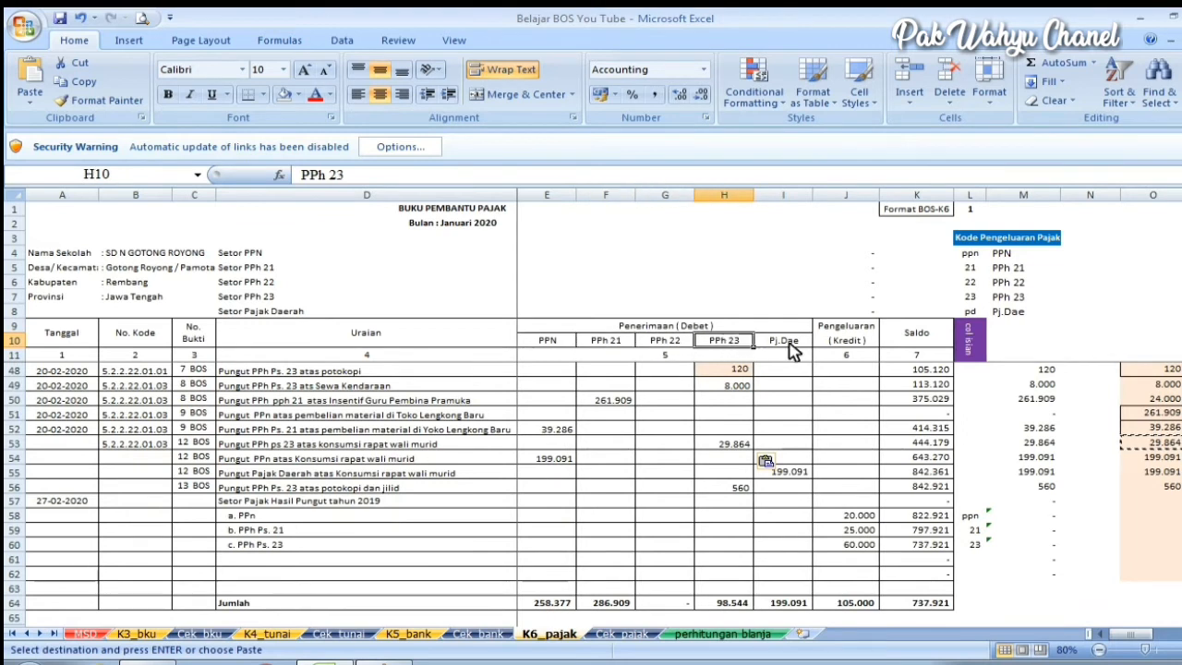
{"action": "left_click", "coordinate": [792, 348]}
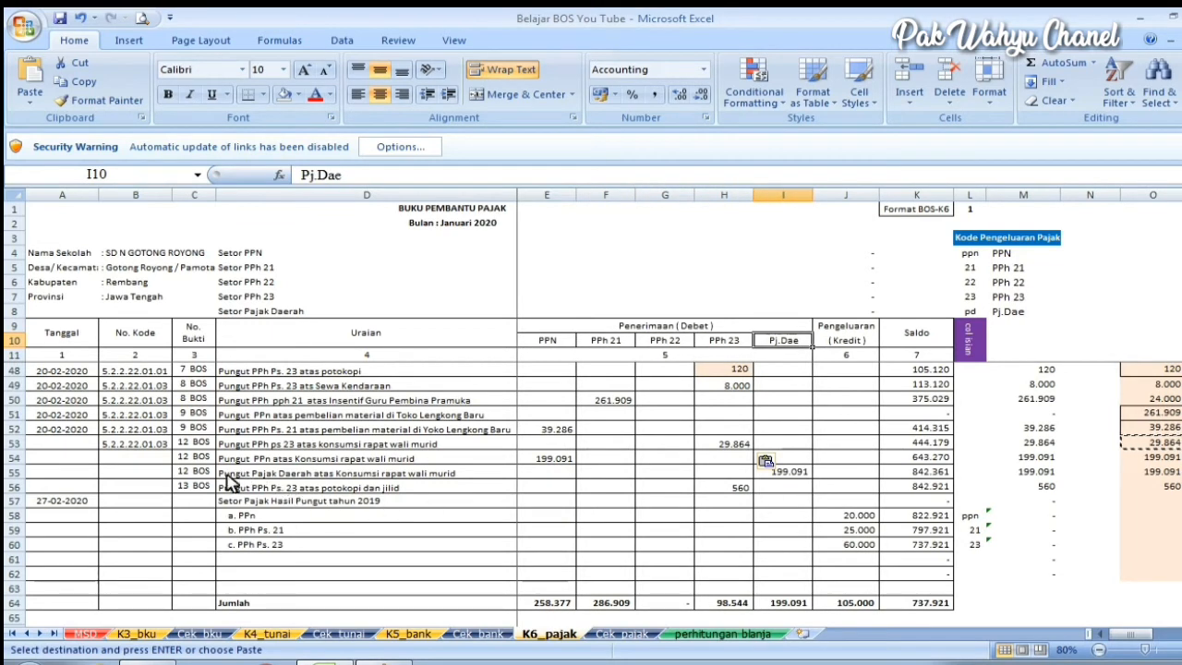
{"action": "left_click", "coordinate": [798, 473]}
{"action": "scroll", "coordinate": [796, 515], "scroll_direction": "down", "scroll_amount": 2}
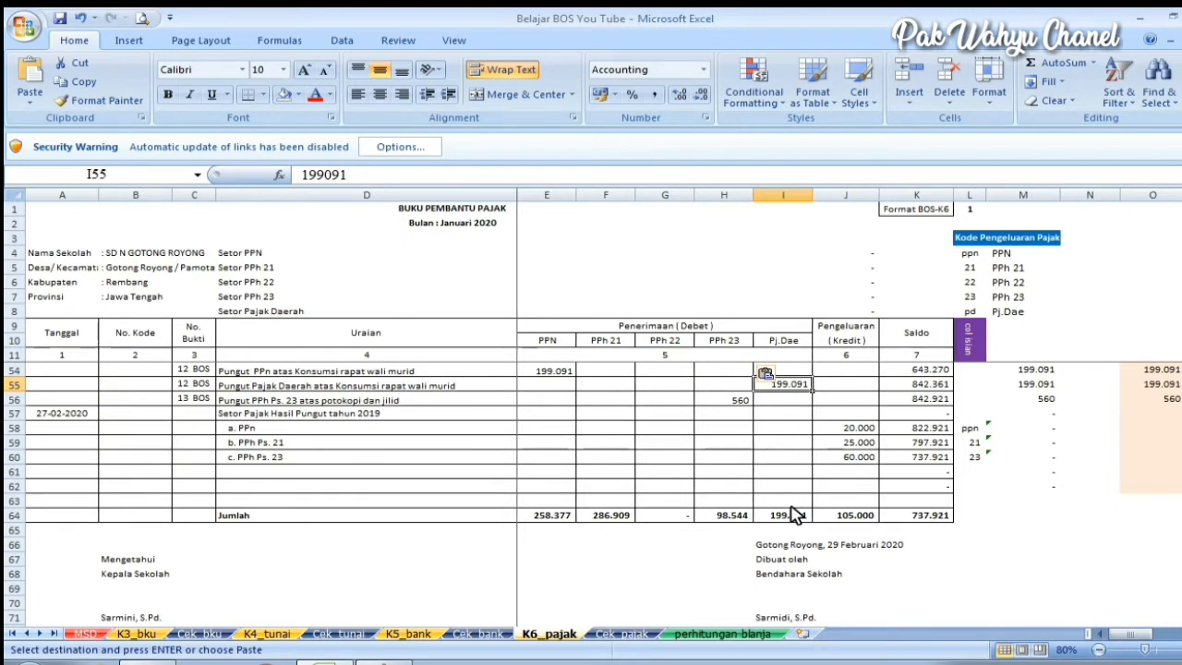
{"action": "scroll", "coordinate": [806, 395], "scroll_direction": "up", "scroll_amount": 2}
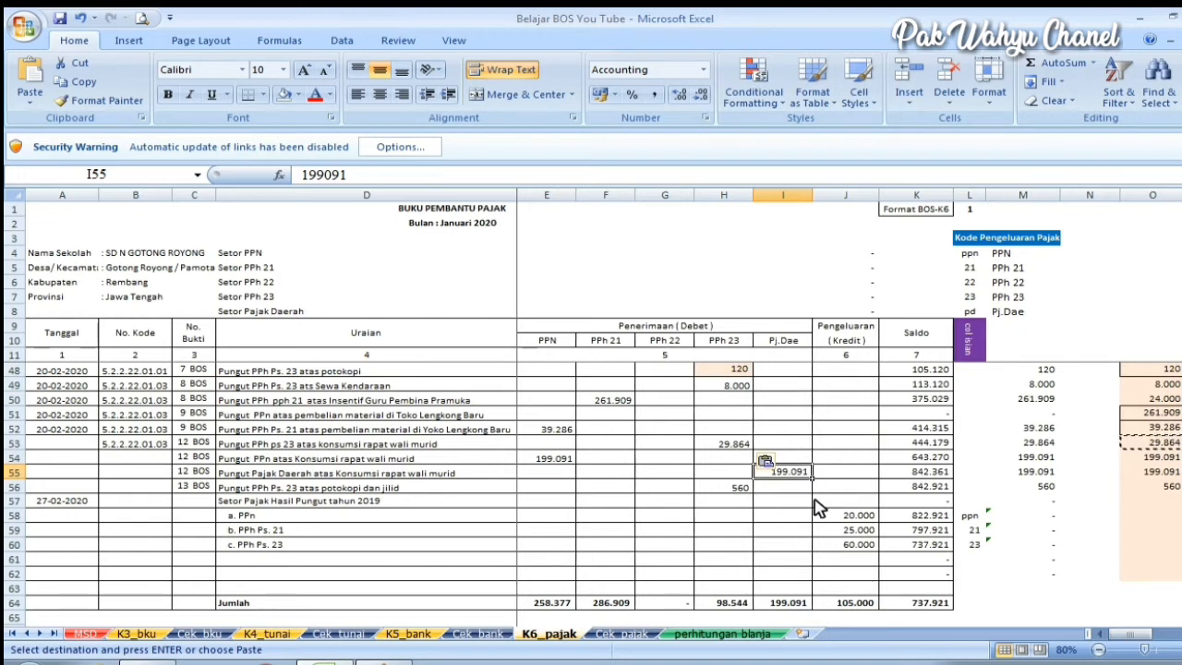
{"action": "scroll", "coordinate": [776, 510], "scroll_direction": "down", "scroll_amount": 1}
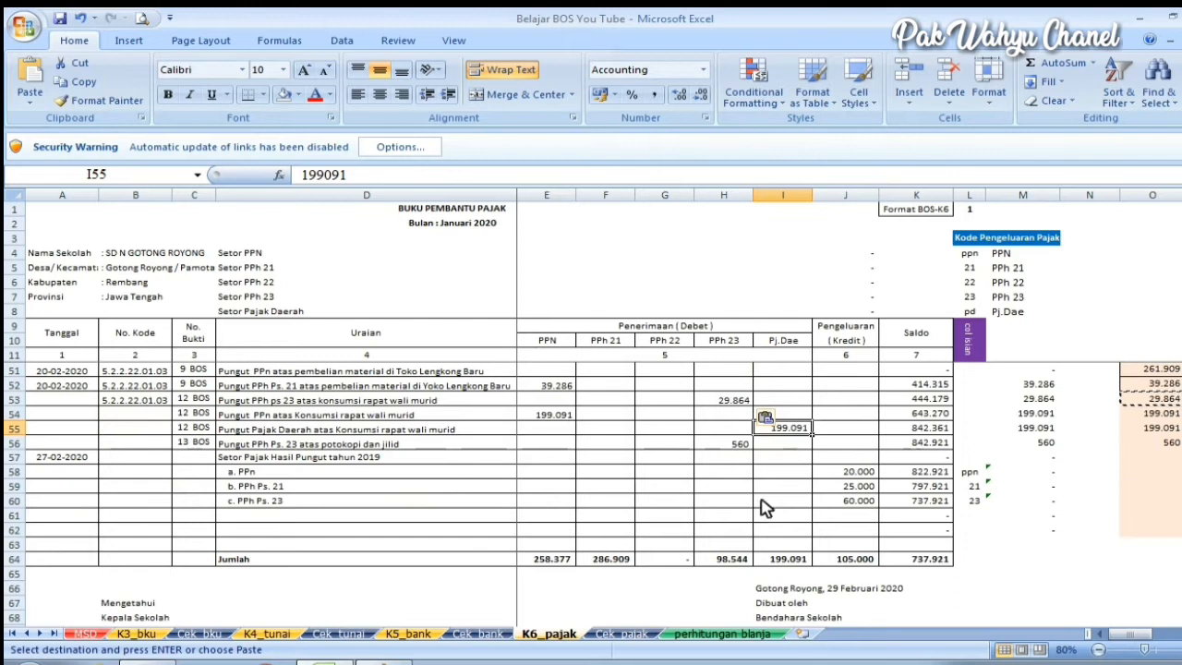
{"action": "scroll", "coordinate": [813, 499], "scroll_direction": "up", "scroll_amount": 1}
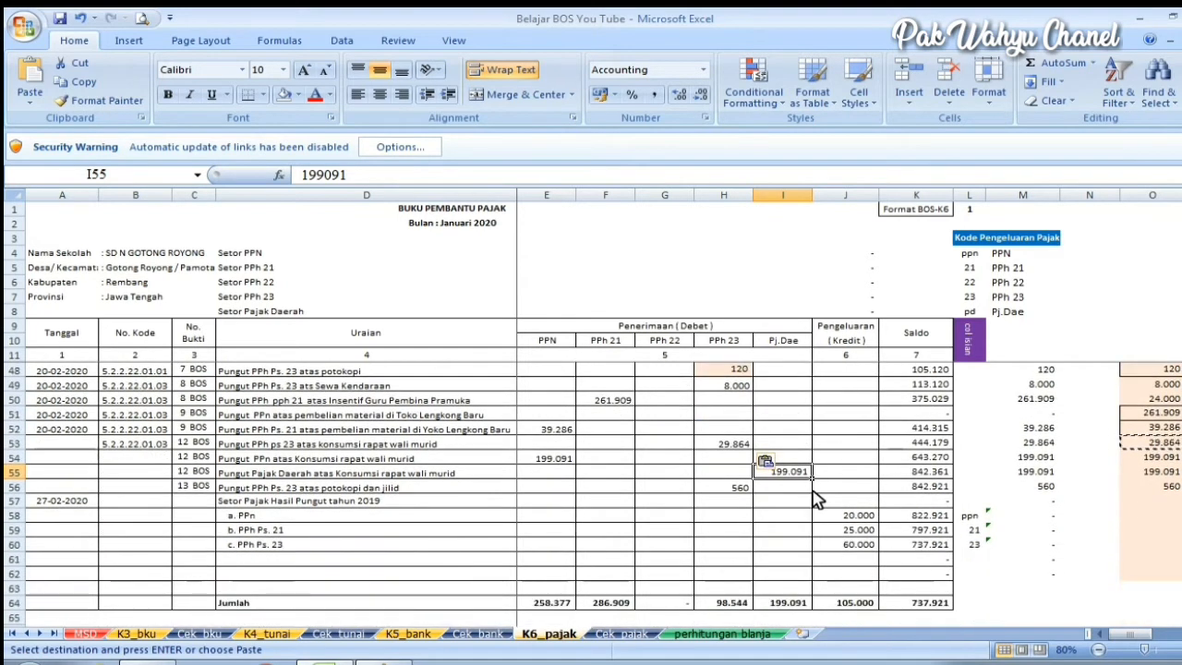
{"action": "scroll", "coordinate": [485, 558], "scroll_direction": "down", "scroll_amount": 1}
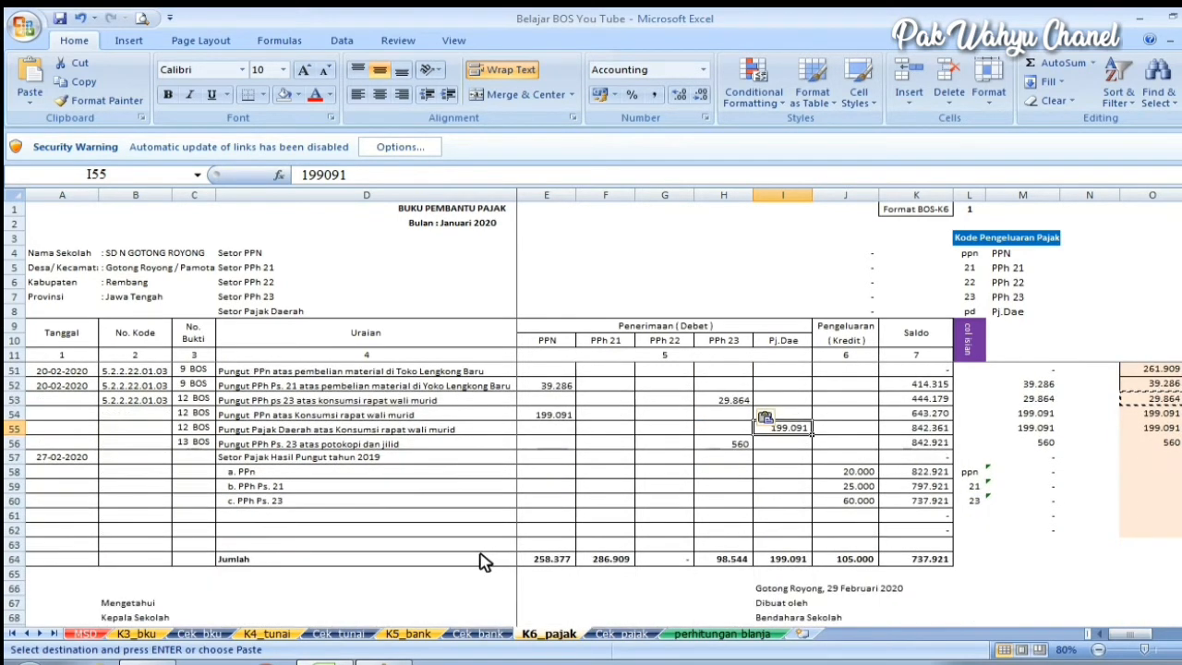
- Compare the 27-02-2020 date and Setor Pajak Hasil Pungut tahun 2019 items in K6_pajak with rows 86 to 89 of K3_bku
{"action": "left_click", "coordinate": [70, 459]}
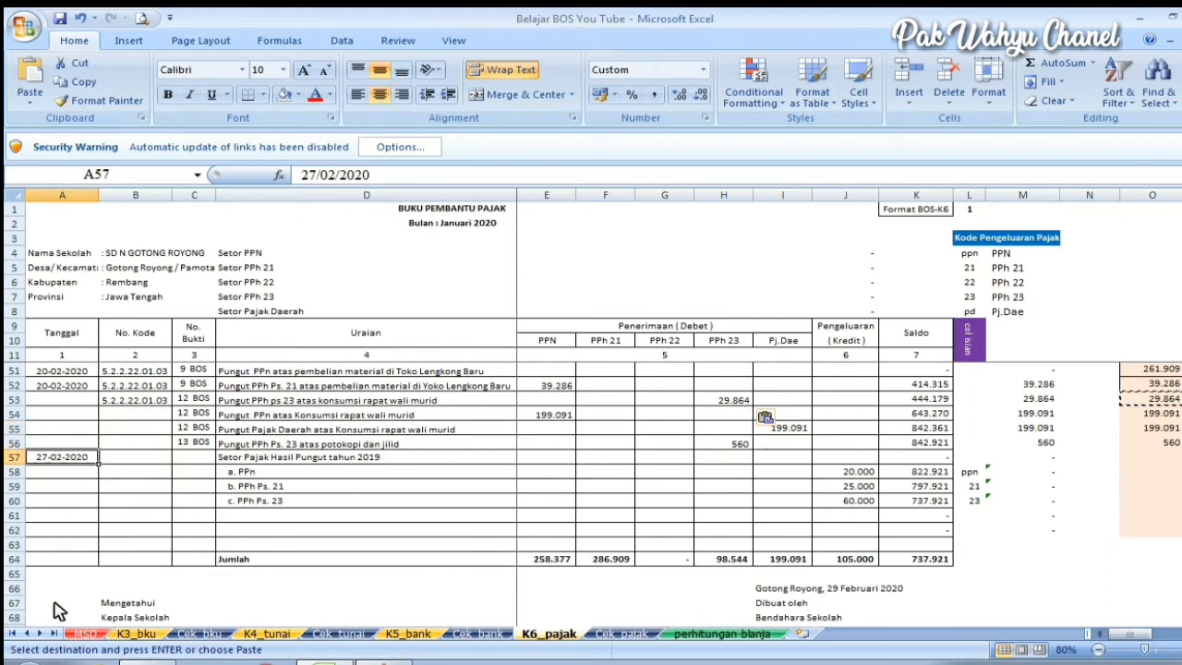
{"action": "left_click", "coordinate": [138, 635]}
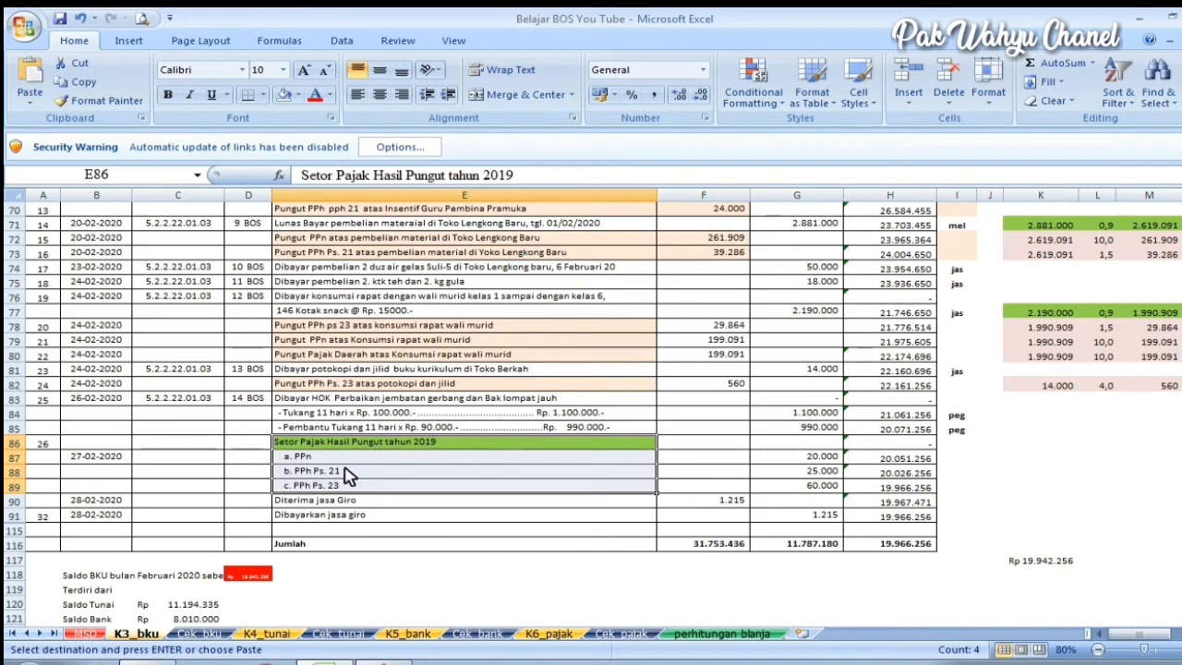
{"action": "left_click", "coordinate": [98, 462]}
{"action": "left_click_drag", "start_coordinate": [331, 461], "coordinate": [334, 487]}
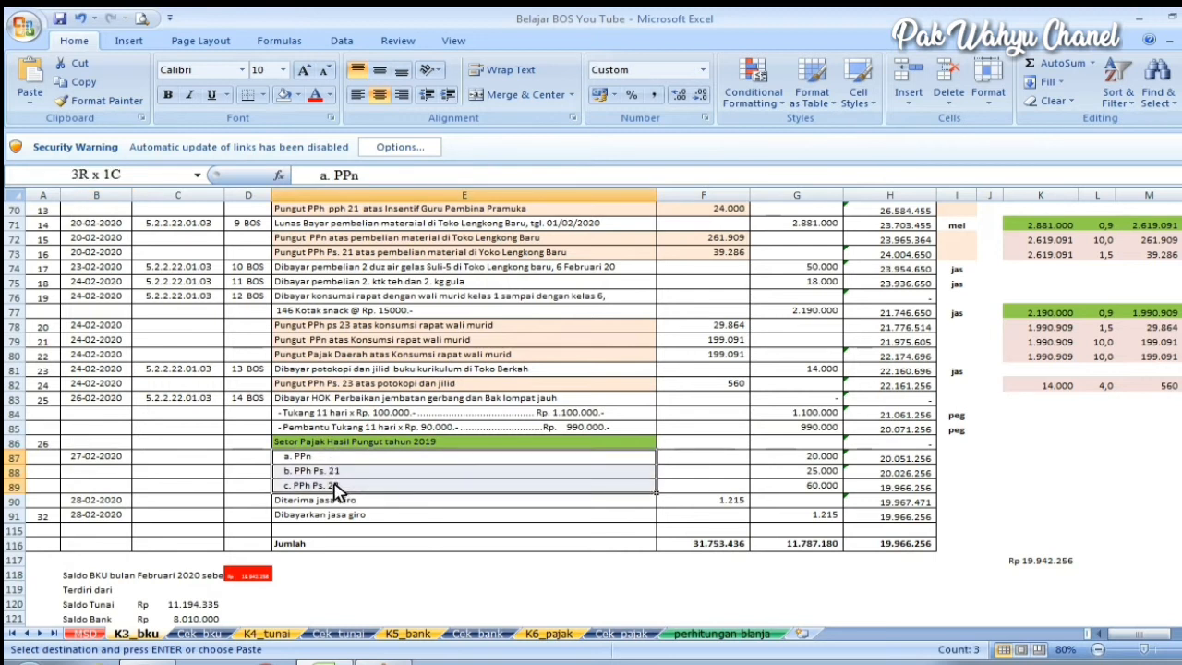
{"action": "left_click", "coordinate": [548, 634]}
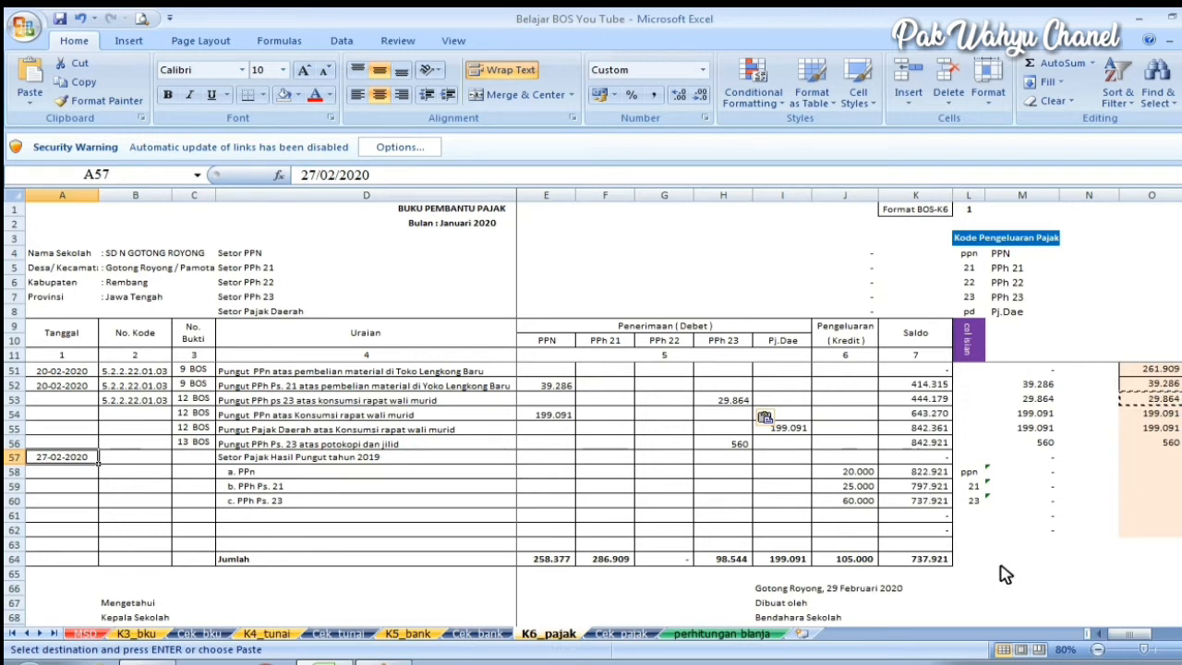
{"action": "scroll", "coordinate": [1007, 573], "scroll_direction": "up", "scroll_amount": 2}
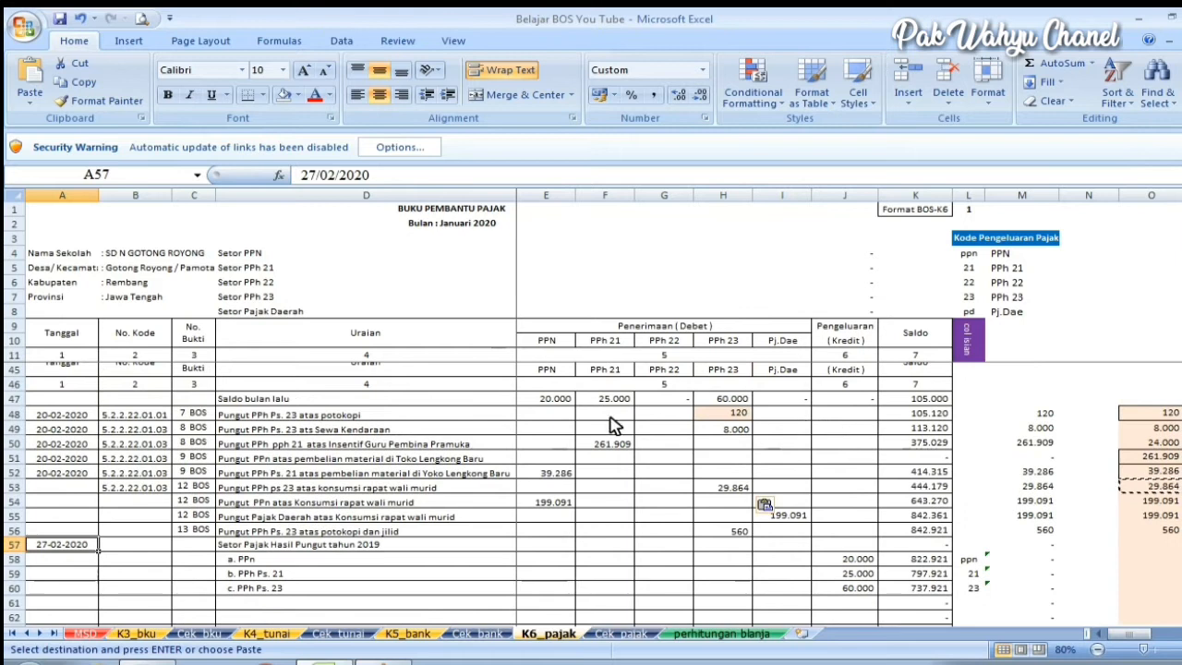
- Check the running balances in the Saldo column from K47 and the row sums in helper cells M48:M56
{"action": "left_click_drag", "start_coordinate": [911, 400], "coordinate": [914, 416]}
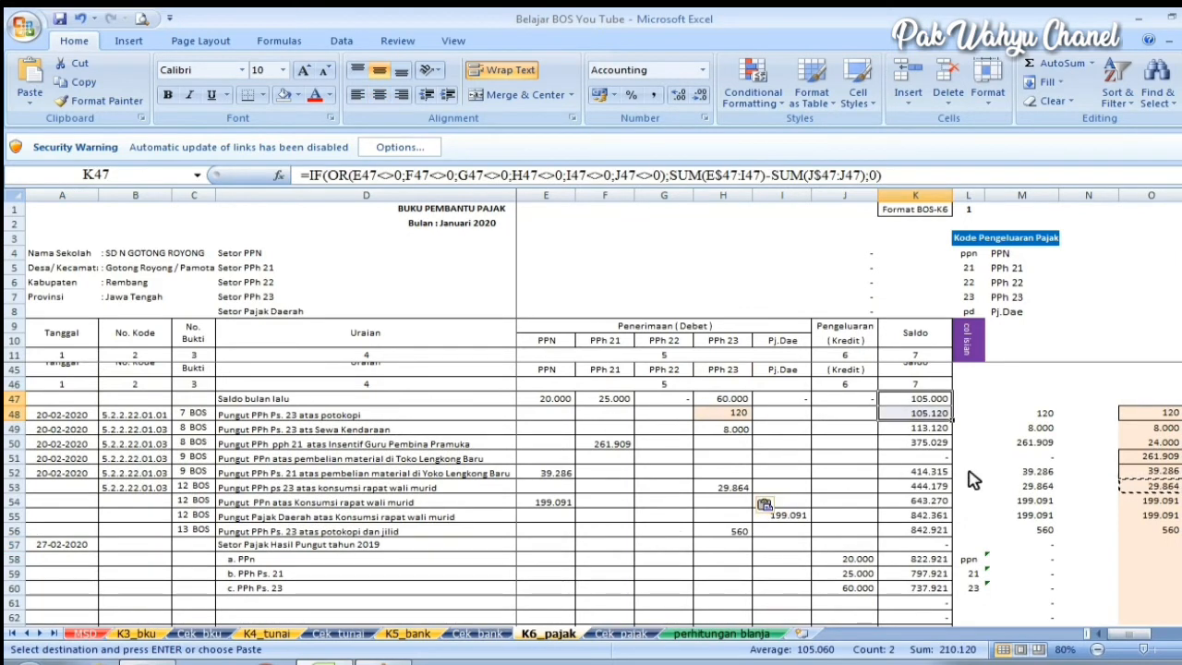
{"action": "left_click_drag", "start_coordinate": [1062, 421], "coordinate": [1068, 540]}
{"action": "scroll", "coordinate": [822, 506], "scroll_direction": "down", "scroll_amount": 2}
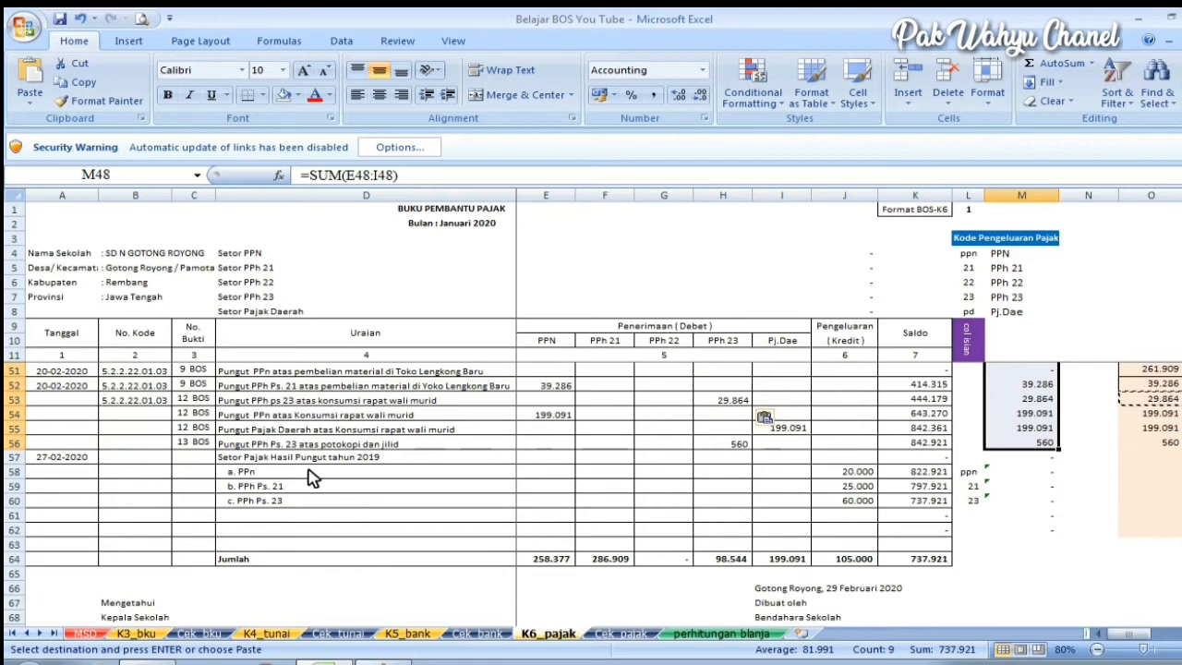
- Copy the three tax deposit amounts in J58:J60 and paste them into the helper cells from O58
{"action": "left_click", "coordinate": [854, 475]}
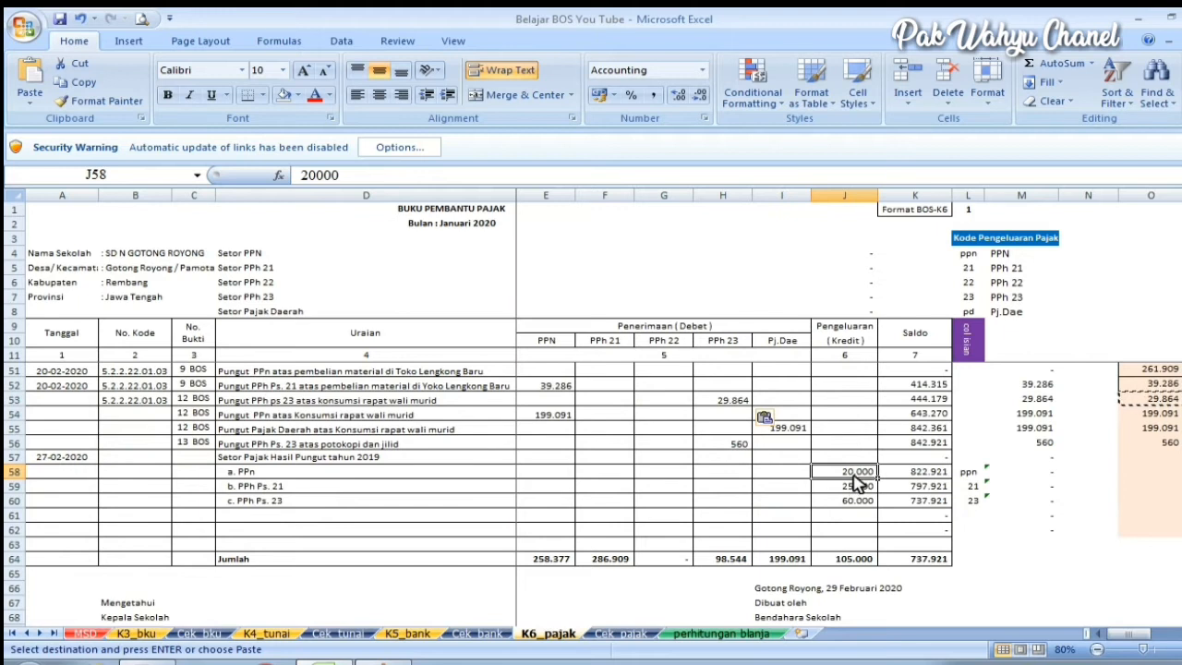
{"action": "left_click_drag", "start_coordinate": [859, 480], "coordinate": [859, 504]}
{"action": "right_click", "coordinate": [859, 504]}
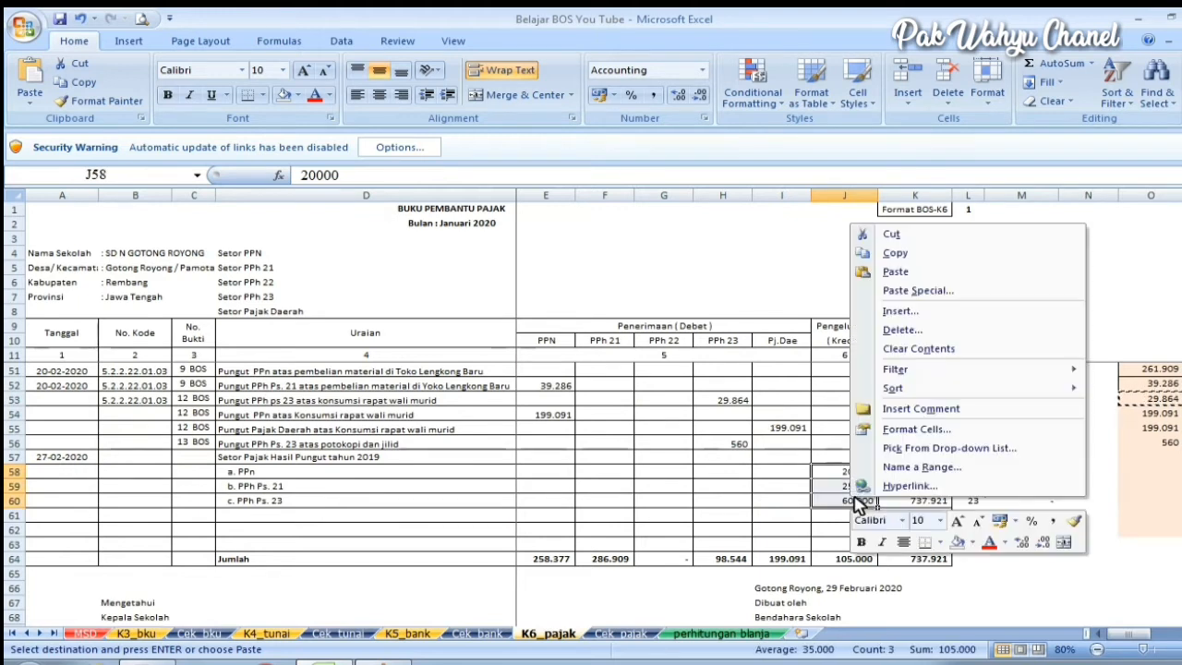
{"action": "left_click", "coordinate": [896, 253]}
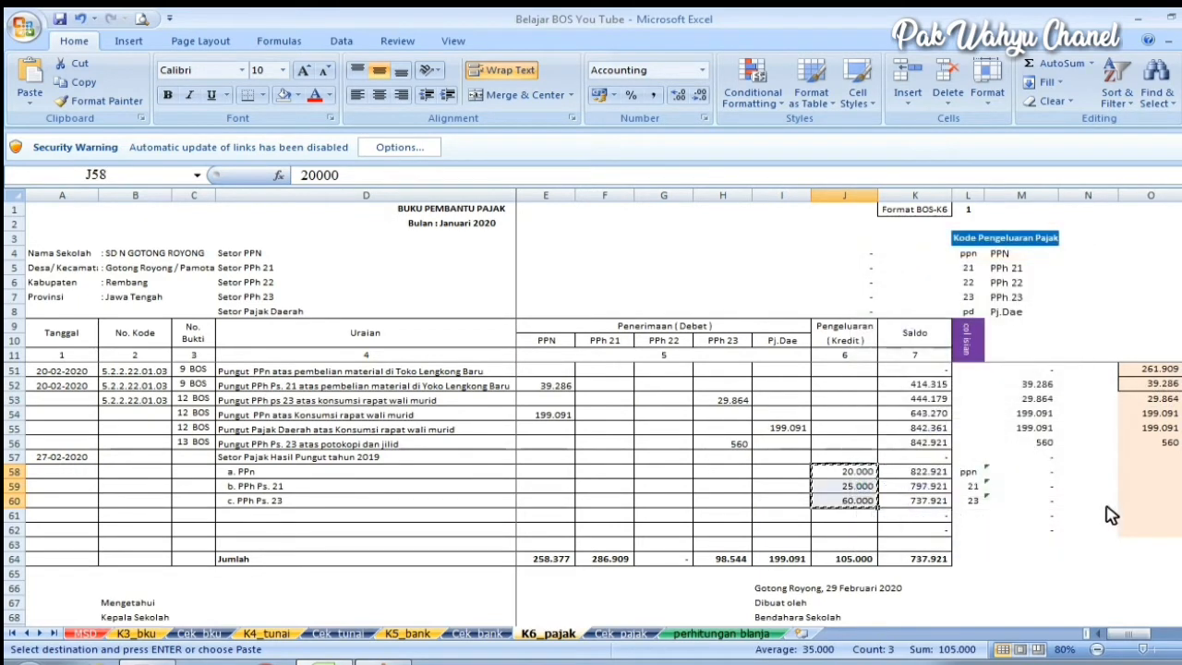
{"action": "left_click", "coordinate": [1165, 472]}
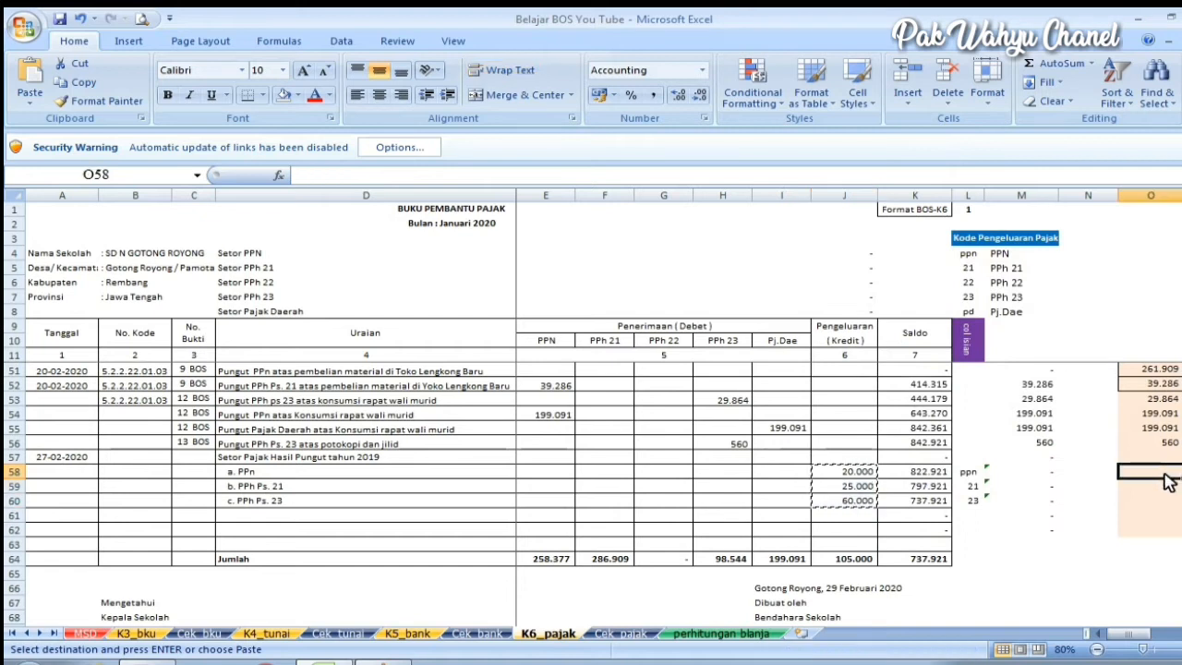
{"action": "right_click", "coordinate": [1166, 473]}
{"action": "left_click", "coordinate": [967, 249]}
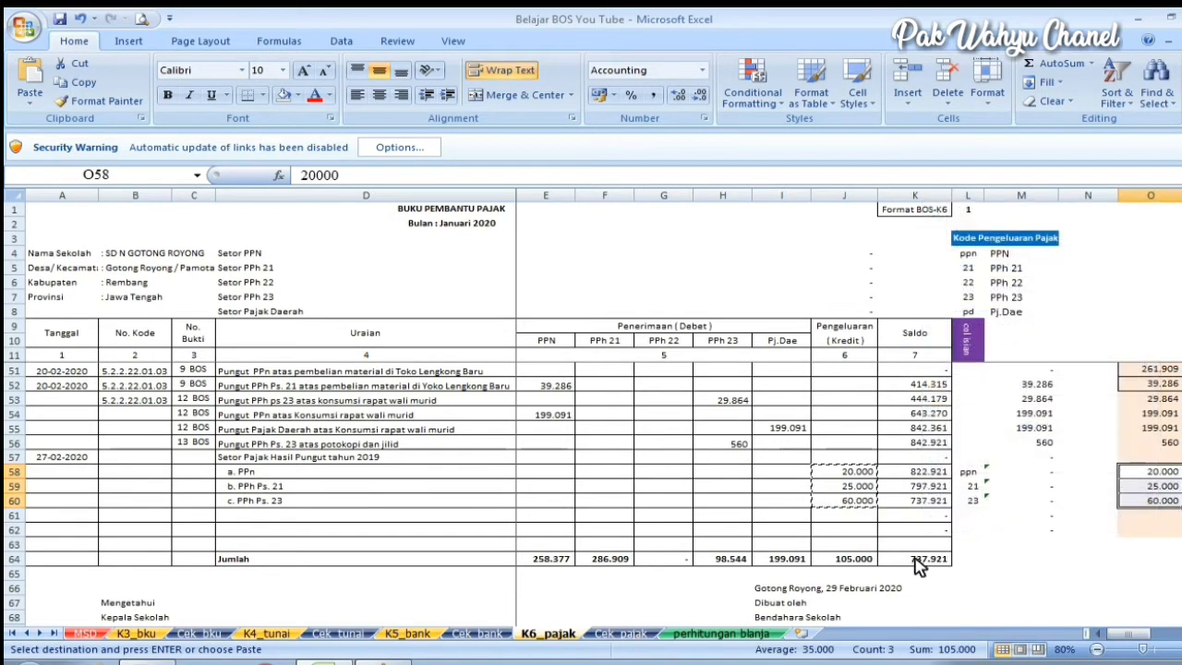
- Clear the deposit amounts in J58:J61 and the tax codes in L58:L60
{"action": "left_click_drag", "start_coordinate": [854, 473], "coordinate": [859, 515]}
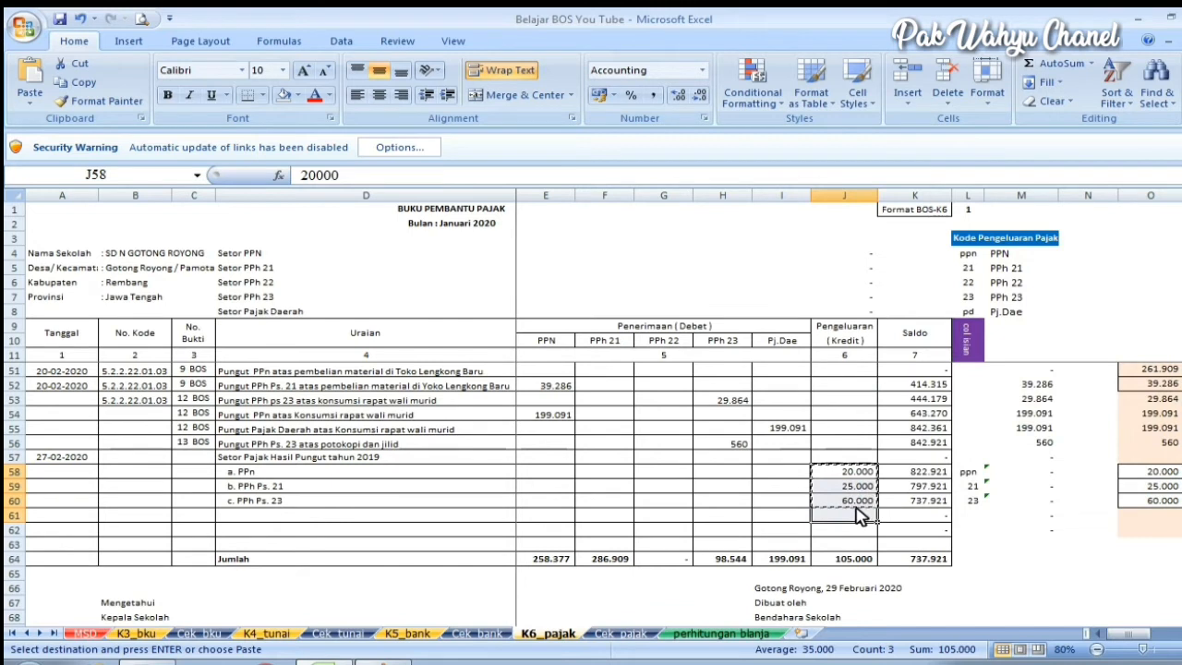
{"action": "key", "text": "Delete"}
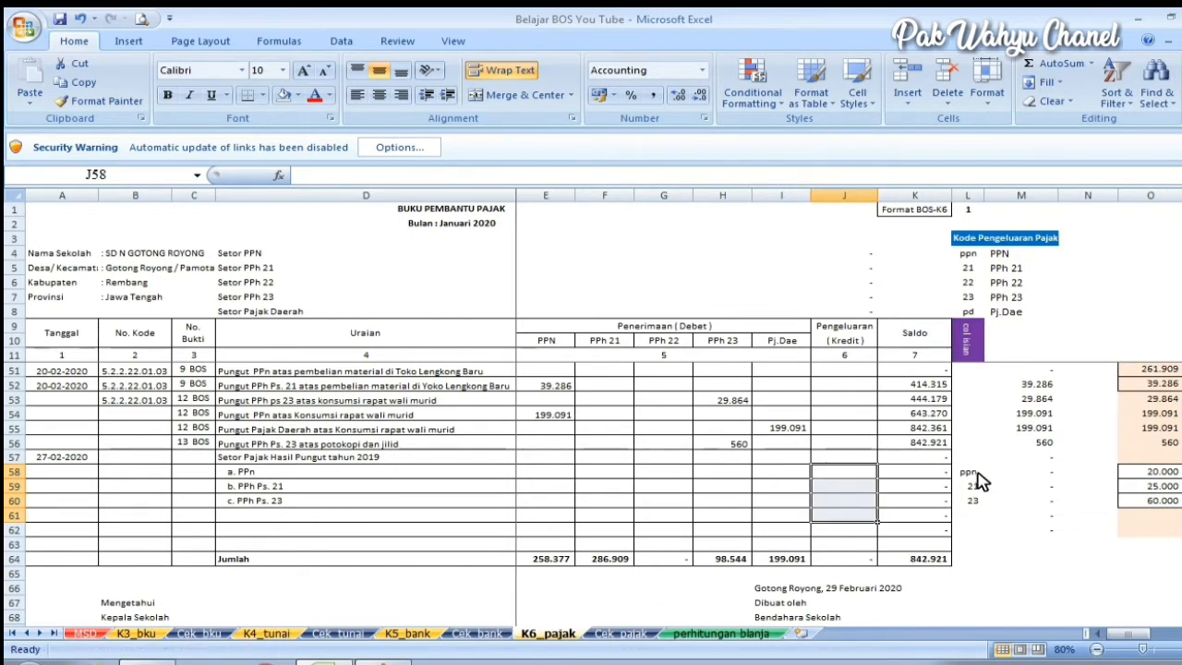
{"action": "left_click_drag", "start_coordinate": [973, 473], "coordinate": [971, 523]}
{"action": "left_click", "coordinate": [1008, 533]}
{"action": "left_click_drag", "start_coordinate": [971, 474], "coordinate": [976, 504]}
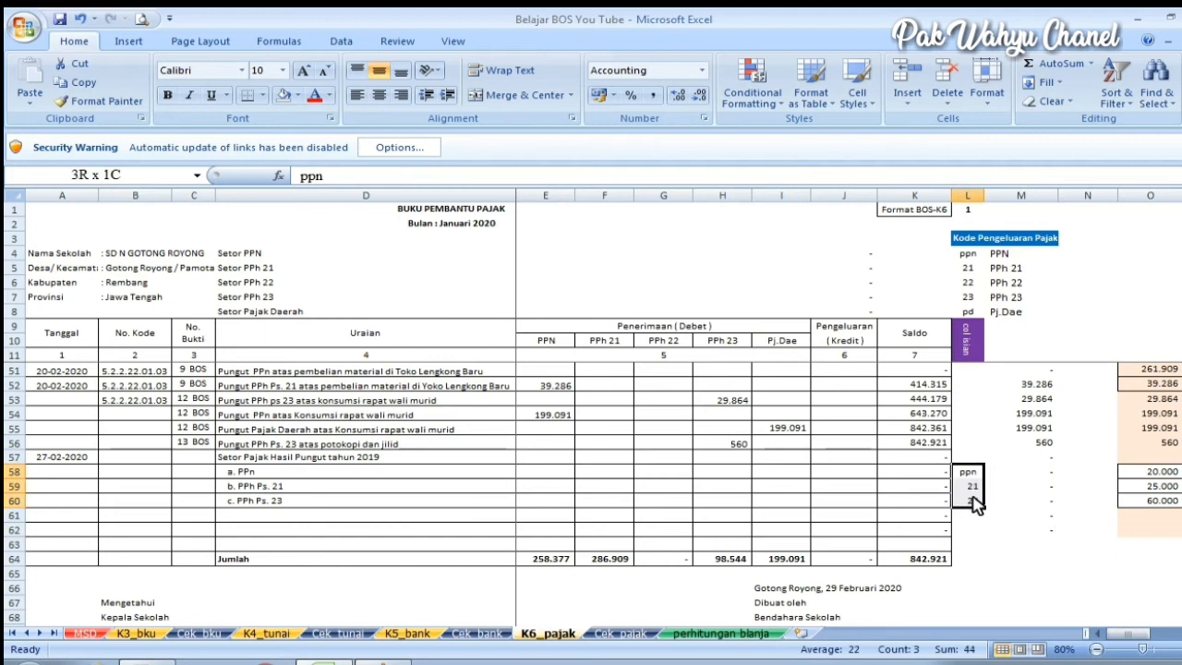
{"action": "key", "text": "Delete"}
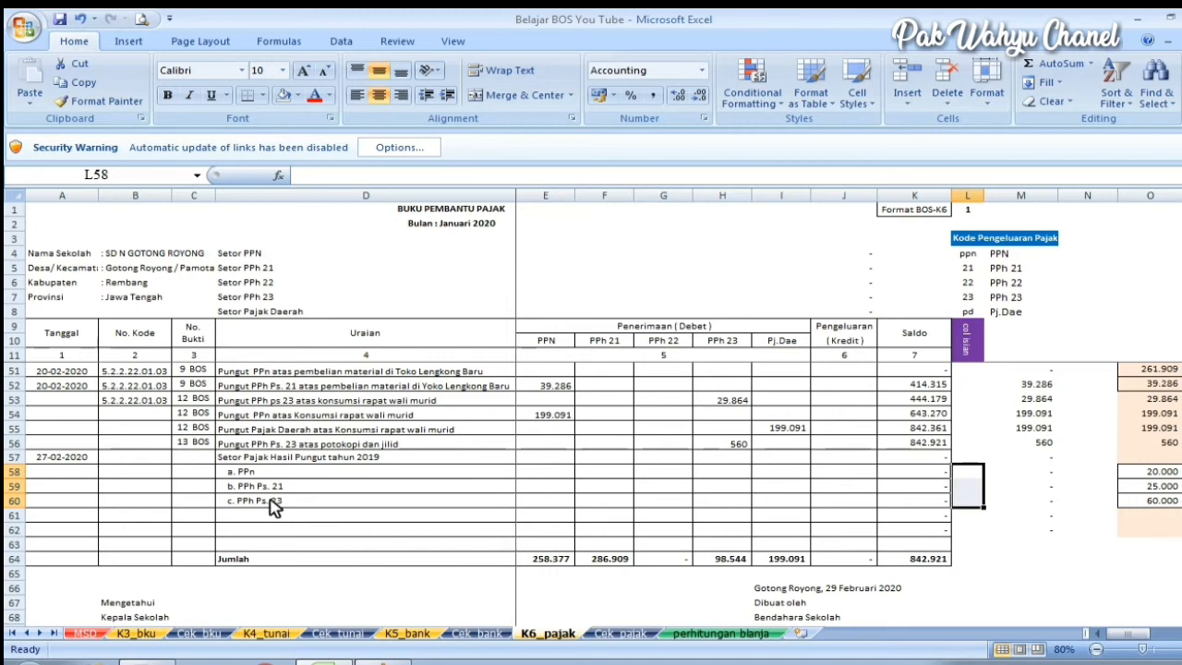
- Copy the amounts in helper cells O58:O60 and paste them as values only into the Pengeluaran (Kredit) column from J58
{"action": "left_click", "coordinate": [854, 473]}
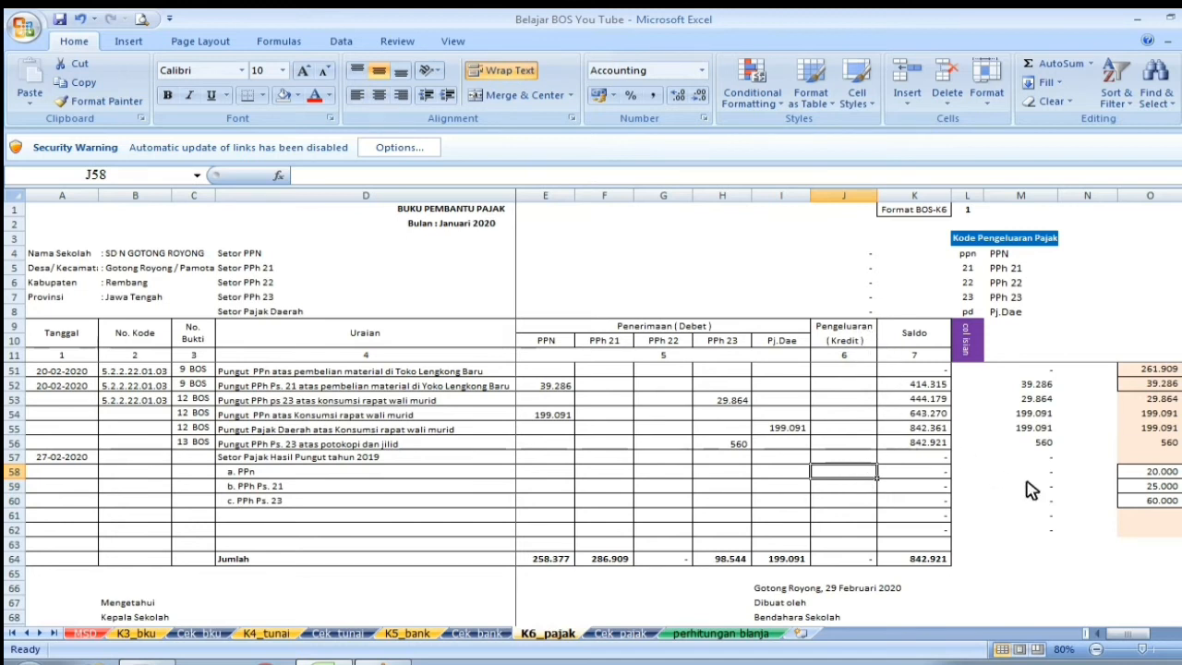
{"action": "left_click_drag", "start_coordinate": [1154, 473], "coordinate": [1159, 504]}
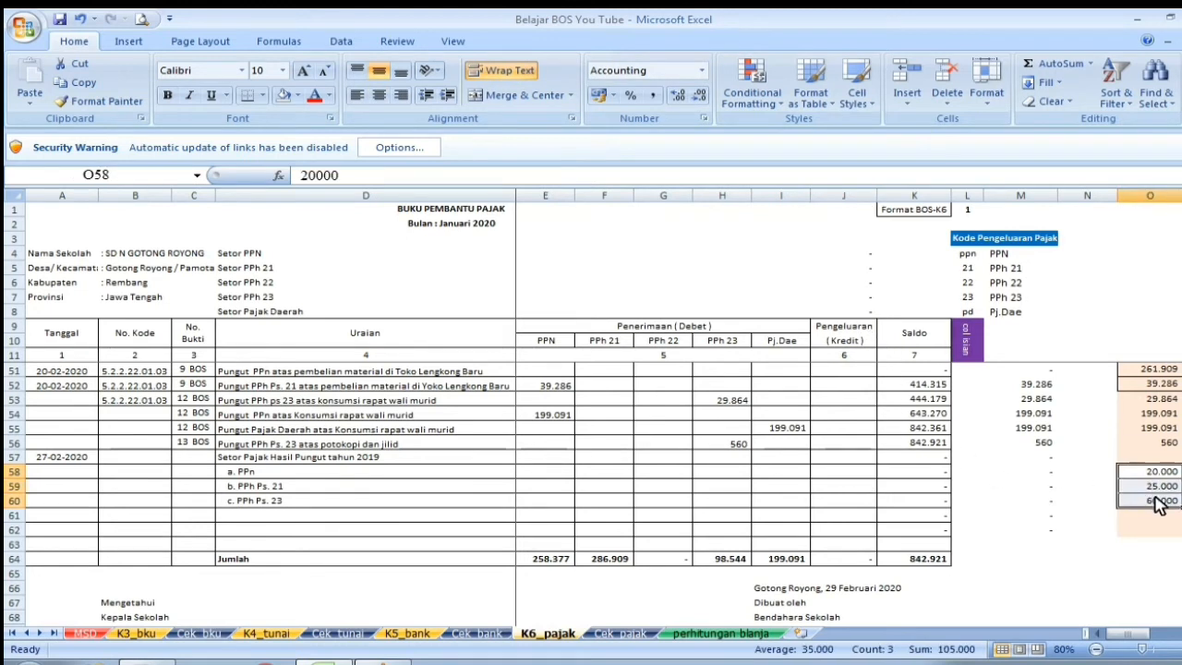
{"action": "right_click", "coordinate": [1159, 504]}
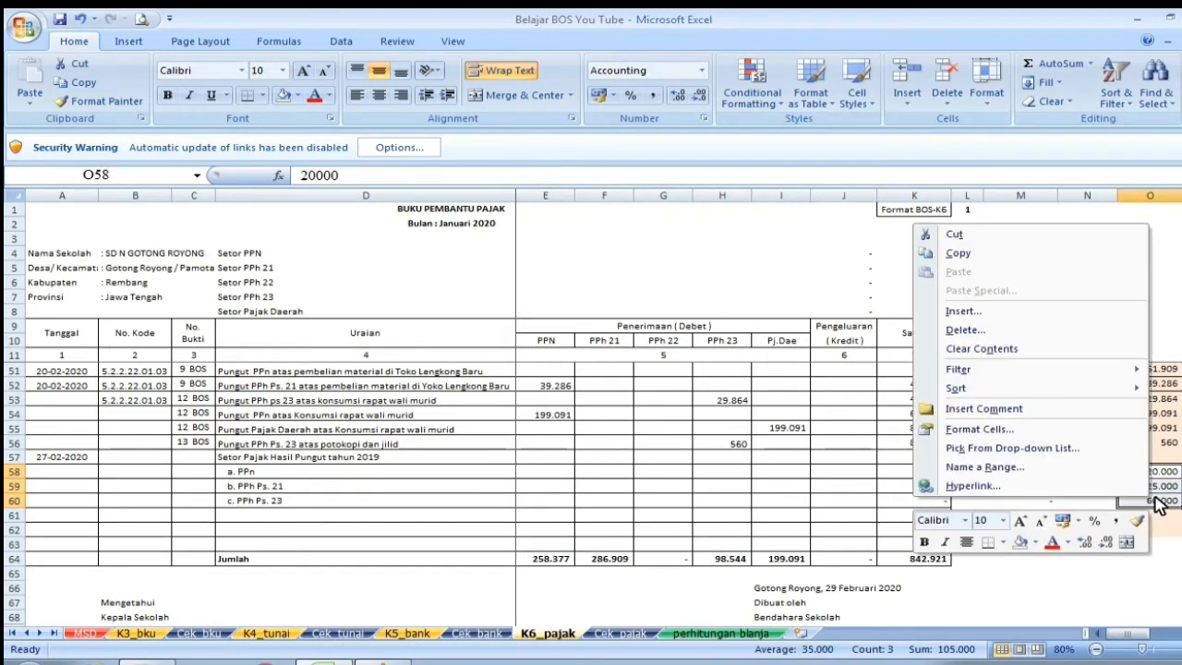
{"action": "left_click", "coordinate": [960, 253]}
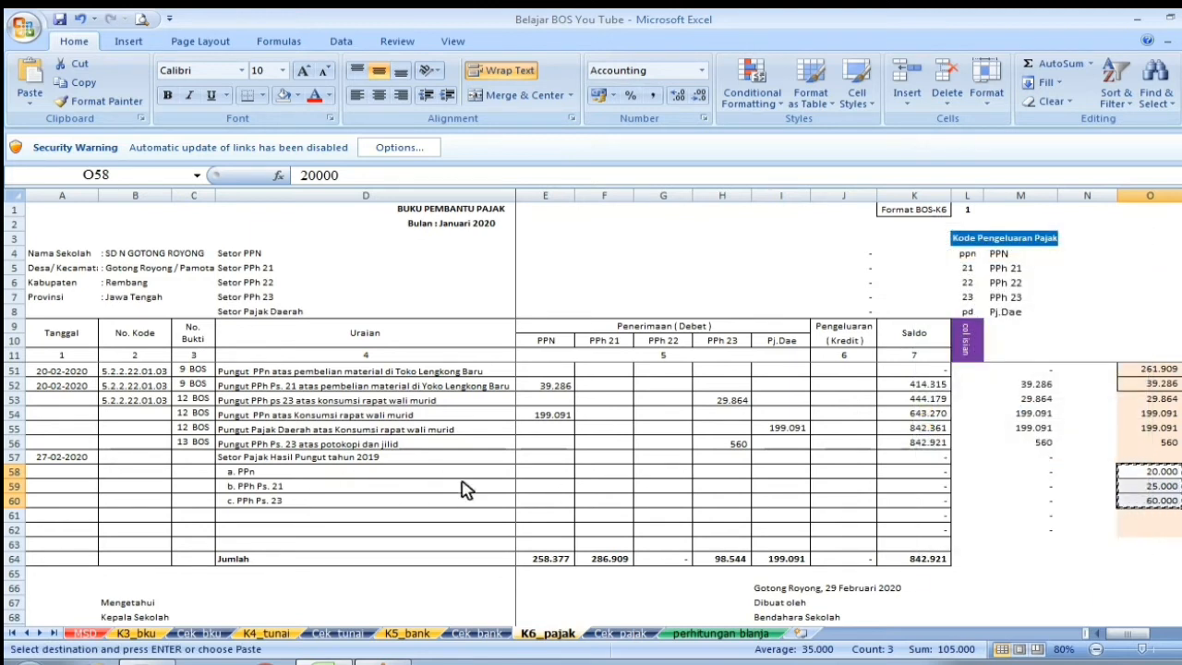
{"action": "left_click", "coordinate": [842, 474]}
{"action": "right_click", "coordinate": [844, 475]}
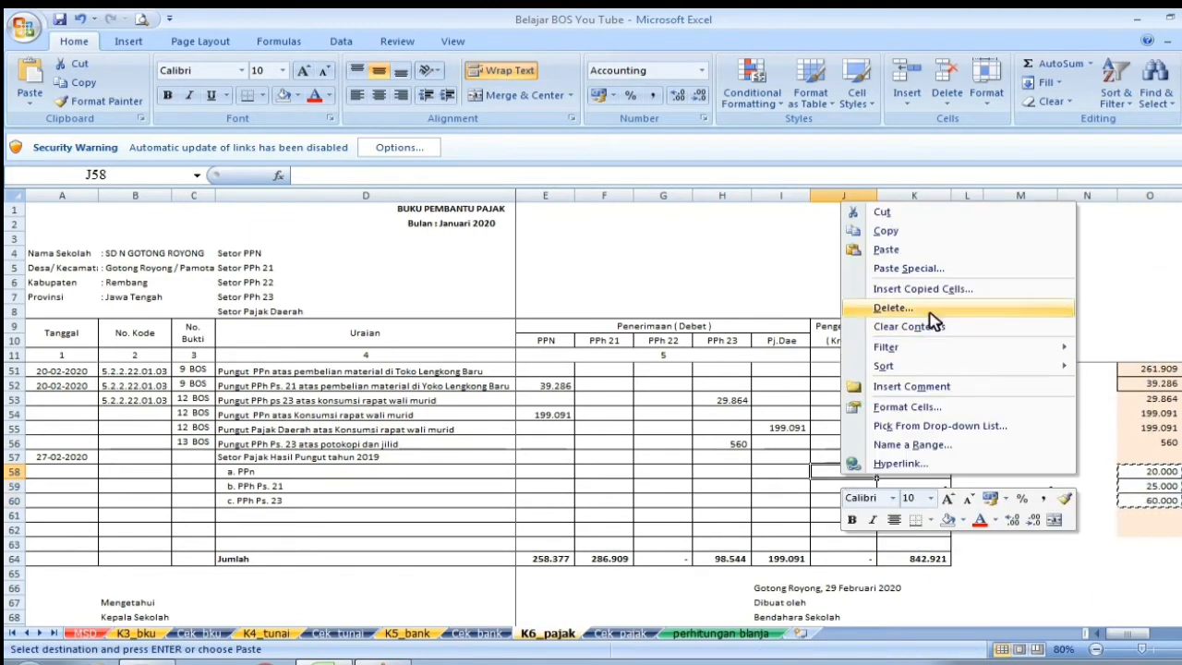
{"action": "left_click", "coordinate": [924, 268]}
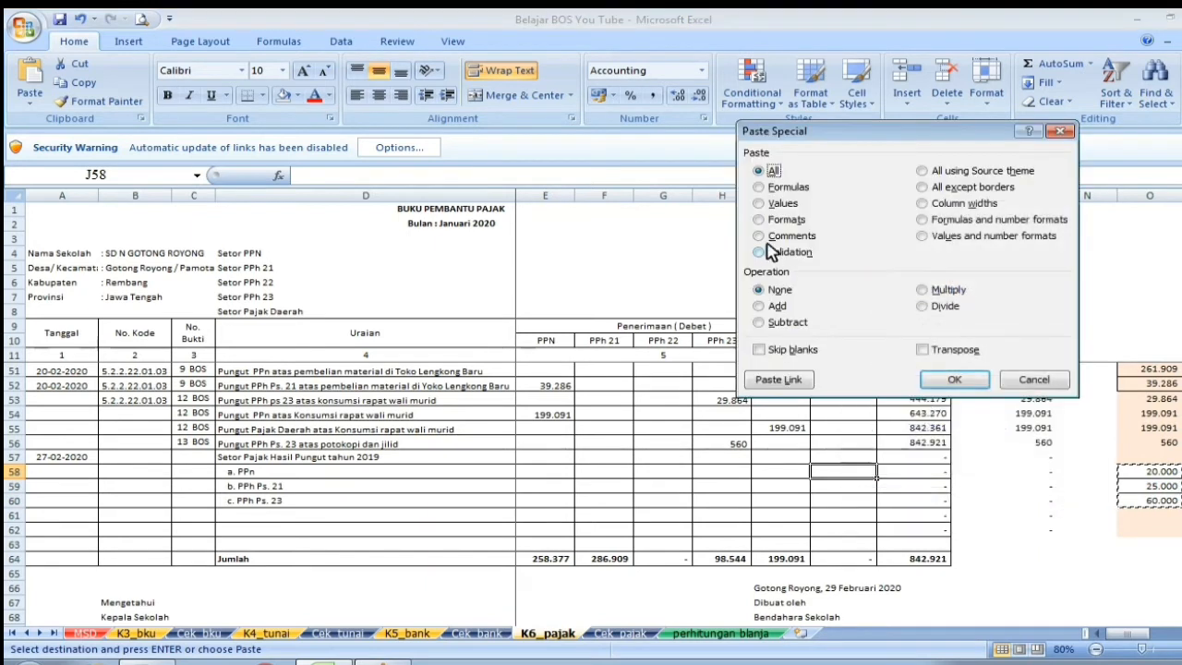
{"action": "left_click", "coordinate": [776, 203]}
{"action": "left_click", "coordinate": [955, 379]}
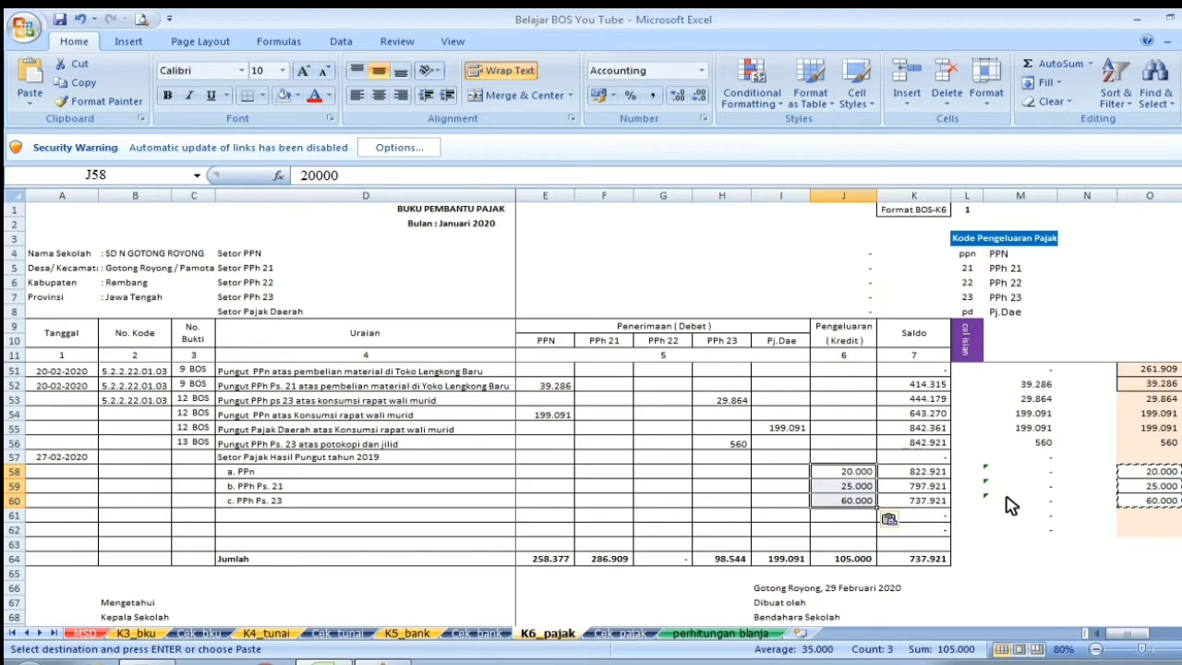
- Consult the Kode Pengeluaran Pajak list and enter the codes ppn, 21 and 23 in L58:L60 for the three deposits
{"action": "left_click", "coordinate": [981, 472]}
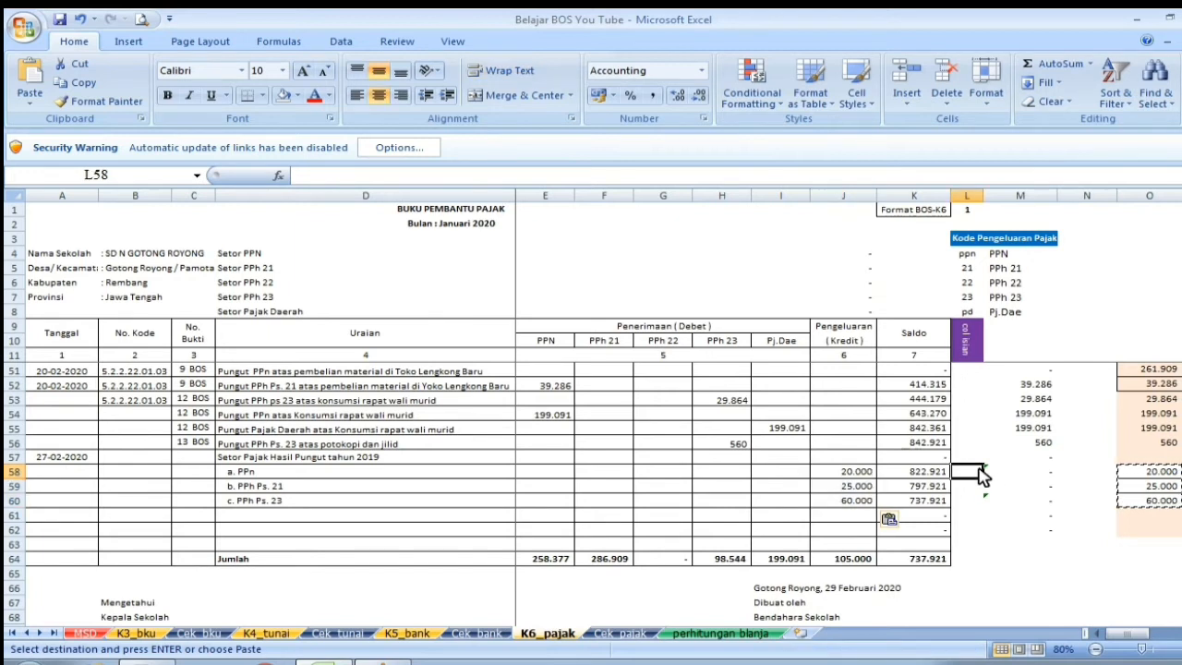
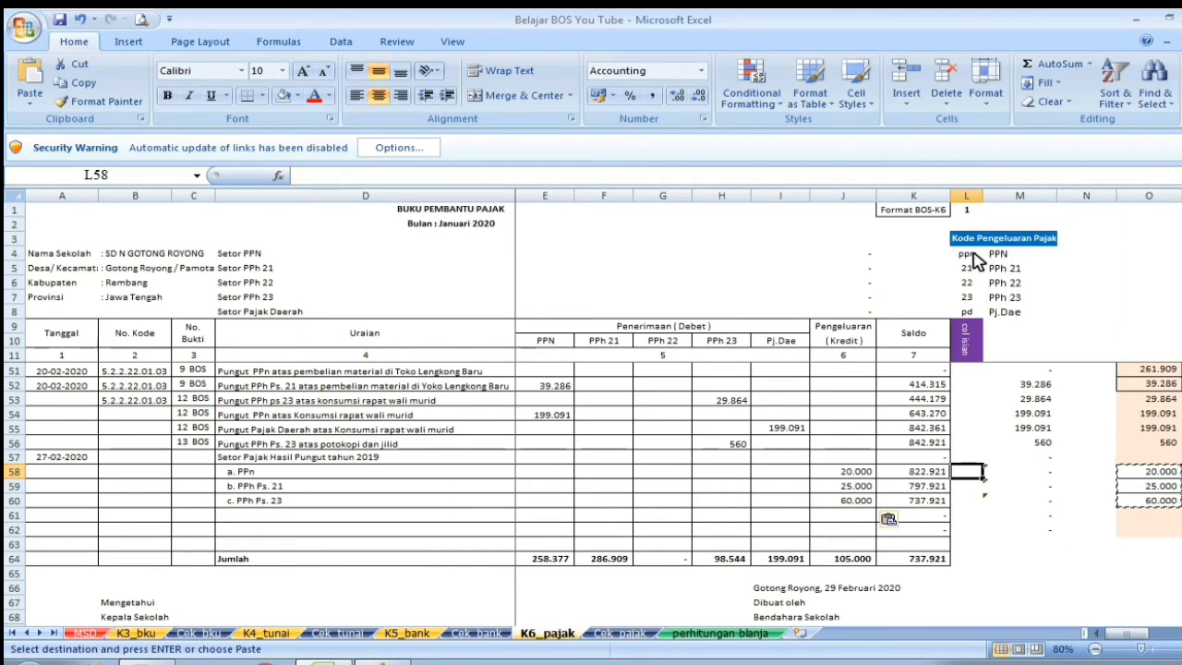
{"action": "left_click_drag", "start_coordinate": [973, 252], "coordinate": [1027, 323]}
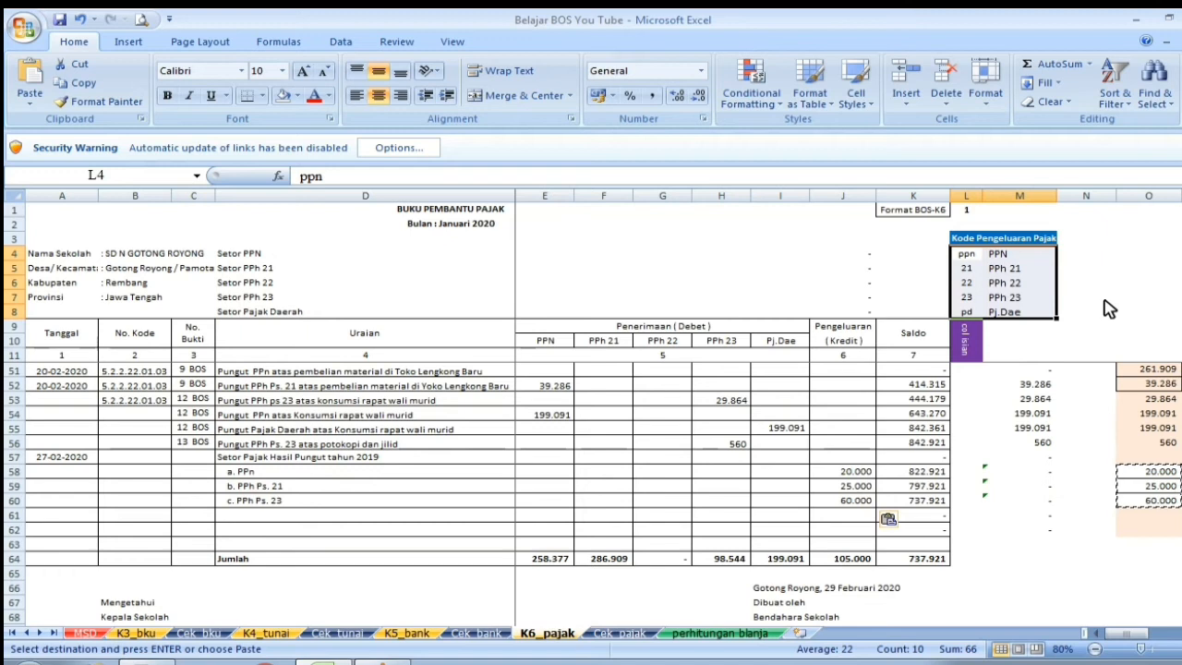
{"action": "left_click", "coordinate": [968, 471]}
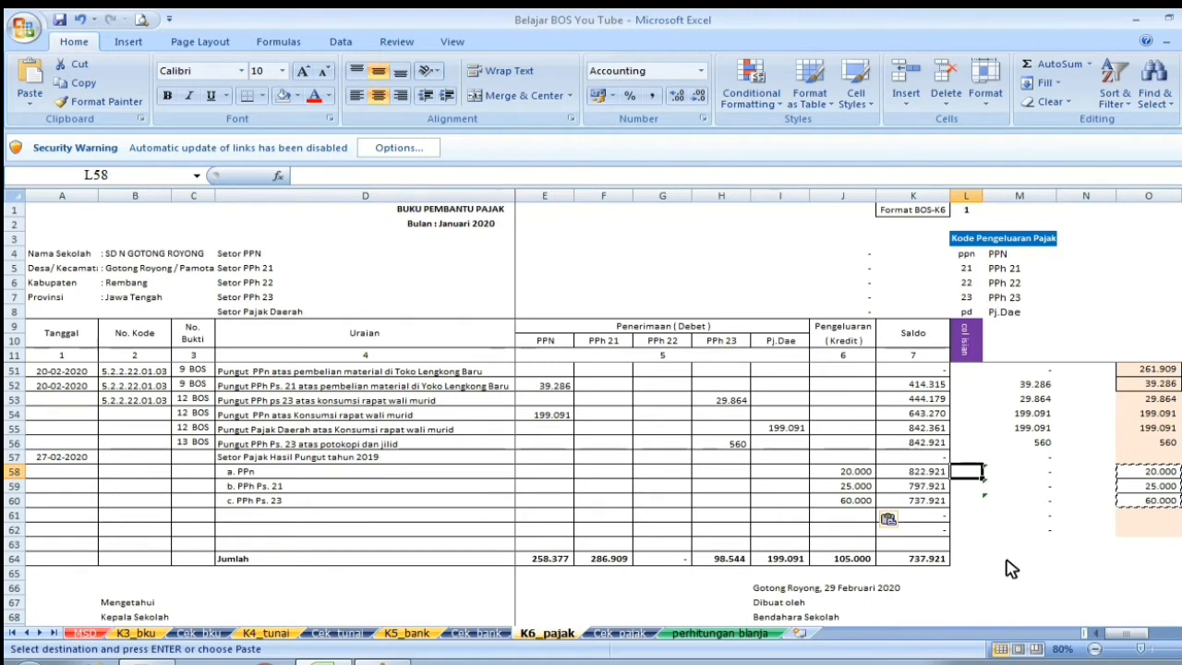
{"action": "type", "text": "ppn"}
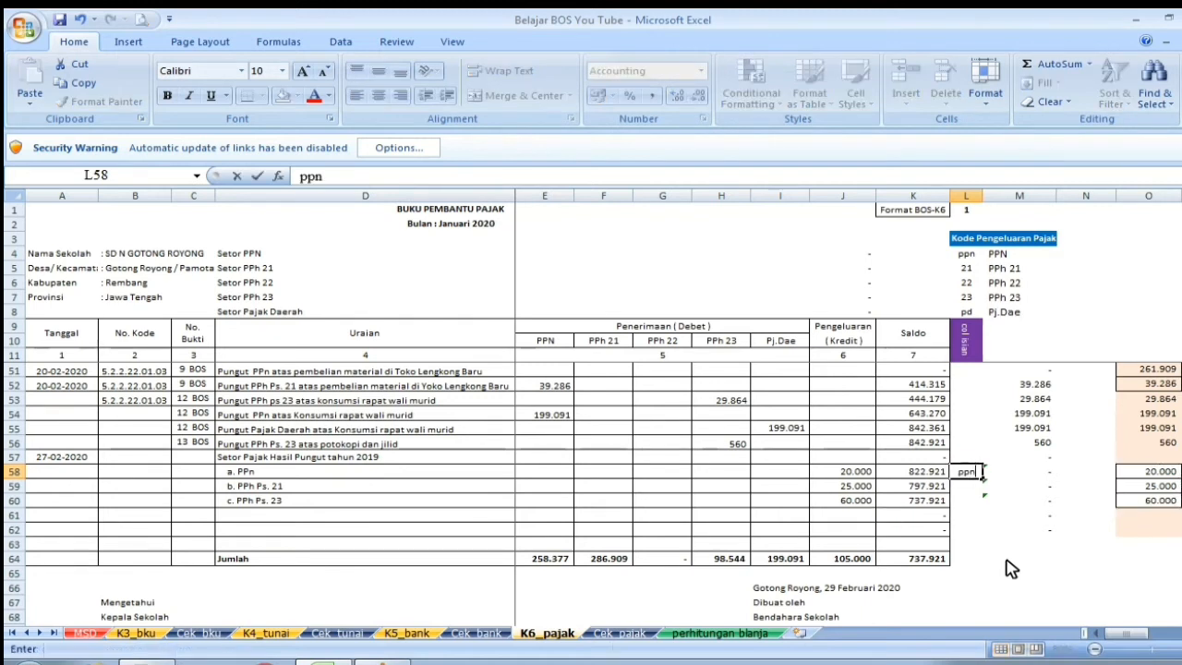
{"action": "key", "text": "Return"}
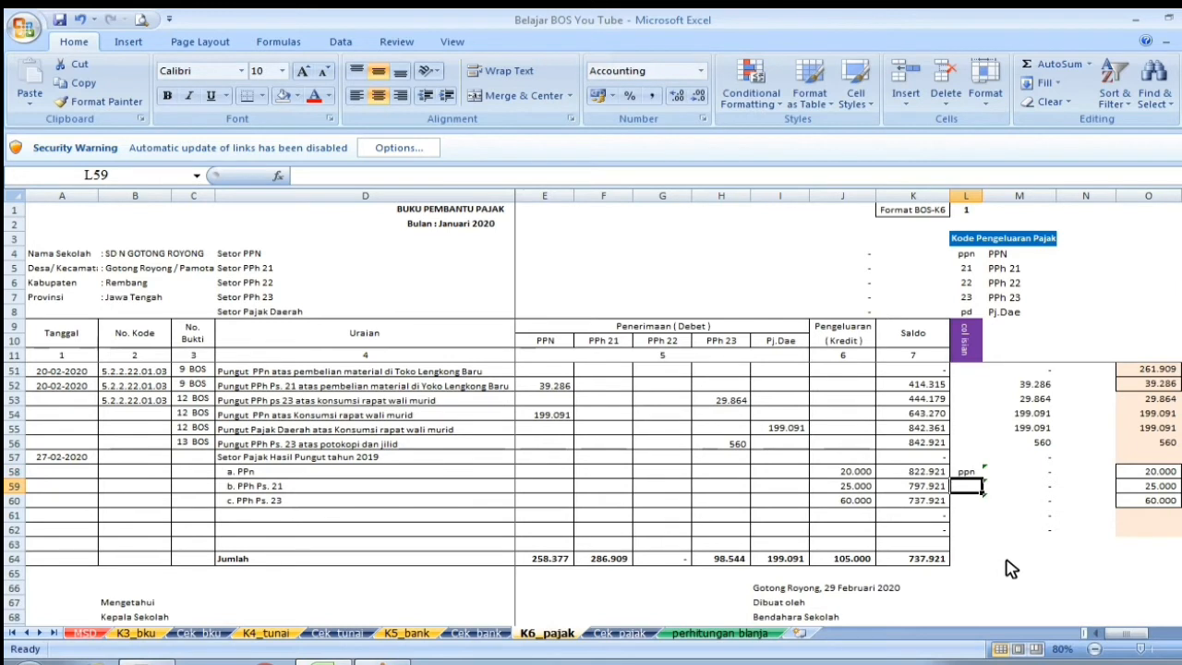
{"action": "type", "text": "21"}
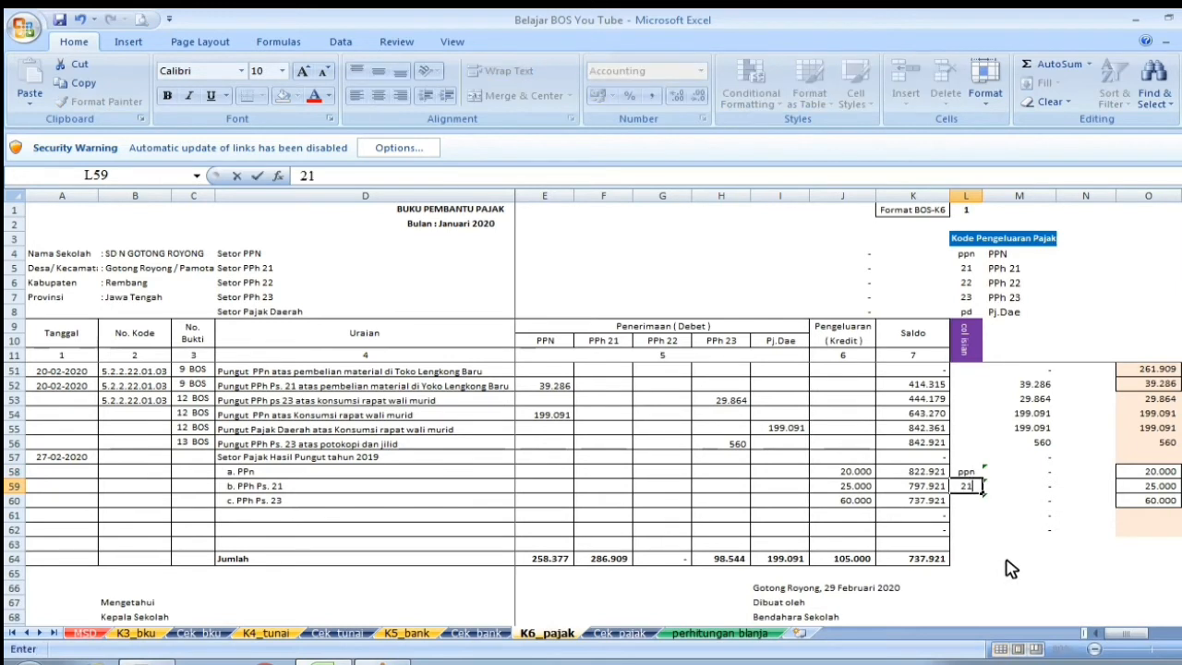
{"action": "key", "text": "Return"}
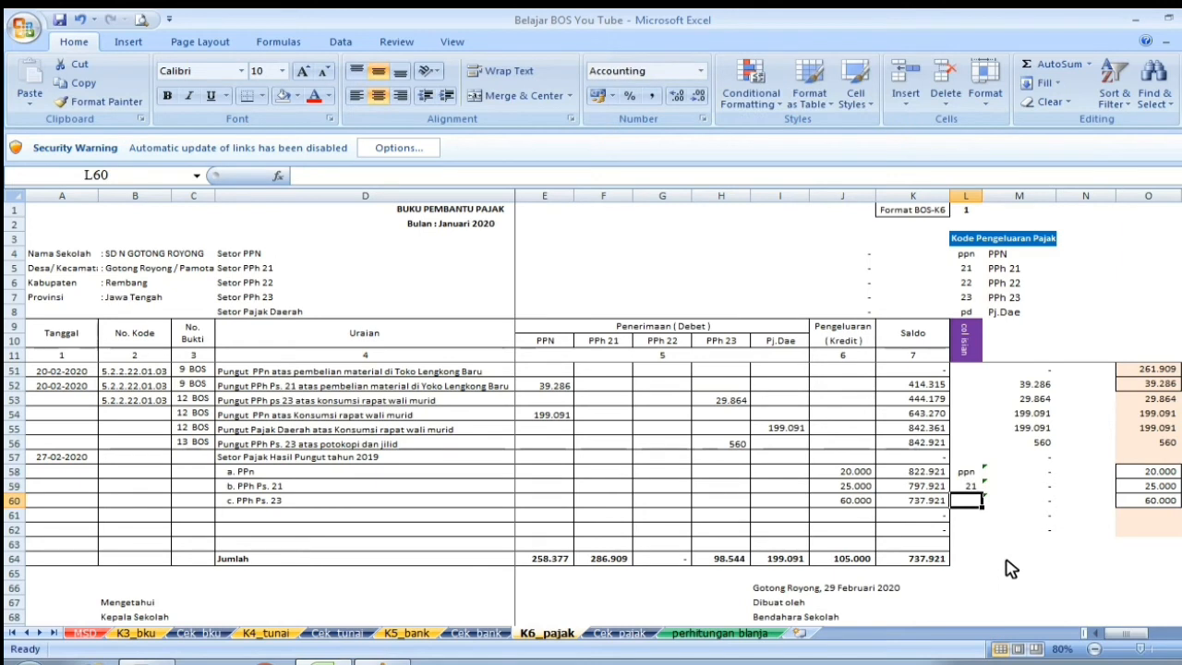
{"action": "type", "text": "23"}
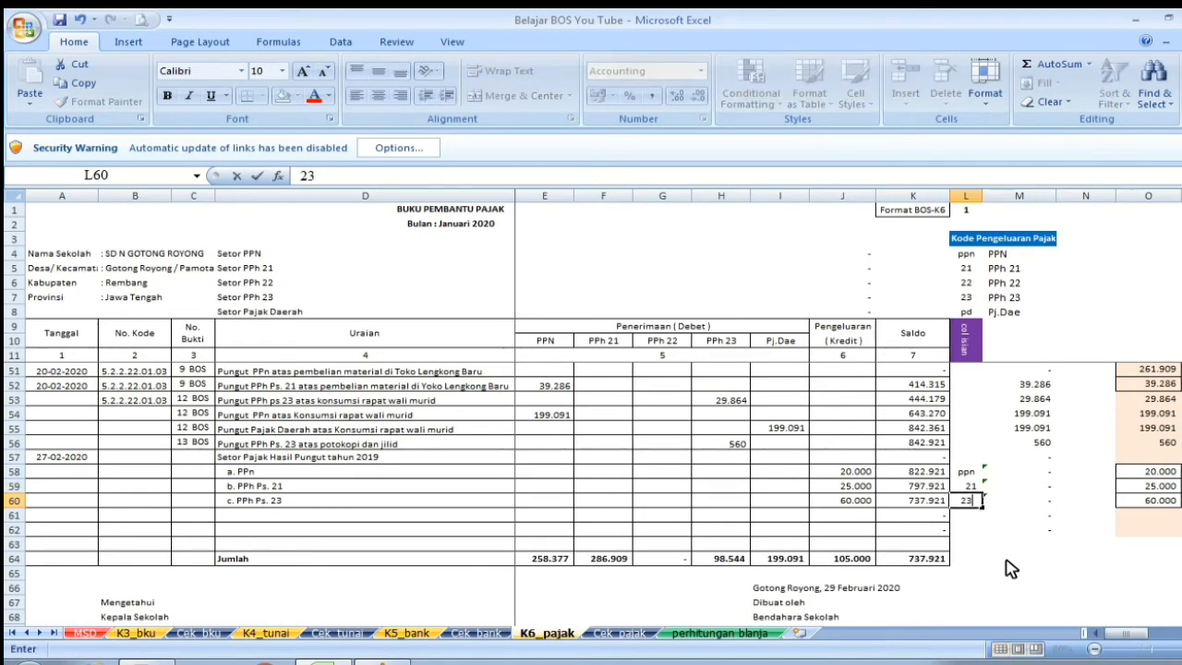
{"action": "left_click", "coordinate": [1018, 560]}
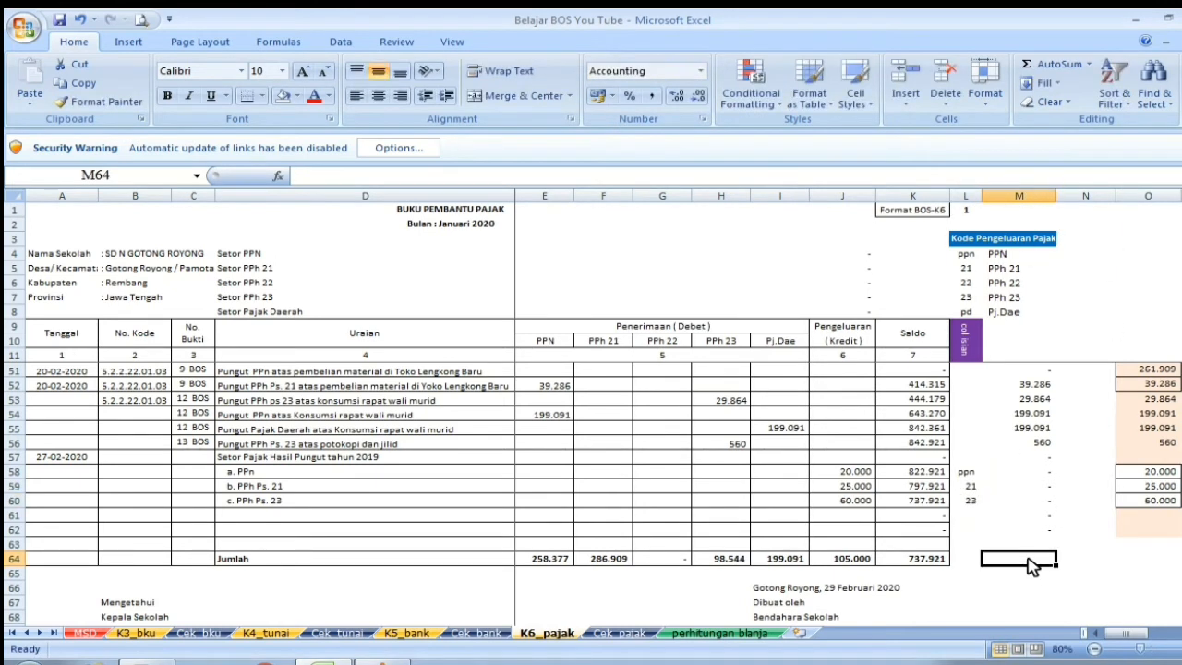
{"action": "scroll", "coordinate": [1016, 564], "scroll_direction": "down", "scroll_amount": 7}
{"action": "scroll", "coordinate": [1016, 563], "scroll_direction": "up", "scroll_amount": 7}
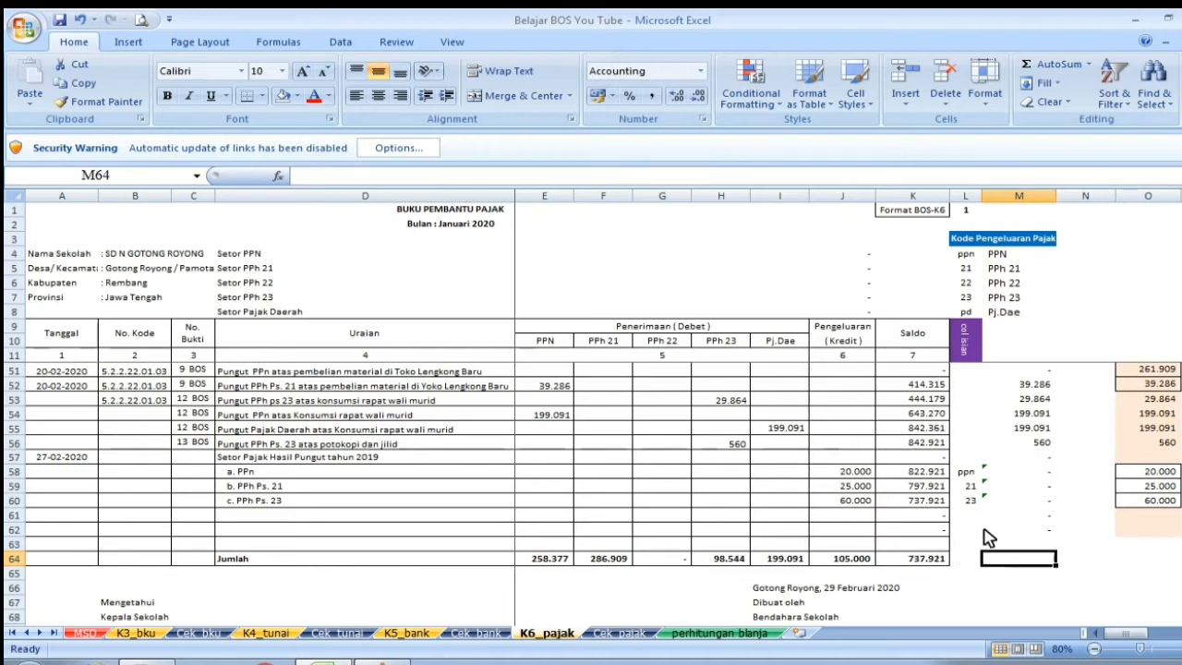
{"action": "scroll", "coordinate": [713, 542], "scroll_direction": "down", "scroll_amount": 5}
{"action": "scroll", "coordinate": [717, 544], "scroll_direction": "up", "scroll_amount": 5}
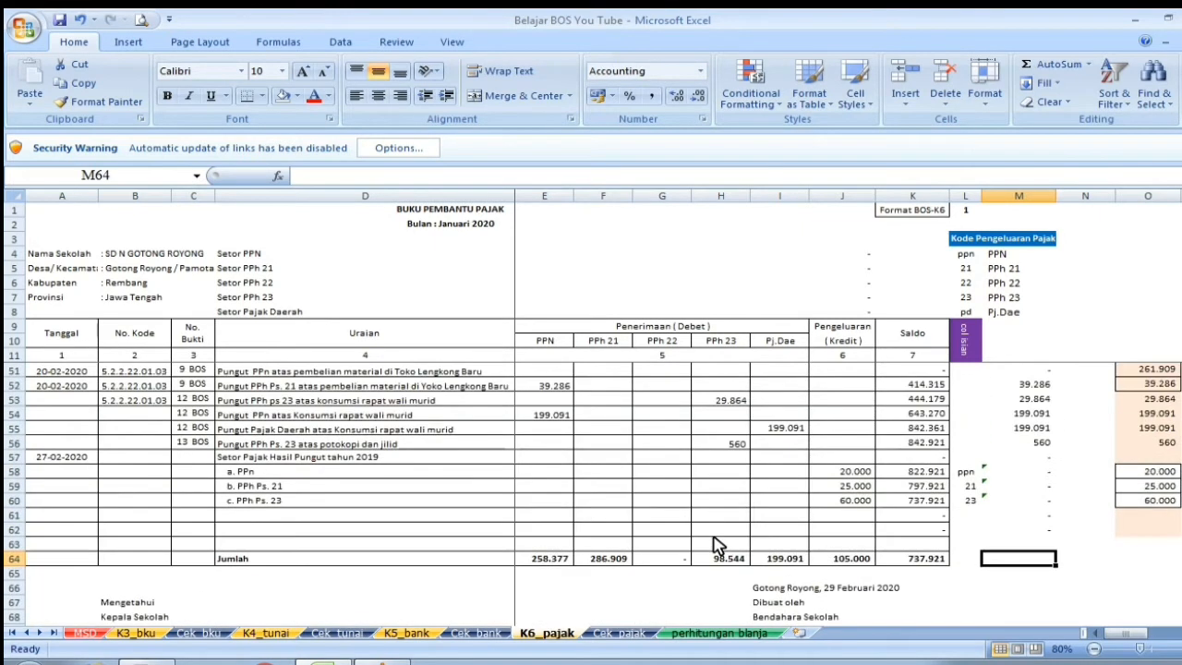
- Review the Cek_pajak sheet's February tax entries, tax type columns F:J, and the Jumlah Setor and Jumlah Belum Setor rows
{"action": "left_click", "coordinate": [634, 636]}
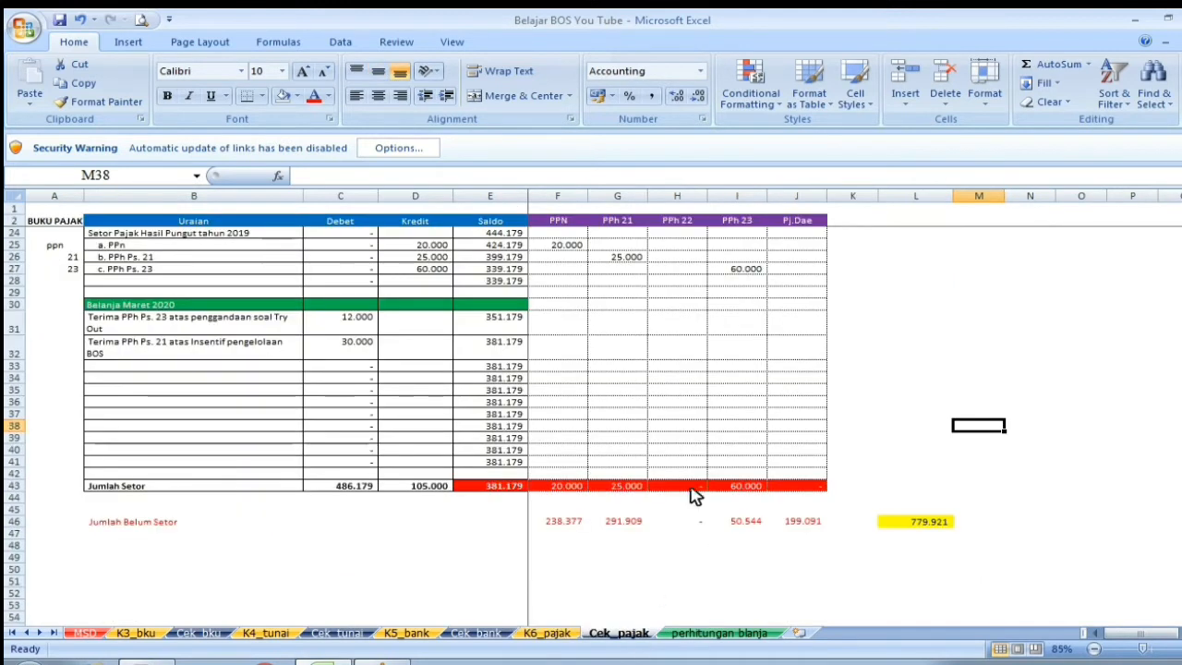
{"action": "scroll", "coordinate": [733, 382], "scroll_direction": "up", "scroll_amount": 4}
{"action": "scroll", "coordinate": [639, 322], "scroll_direction": "up", "scroll_amount": 1}
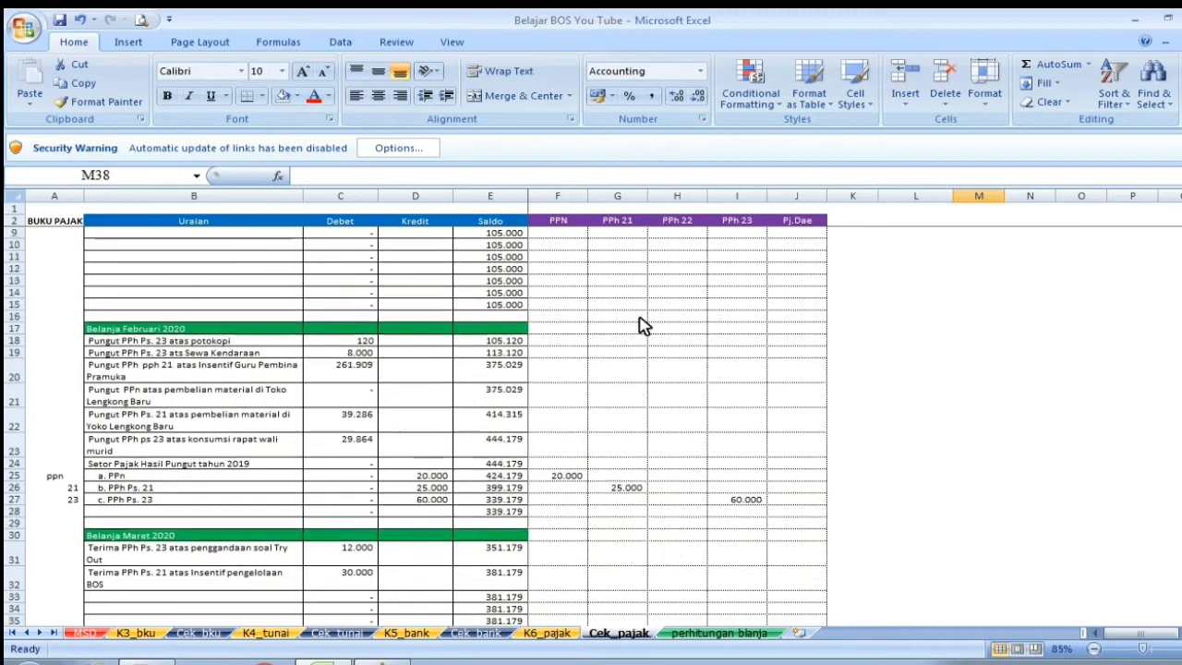
{"action": "scroll", "coordinate": [633, 331], "scroll_direction": "down", "scroll_amount": 2}
{"action": "scroll", "coordinate": [618, 337], "scroll_direction": "up", "scroll_amount": 4}
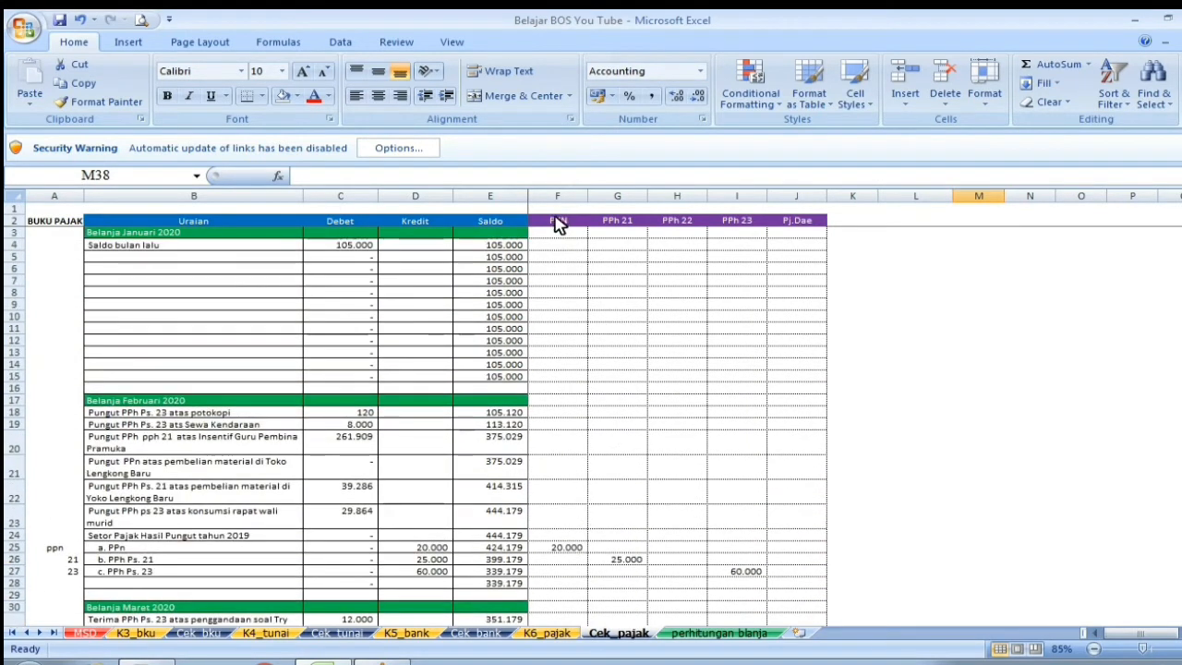
{"action": "left_click_drag", "start_coordinate": [554, 198], "coordinate": [810, 236]}
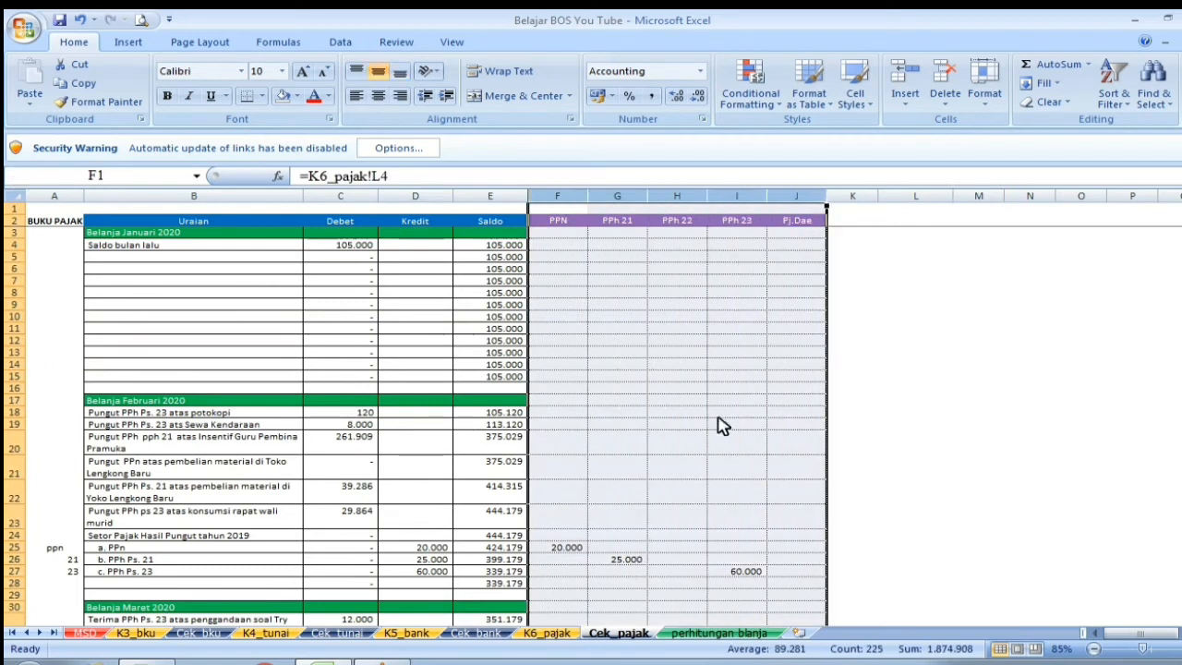
{"action": "scroll", "coordinate": [723, 425], "scroll_direction": "down", "scroll_amount": 6}
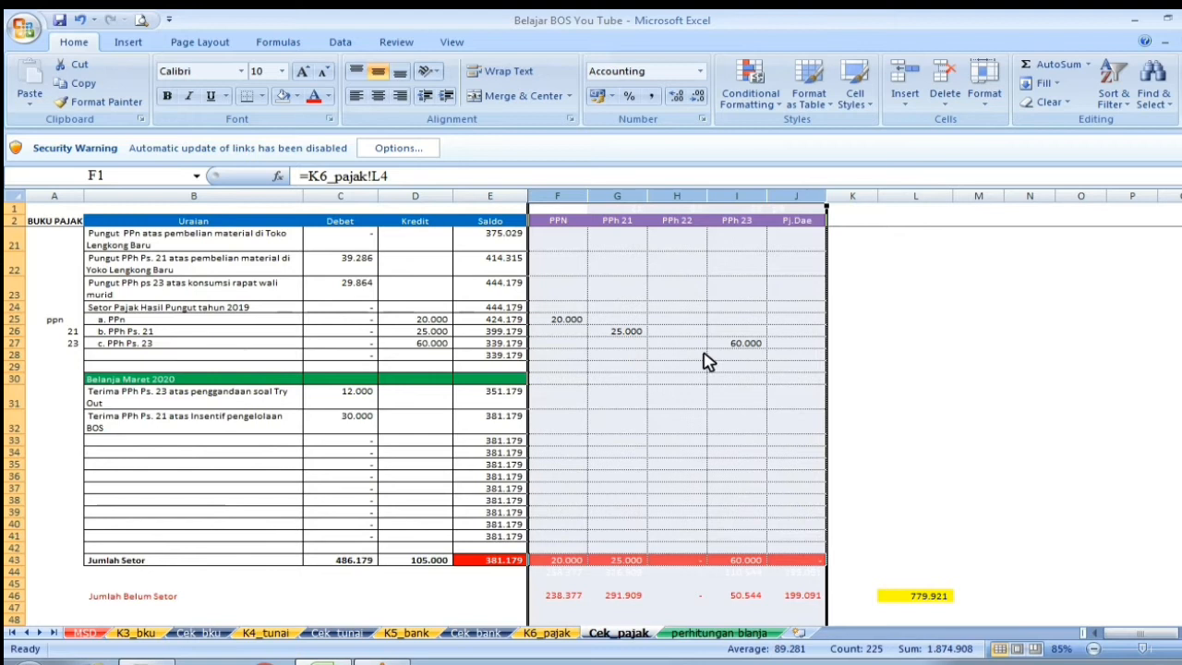
- Review the Uraian, Debet, Kredit and Saldo columns B:E in Cek_pajak from January to March 2020, including the Jumlah Setor row
{"action": "scroll", "coordinate": [708, 365], "scroll_direction": "up", "scroll_amount": 6}
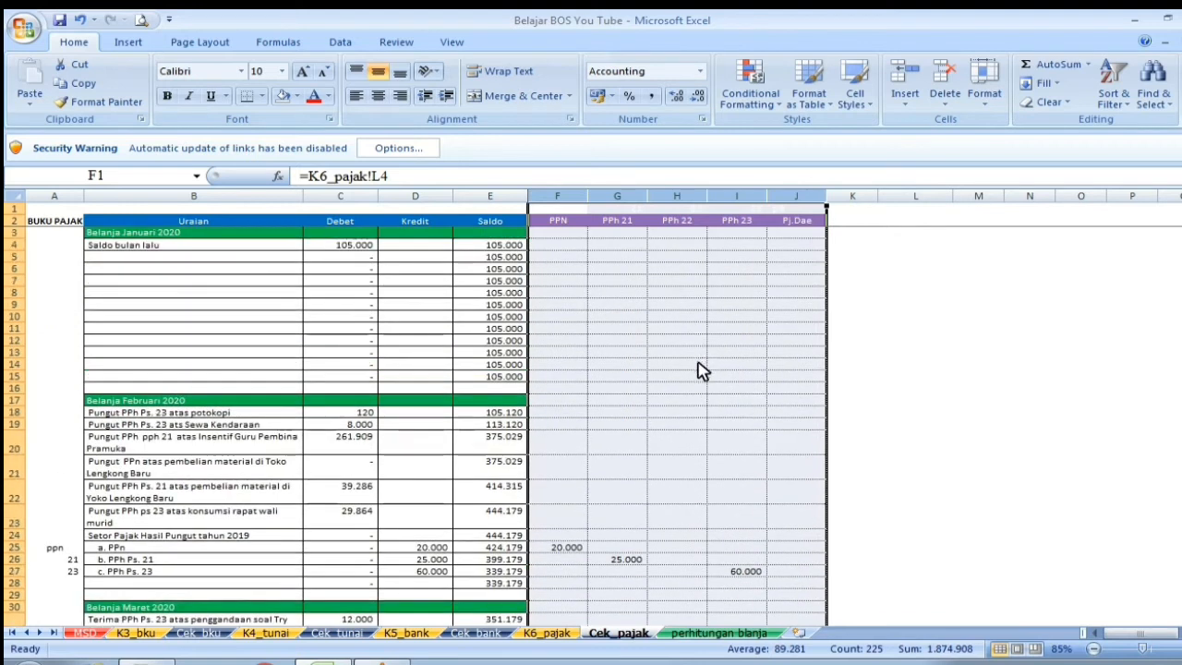
{"action": "left_click", "coordinate": [295, 331]}
{"action": "left_click_drag", "start_coordinate": [145, 198], "coordinate": [443, 240]}
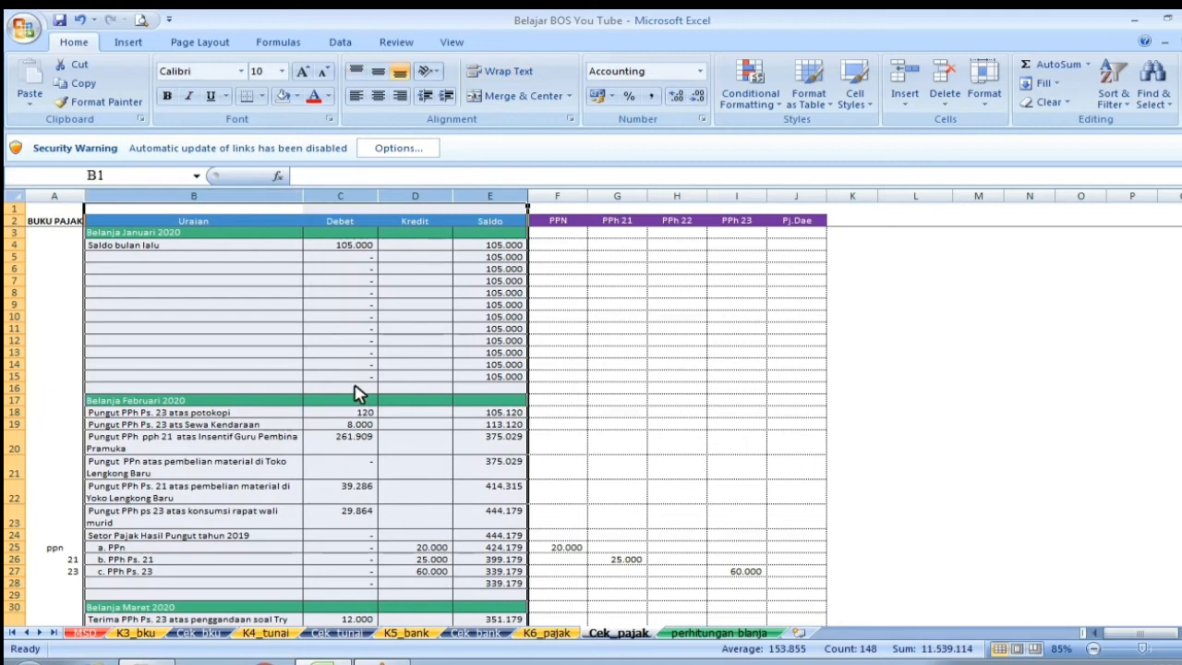
{"action": "scroll", "coordinate": [358, 393], "scroll_direction": "down", "scroll_amount": 3}
{"action": "scroll", "coordinate": [346, 416], "scroll_direction": "down", "scroll_amount": 3}
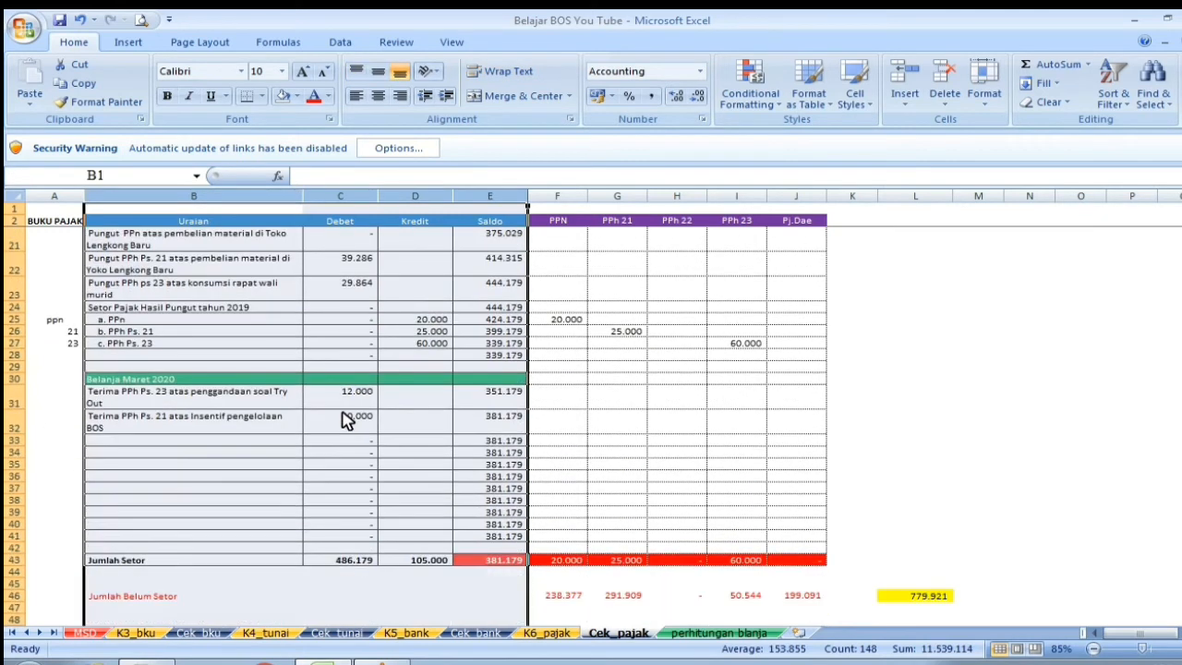
{"action": "scroll", "coordinate": [345, 417], "scroll_direction": "up", "scroll_amount": 3}
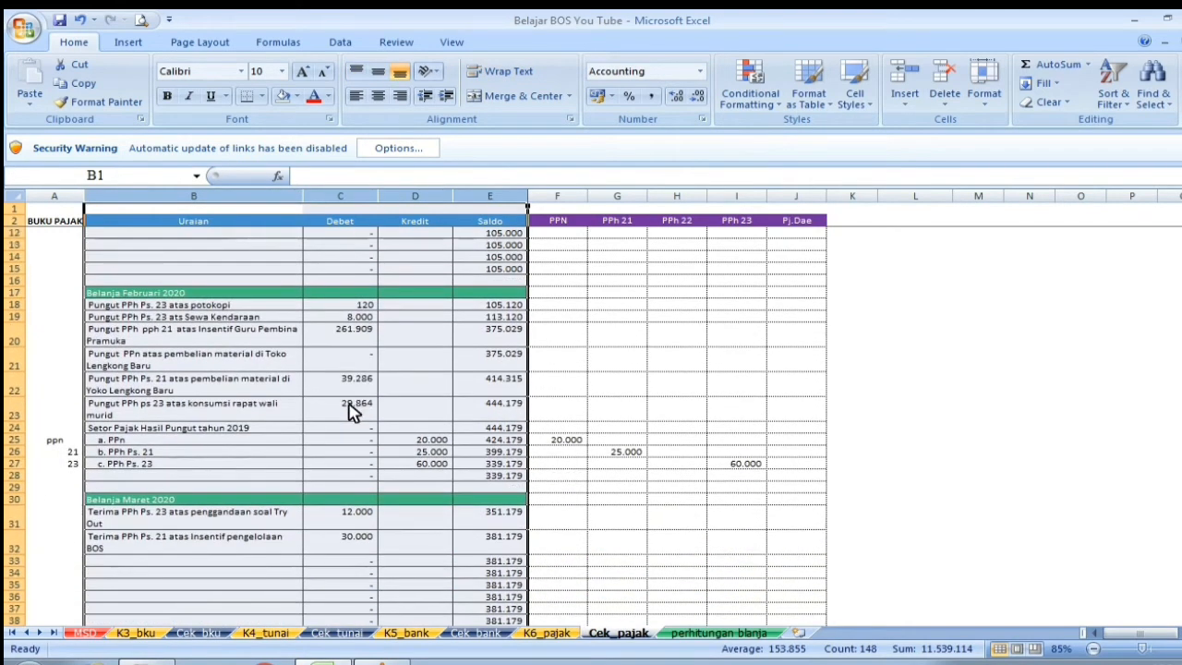
{"action": "scroll", "coordinate": [351, 417], "scroll_direction": "up", "scroll_amount": 3}
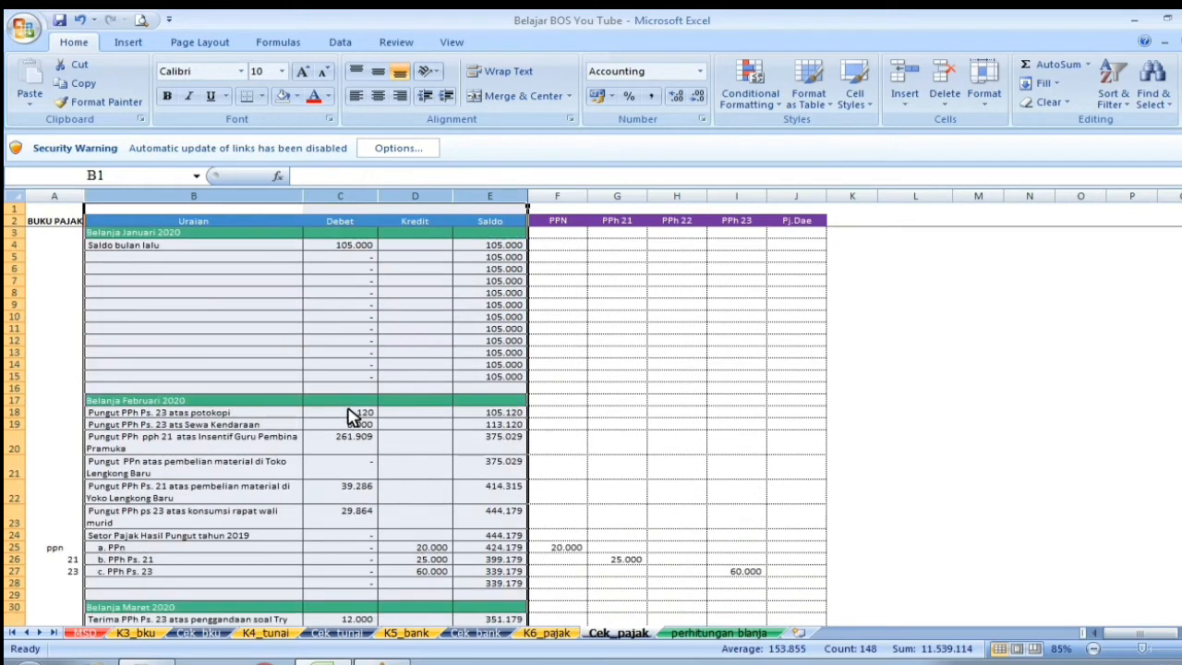
{"action": "scroll", "coordinate": [351, 416], "scroll_direction": "down", "scroll_amount": 8}
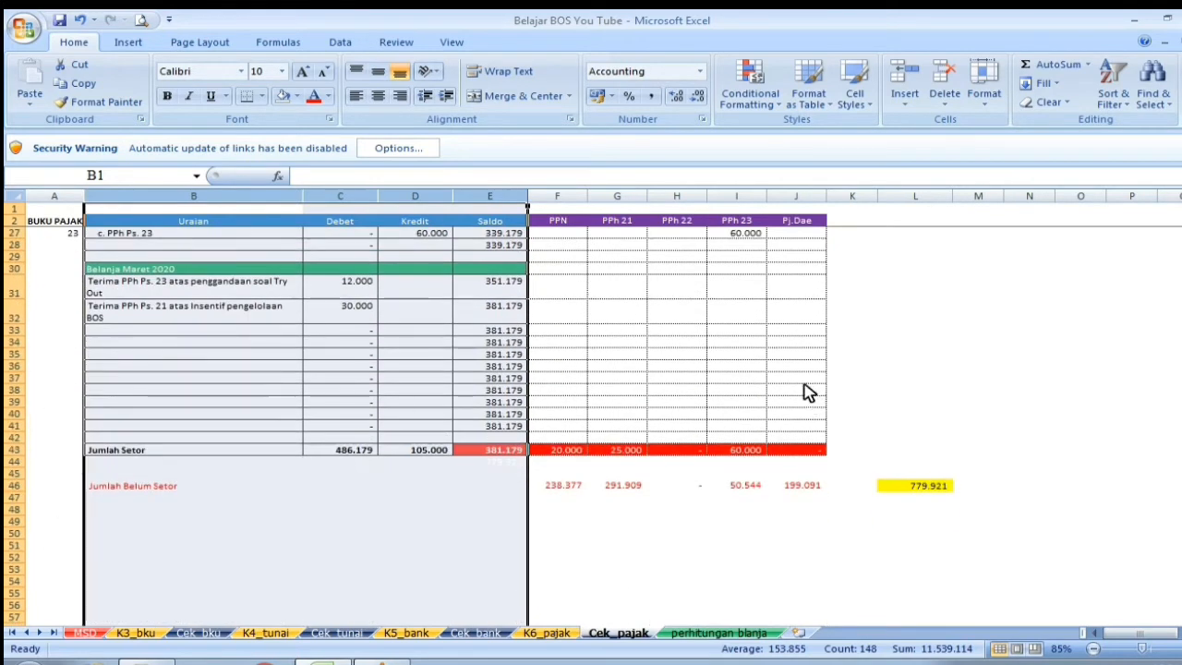
{"action": "left_click", "coordinate": [676, 357]}
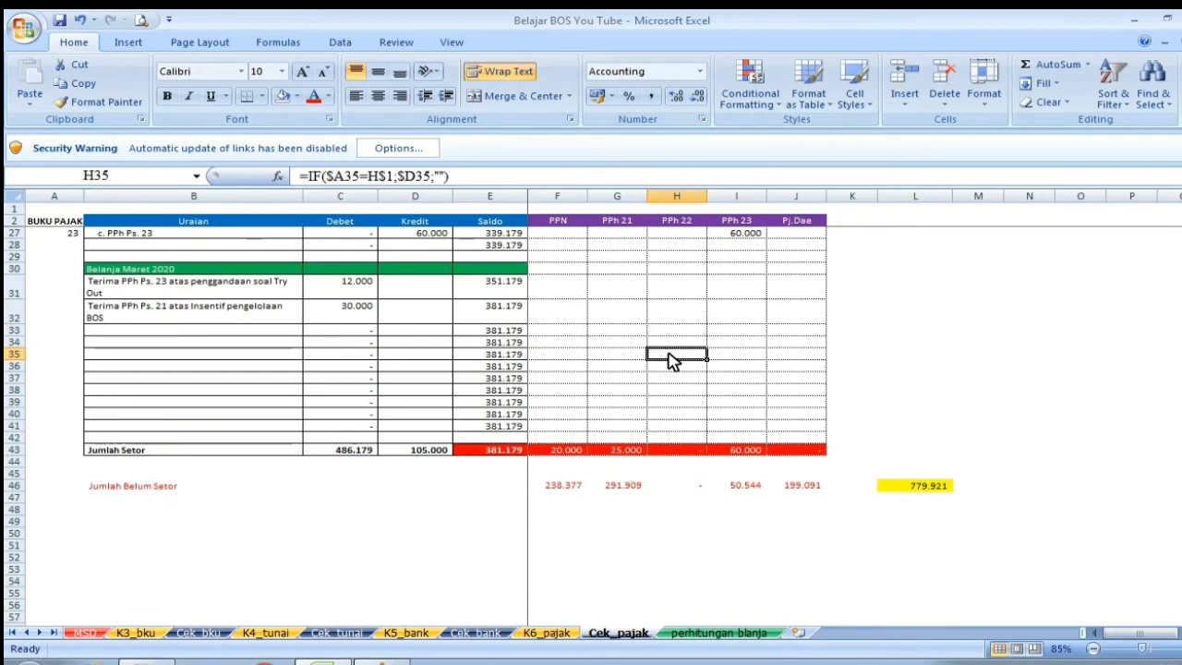
- Total the Jumlah Setor amounts for all tax types in cell L43 with AutoSum
{"action": "left_click", "coordinate": [508, 451]}
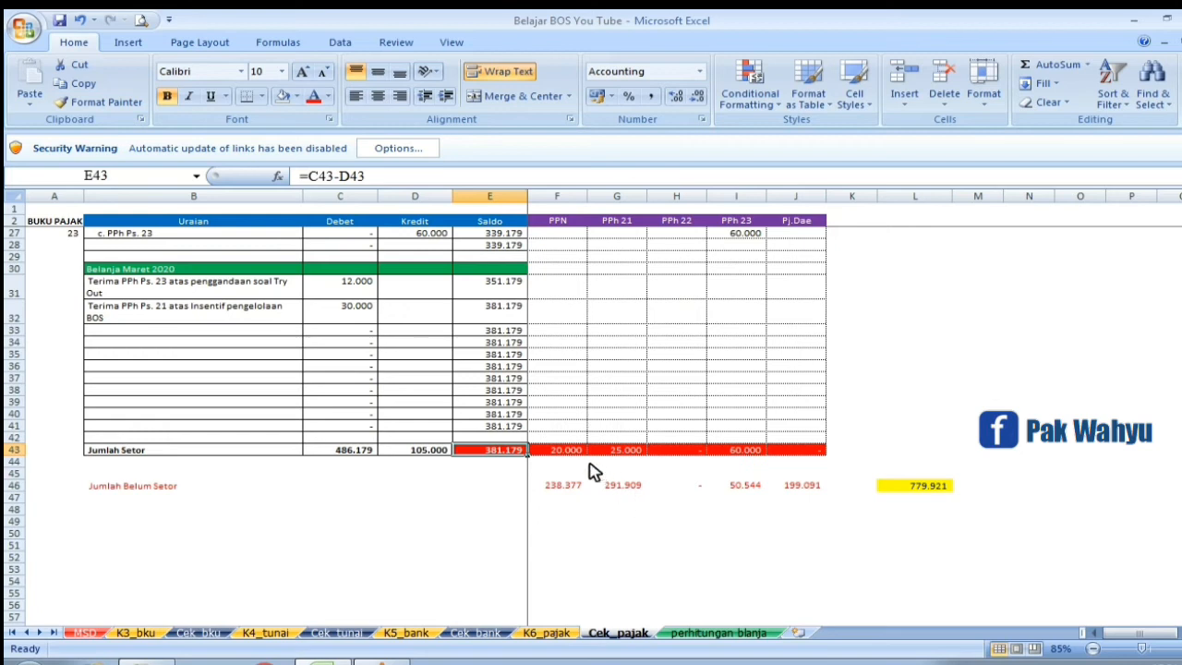
{"action": "left_click_drag", "start_coordinate": [562, 454], "coordinate": [915, 464]}
{"action": "left_click", "coordinate": [1048, 65]}
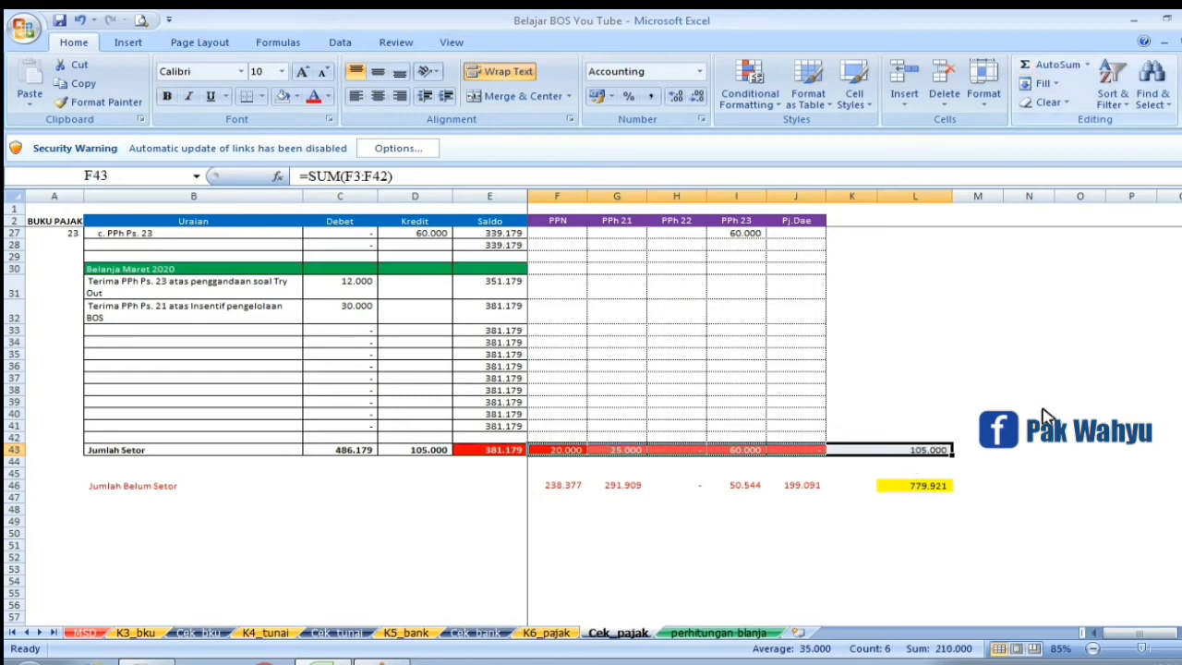
{"action": "left_click", "coordinate": [1041, 457]}
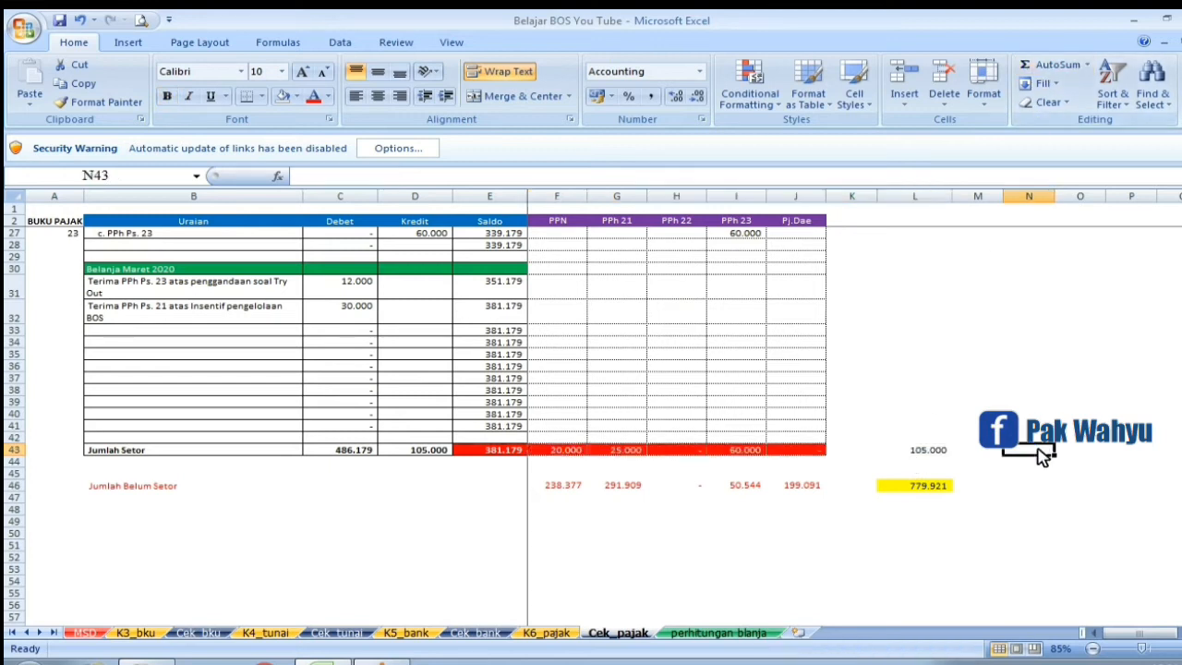
{"action": "left_click", "coordinate": [944, 453]}
- Compare the February deposits per tax type in F25:J28 with the Jumlah Setor row and its total in L43
{"action": "scroll", "coordinate": [757, 462], "scroll_direction": "up", "scroll_amount": 6}
{"action": "left_click_drag", "start_coordinate": [570, 476], "coordinate": [785, 520]}
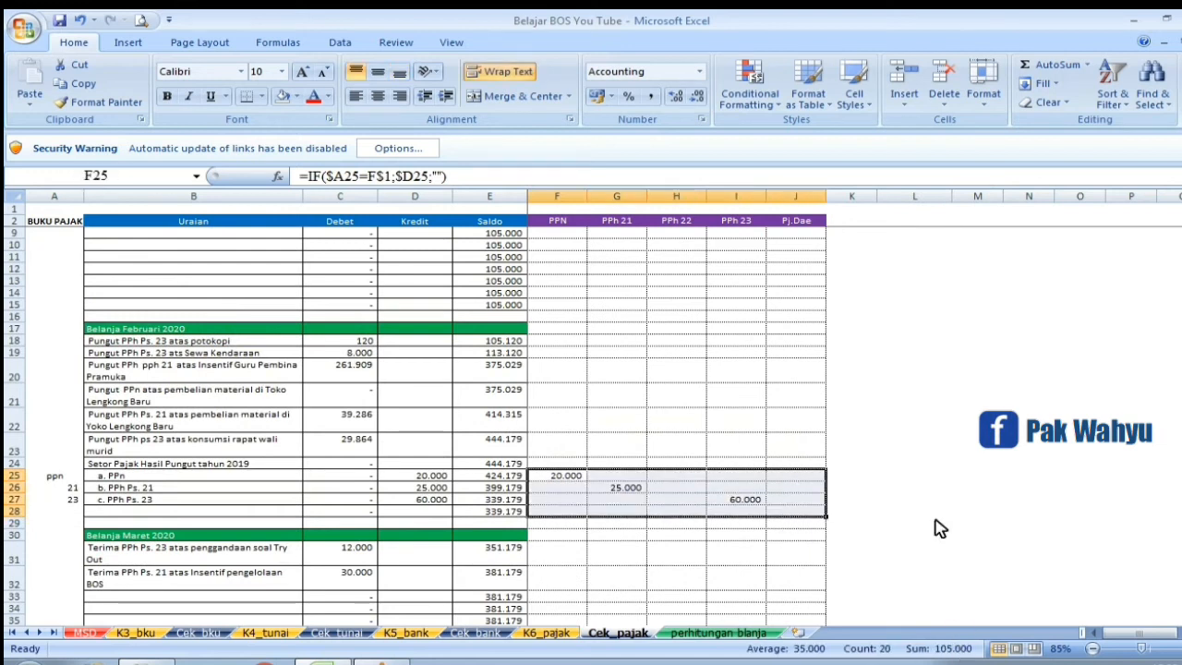
{"action": "left_click", "coordinate": [935, 430]}
{"action": "scroll", "coordinate": [937, 437], "scroll_direction": "down", "scroll_amount": 7}
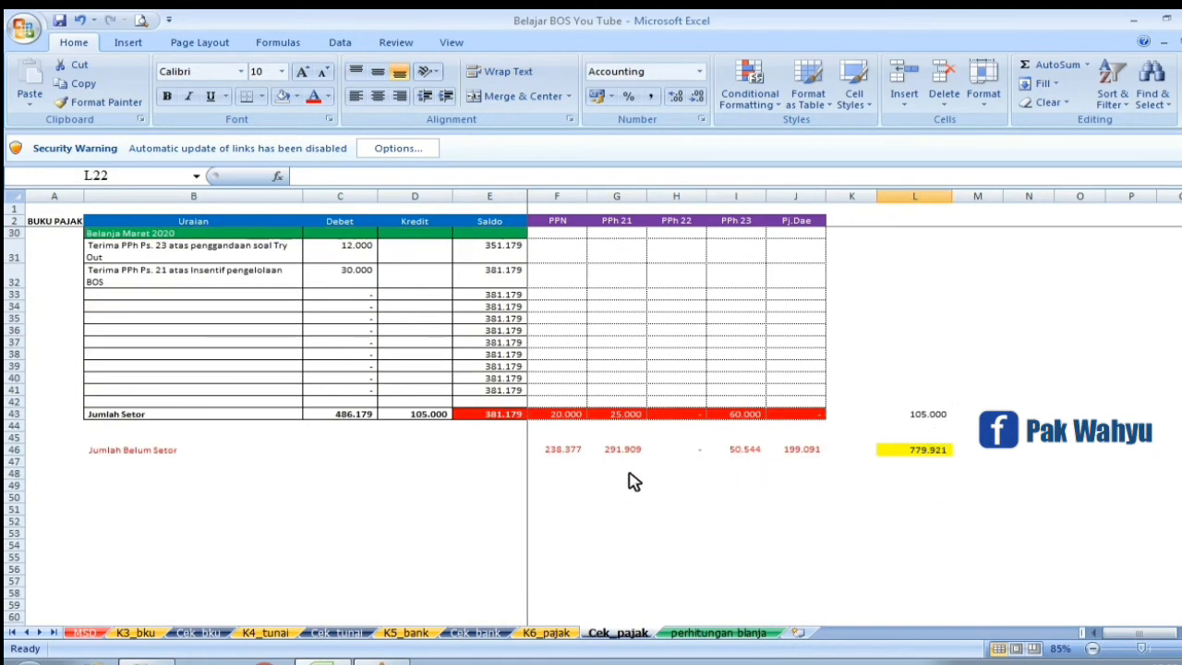
{"action": "scroll", "coordinate": [401, 449], "scroll_direction": "up", "scroll_amount": 3}
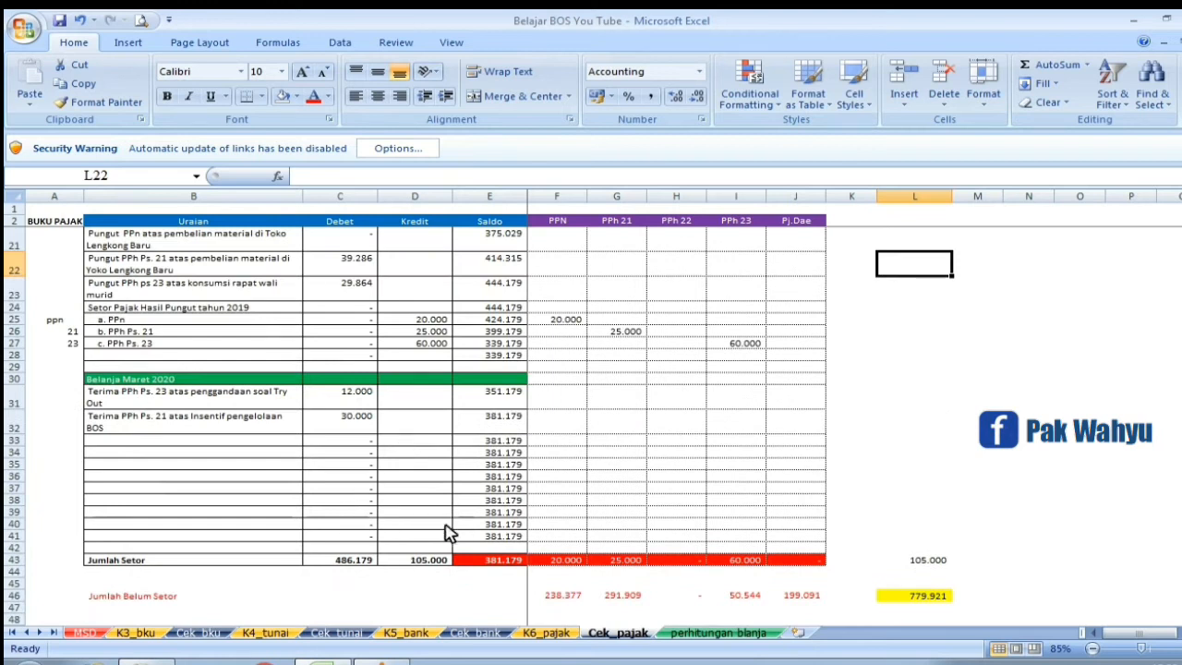
{"action": "scroll", "coordinate": [462, 577], "scroll_direction": "down", "scroll_amount": 3}
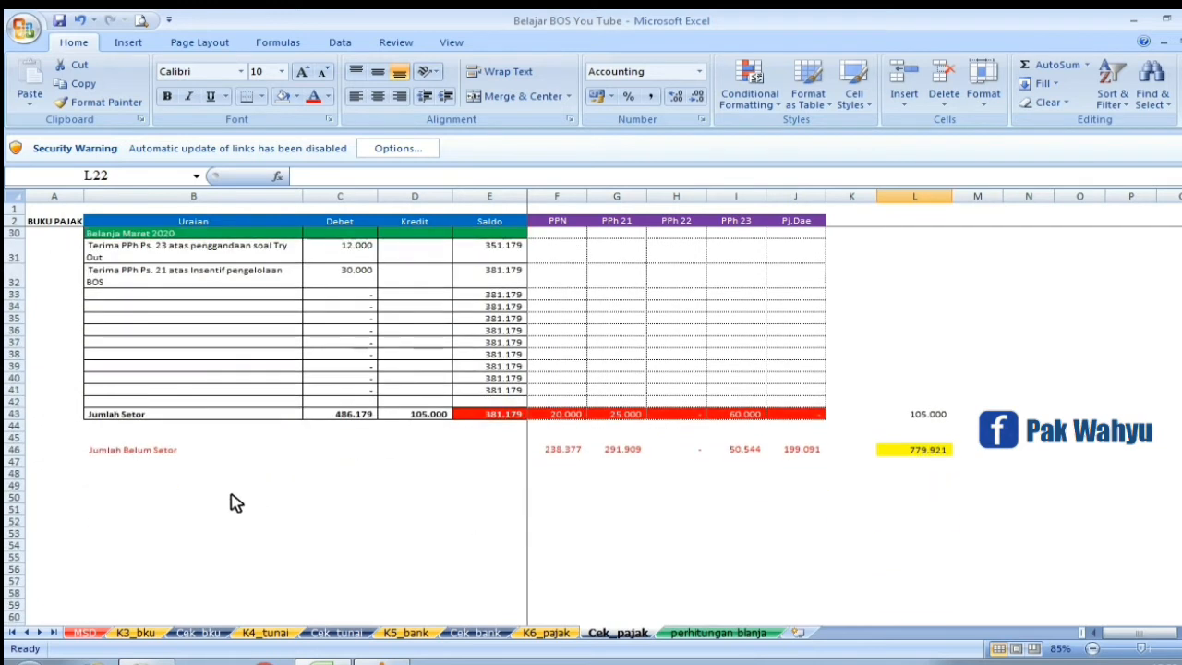
- Check the Jumlah Belum Setor row in Cek_pajak, and examine the March 2020 entries, Saldo and Jumlah row in K6_pajak
{"action": "left_click_drag", "start_coordinate": [105, 453], "coordinate": [767, 465]}
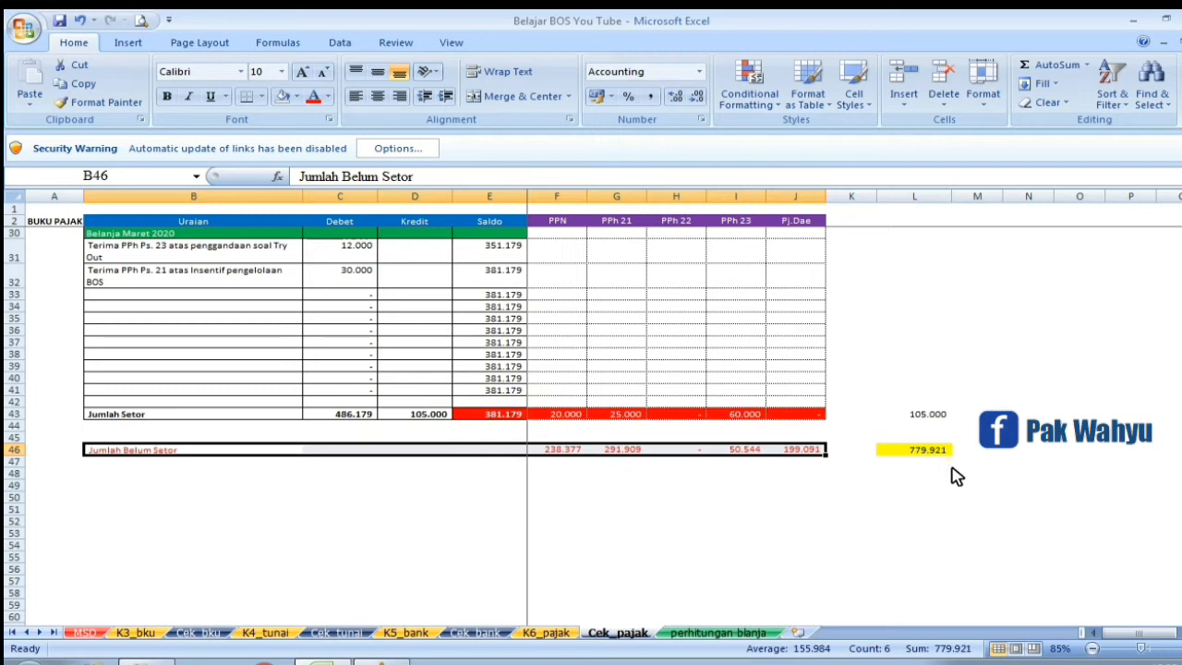
{"action": "left_click", "coordinate": [545, 633]}
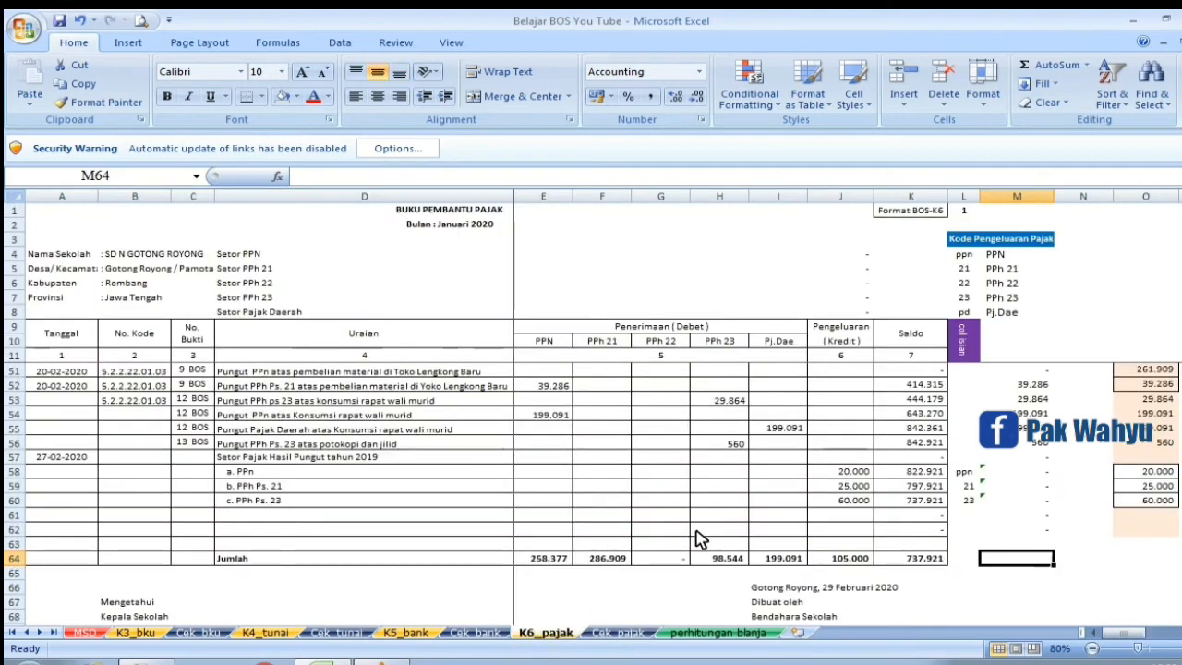
{"action": "scroll", "coordinate": [700, 539], "scroll_direction": "down", "scroll_amount": 20}
{"action": "scroll", "coordinate": [700, 538], "scroll_direction": "down", "scroll_amount": 5}
{"action": "scroll", "coordinate": [700, 539], "scroll_direction": "up", "scroll_amount": 3}
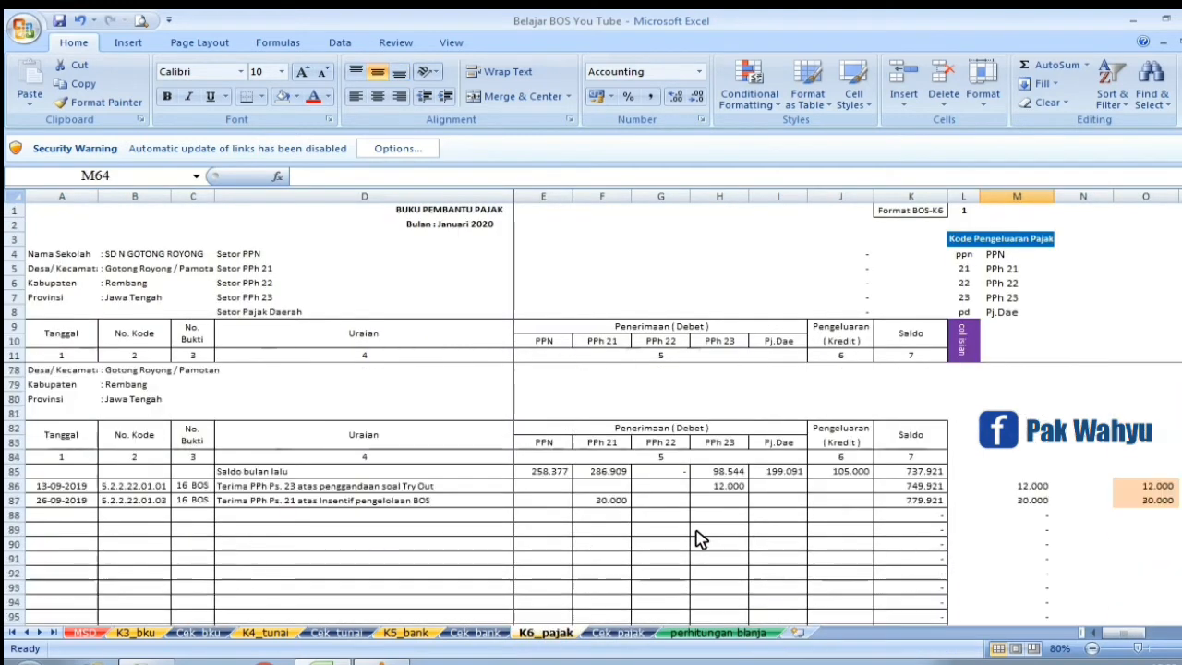
{"action": "scroll", "coordinate": [700, 538], "scroll_direction": "up", "scroll_amount": 3}
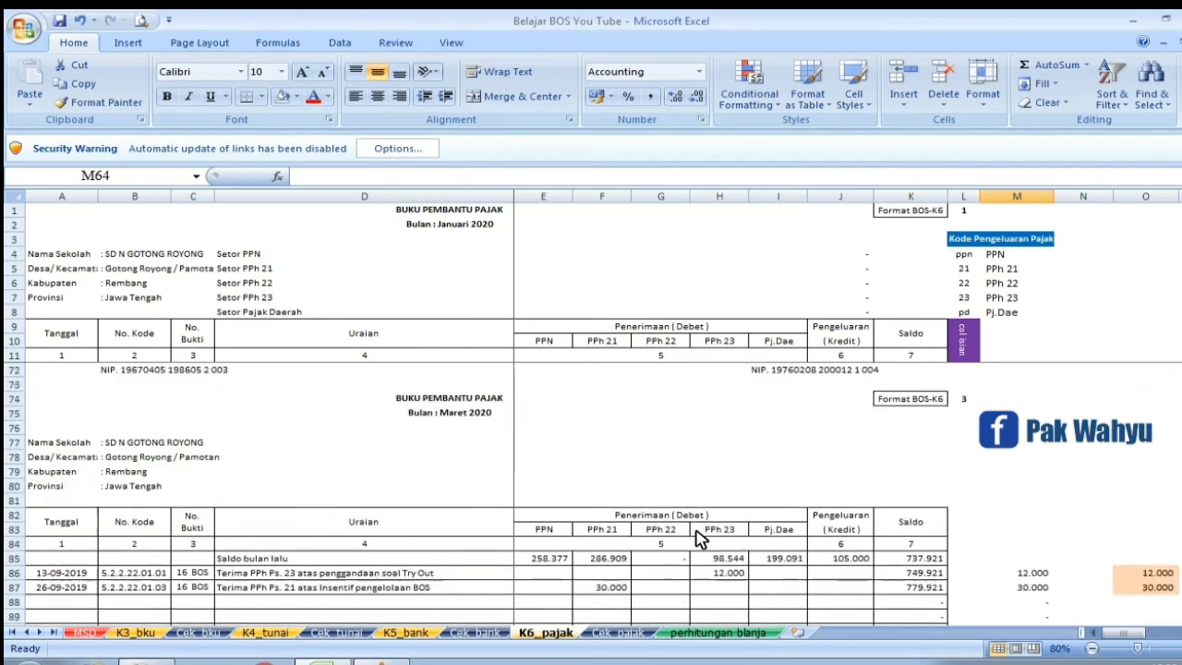
{"action": "scroll", "coordinate": [700, 539], "scroll_direction": "down", "scroll_amount": 4}
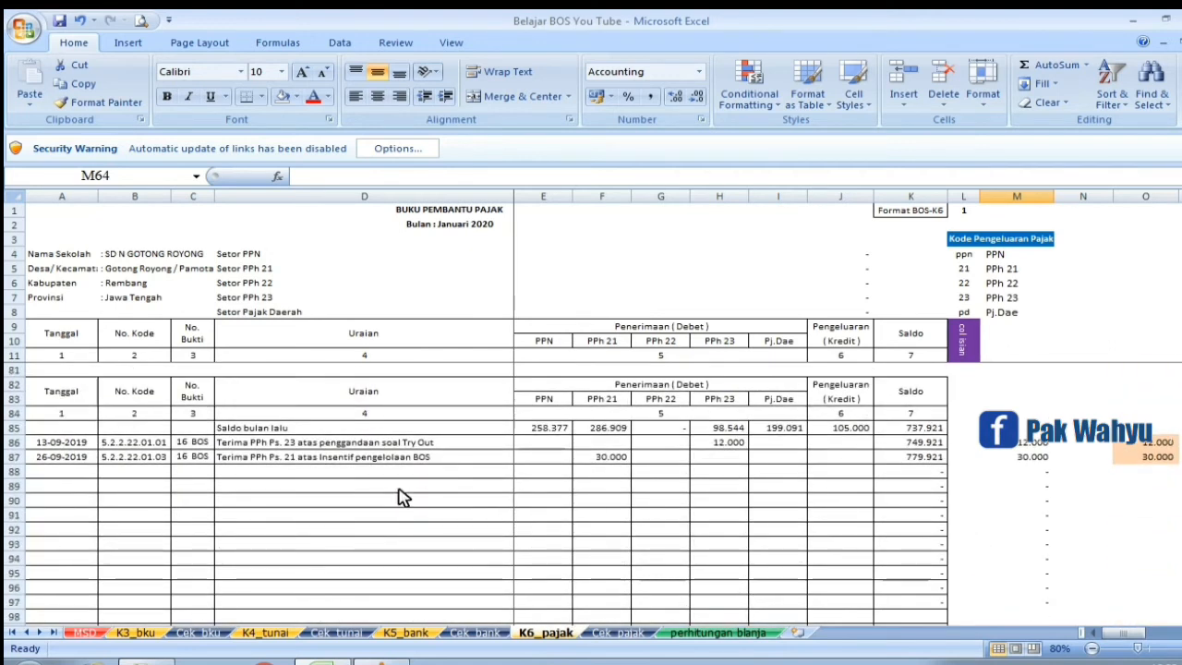
{"action": "scroll", "coordinate": [517, 506], "scroll_direction": "up", "scroll_amount": 2}
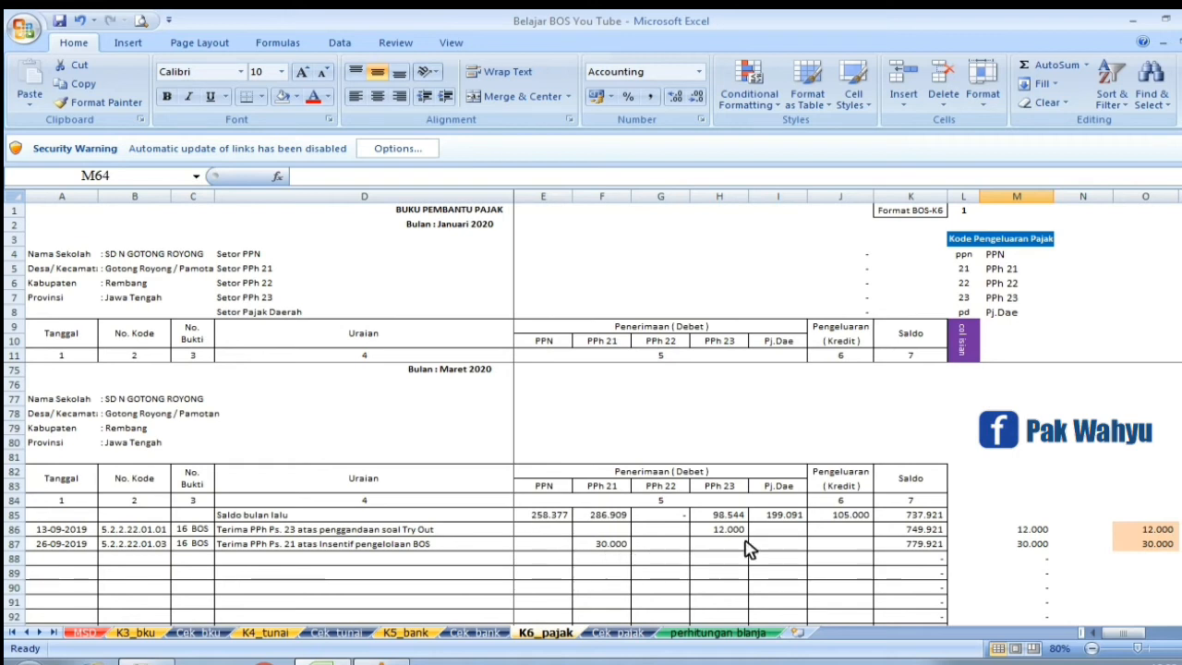
{"action": "left_click", "coordinate": [912, 544]}
{"action": "scroll", "coordinate": [915, 554], "scroll_direction": "down", "scroll_amount": 4}
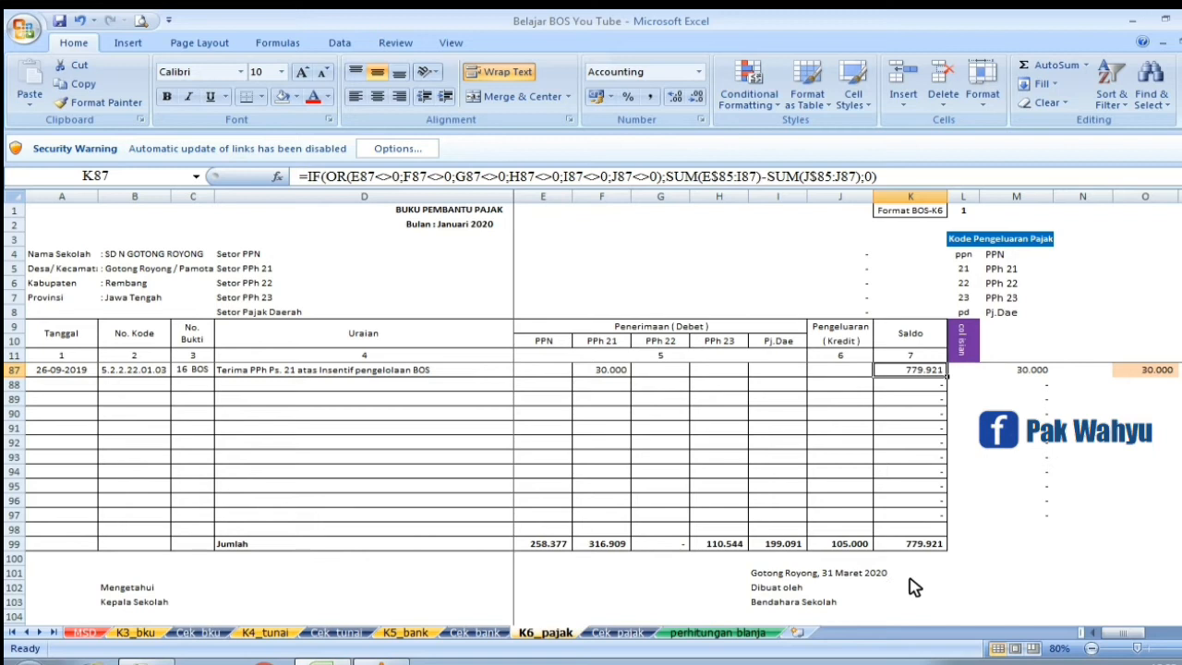
- Compare the Jumlah Belum Setor total in Cek_pajak L46 with the March closing Saldo in K6_pajak, and recheck the Cek_pajak deposit rows
{"action": "left_click", "coordinate": [619, 633]}
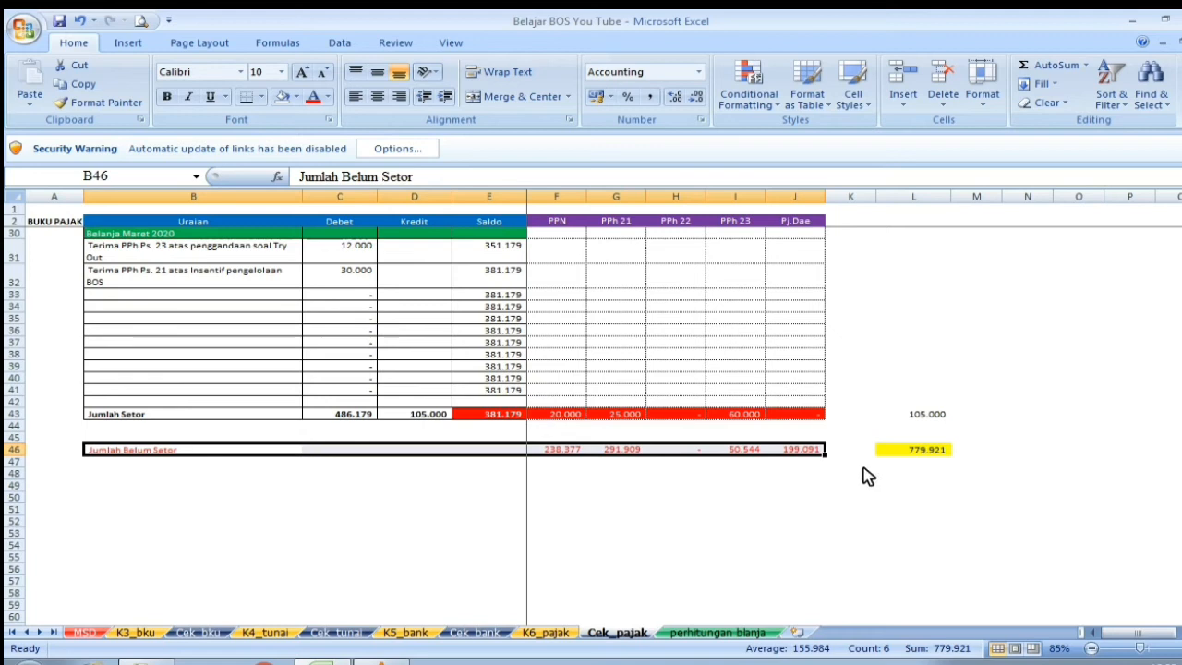
{"action": "left_click", "coordinate": [935, 456]}
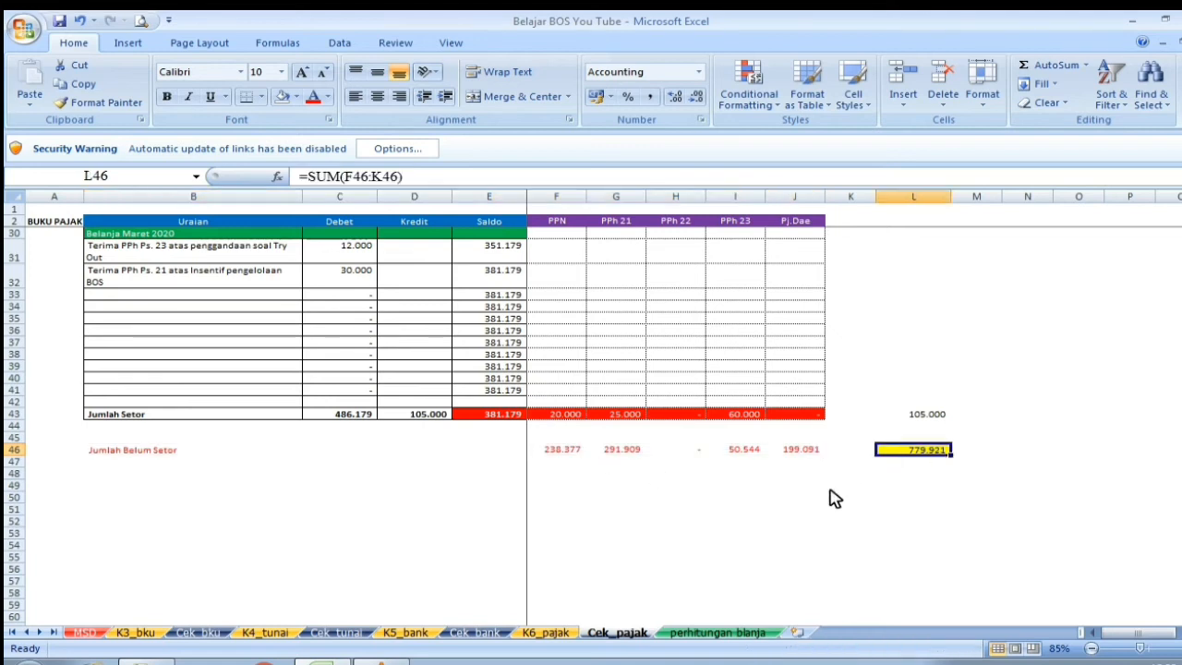
{"action": "left_click", "coordinate": [545, 633]}
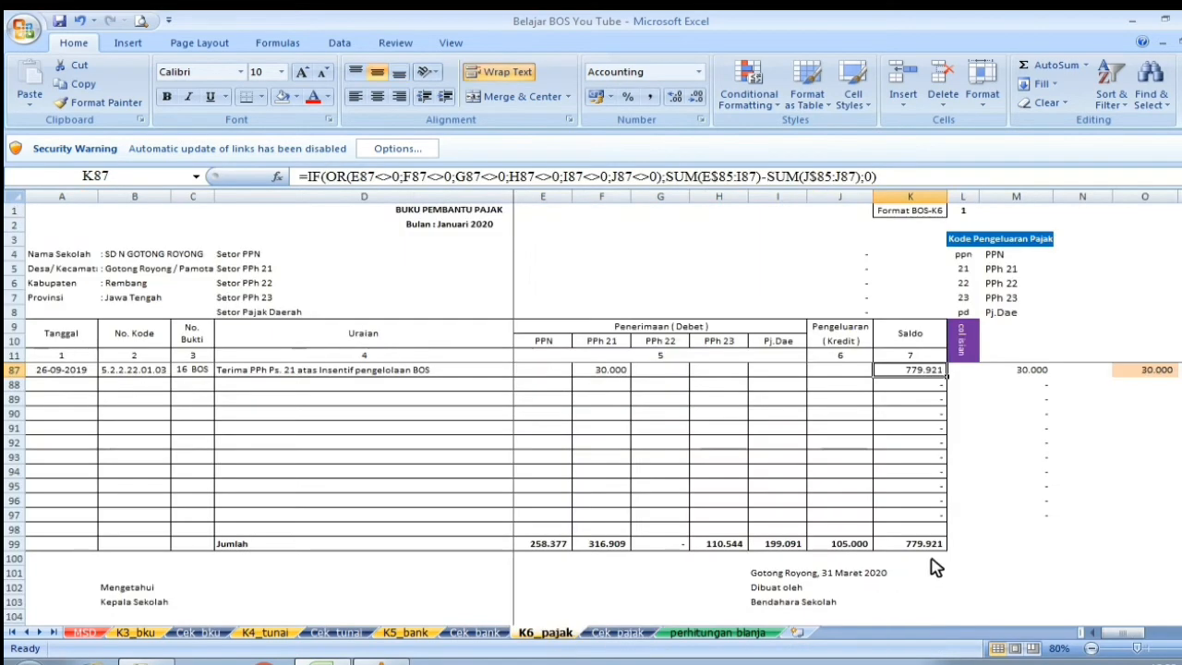
{"action": "left_click", "coordinate": [632, 635]}
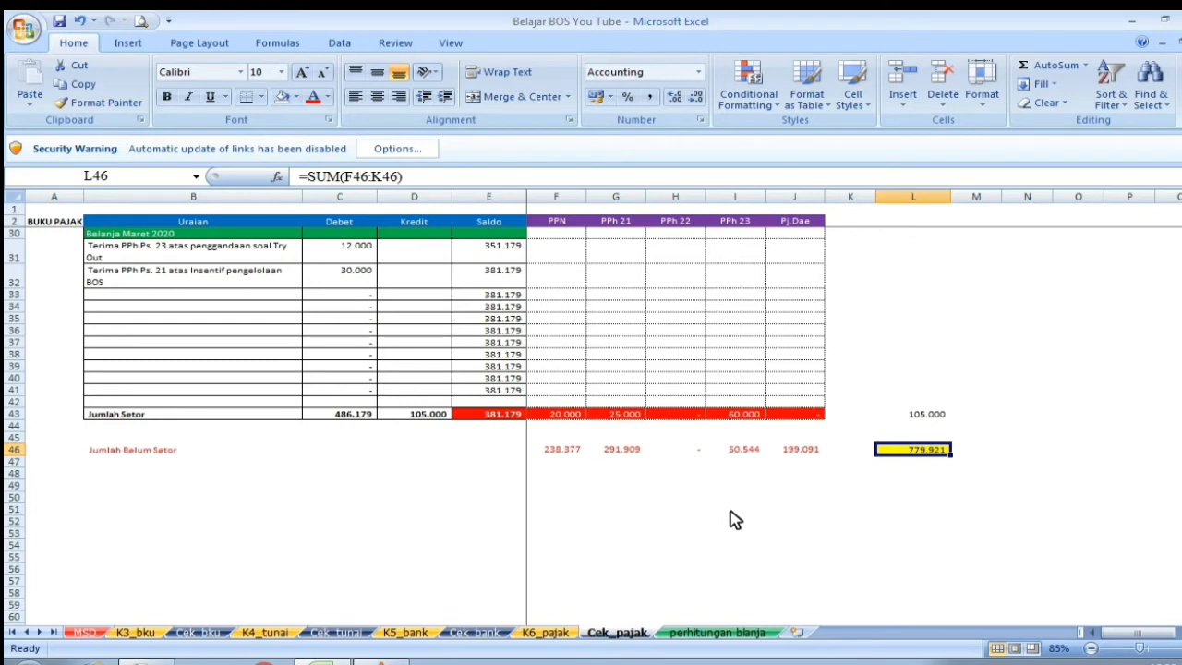
{"action": "scroll", "coordinate": [748, 508], "scroll_direction": "up", "scroll_amount": 3}
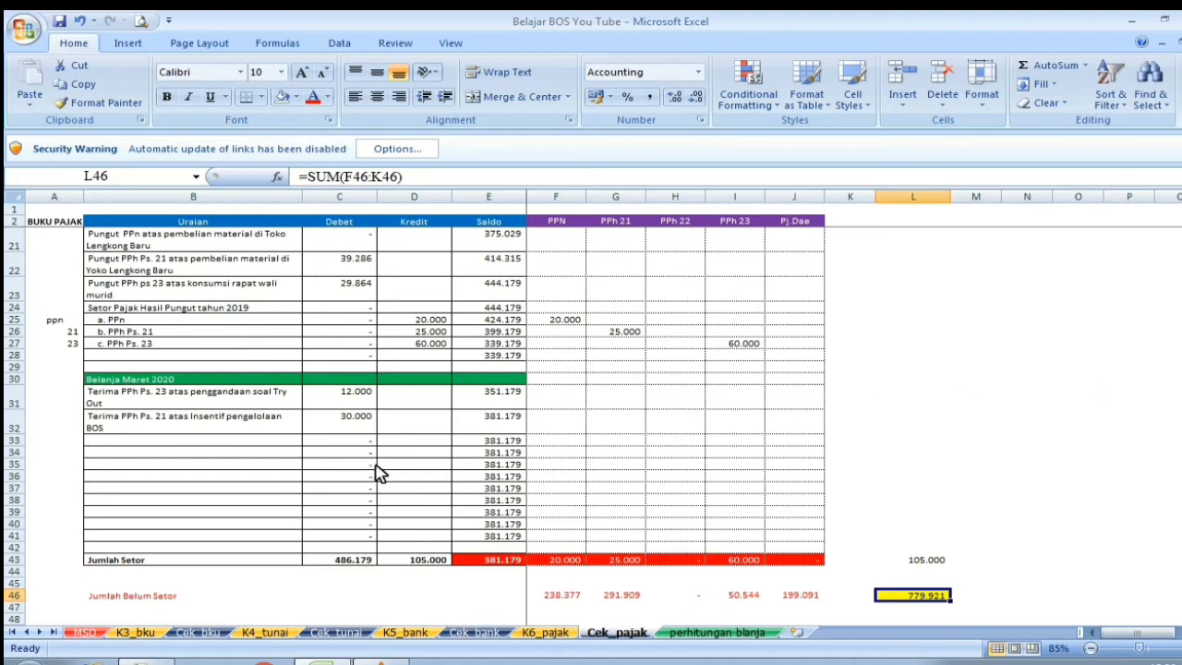
{"action": "scroll", "coordinate": [356, 473], "scroll_direction": "down", "scroll_amount": 3}
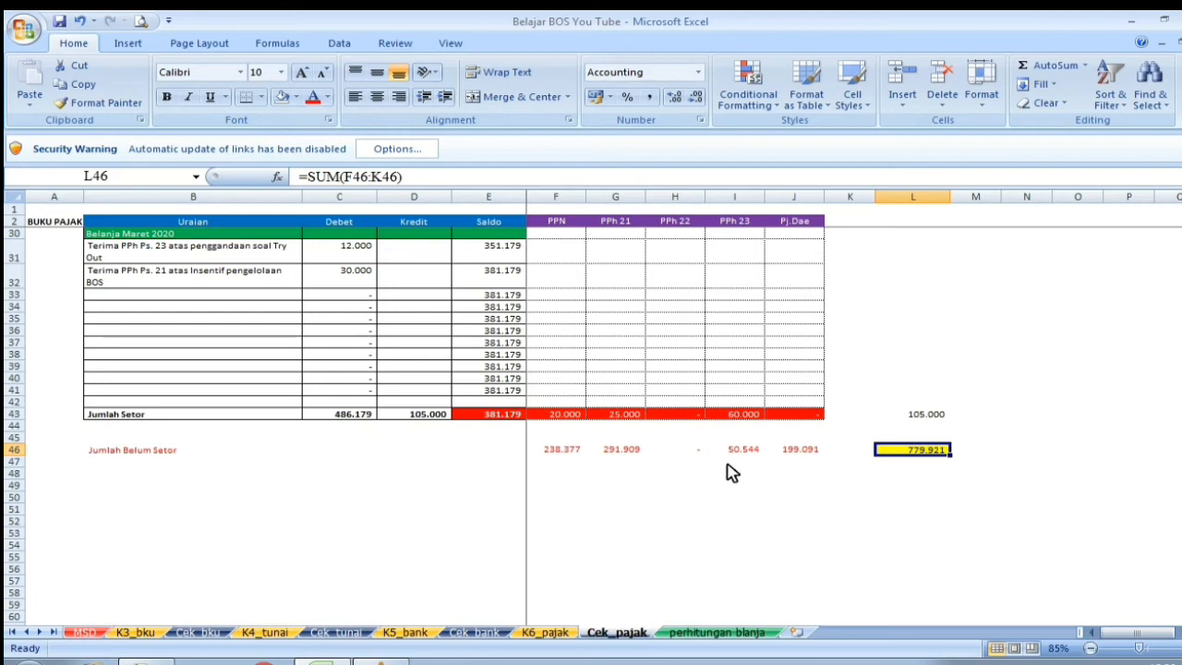
{"action": "scroll", "coordinate": [591, 415], "scroll_direction": "up", "scroll_amount": 3}
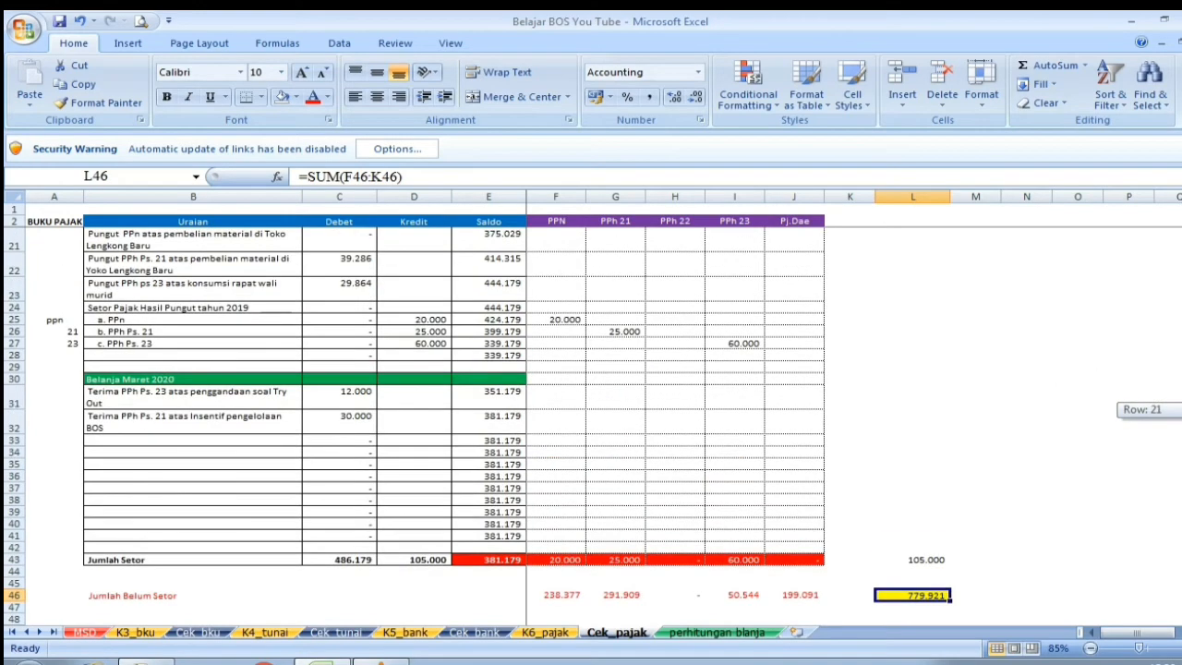
{"action": "scroll", "coordinate": [591, 416], "scroll_direction": "down", "scroll_amount": 3}
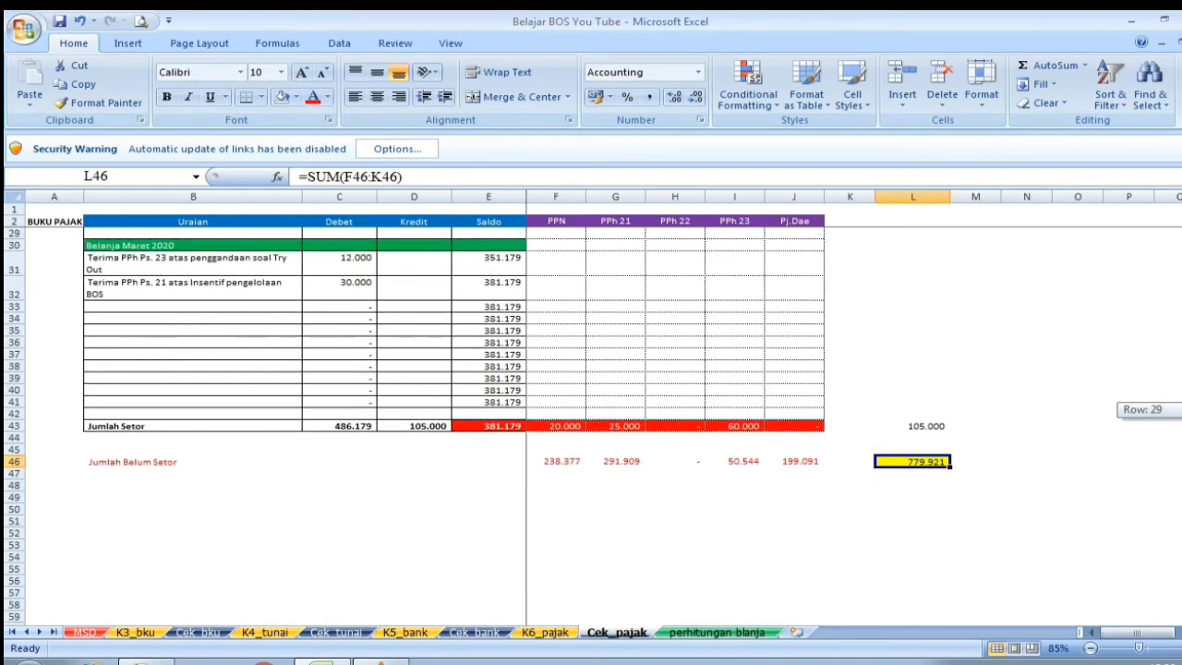
{"action": "scroll", "coordinate": [591, 416], "scroll_direction": "up", "scroll_amount": 1}
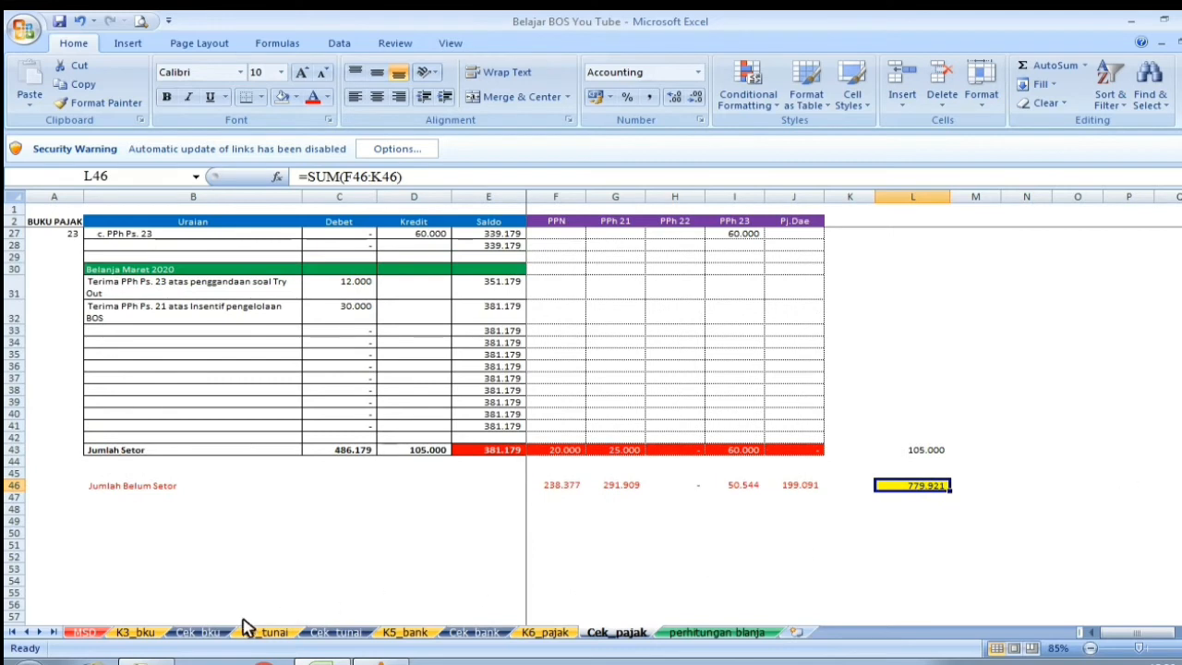
- Examine the February and March 2020 closing balances in K3_bku, including the Saldo Tunai, Saldo Bank and Saldo Pajak breakdowns
{"action": "left_click", "coordinate": [137, 632]}
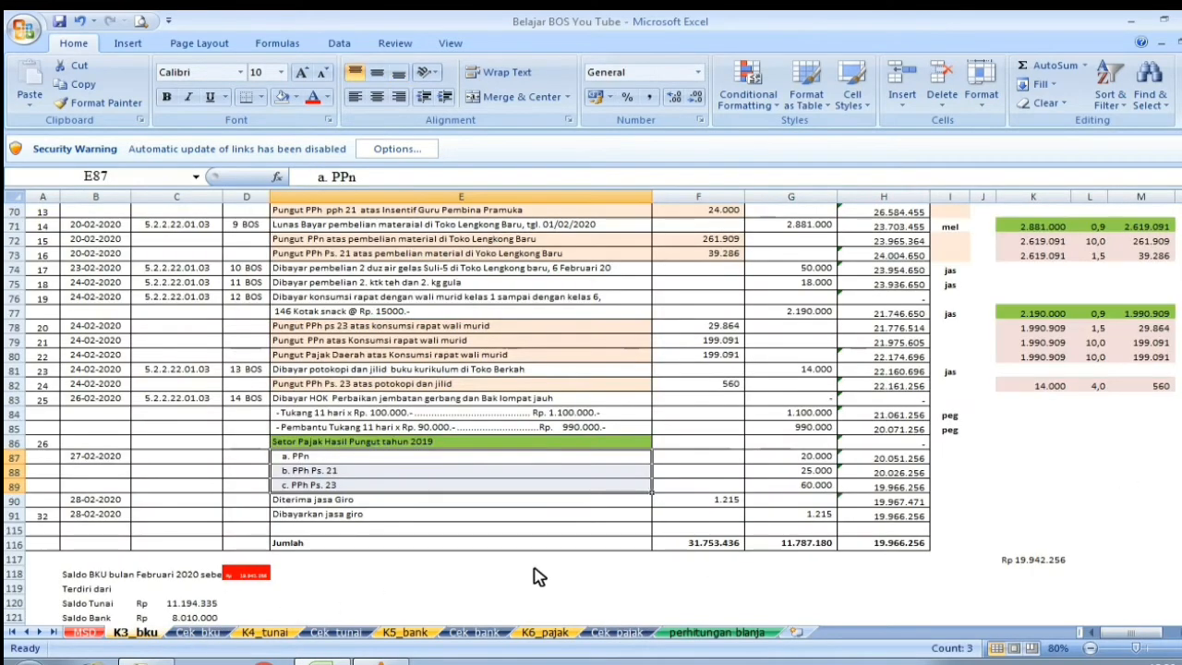
{"action": "scroll", "coordinate": [545, 559], "scroll_direction": "down", "scroll_amount": 10}
{"action": "scroll", "coordinate": [545, 559], "scroll_direction": "down", "scroll_amount": 11}
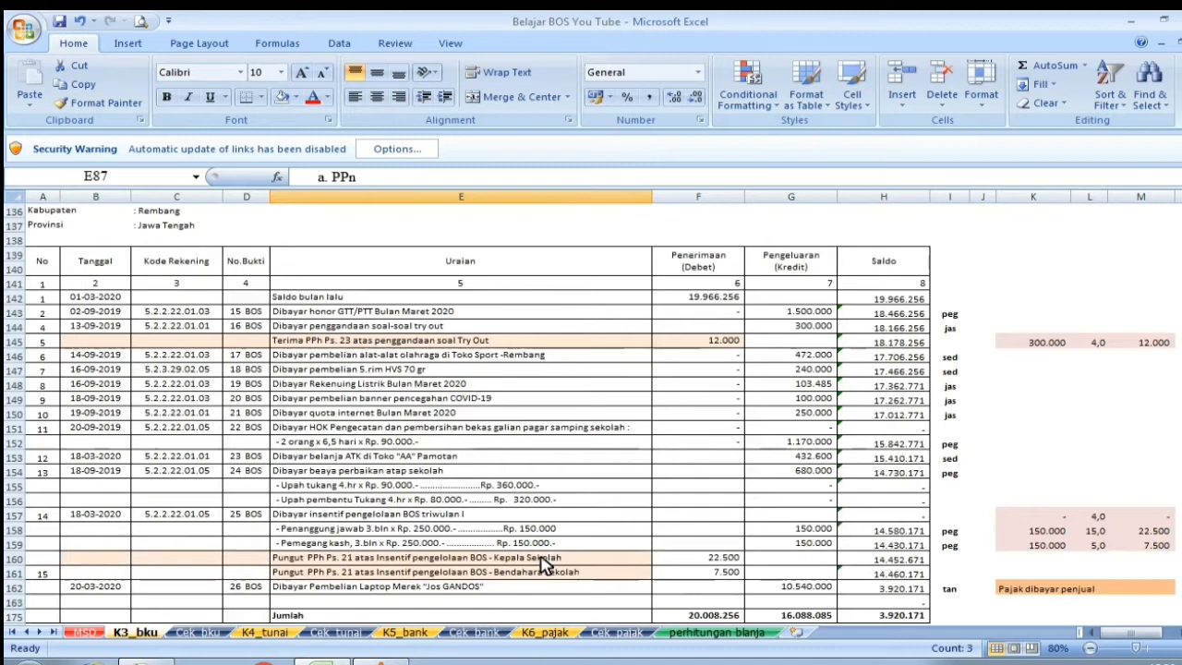
{"action": "scroll", "coordinate": [540, 554], "scroll_direction": "up", "scroll_amount": 13}
{"action": "scroll", "coordinate": [540, 554], "scroll_direction": "up", "scroll_amount": 5}
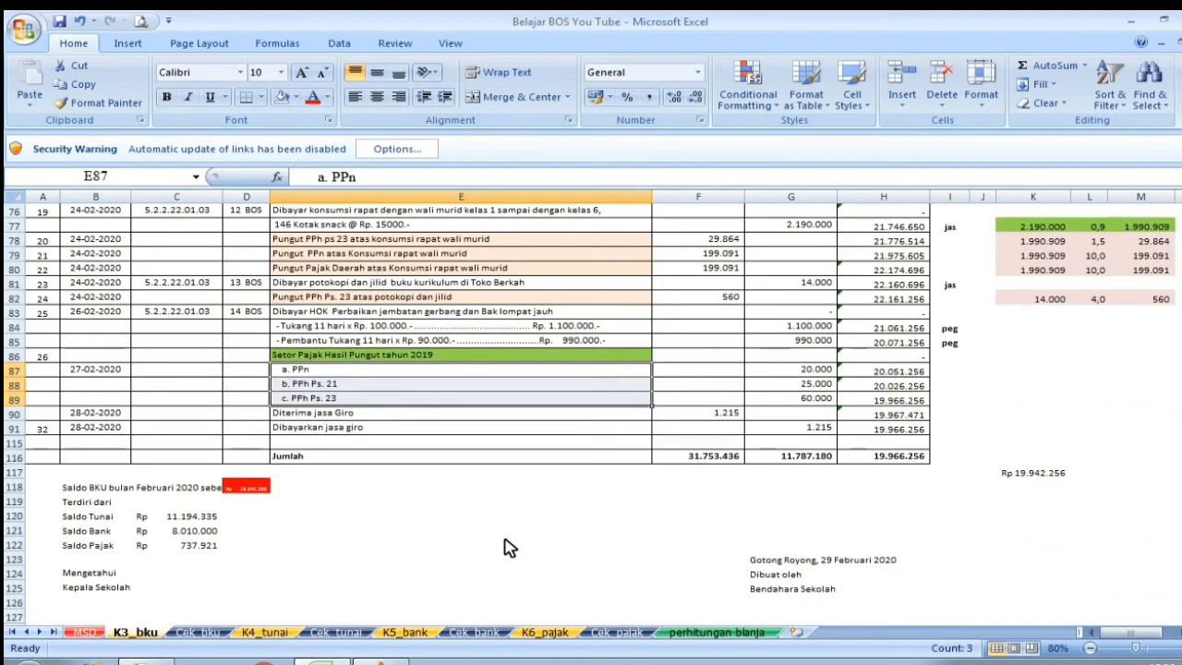
{"action": "left_click", "coordinate": [260, 490]}
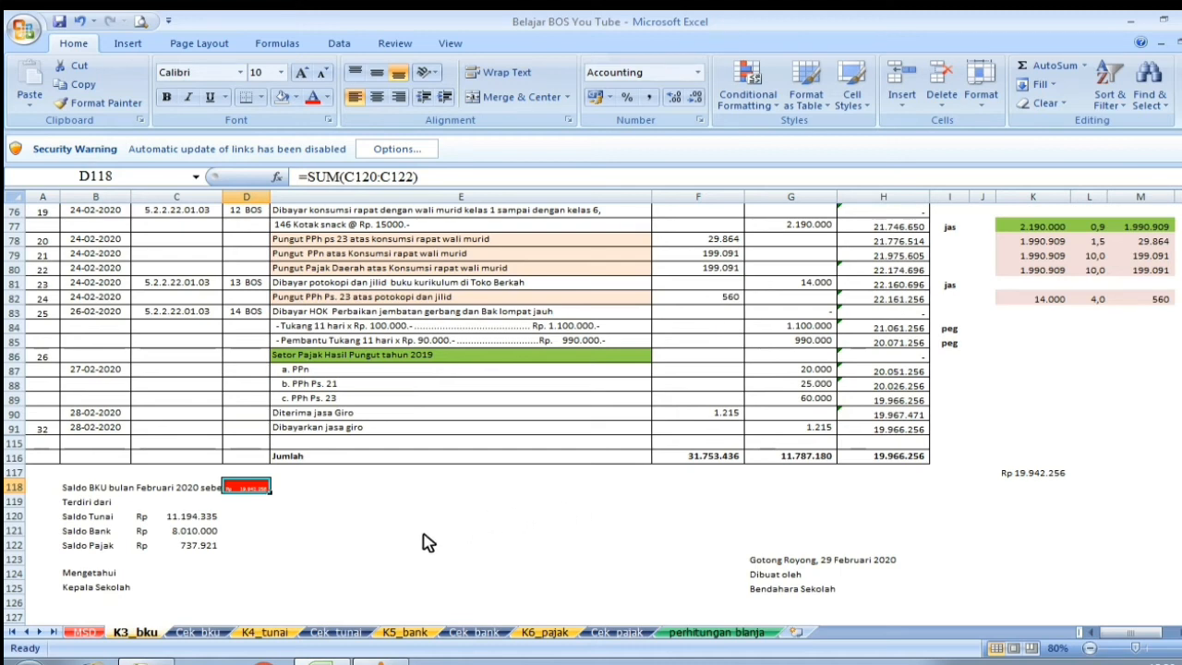
{"action": "scroll", "coordinate": [428, 543], "scroll_direction": "down", "scroll_amount": 15}
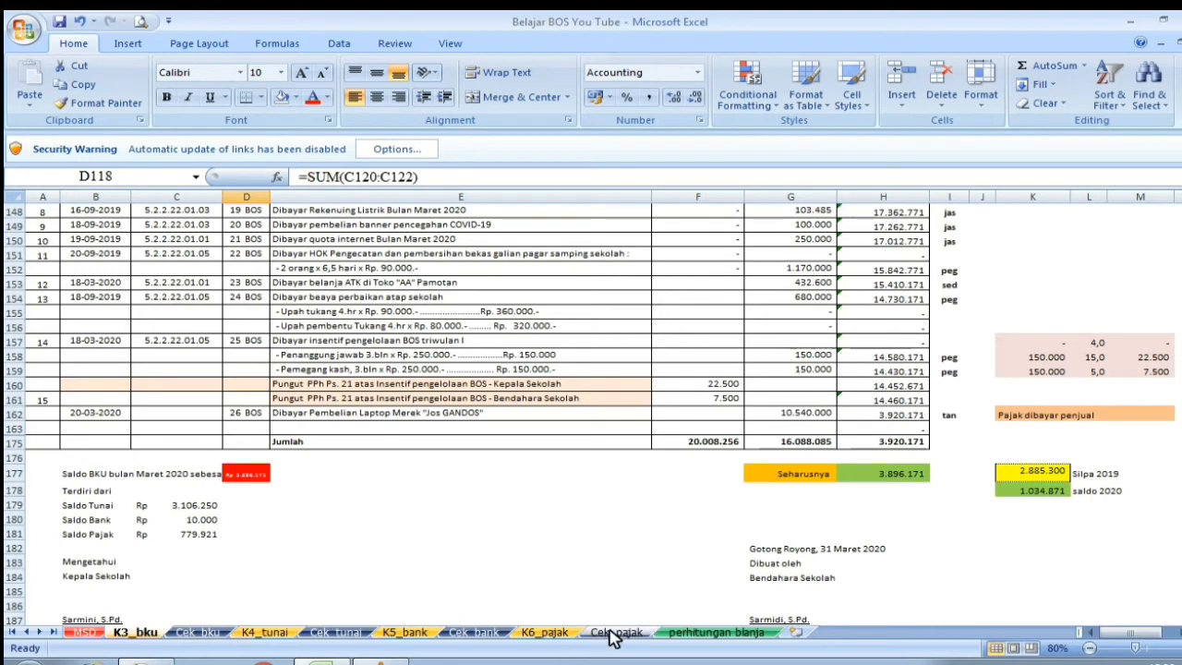
- Compare the March 2020 Saldo BKU in D177 of K3_bku with the Seharusnya balance in H177 and the Jumlah row
{"action": "left_click", "coordinate": [257, 475]}
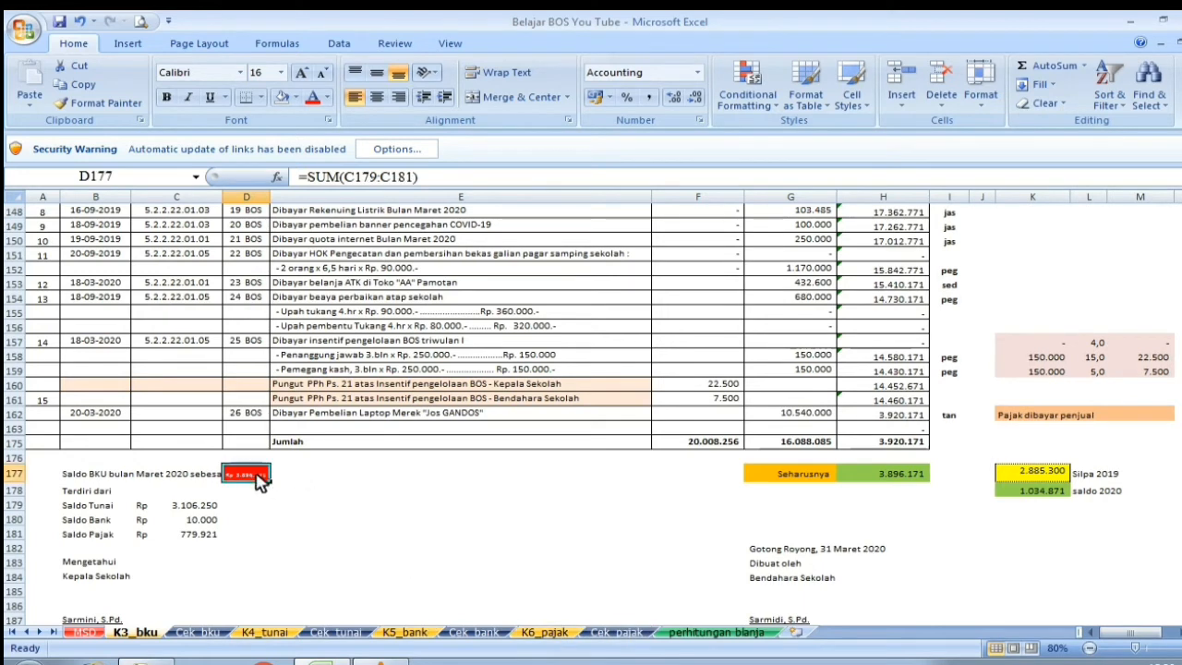
{"action": "left_click", "coordinate": [544, 635]}
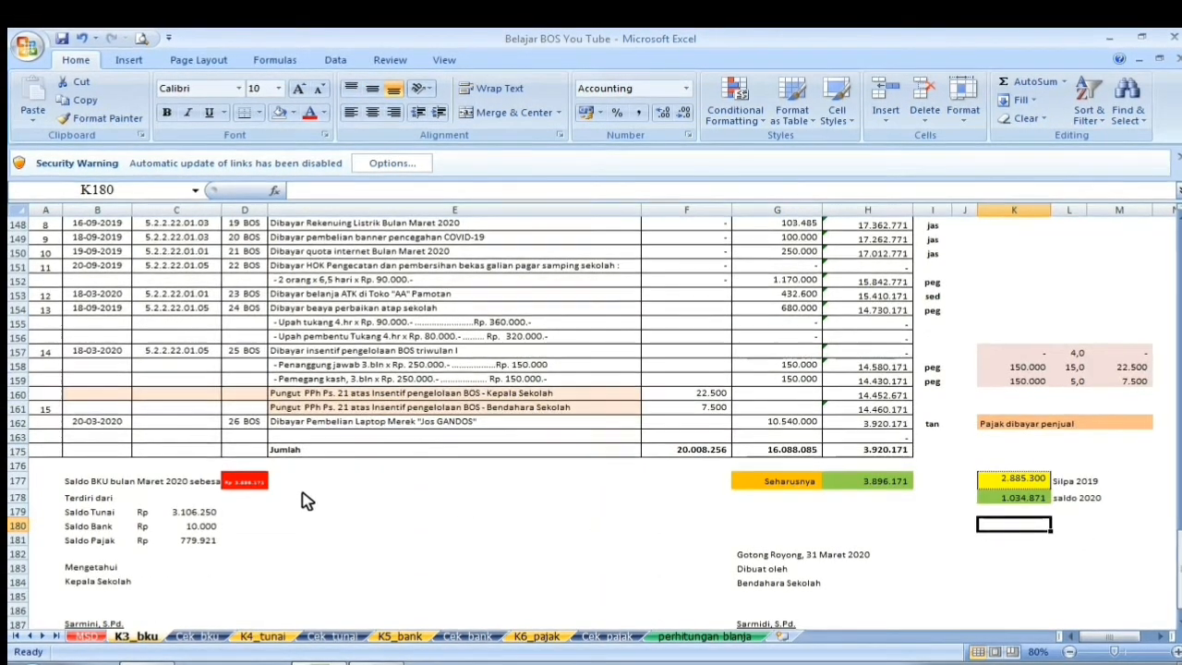
{"action": "left_click", "coordinate": [252, 488]}
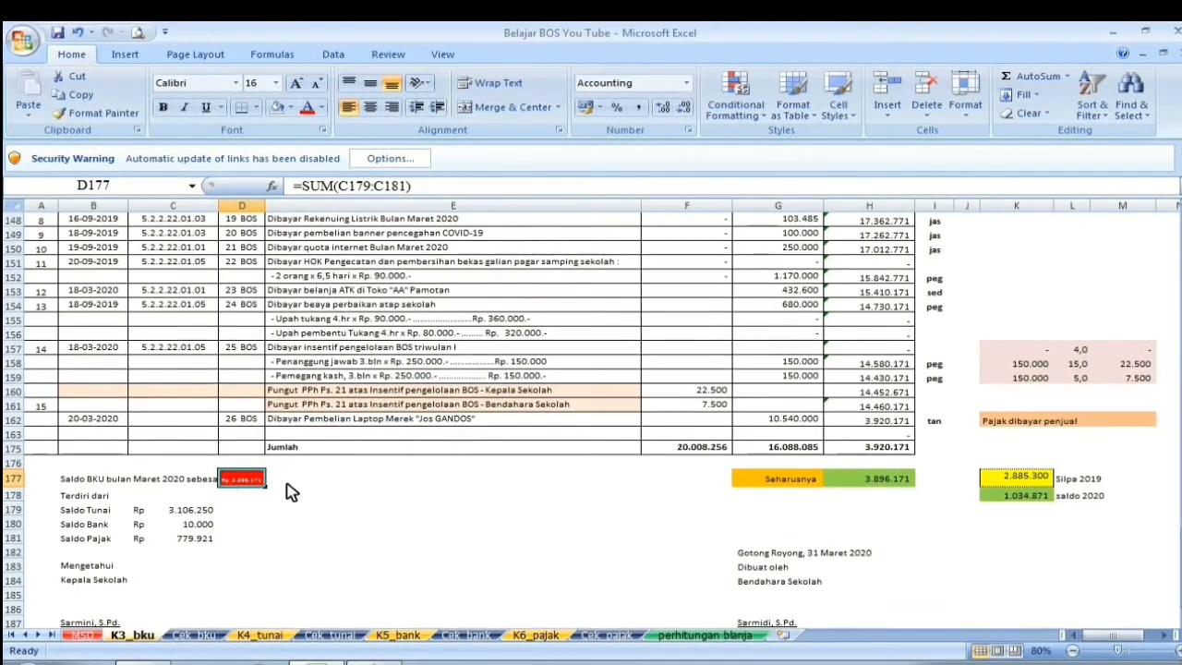
{"action": "left_click", "coordinate": [885, 480]}
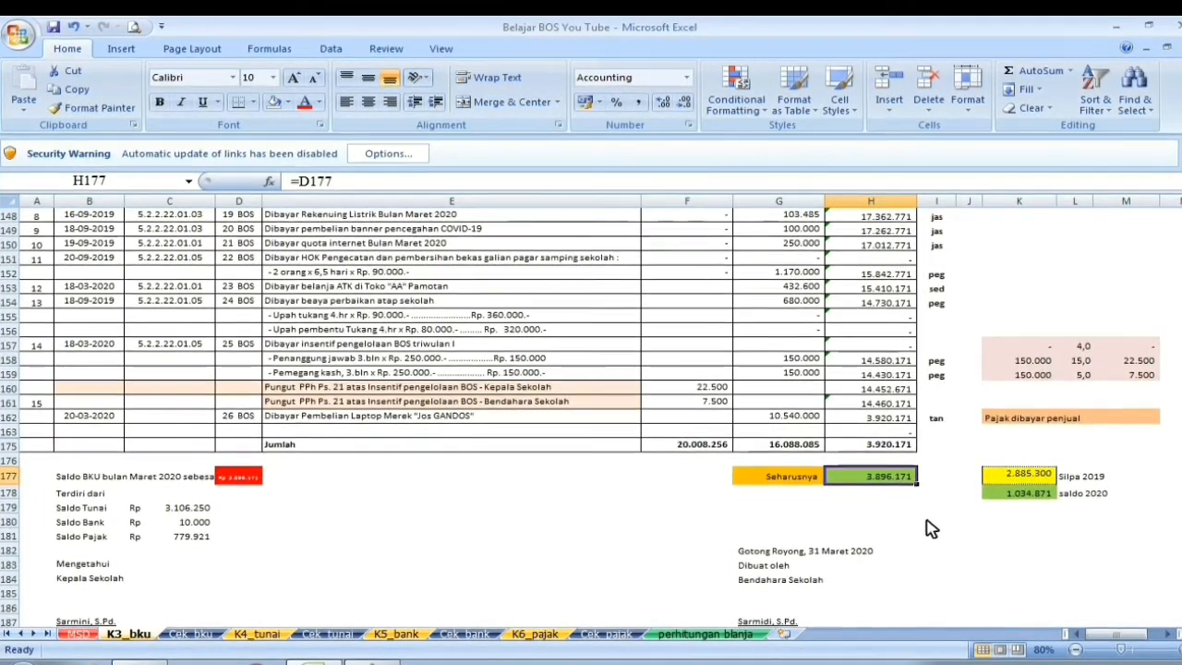
- Calculate the difference between the March Jumlah balance and the Seharusnya balance in K180 of K3_bku with =H175-H177
{"action": "left_click", "coordinate": [1034, 523]}
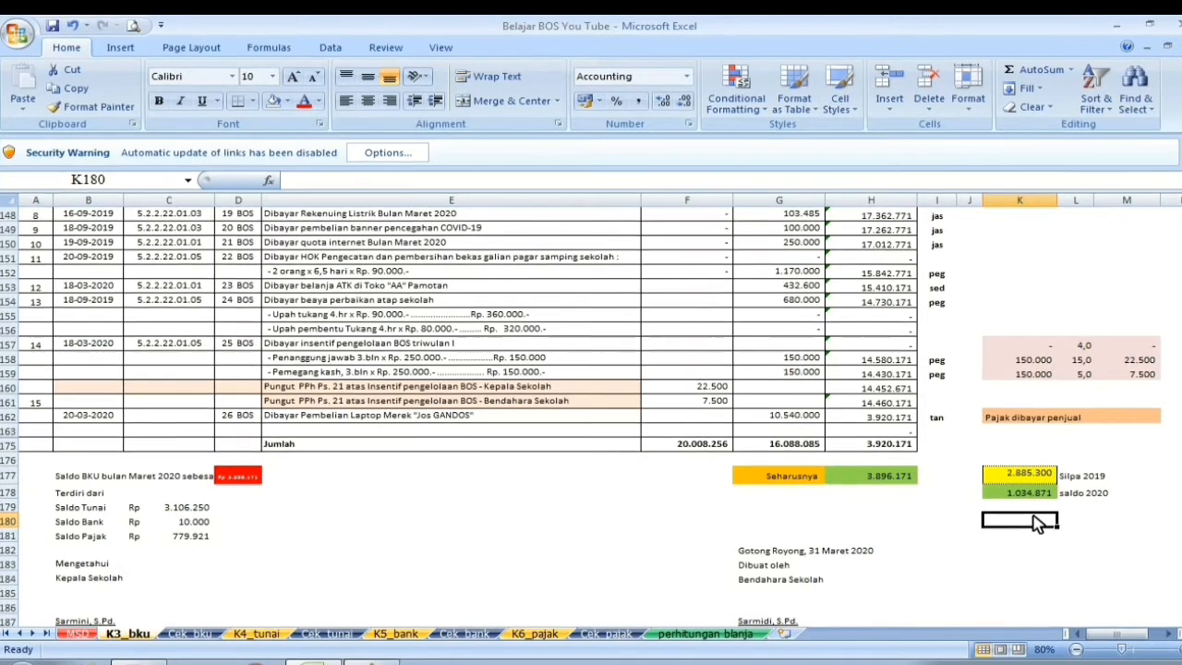
{"action": "type", "text": "="}
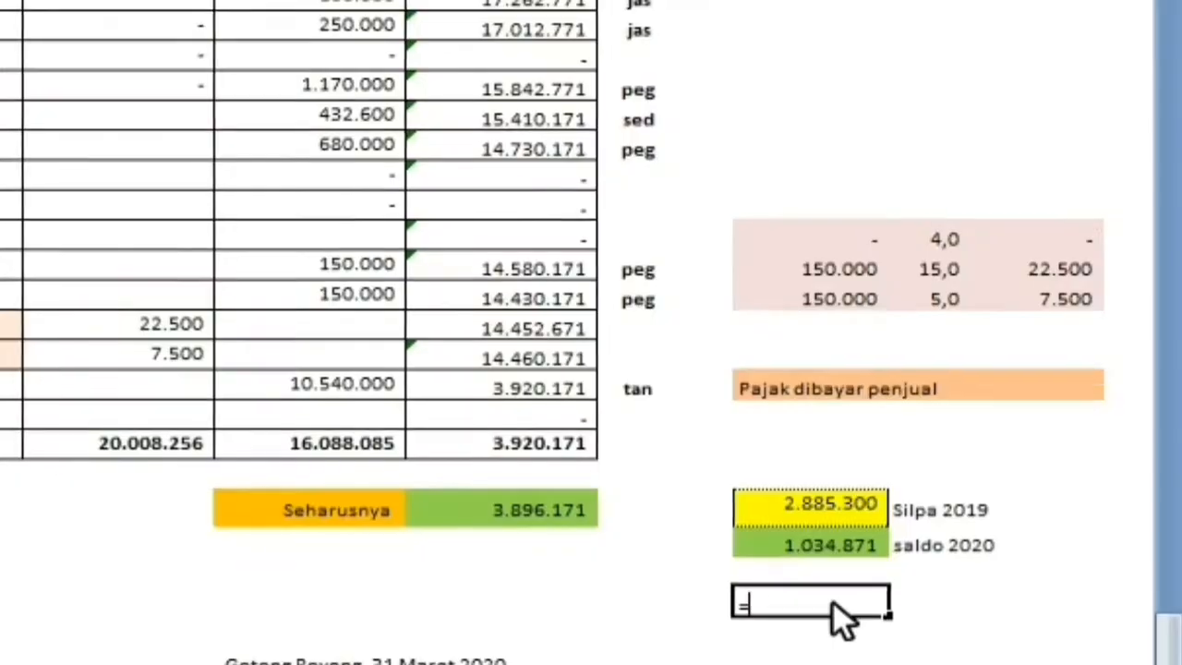
{"action": "left_click", "coordinate": [1018, 477]}
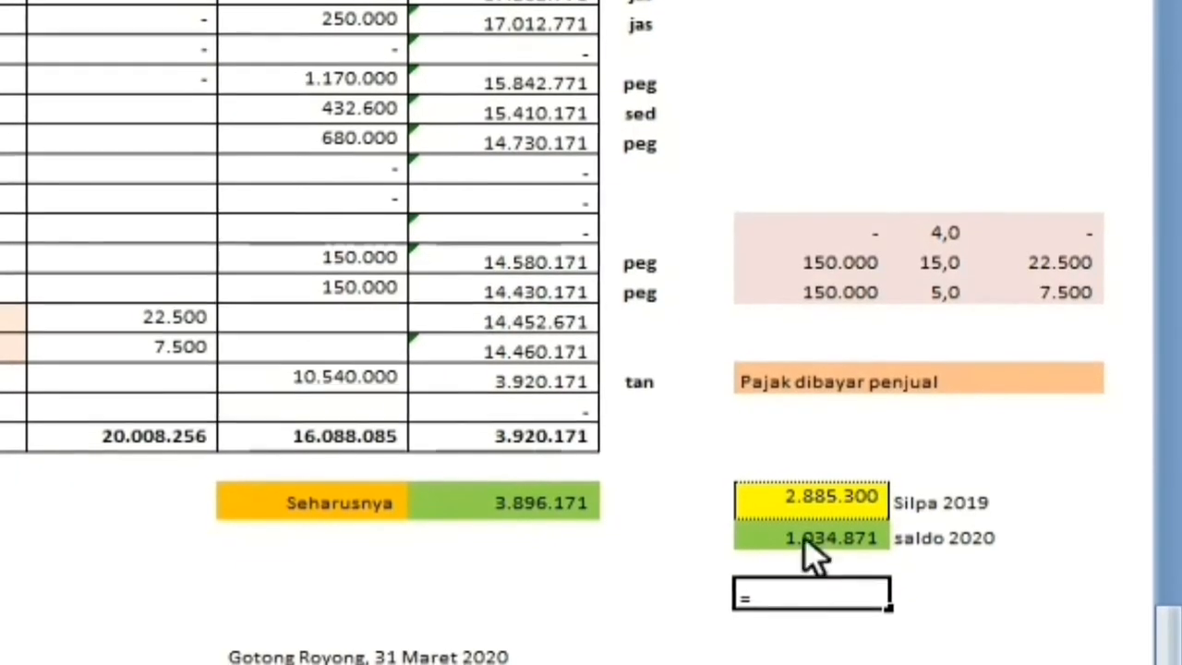
{"action": "left_click", "coordinate": [552, 438]}
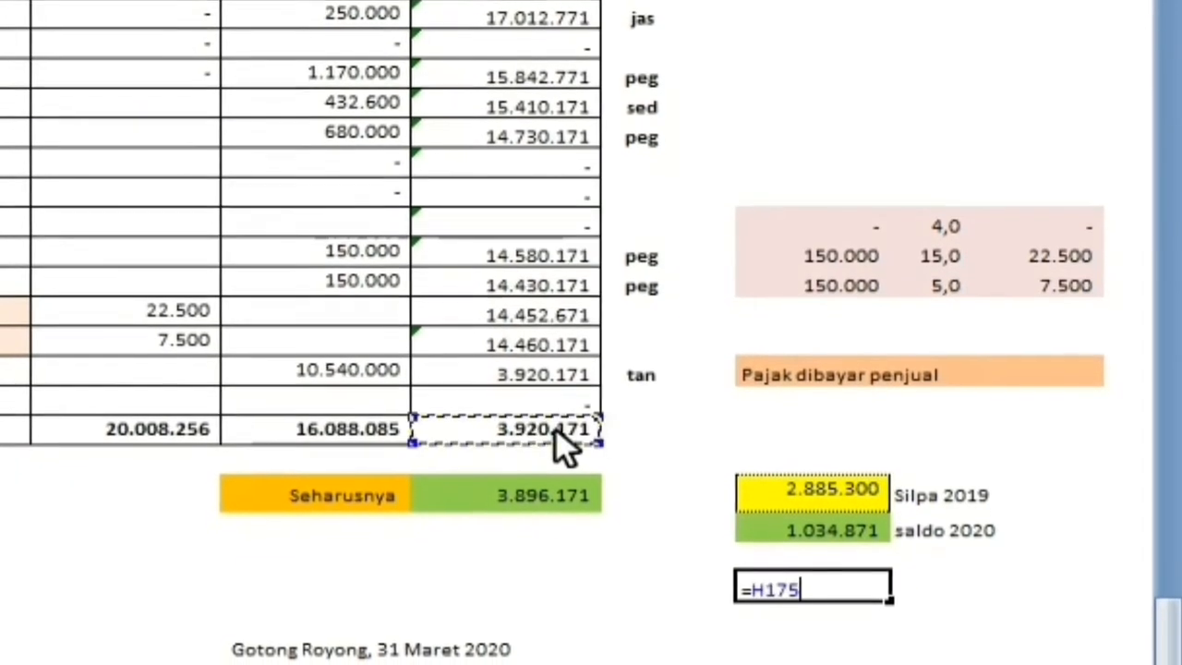
{"action": "type", "text": "-"}
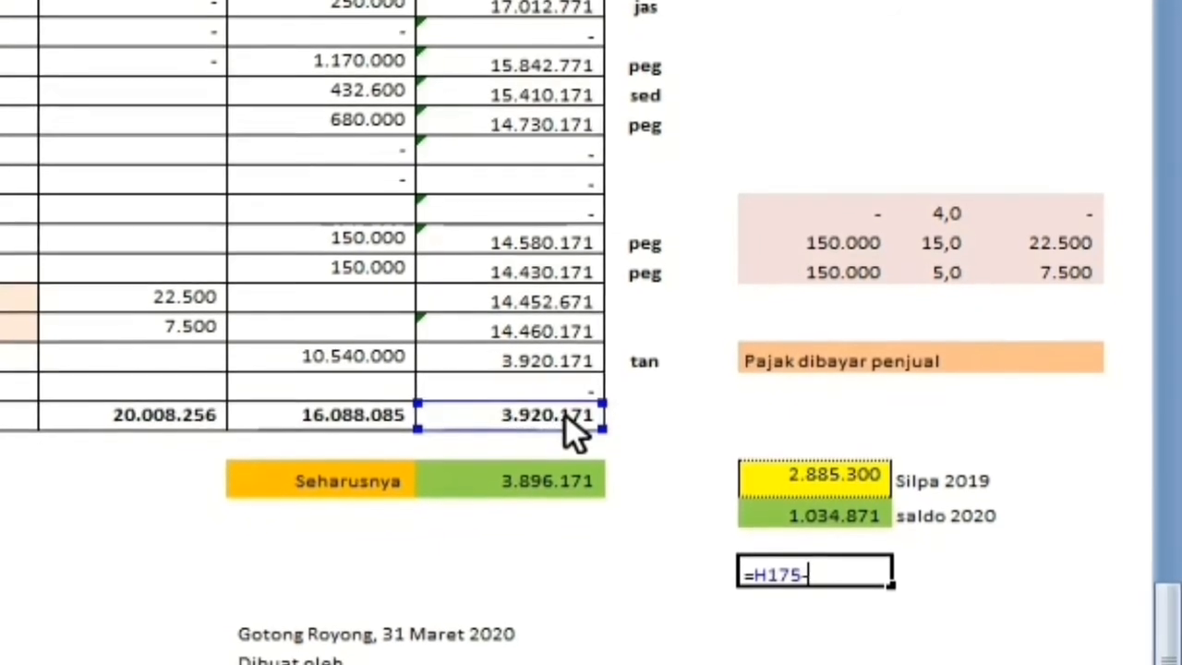
{"action": "left_click", "coordinate": [568, 468]}
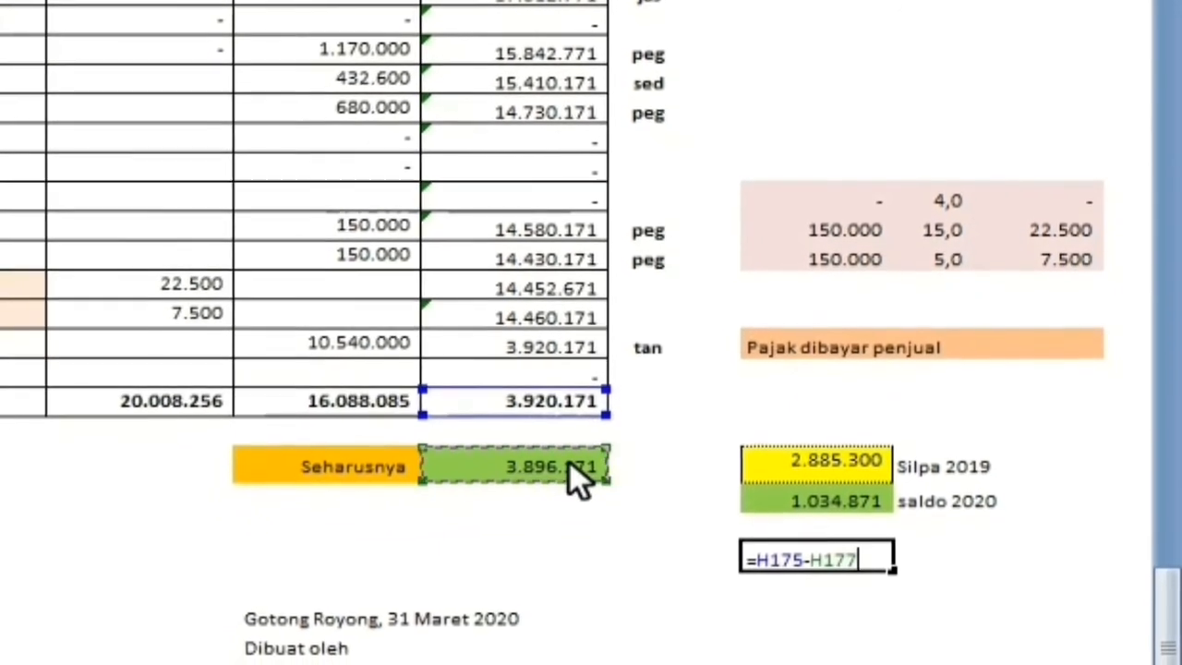
{"action": "key", "text": "Return"}
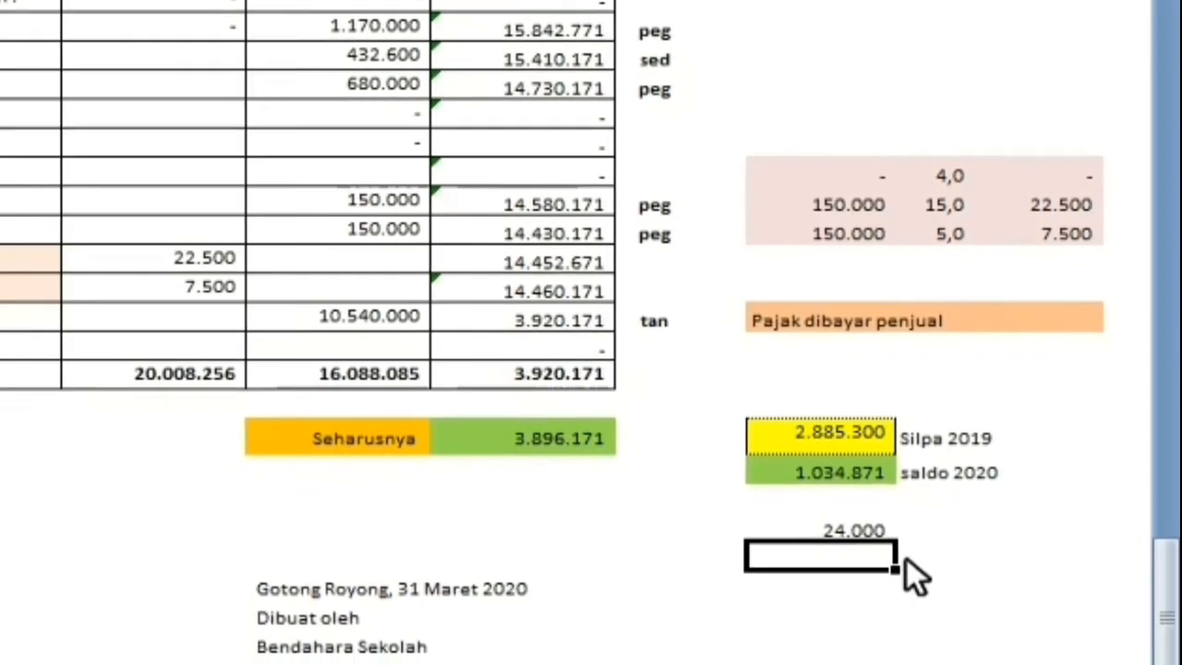
{"action": "key", "text": "Up"}
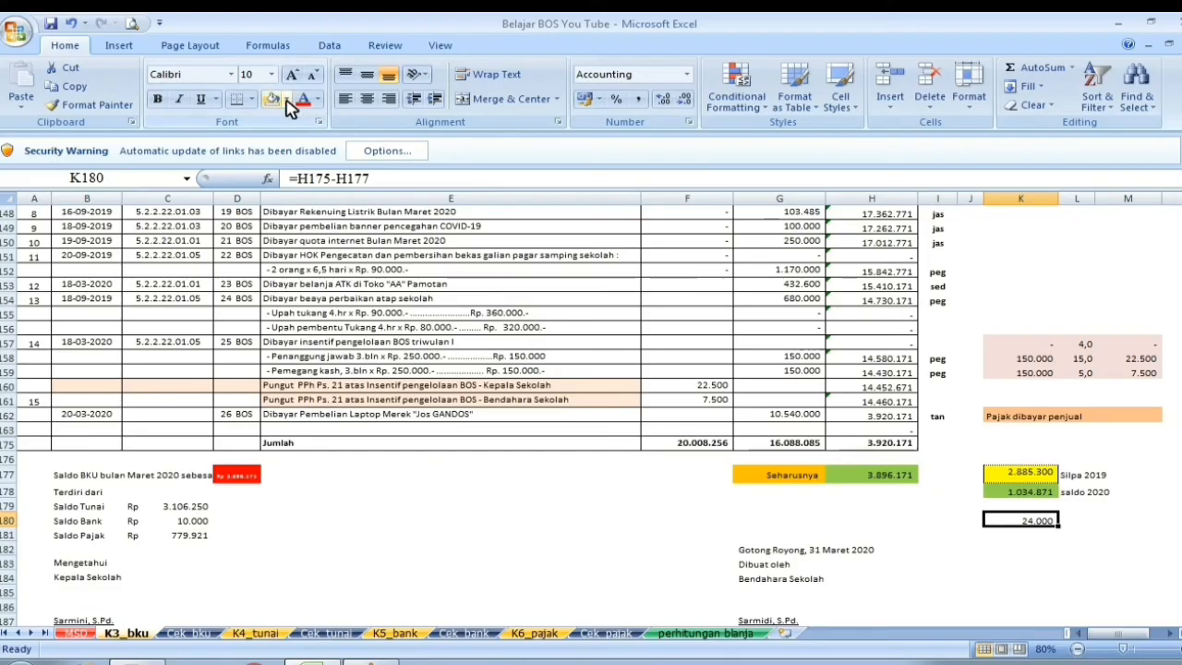
- Fill the difference cell K180 in K3_bku with the standard yellow color
{"action": "left_click", "coordinate": [287, 99]}
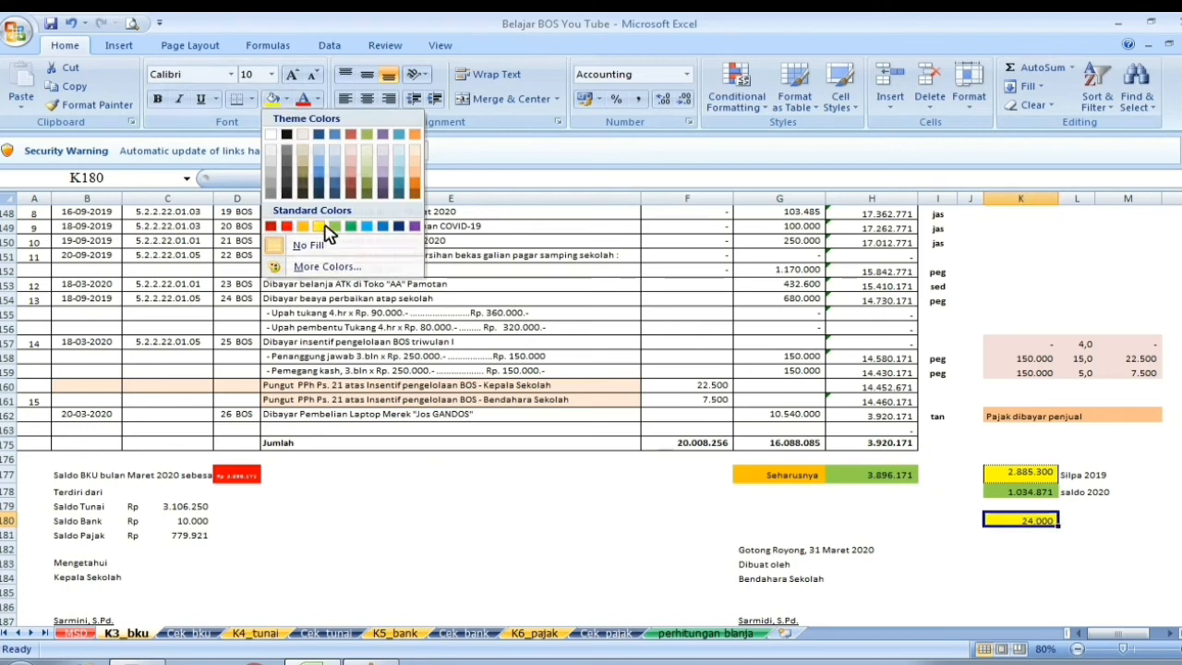
{"action": "left_click", "coordinate": [318, 226]}
{"action": "left_click", "coordinate": [1032, 534]}
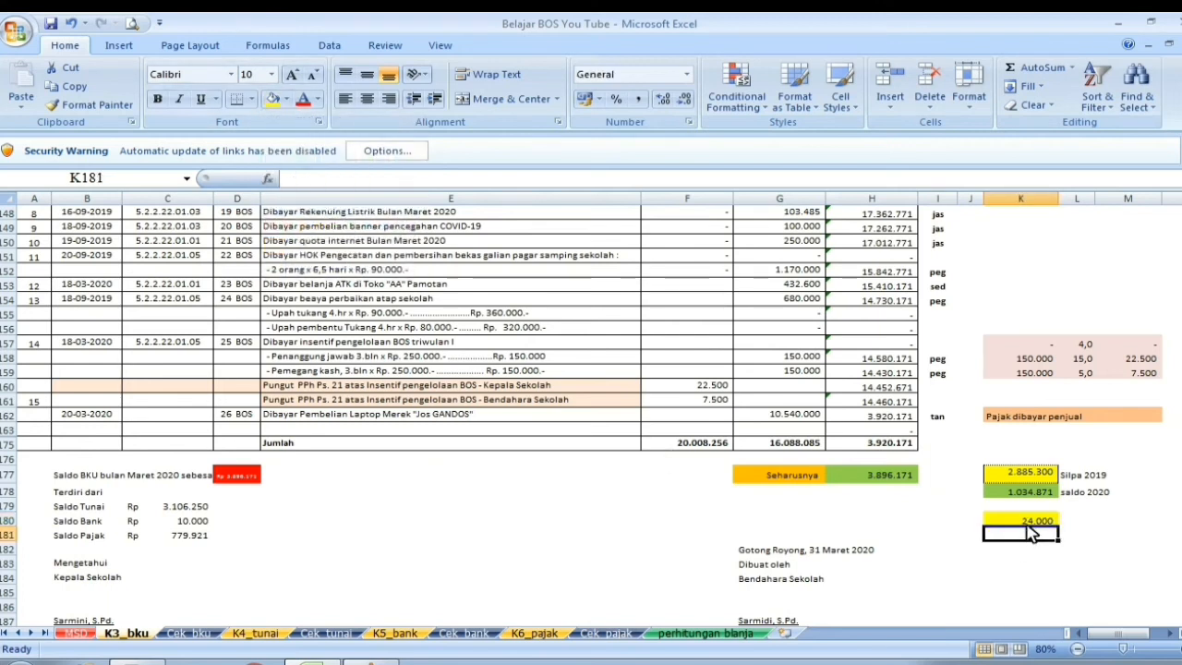
{"action": "left_click", "coordinate": [1032, 525]}
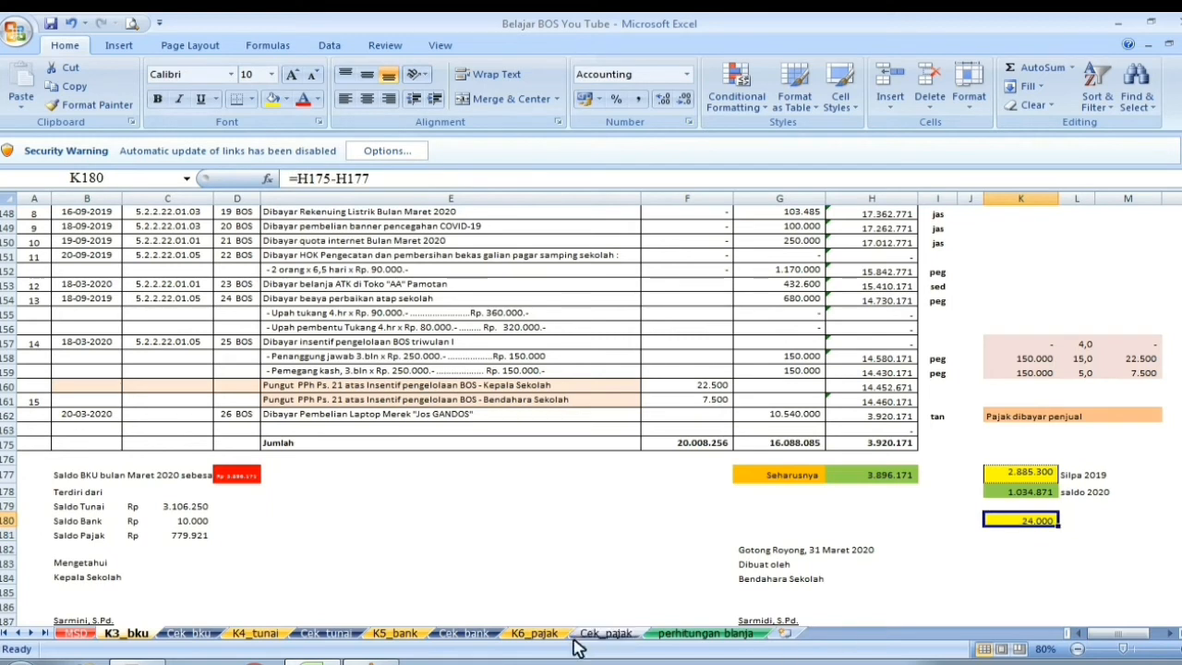
- In the February section of K6_pajak, set the PPh 21 amount for Insentif Guru Pembina Pramuka in F50 to 24000
{"action": "left_click", "coordinate": [541, 634]}
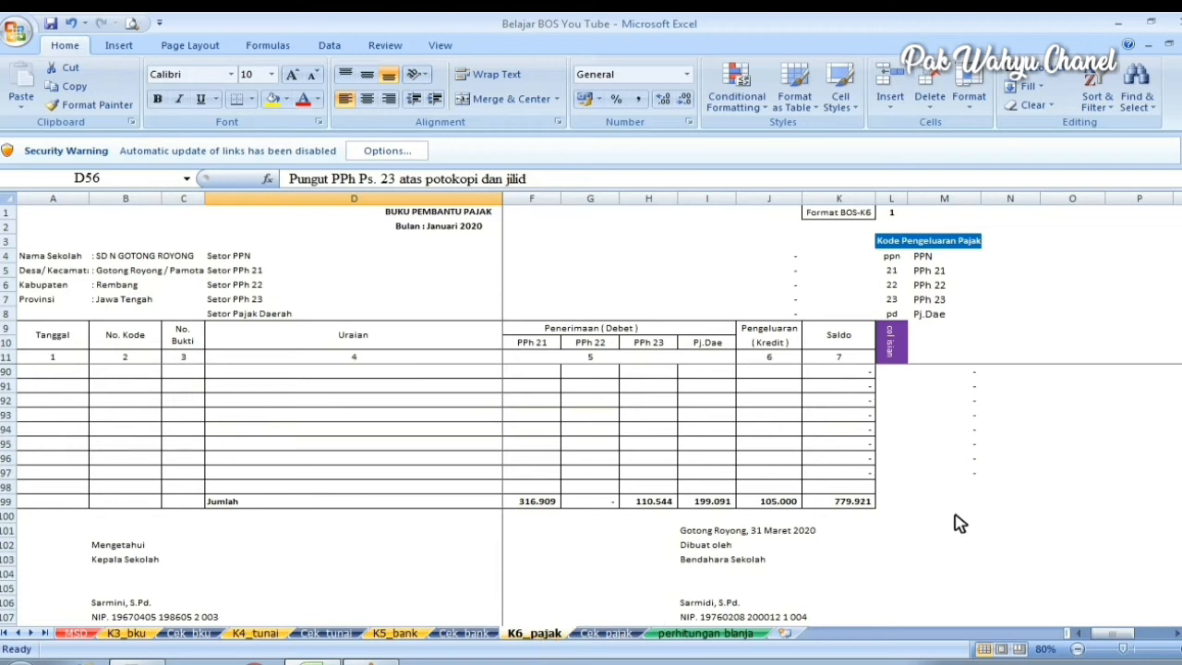
{"action": "scroll", "coordinate": [714, 582], "scroll_direction": "up", "scroll_amount": 1}
{"action": "scroll", "coordinate": [713, 582], "scroll_direction": "up", "scroll_amount": 18}
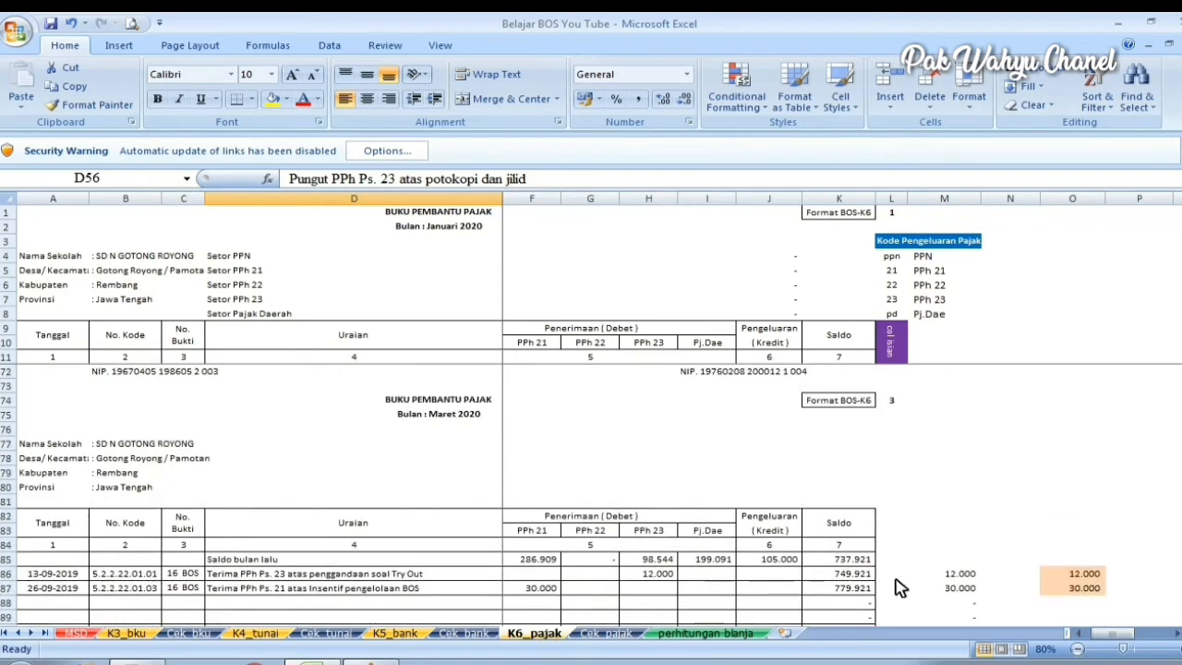
{"action": "scroll", "coordinate": [981, 582], "scroll_direction": "up", "scroll_amount": 7}
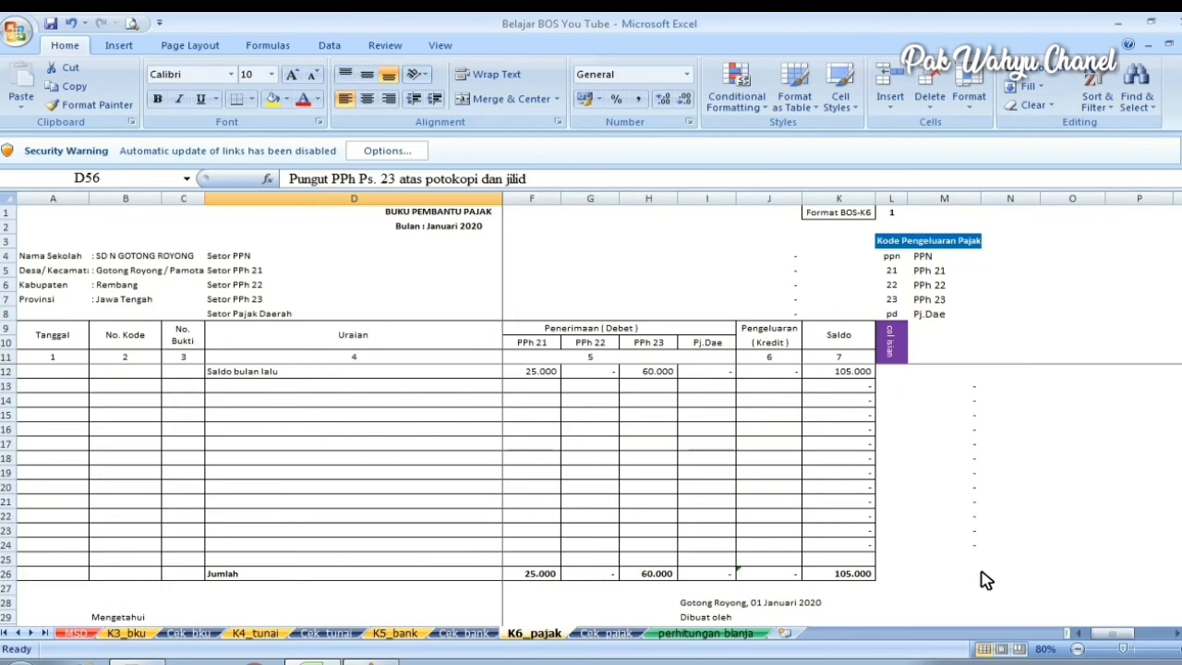
{"action": "scroll", "coordinate": [1010, 564], "scroll_direction": "down", "scroll_amount": 11}
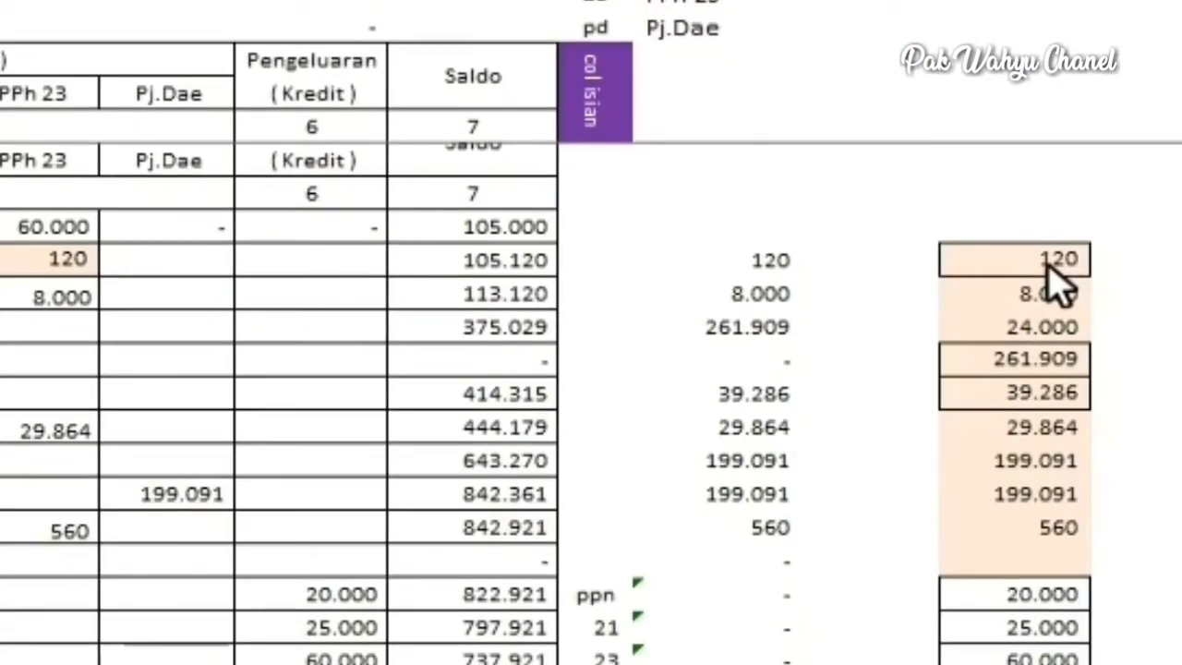
{"action": "left_click_drag", "start_coordinate": [1091, 422], "coordinate": [1082, 451]}
{"action": "left_click", "coordinate": [1020, 289]}
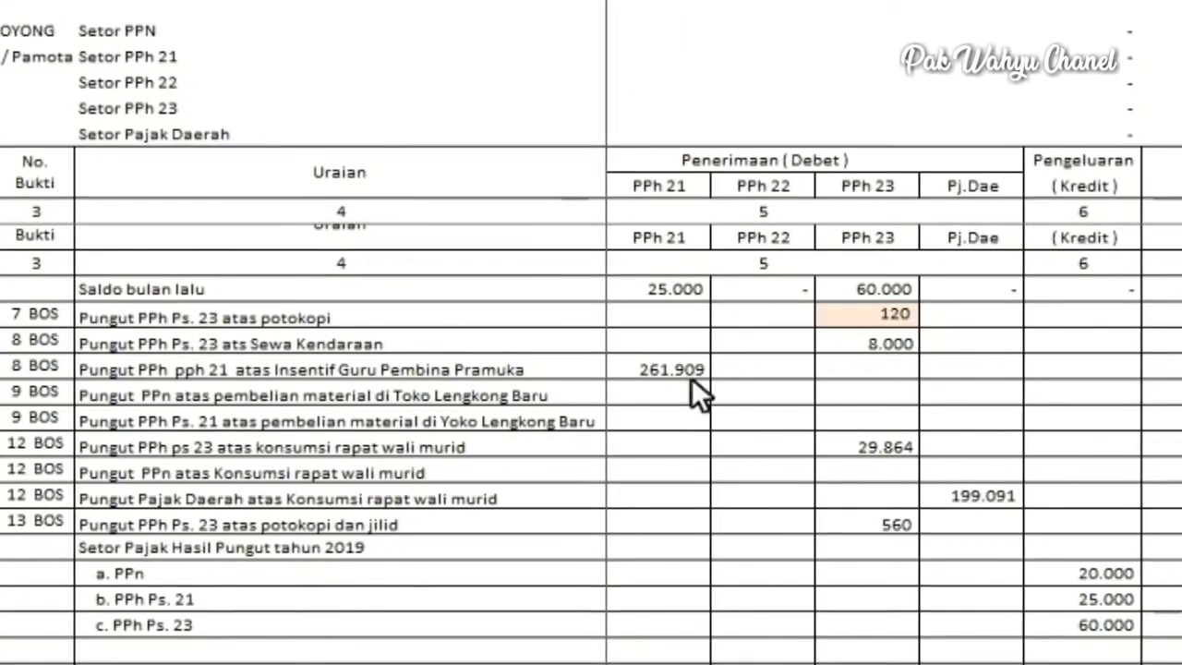
{"action": "left_click", "coordinate": [679, 370]}
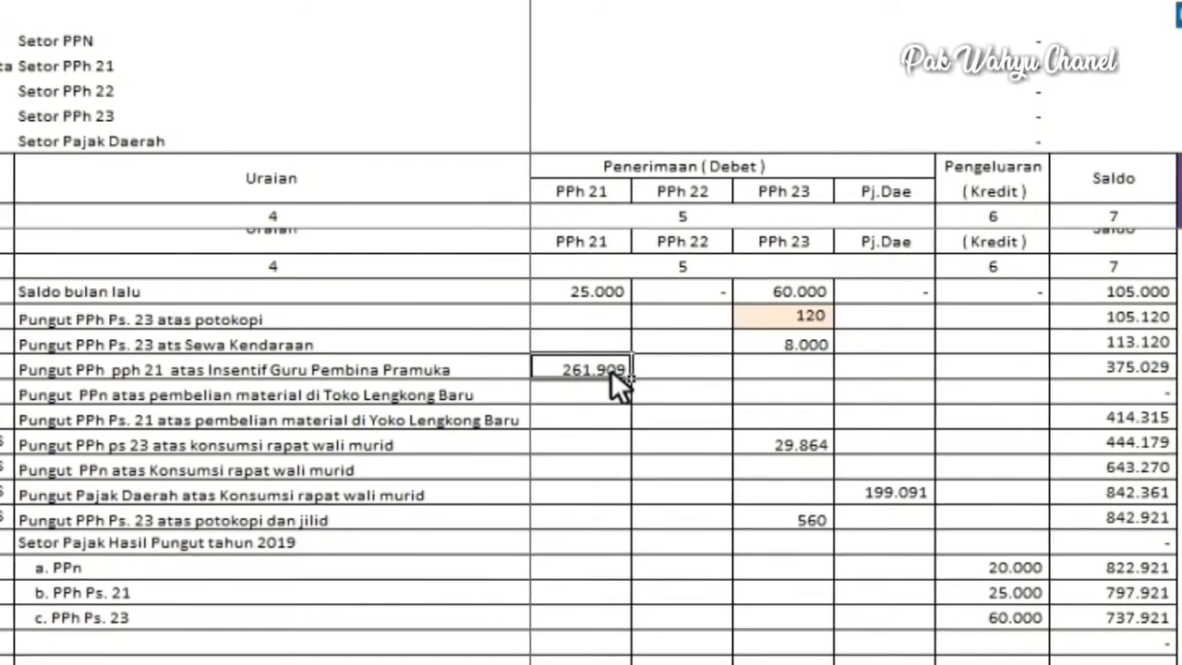
{"action": "type", "text": "24000"}
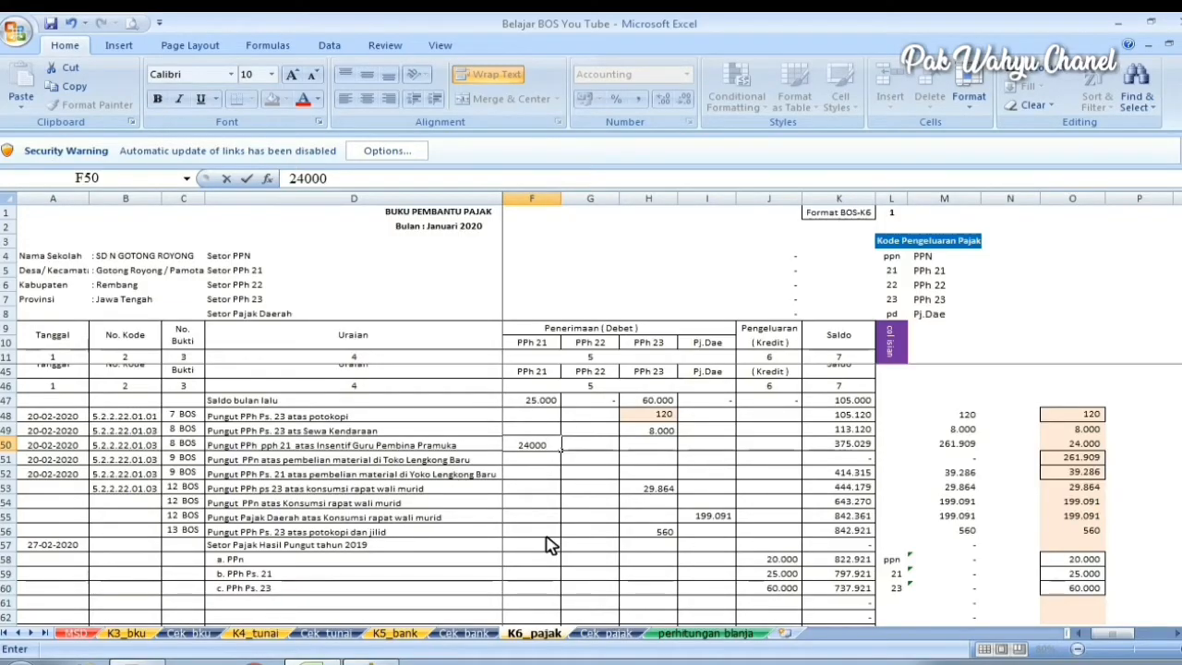
{"action": "key", "text": "Return"}
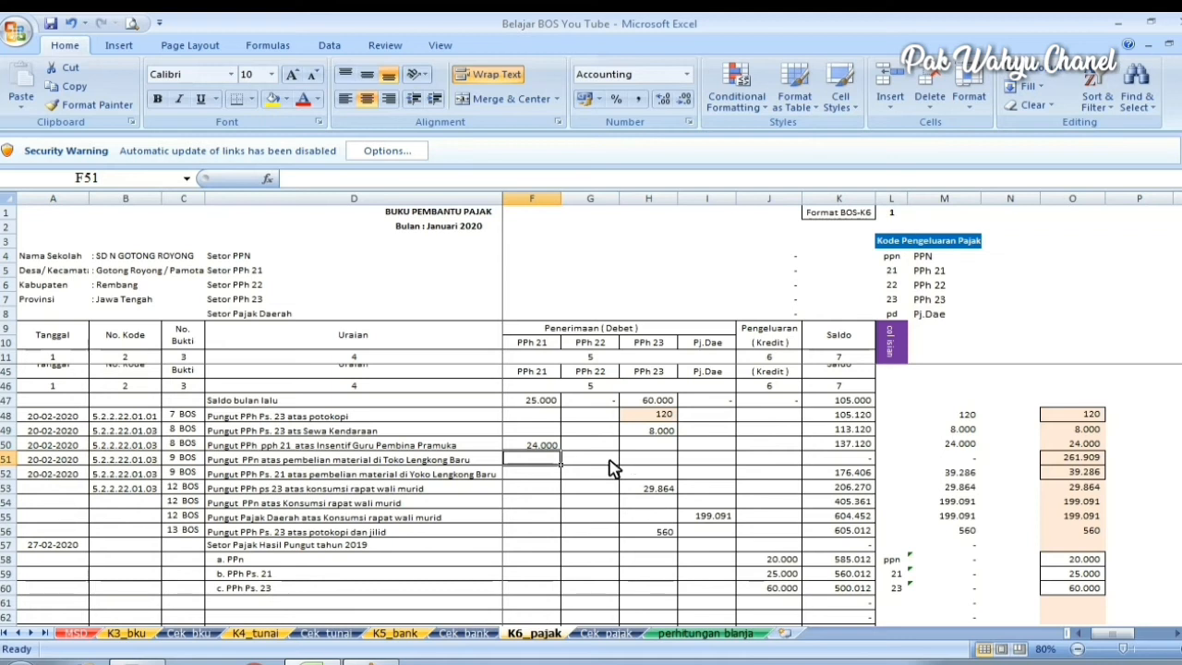
- Copy 261909 from O51 and paste it as values into PPN cell E51 for the Toko Lengkong Baru material purchase
{"action": "left_click", "coordinate": [1071, 458]}
{"action": "right_click", "coordinate": [1067, 457]}
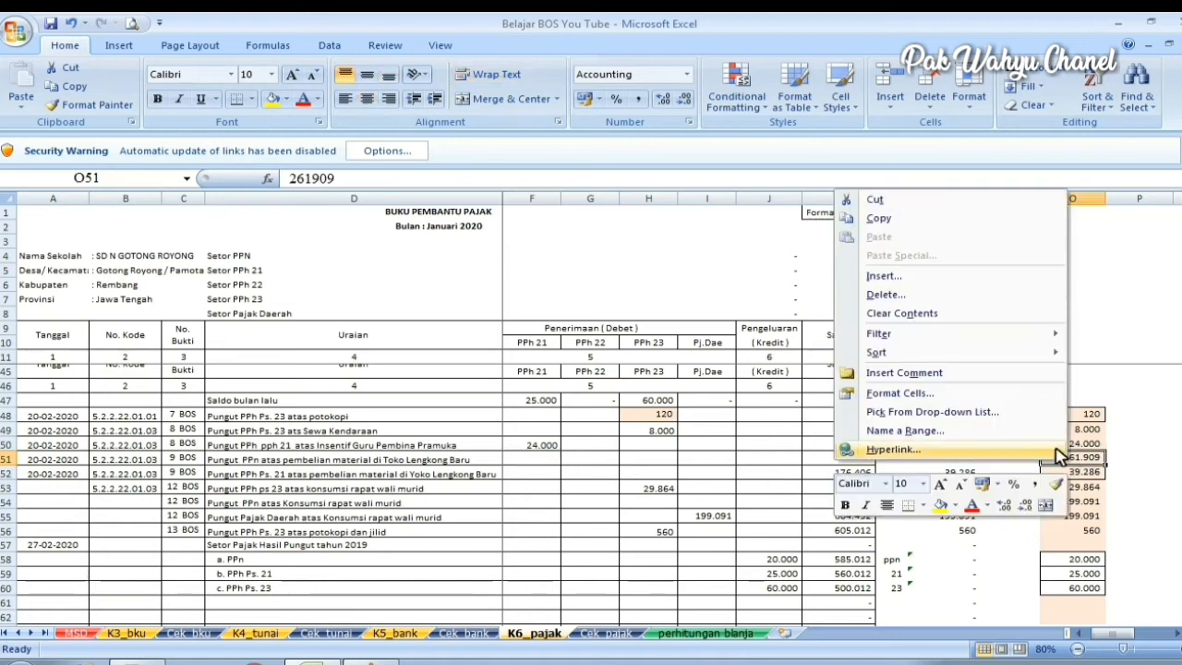
{"action": "left_click", "coordinate": [912, 221]}
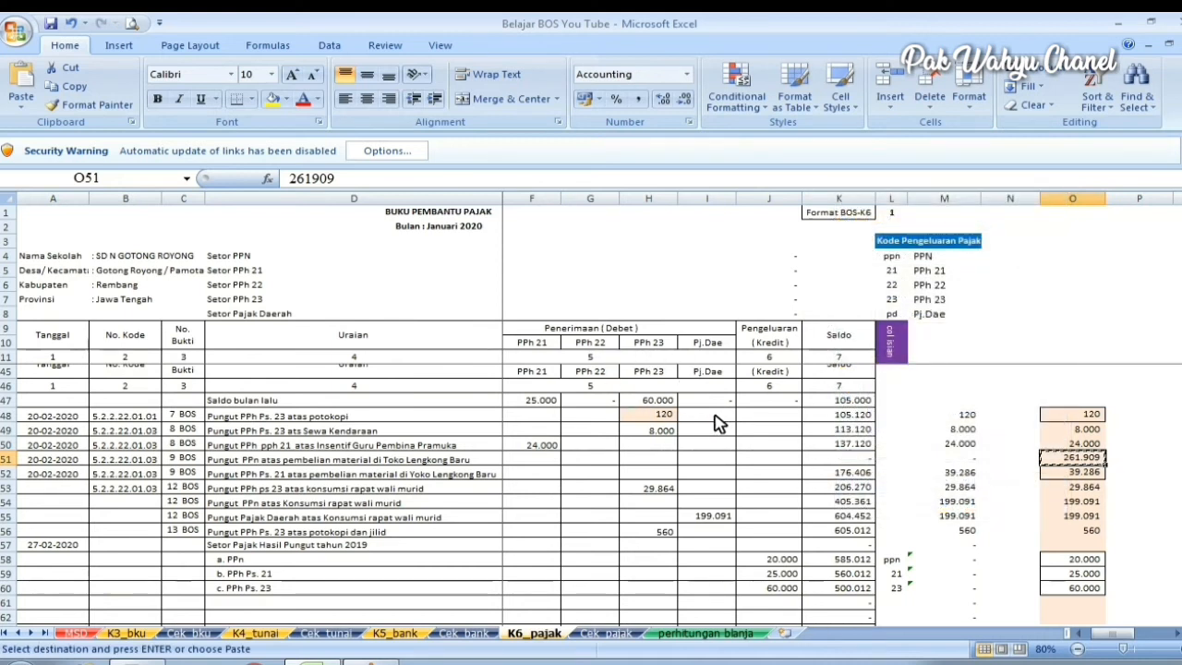
{"action": "left_click_drag", "start_coordinate": [1112, 639], "coordinate": [1107, 639]}
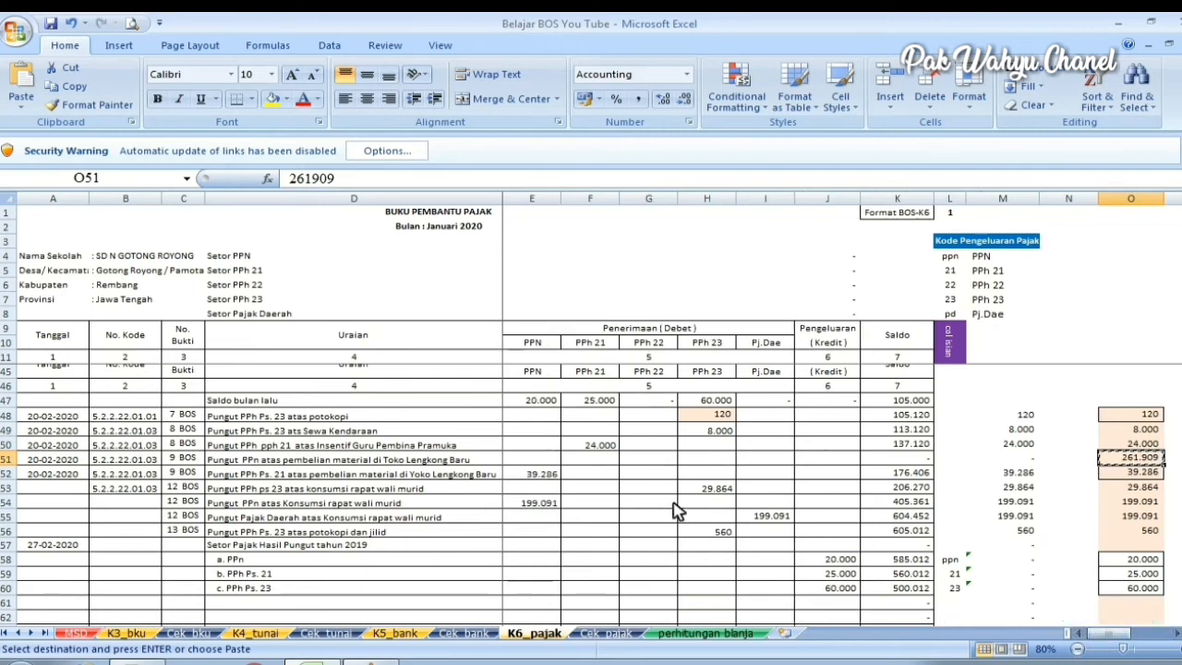
{"action": "left_click", "coordinate": [540, 461]}
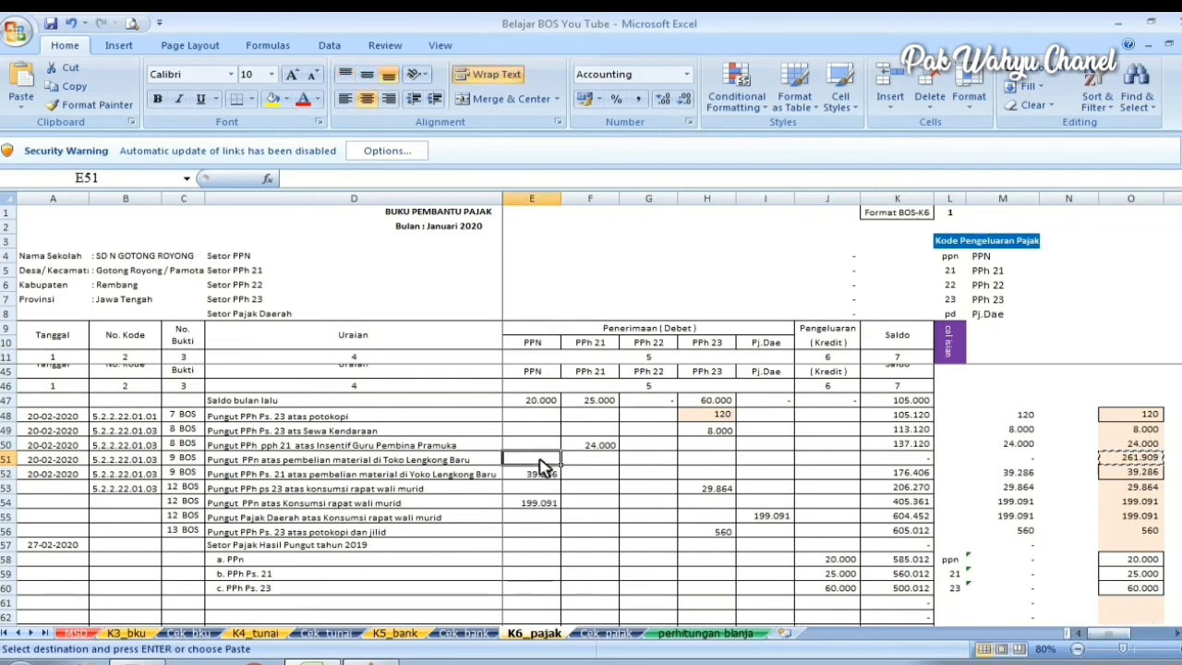
{"action": "right_click", "coordinate": [541, 465]}
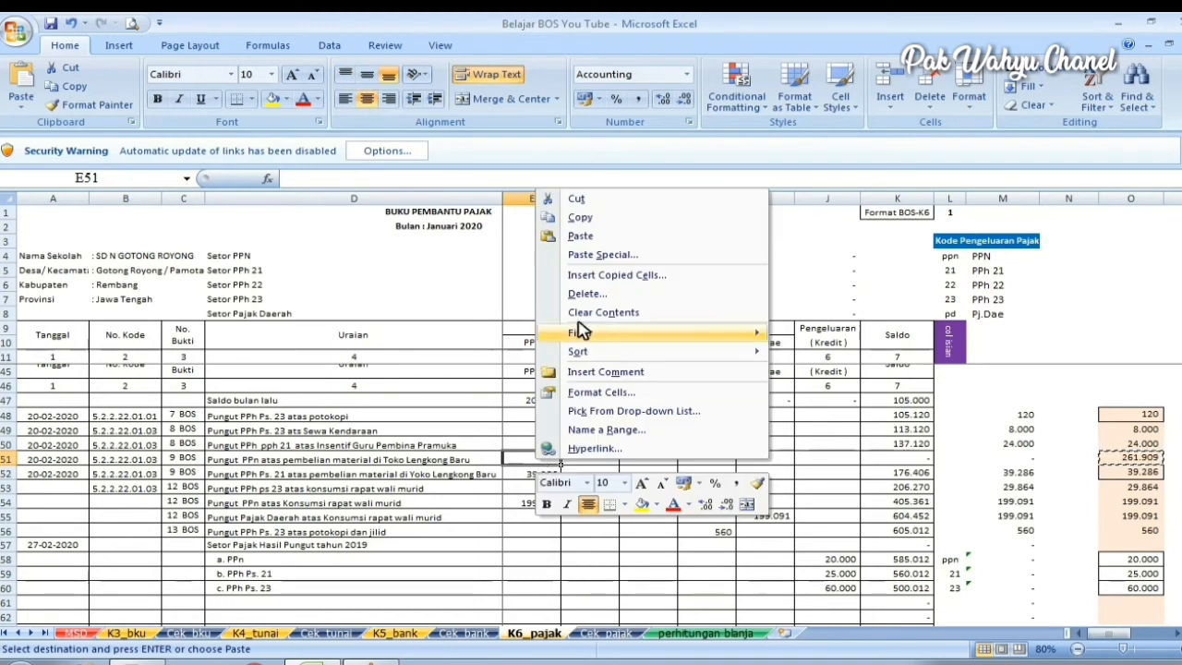
{"action": "left_click", "coordinate": [605, 255]}
{"action": "left_click", "coordinate": [471, 191]}
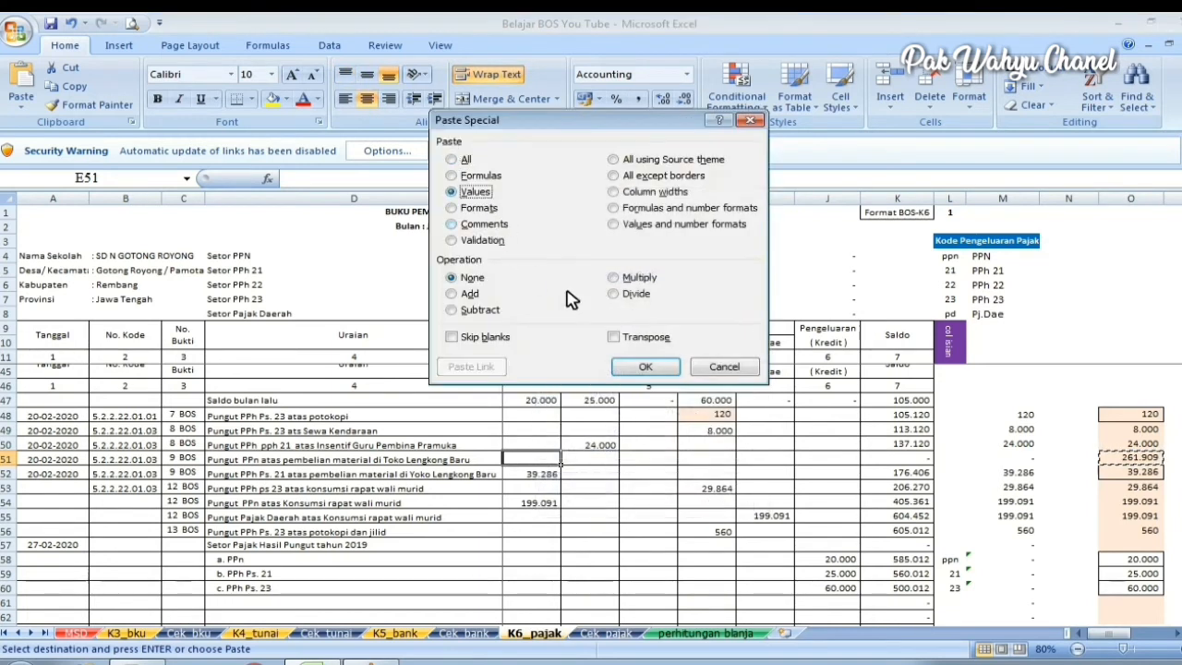
{"action": "left_click", "coordinate": [644, 369]}
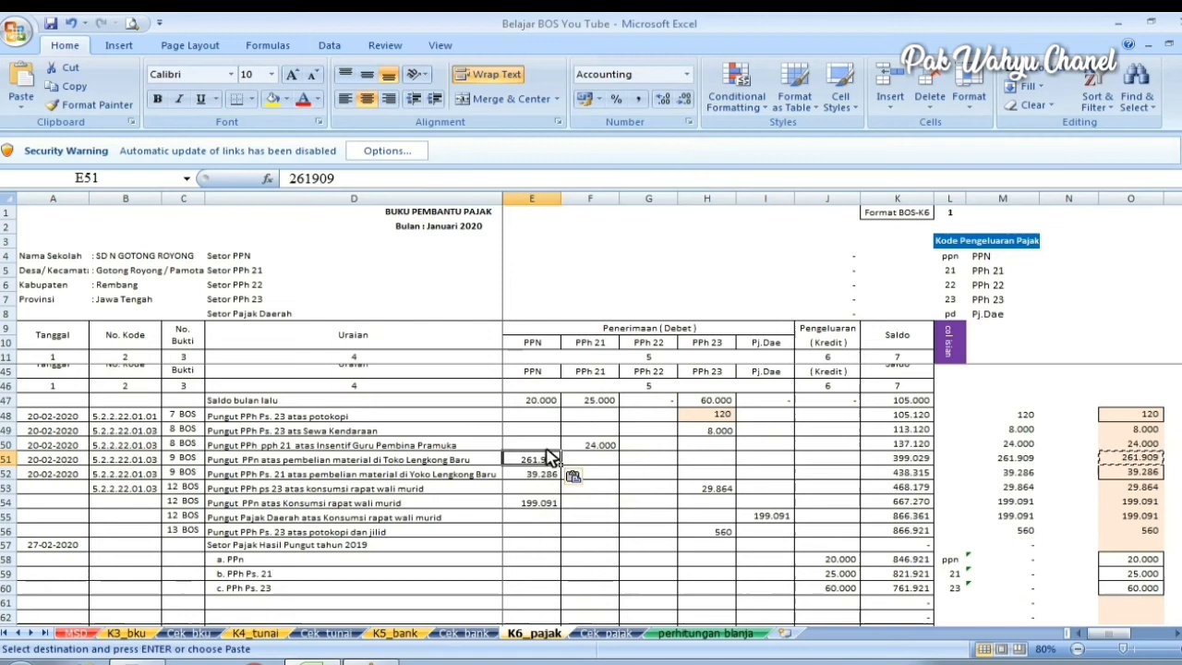
- Check the February Jumlah row in K6_pajak, and recheck the March balance breakdown, Seharusnya and K180 difference in K3_bku
{"action": "left_click", "coordinate": [608, 448]}
{"action": "scroll", "coordinate": [757, 490], "scroll_direction": "down", "scroll_amount": 3}
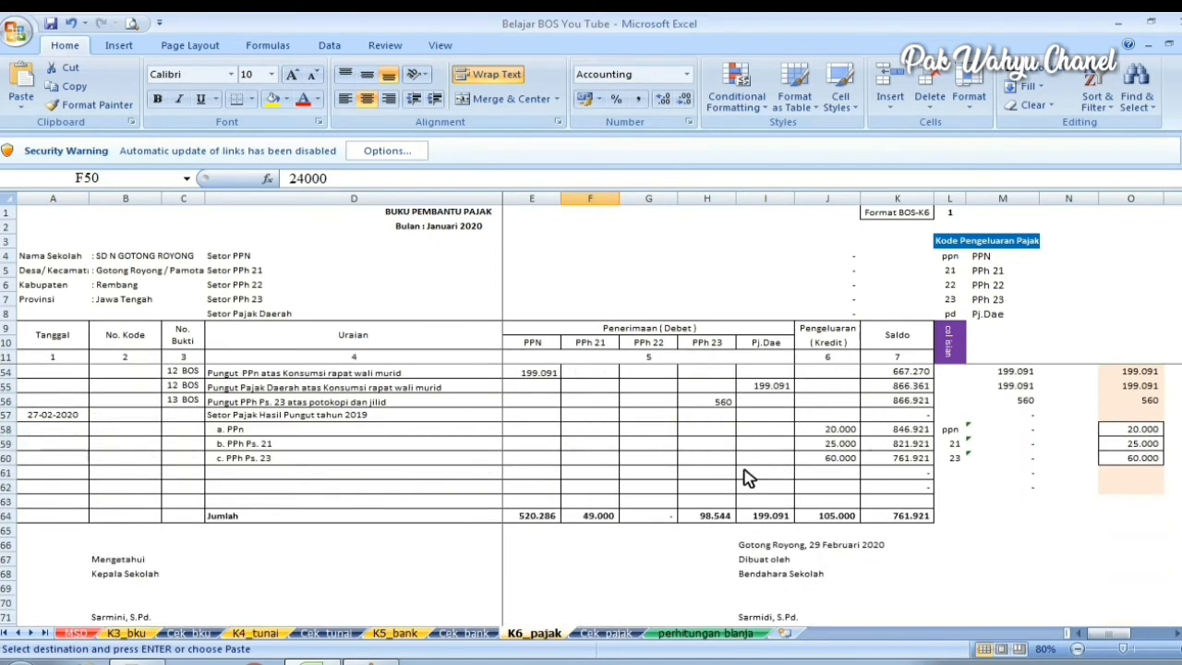
{"action": "left_click", "coordinate": [130, 633]}
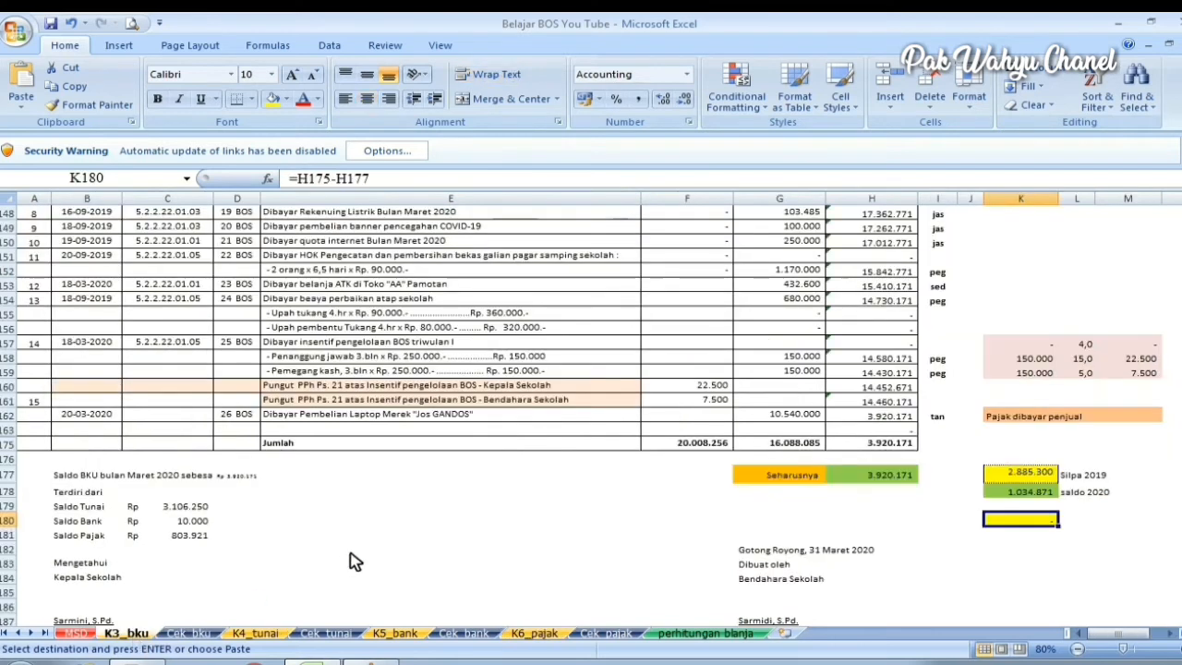
{"action": "scroll", "coordinate": [586, 528], "scroll_direction": "down", "scroll_amount": 2}
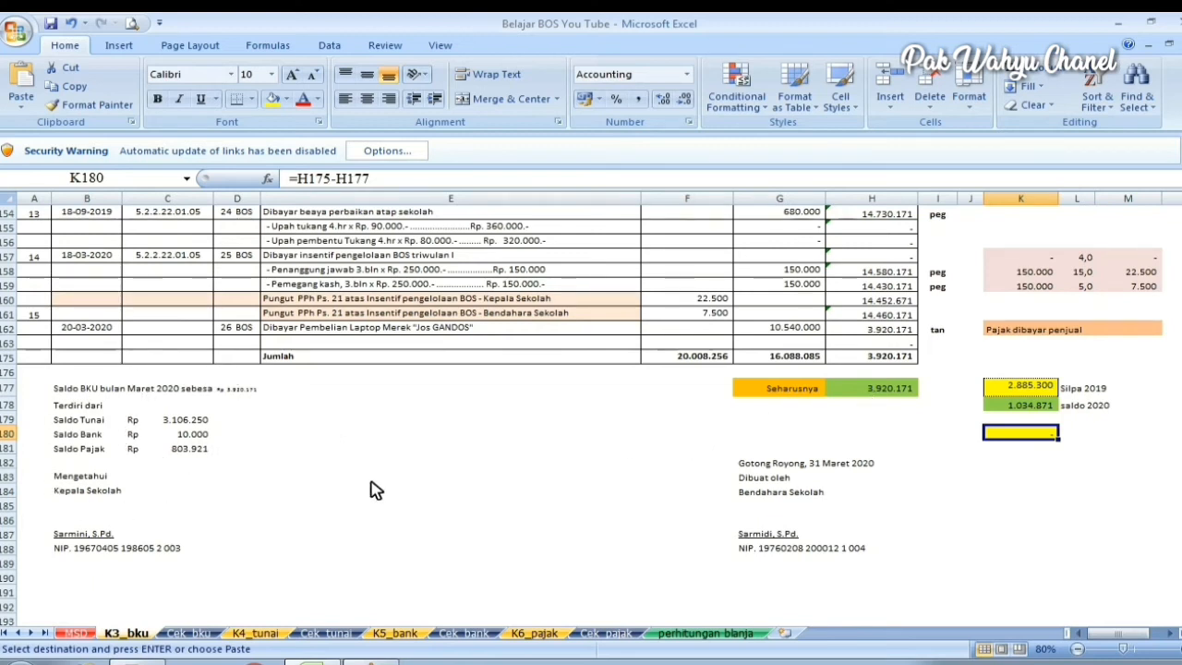
{"action": "left_click_drag", "start_coordinate": [1181, 552], "coordinate": [1181, 552]}
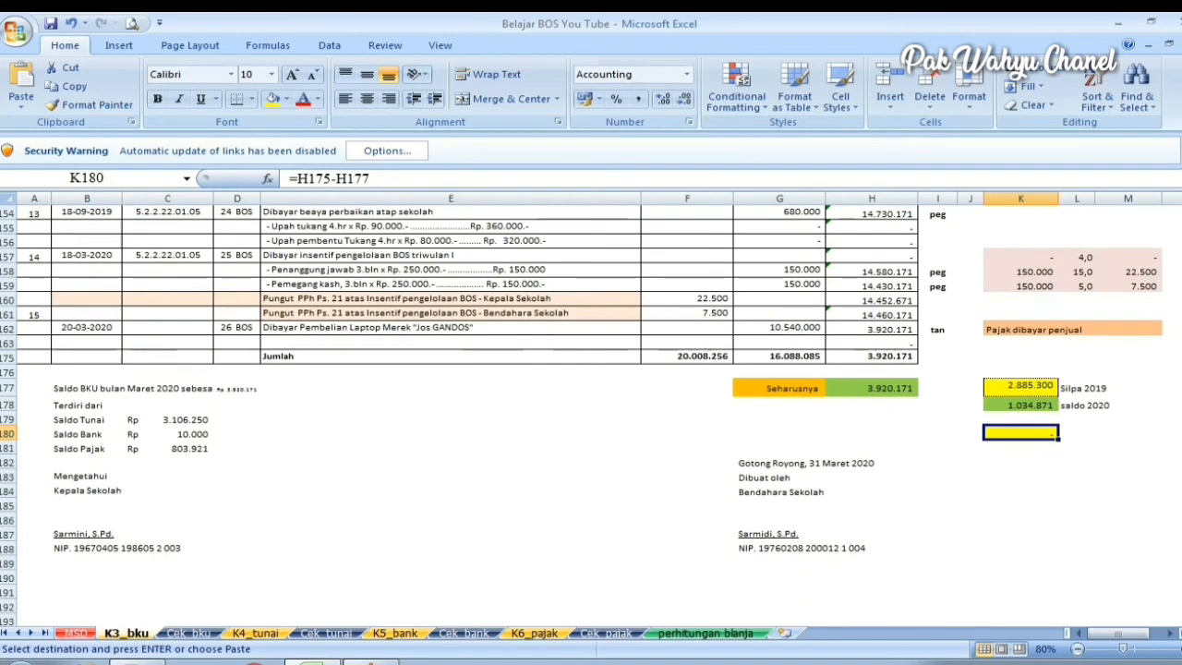
- Check the March Jumlah balances in K4_tunai, K5_bank and K6_pajak against the K3_bku balance breakdown
{"action": "left_click", "coordinate": [268, 635]}
{"action": "left_click", "coordinate": [409, 636]}
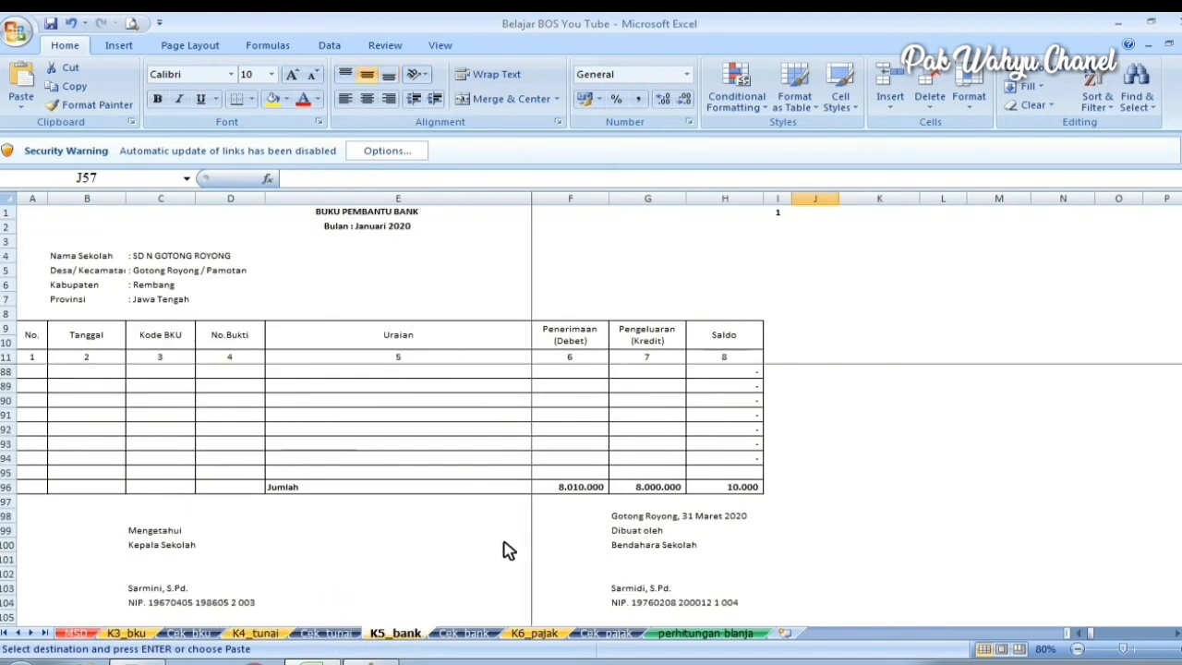
{"action": "left_click", "coordinate": [535, 634]}
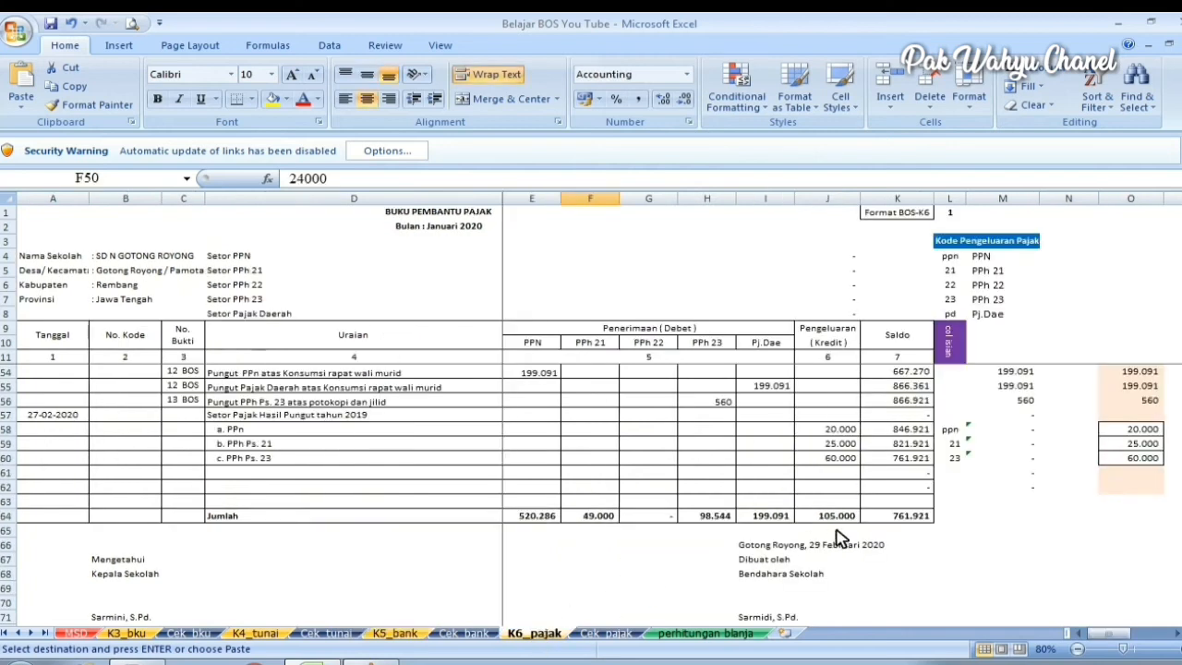
{"action": "scroll", "coordinate": [868, 530], "scroll_direction": "down", "scroll_amount": 5}
{"action": "scroll", "coordinate": [868, 529], "scroll_direction": "down", "scroll_amount": 8}
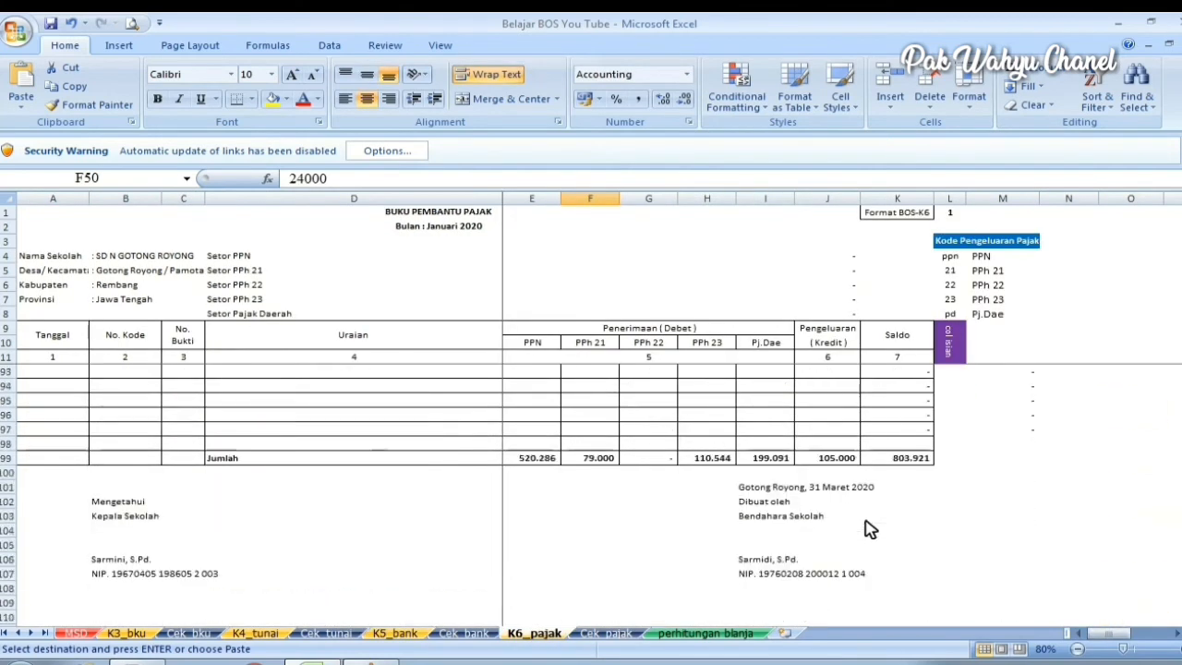
{"action": "scroll", "coordinate": [868, 528], "scroll_direction": "up", "scroll_amount": 1}
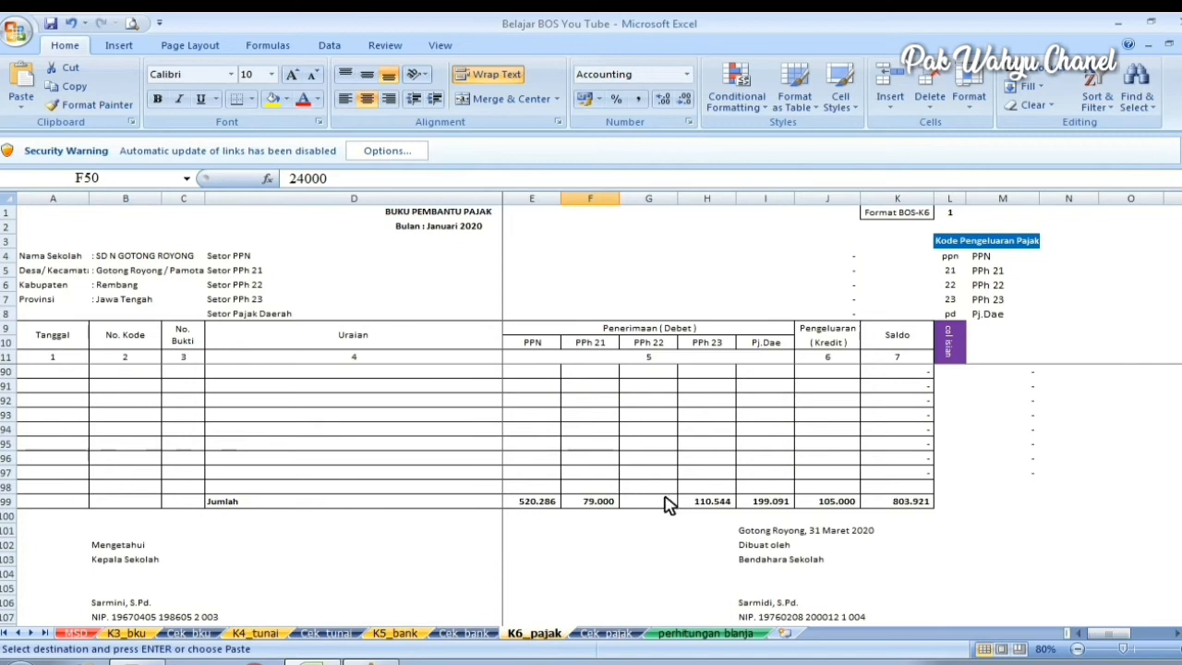
- Review the January to March 2020 tax entries and the tax deposits by type in Cek_pajak
{"action": "left_click", "coordinate": [610, 635]}
{"action": "scroll", "coordinate": [585, 554], "scroll_direction": "up", "scroll_amount": 7}
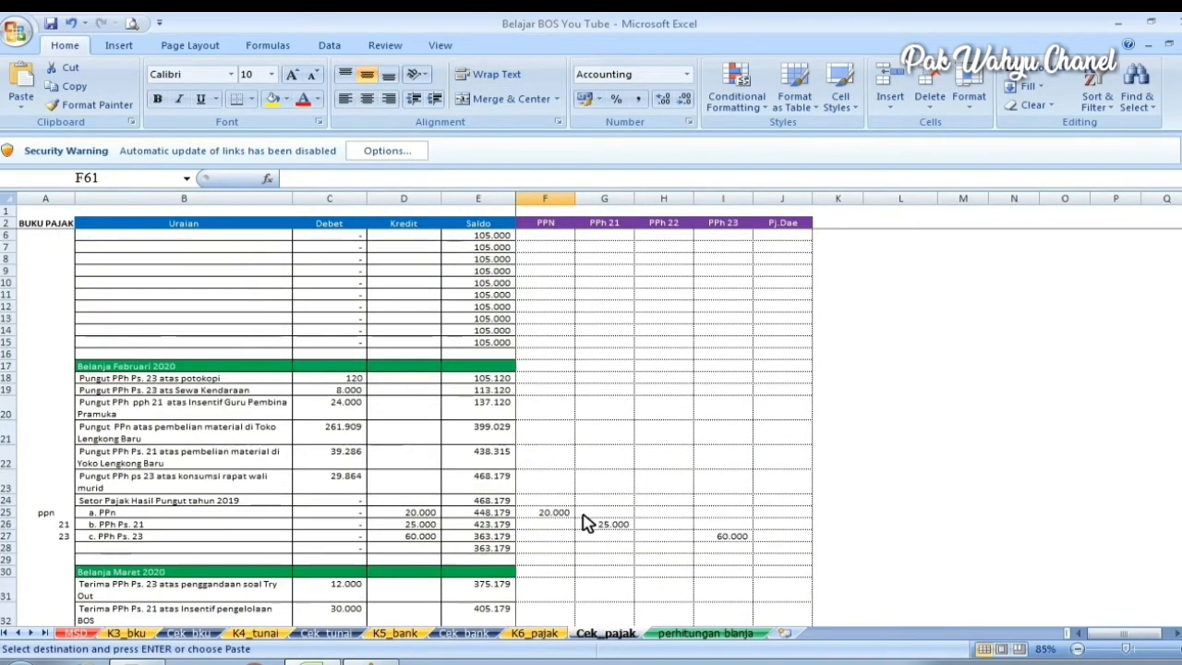
{"action": "scroll", "coordinate": [588, 523], "scroll_direction": "up", "scroll_amount": 1}
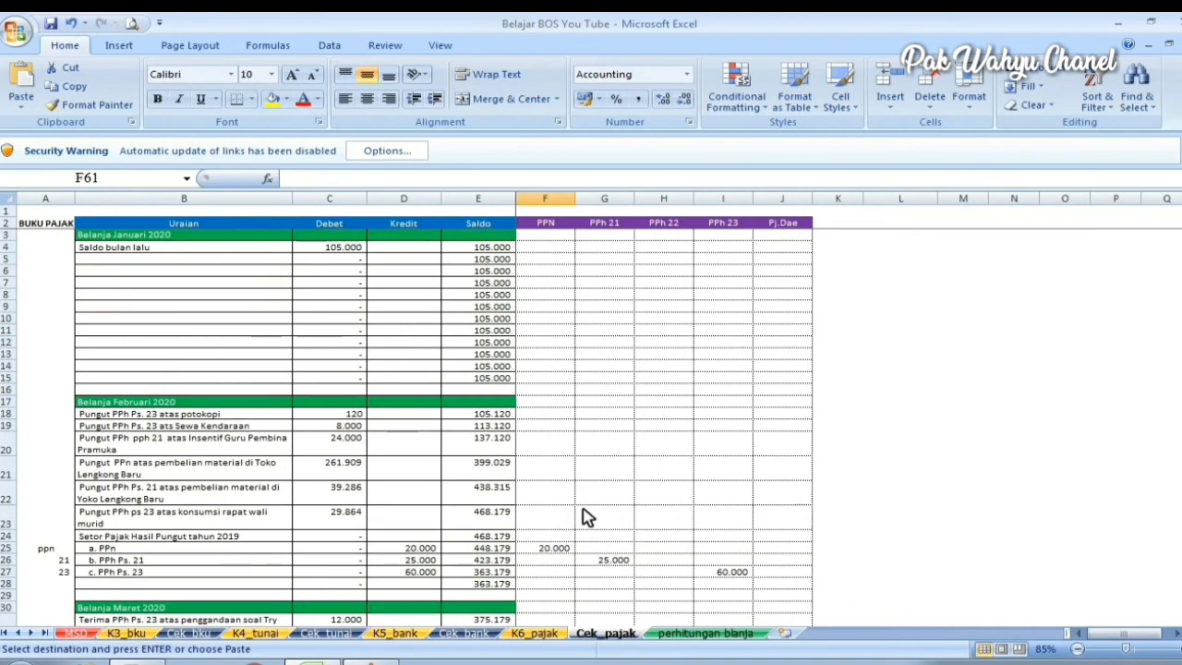
{"action": "scroll", "coordinate": [541, 416], "scroll_direction": "down", "scroll_amount": 6}
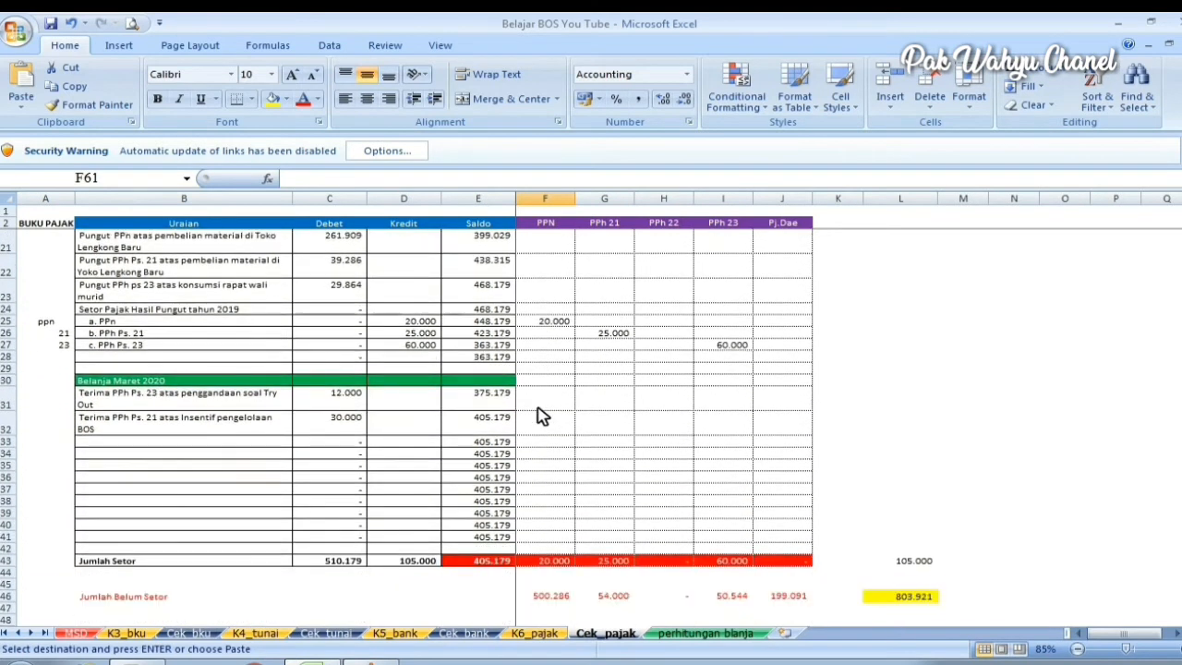
{"action": "scroll", "coordinate": [151, 337], "scroll_direction": "up", "scroll_amount": 6}
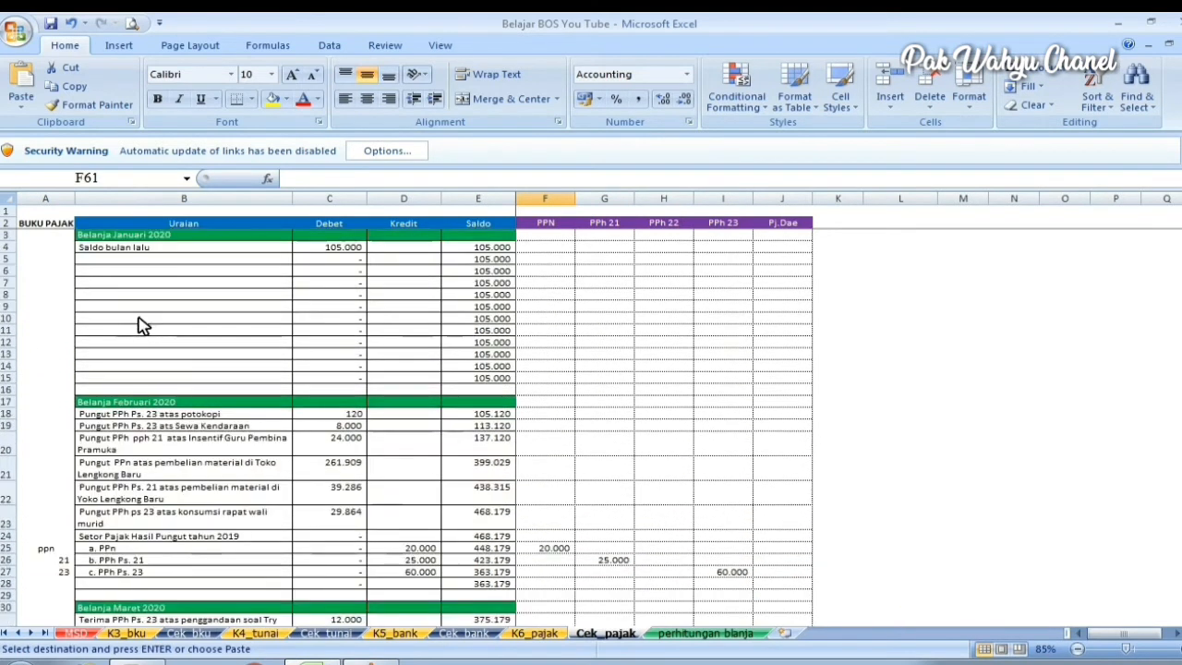
{"action": "scroll", "coordinate": [471, 481], "scroll_direction": "down", "scroll_amount": 5}
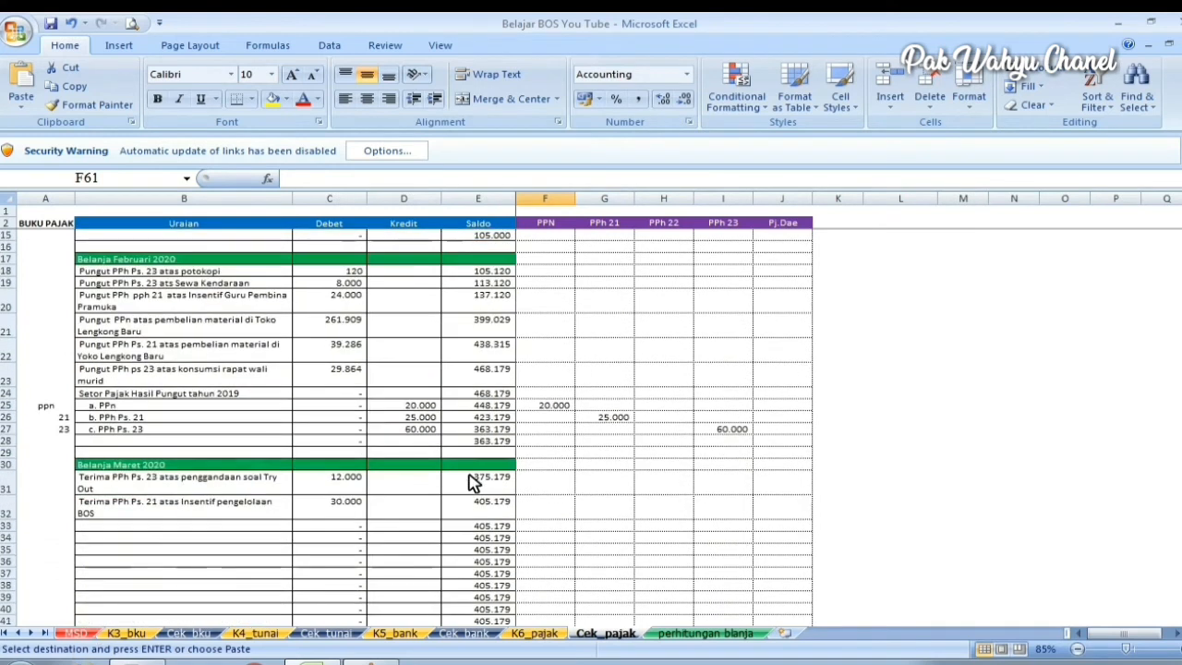
{"action": "scroll", "coordinate": [229, 423], "scroll_direction": "down", "scroll_amount": 4}
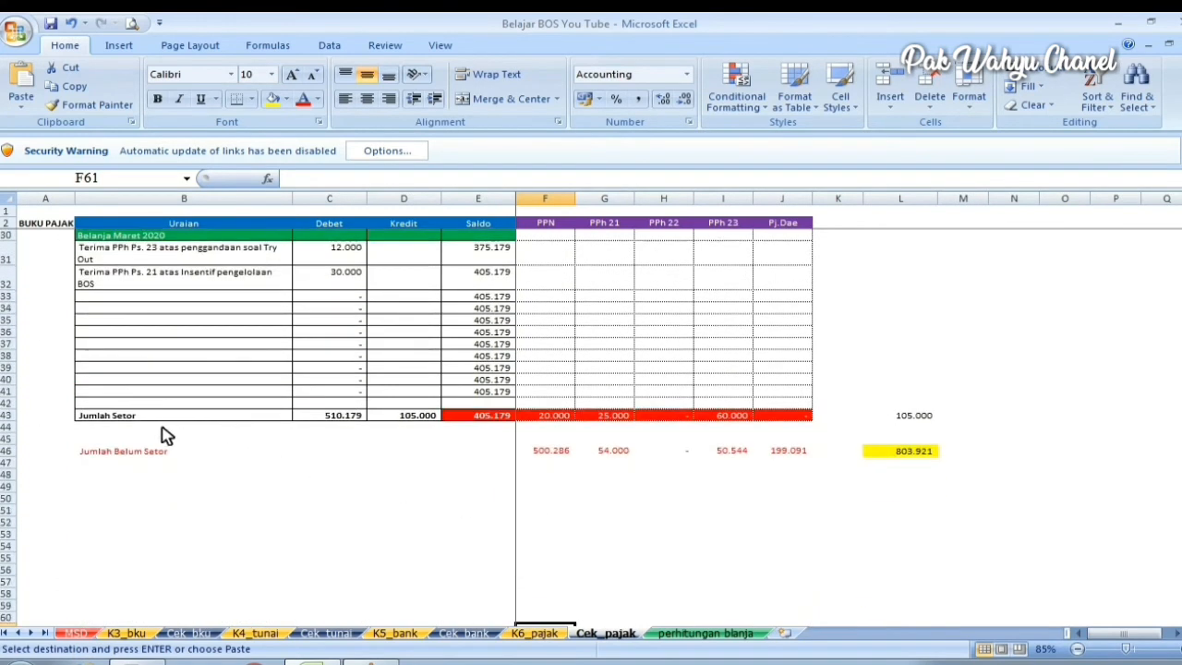
- Inspect the Jumlah Setor saldo in E43 and the deposit totals in F43:J43 against the Jumlah Belum Setor row
{"action": "left_click", "coordinate": [482, 417]}
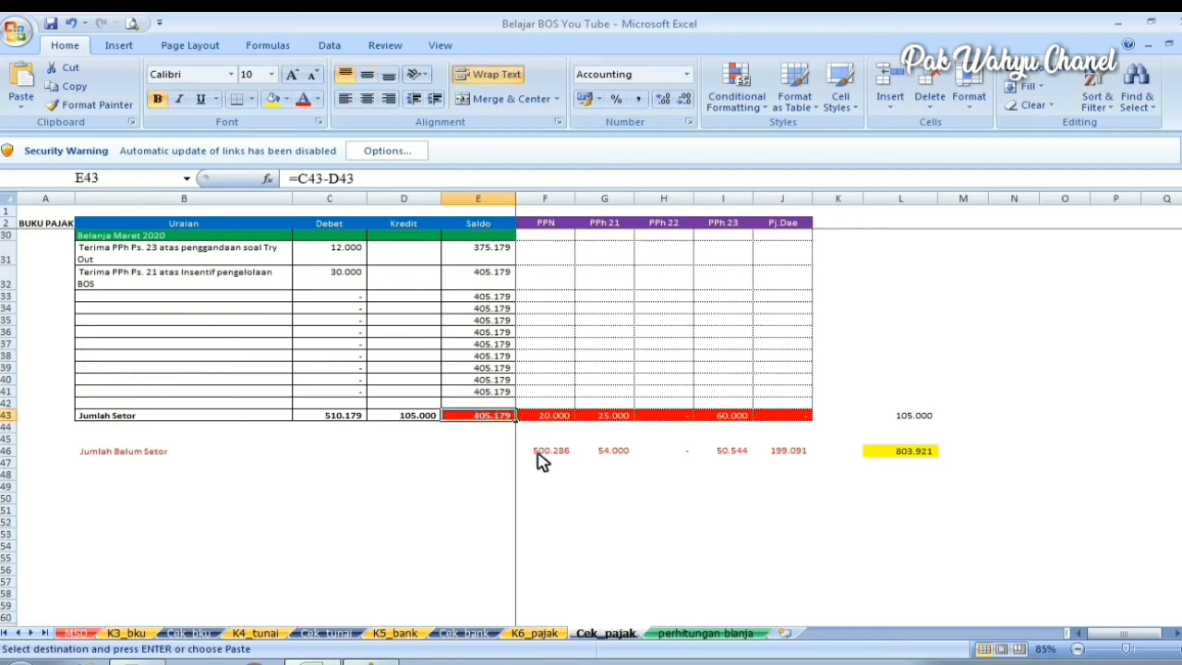
{"action": "scroll", "coordinate": [598, 491], "scroll_direction": "up", "scroll_amount": 3}
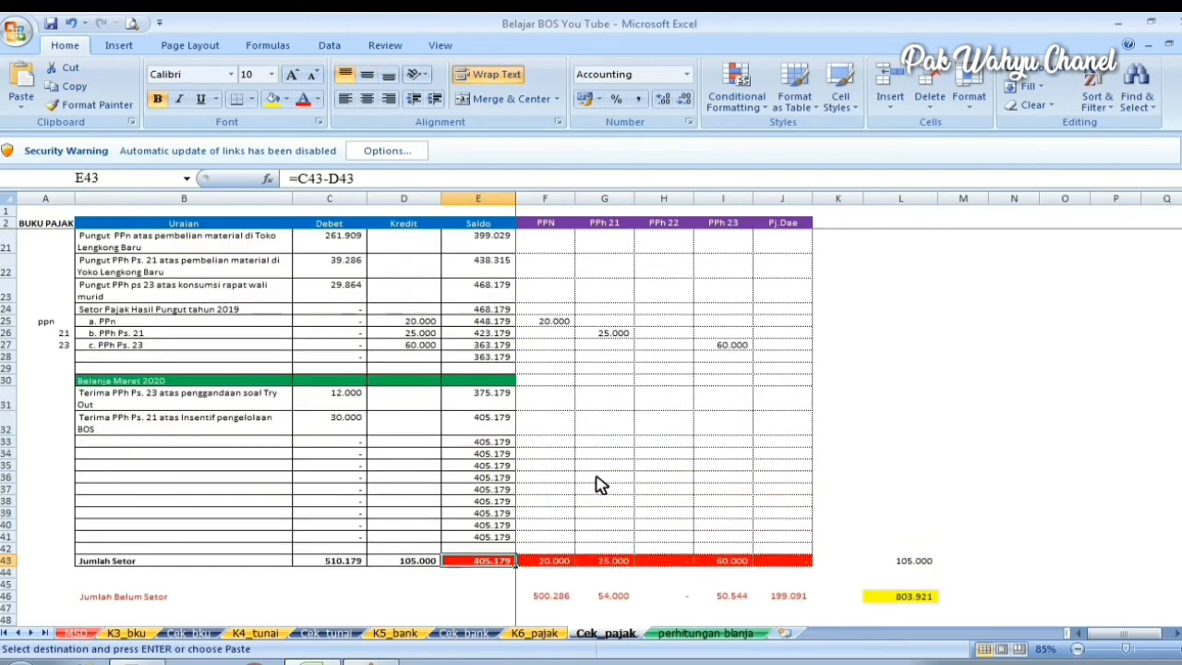
{"action": "scroll", "coordinate": [403, 538], "scroll_direction": "down", "scroll_amount": 3}
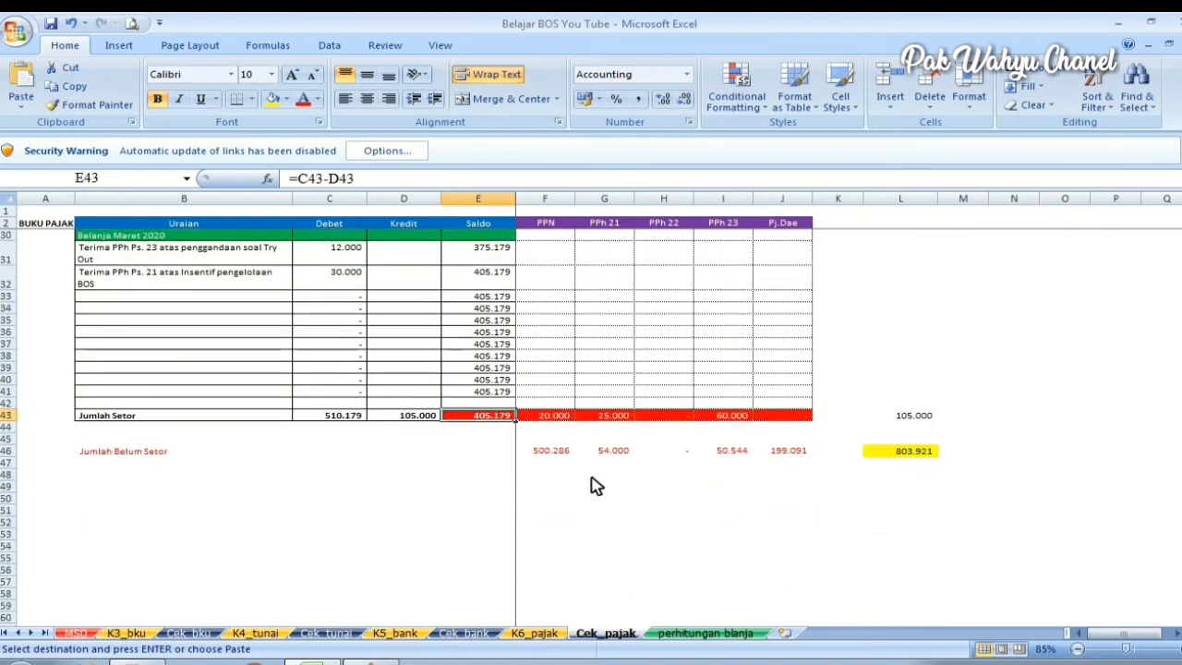
{"action": "left_click_drag", "start_coordinate": [544, 422], "coordinate": [768, 420]}
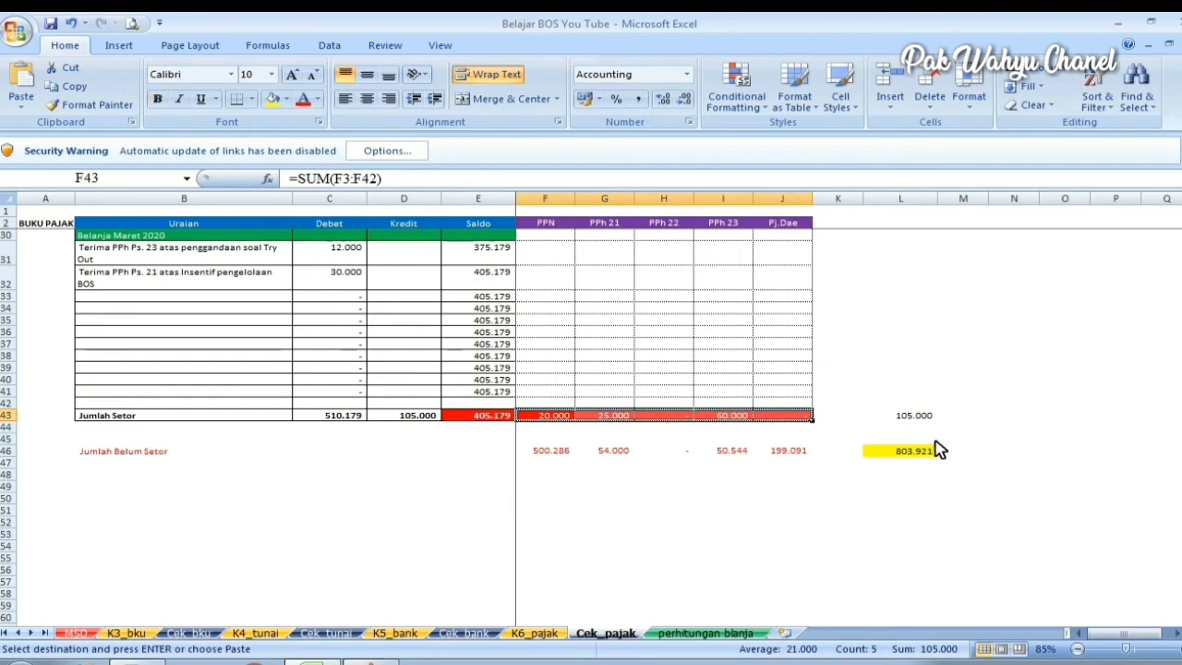
{"action": "scroll", "coordinate": [1007, 427], "scroll_direction": "up", "scroll_amount": 2}
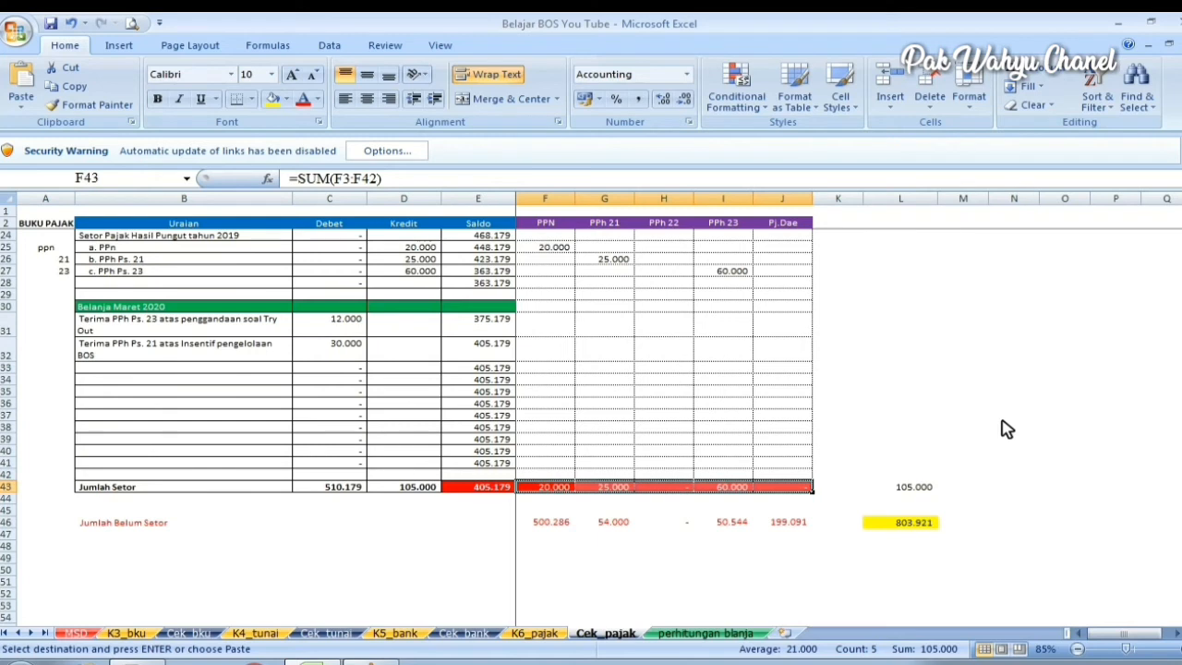
{"action": "scroll", "coordinate": [1007, 427], "scroll_direction": "up", "scroll_amount": 2}
- In perhitungan blanja, fill the spending code formula from A20 down column A through the Belanja Februari 2020 rows
{"action": "left_click", "coordinate": [687, 635]}
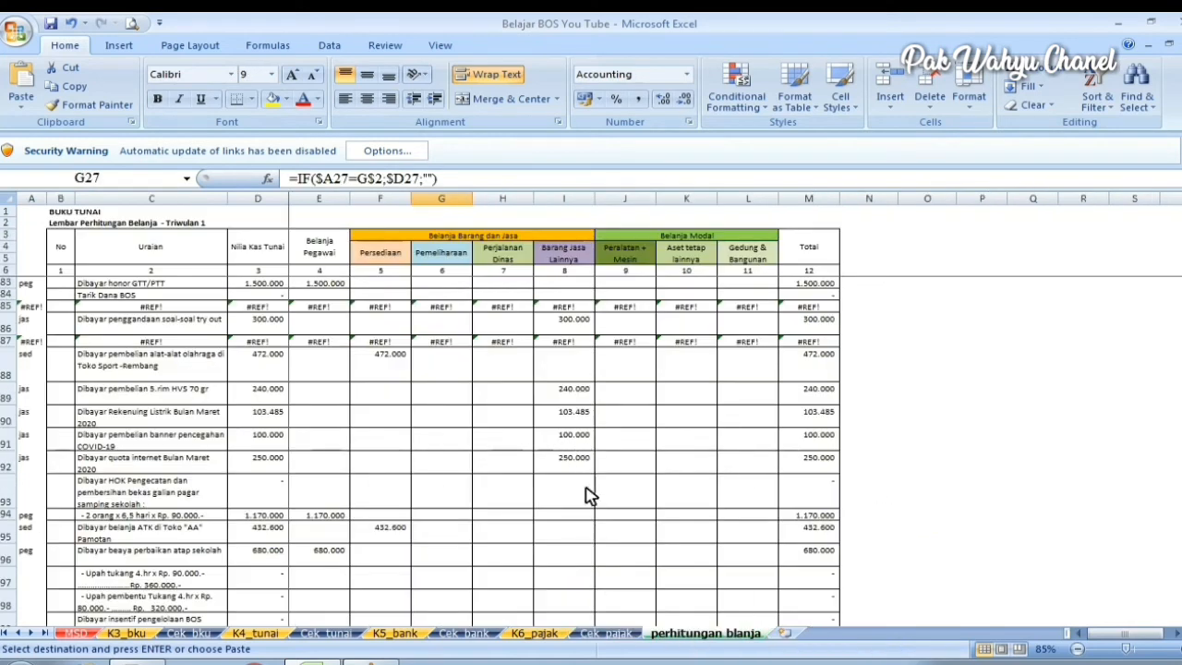
{"action": "left_click_drag", "start_coordinate": [1180, 344], "coordinate": [1181, 245]}
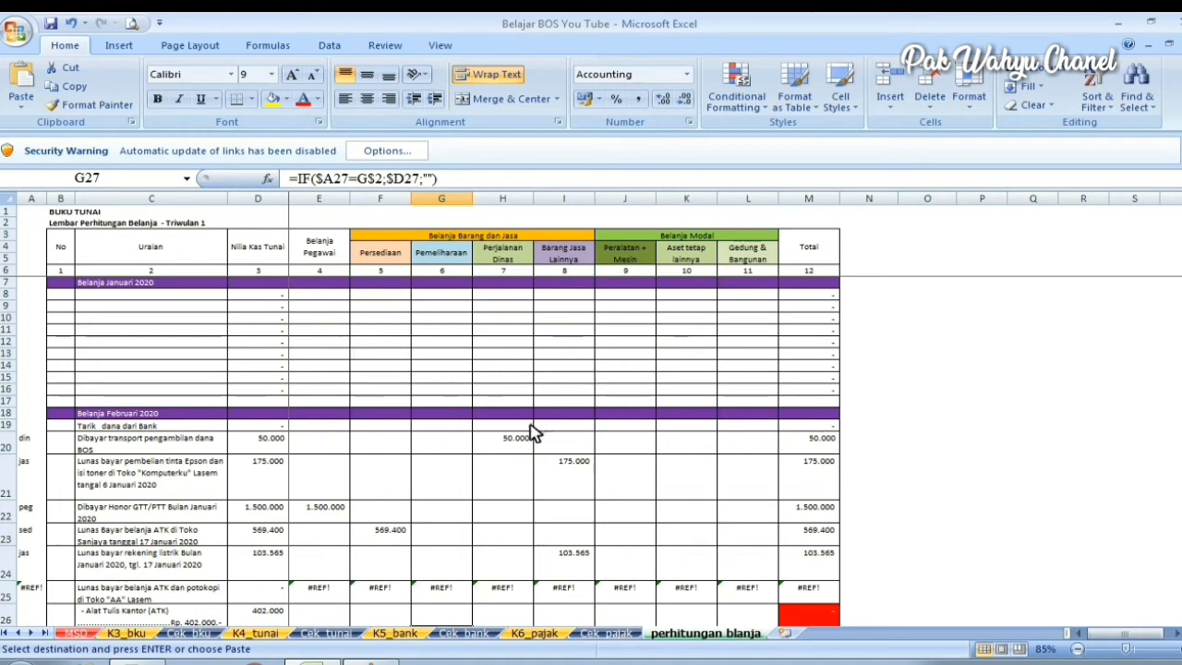
{"action": "scroll", "coordinate": [534, 434], "scroll_direction": "down", "scroll_amount": 5}
{"action": "scroll", "coordinate": [526, 439], "scroll_direction": "up", "scroll_amount": 5}
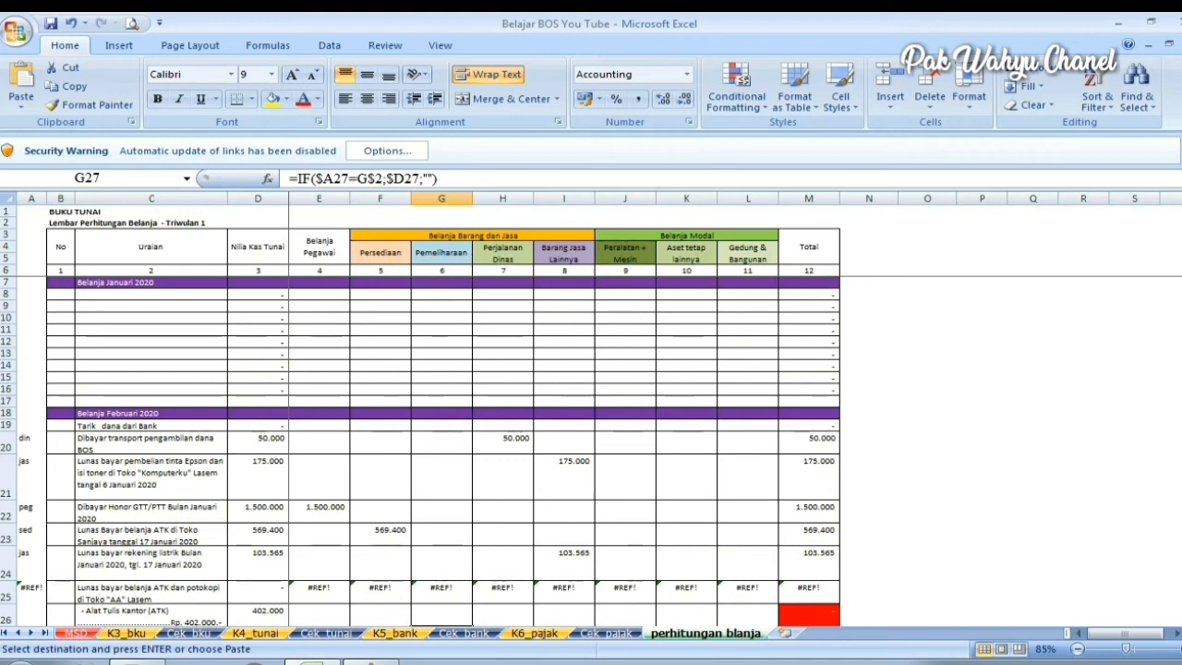
{"action": "mouse_move", "coordinate": [1181, 226]}
{"action": "left_mouse_down"}
{"action": "mouse_move", "coordinate": [1181, 602]}
{"action": "mouse_move", "coordinate": [1181, 214]}
{"action": "mouse_move", "coordinate": [1181, 303]}
{"action": "mouse_move", "coordinate": [1181, 246]}
{"action": "left_mouse_up"}
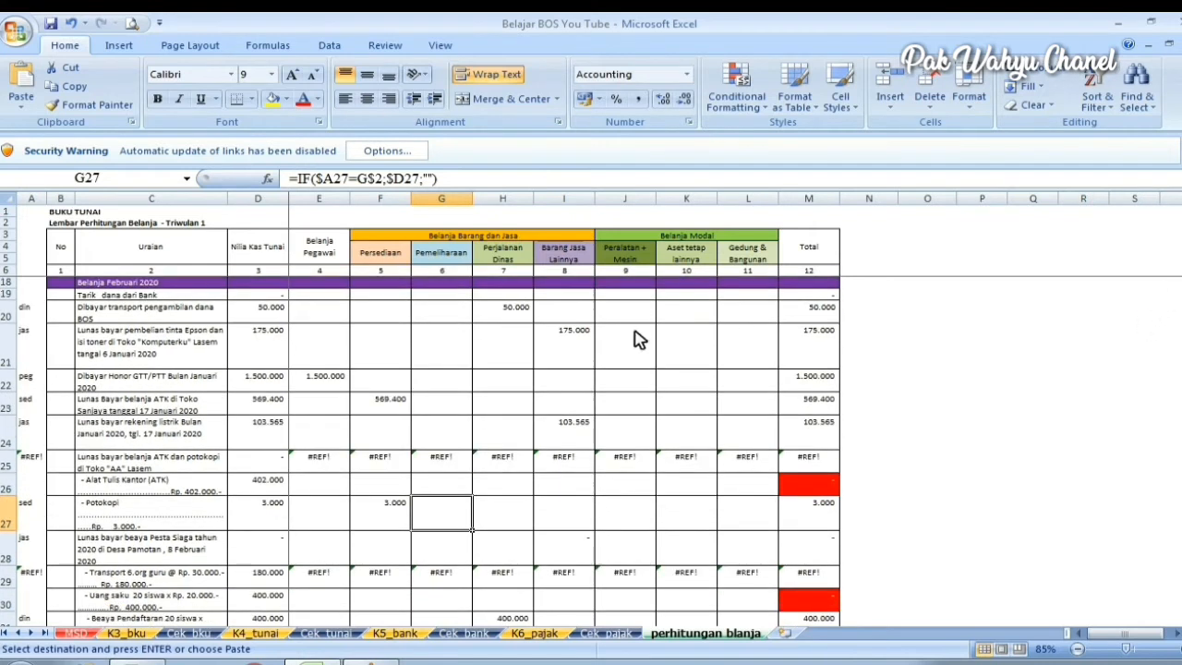
{"action": "left_click", "coordinate": [37, 313]}
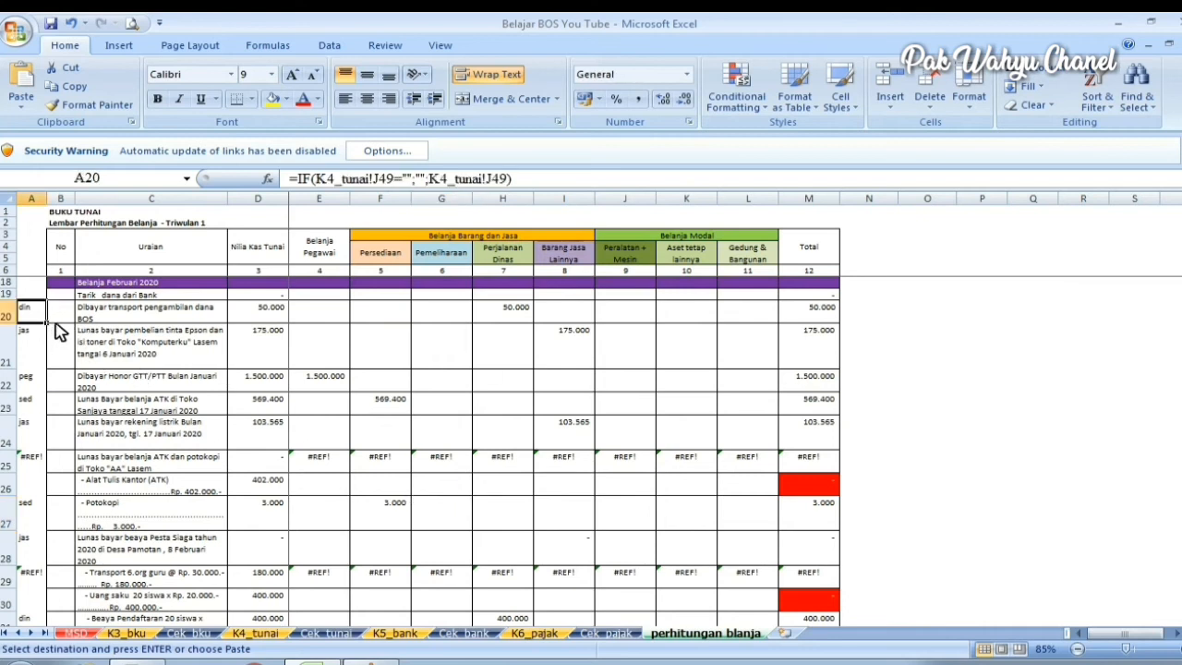
{"action": "left_click_drag", "start_coordinate": [46, 320], "coordinate": [63, 582]}
{"action": "scroll", "coordinate": [177, 525], "scroll_direction": "up", "scroll_amount": 10}
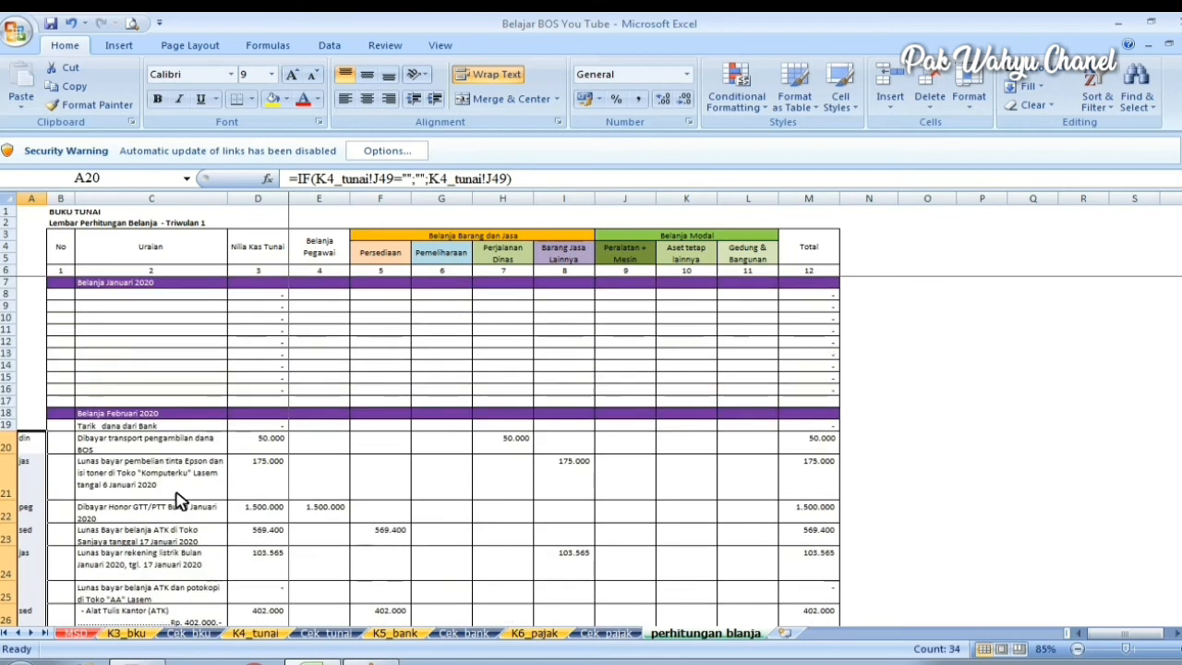
- Fill the February Uraian formula from C20 down its column, and fill the D20:L20 formulas down to row 54
{"action": "left_click", "coordinate": [109, 447]}
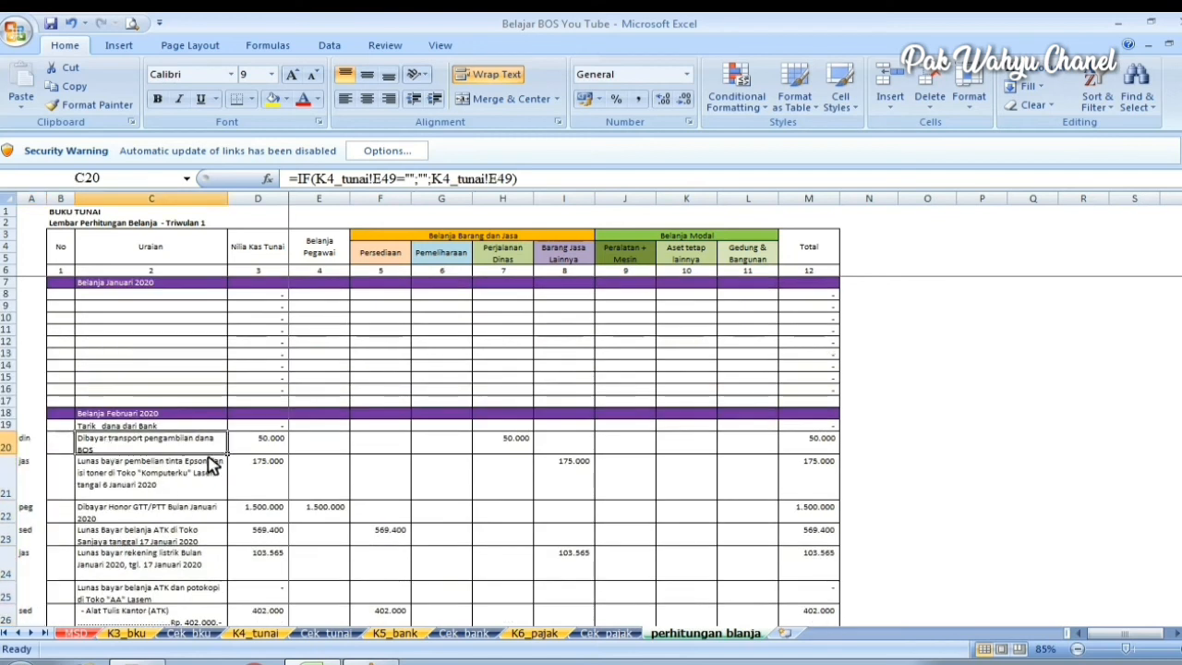
{"action": "left_click_drag", "start_coordinate": [231, 455], "coordinate": [780, 541]}
{"action": "scroll", "coordinate": [359, 469], "scroll_direction": "up", "scroll_amount": 10}
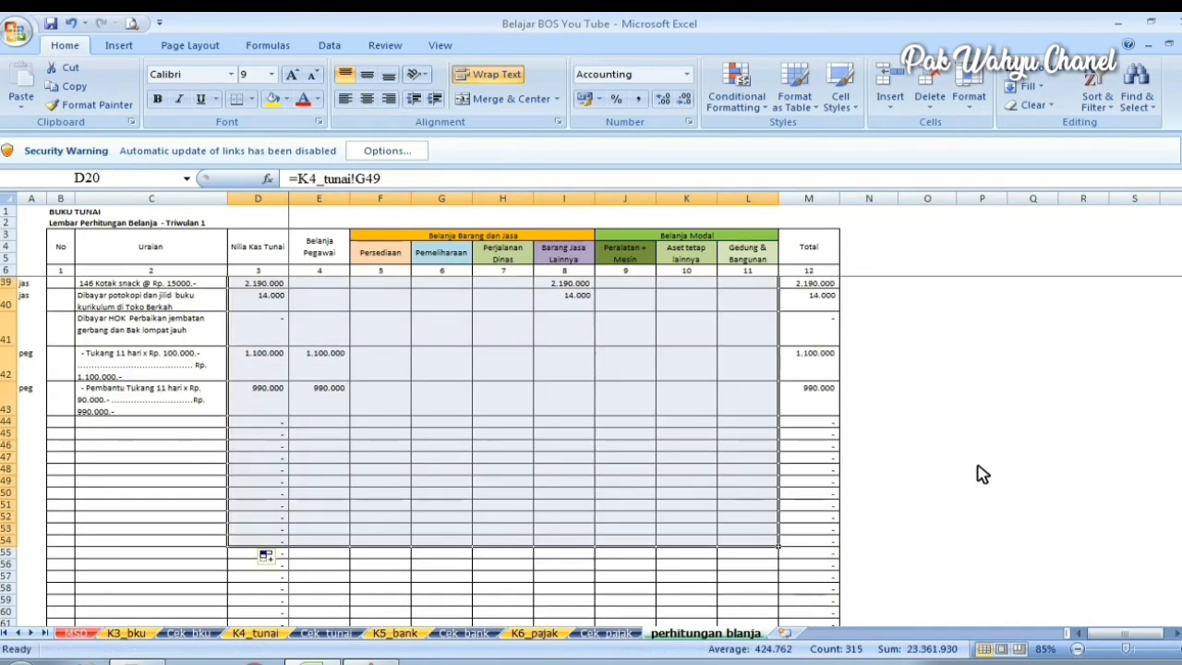
{"action": "scroll", "coordinate": [979, 471], "scroll_direction": "up", "scroll_amount": 3}
- Fill the spending code formula from A83 down column A through row 104 in the Belanja Maret 2020 section
{"action": "scroll", "coordinate": [970, 475], "scroll_direction": "down", "scroll_amount": 5}
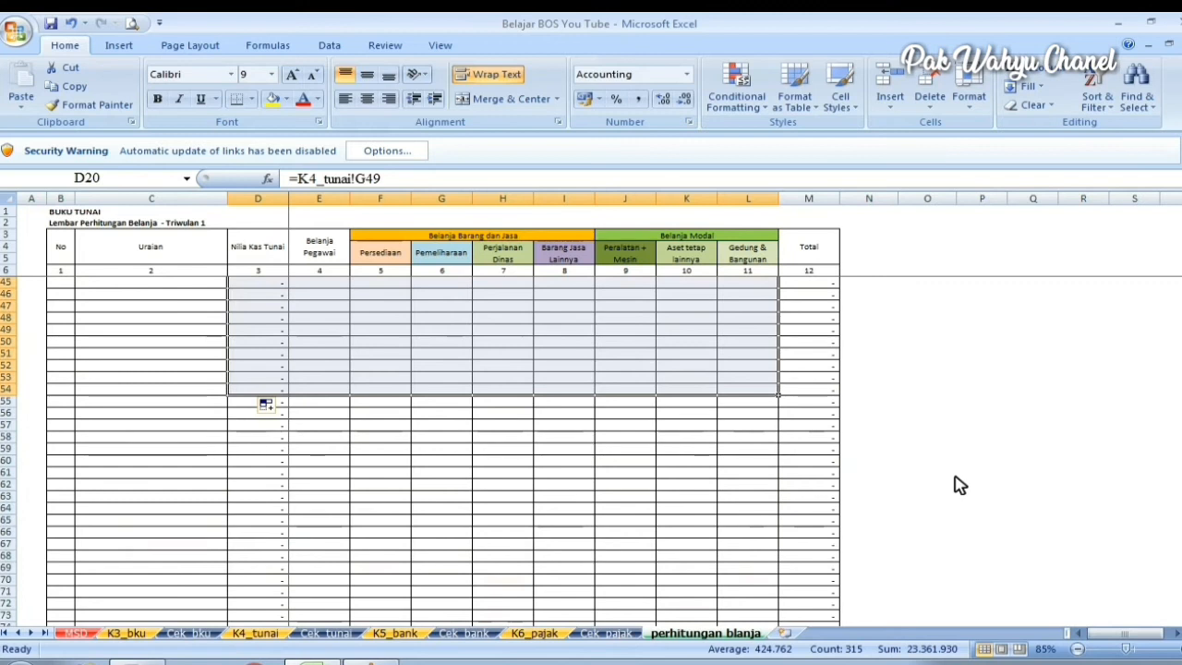
{"action": "scroll", "coordinate": [956, 485], "scroll_direction": "down", "scroll_amount": 8}
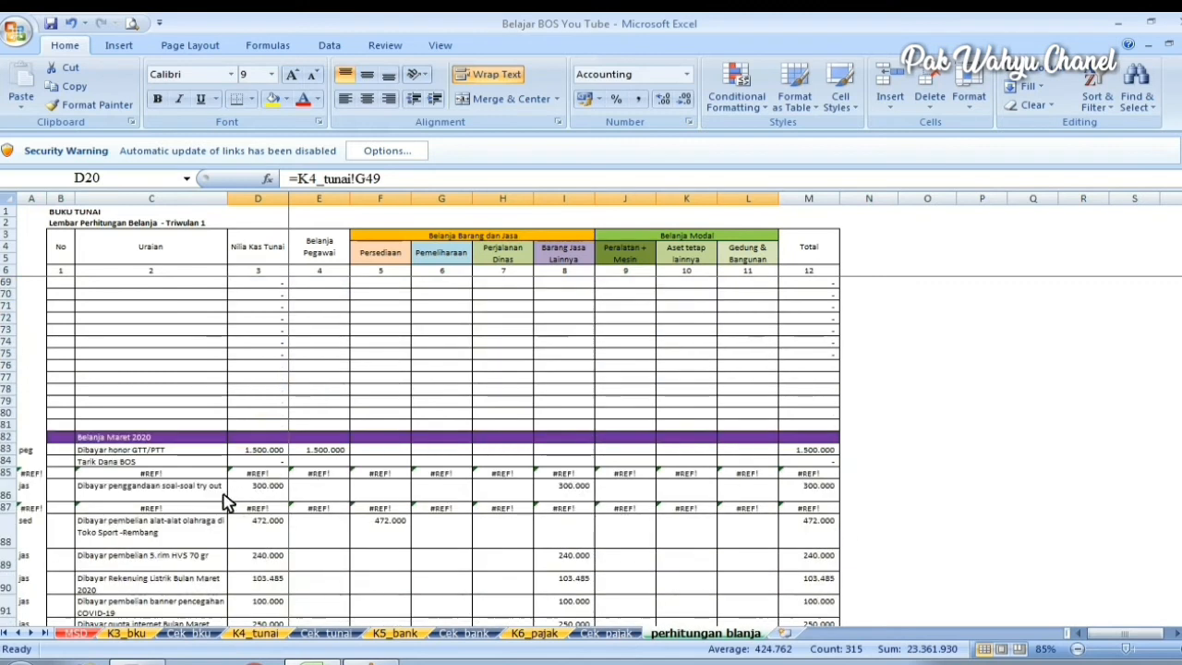
{"action": "scroll", "coordinate": [226, 501], "scroll_direction": "down", "scroll_amount": 3}
{"action": "left_click", "coordinate": [30, 342]}
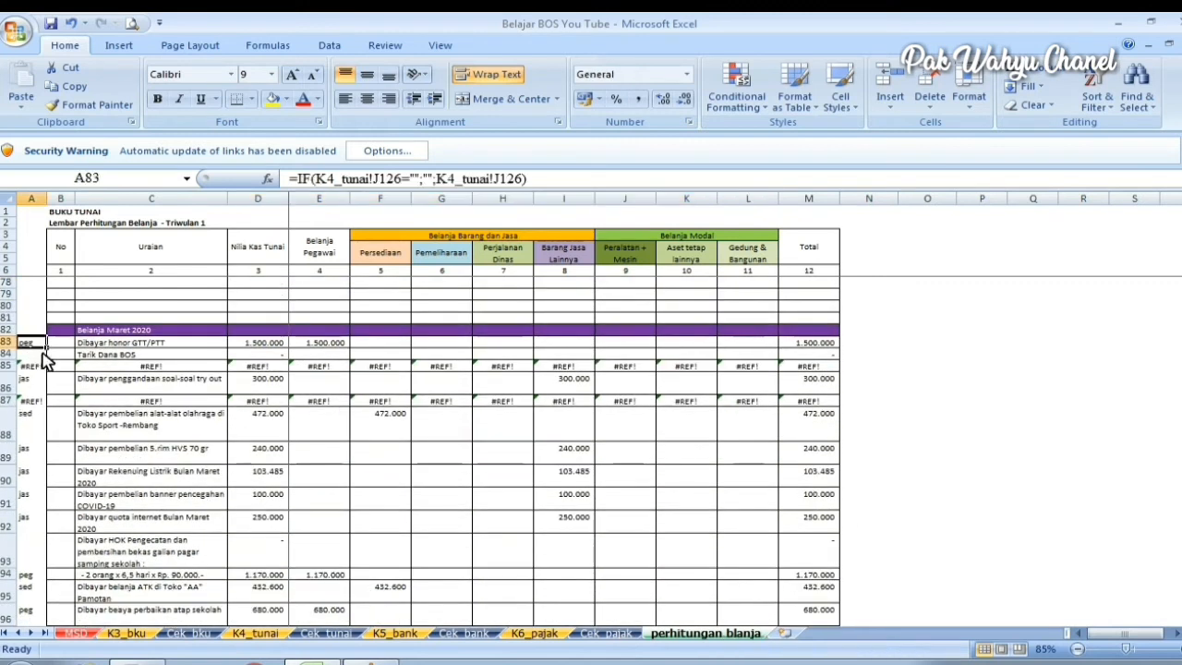
{"action": "left_click_drag", "start_coordinate": [46, 348], "coordinate": [53, 540]}
{"action": "scroll", "coordinate": [238, 526], "scroll_direction": "up", "scroll_amount": 6}
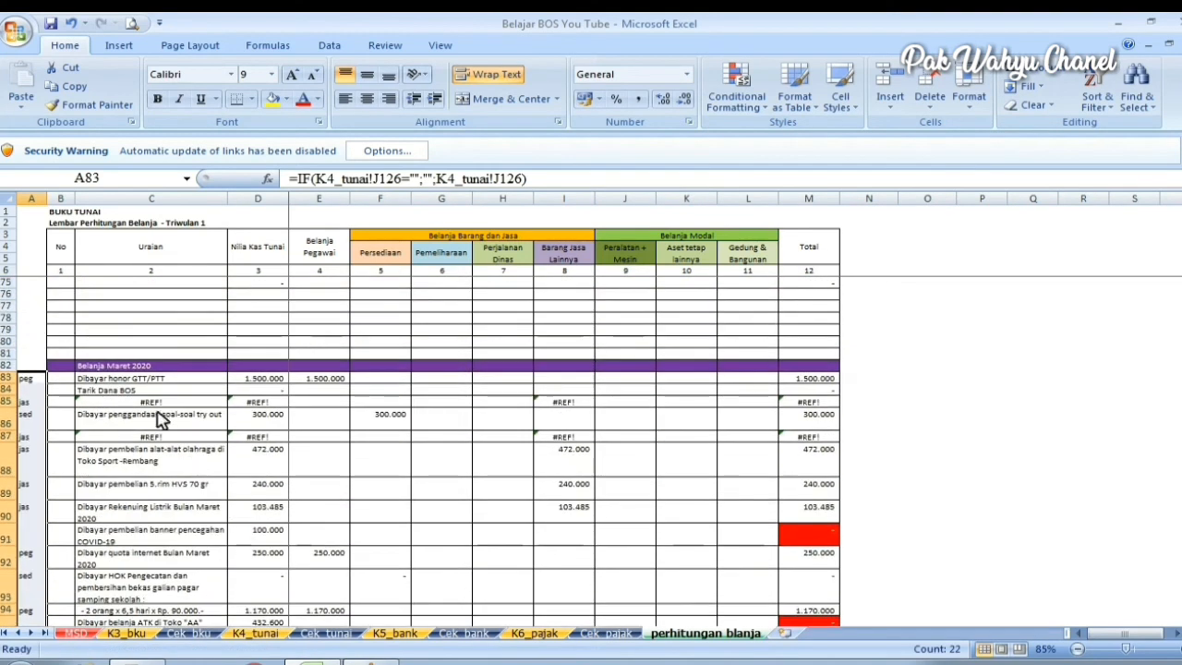
- Fill the March formulas in C83:L83 down to row 109, and check the refilled rows and the Jumlah row
{"action": "left_click_drag", "start_coordinate": [111, 381], "coordinate": [779, 596]}
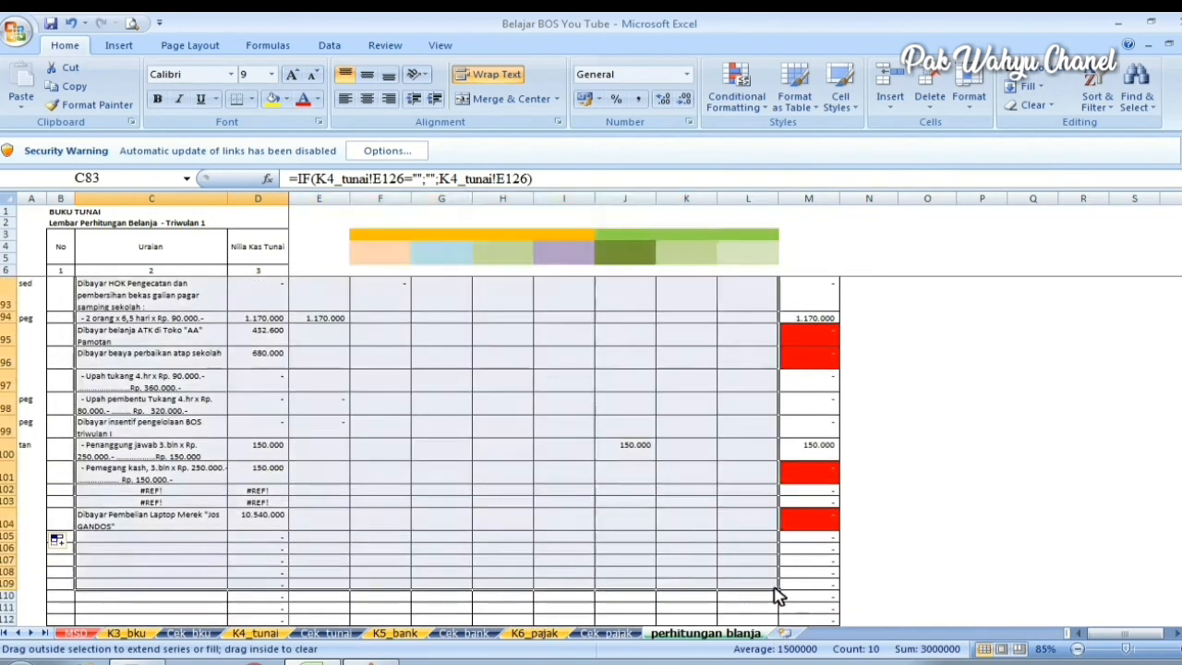
{"action": "scroll", "coordinate": [617, 546], "scroll_direction": "up", "scroll_amount": 7}
{"action": "scroll", "coordinate": [617, 547], "scroll_direction": "down", "scroll_amount": 11}
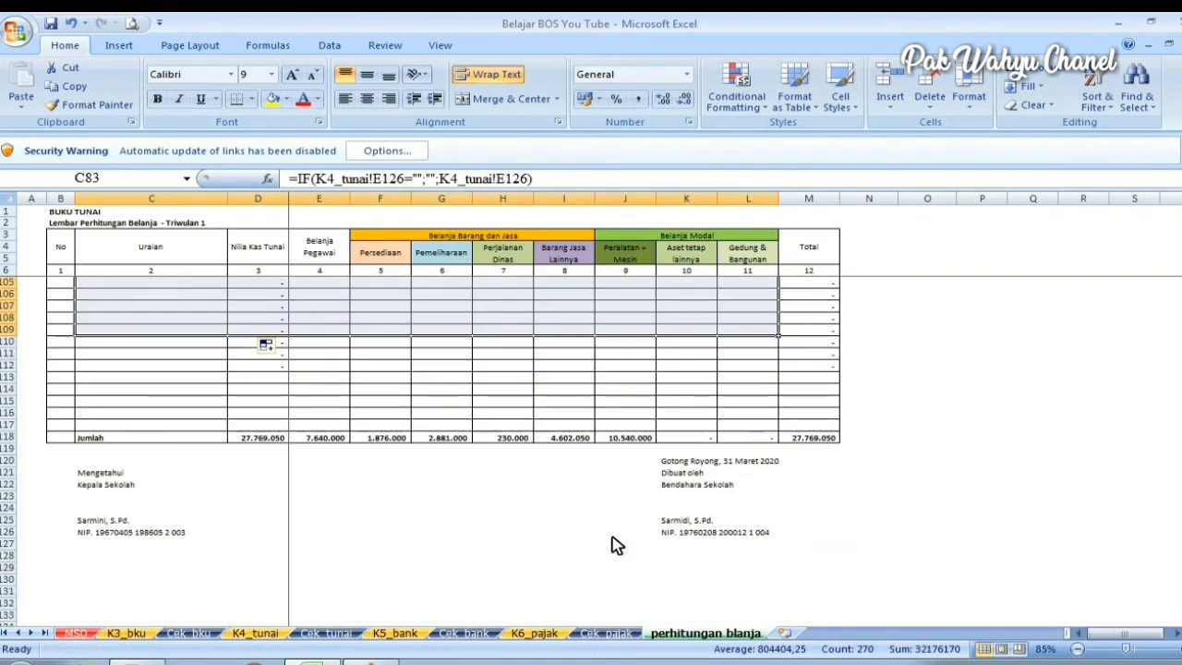
{"action": "scroll", "coordinate": [605, 539], "scroll_direction": "up", "scroll_amount": 6}
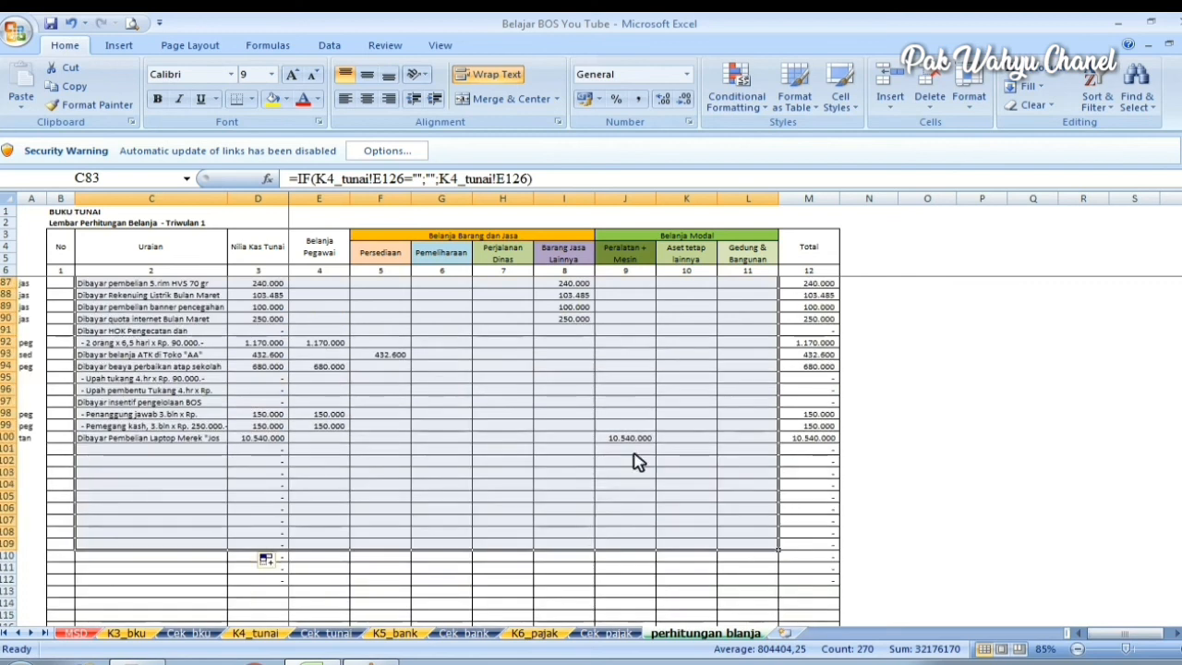
- Check the Belanja Pegawai total in E118 and make the Jumlah row taller
{"action": "left_click", "coordinate": [626, 402]}
{"action": "left_click_drag", "start_coordinate": [1179, 345], "coordinate": [1179, 375]}
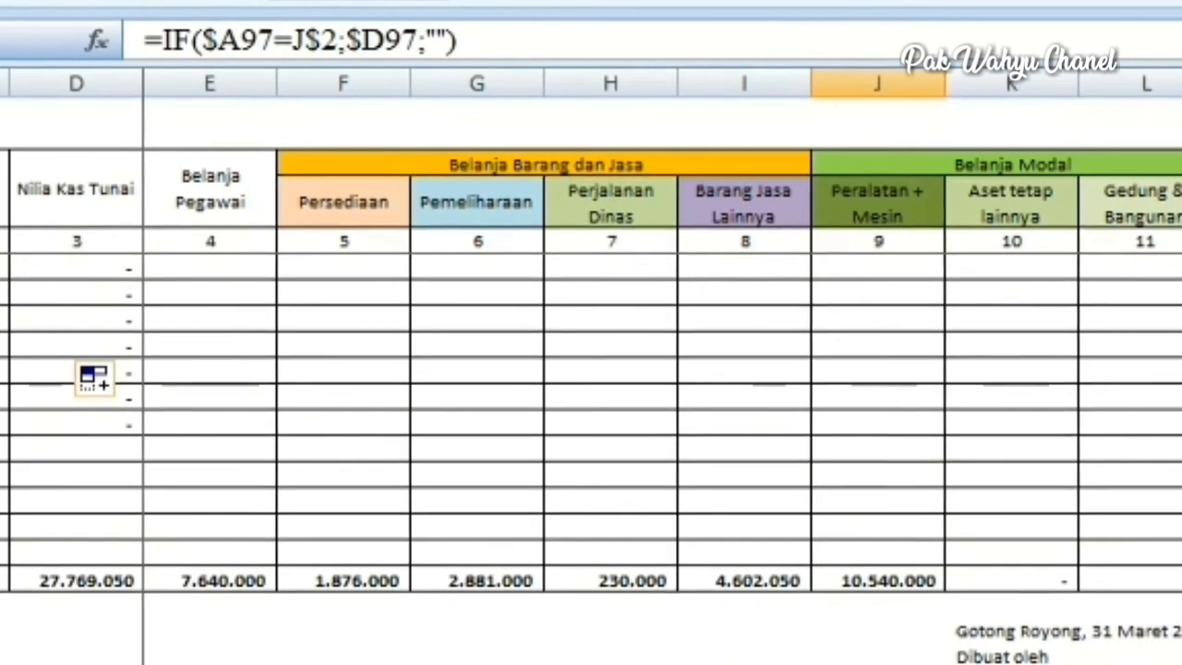
{"action": "scroll", "coordinate": [591, 416], "scroll_direction": "down", "scroll_amount": 1}
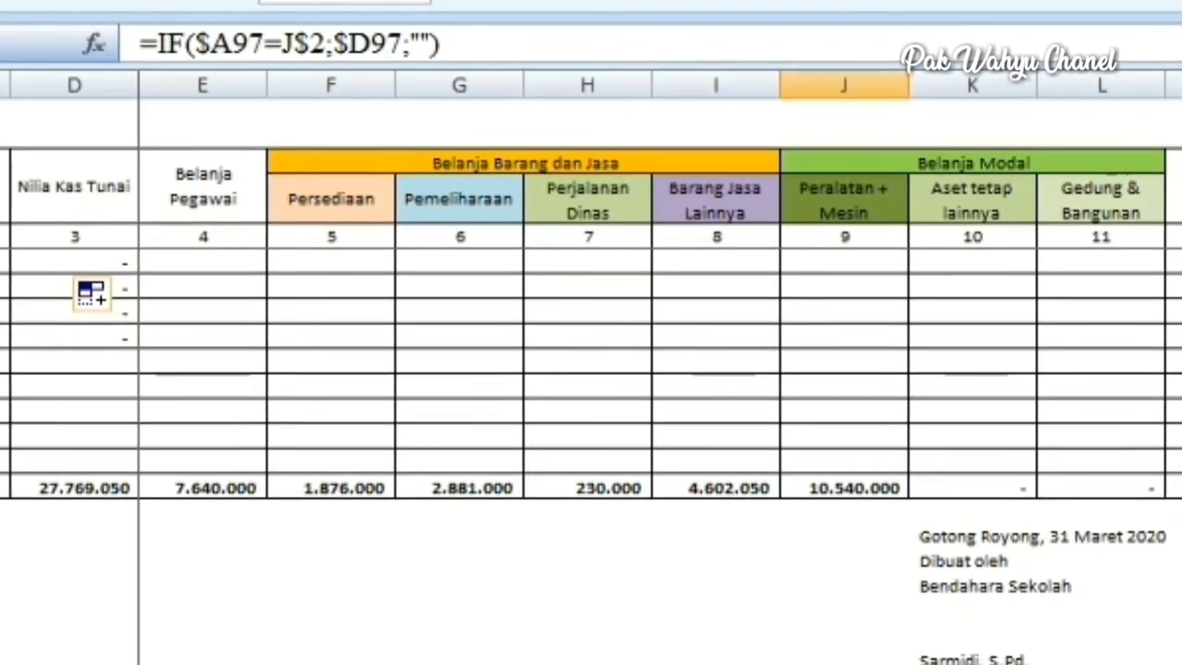
{"action": "left_click", "coordinate": [222, 196]}
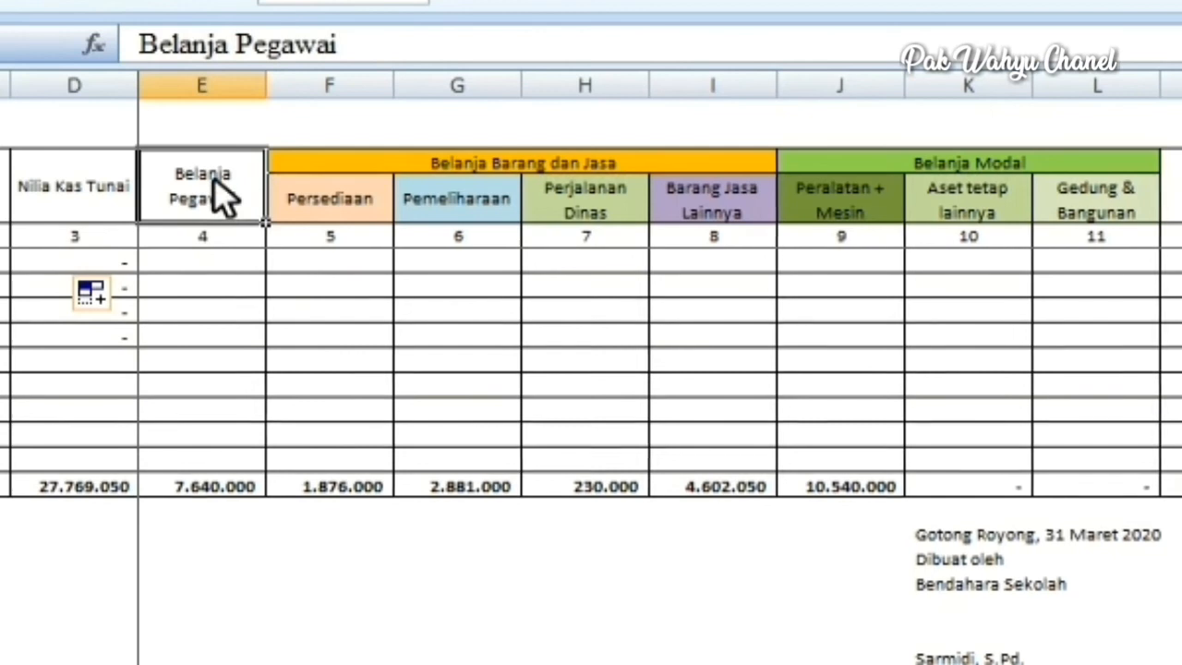
{"action": "left_click", "coordinate": [211, 488]}
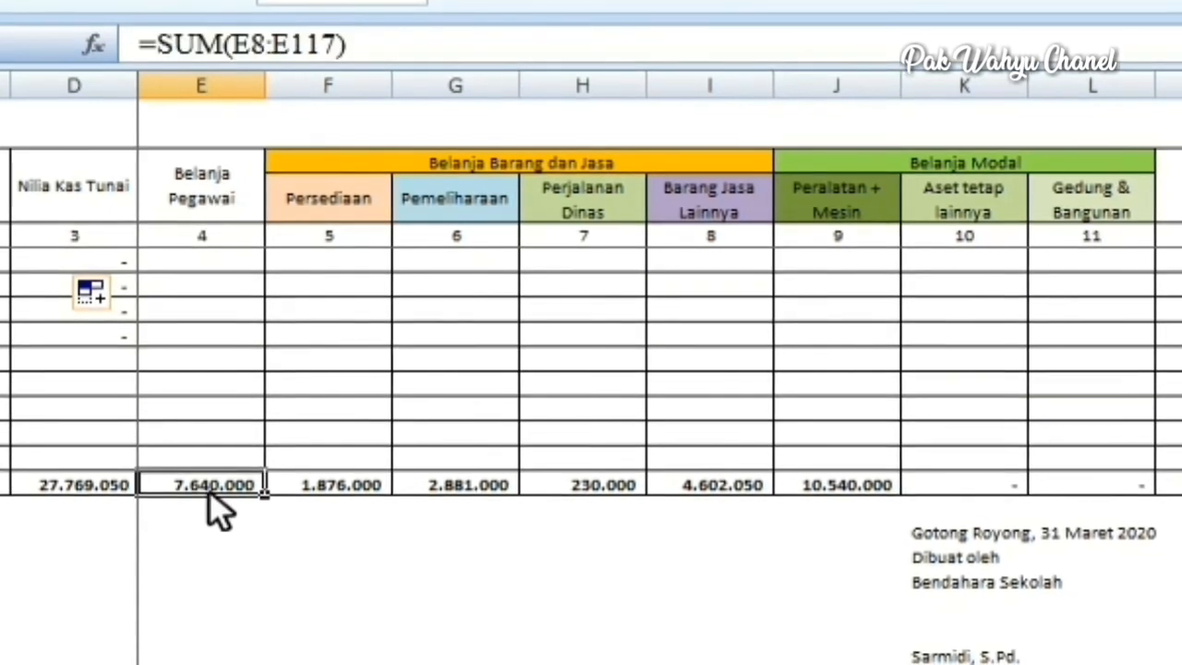
{"action": "left_click_drag", "start_coordinate": [2, 494], "coordinate": [1, 510]}
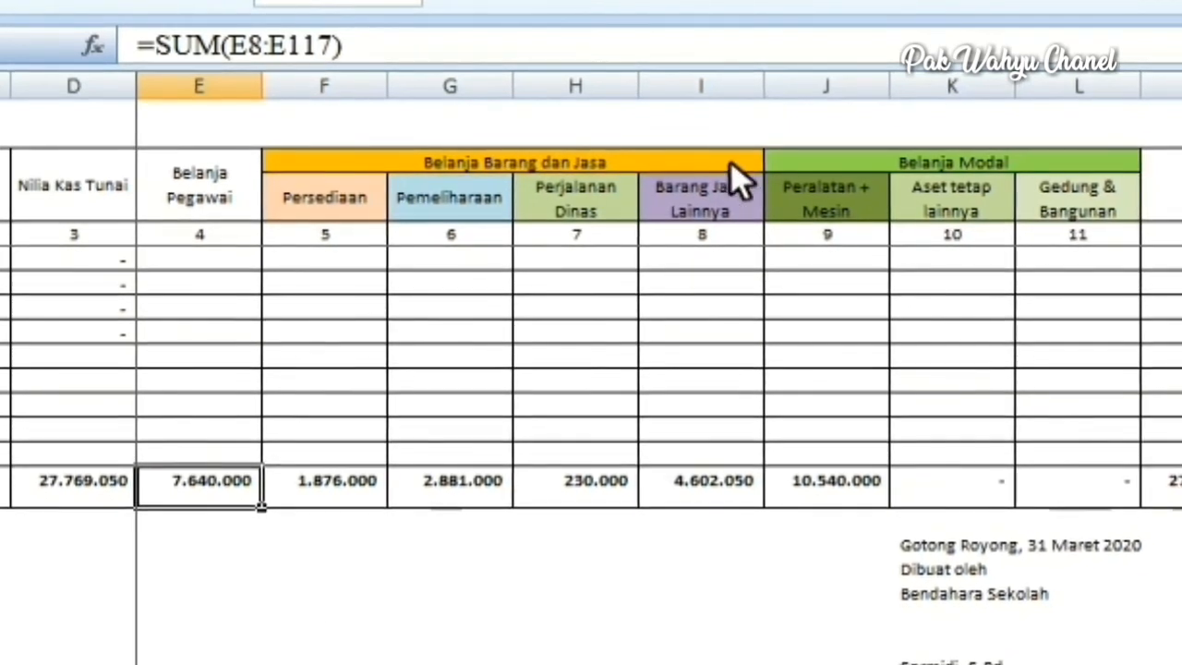
- Highlight the four Belanja Barang dan Jasa totals in F118:I118, Persediaan through Barang Jasa Lainnya, with a yellow fill
{"action": "left_click", "coordinate": [341, 201]}
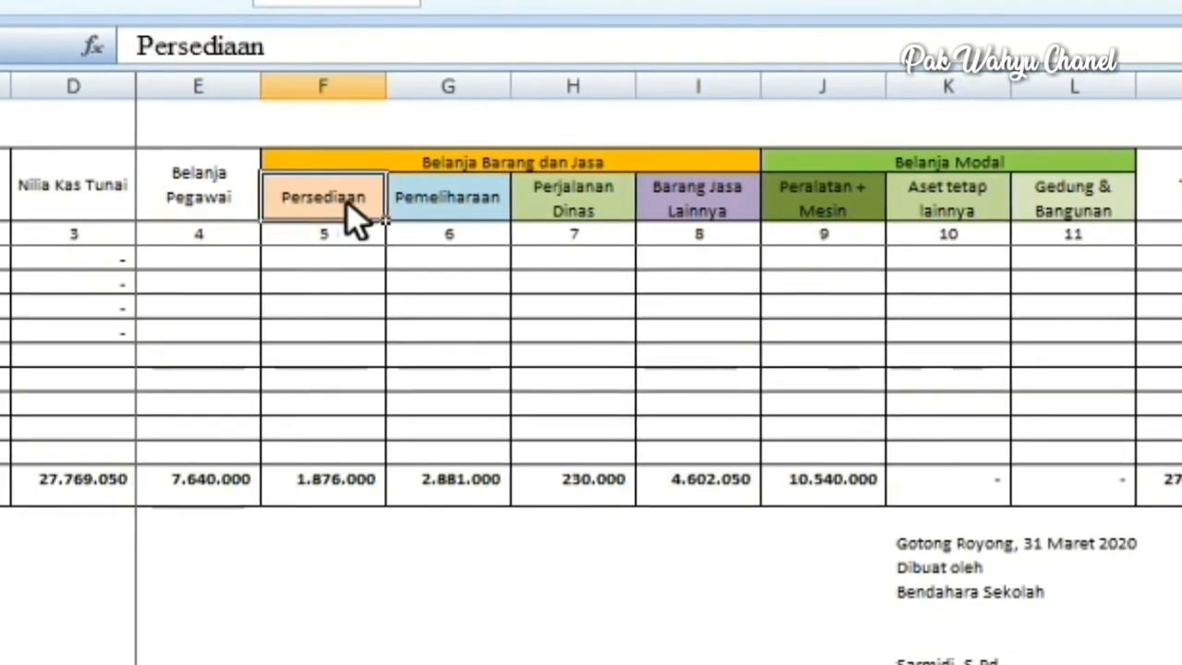
{"action": "left_click", "coordinate": [471, 201]}
{"action": "left_click", "coordinate": [595, 215]}
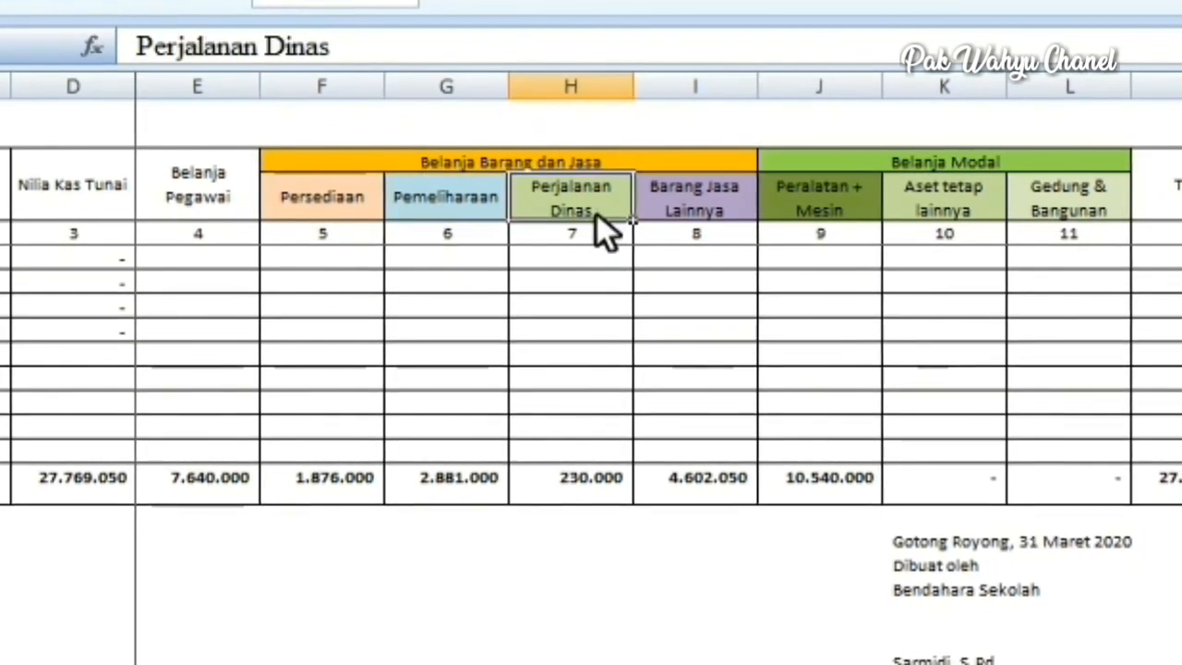
{"action": "left_click", "coordinate": [727, 209]}
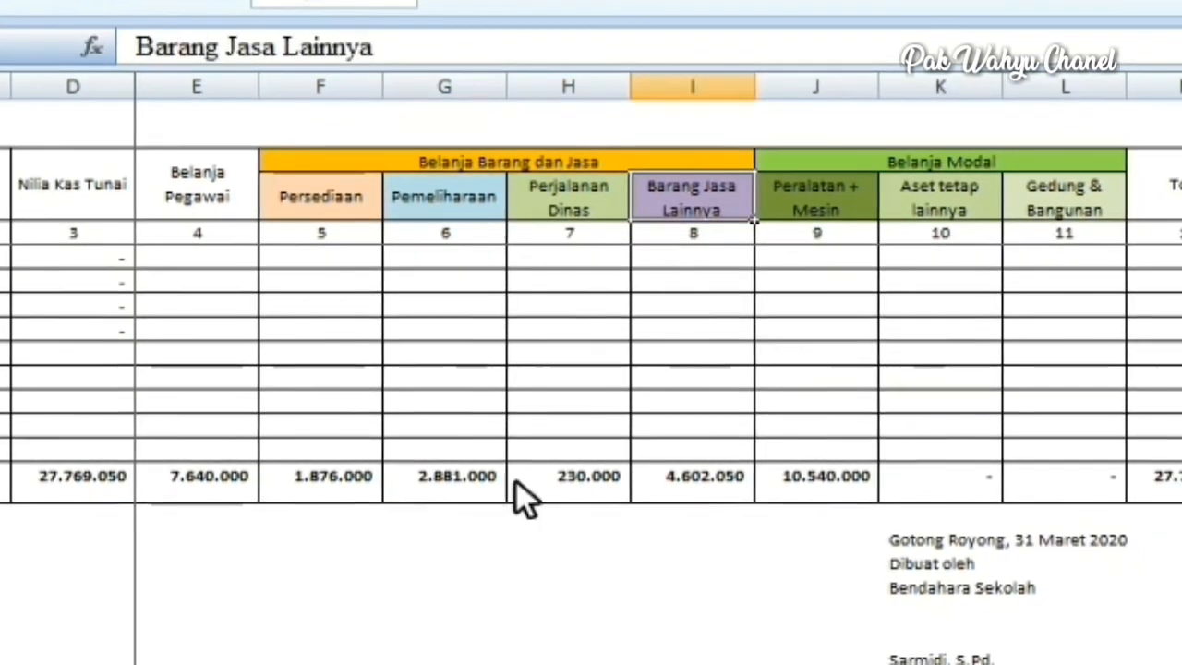
{"action": "left_click_drag", "start_coordinate": [332, 481], "coordinate": [695, 487]}
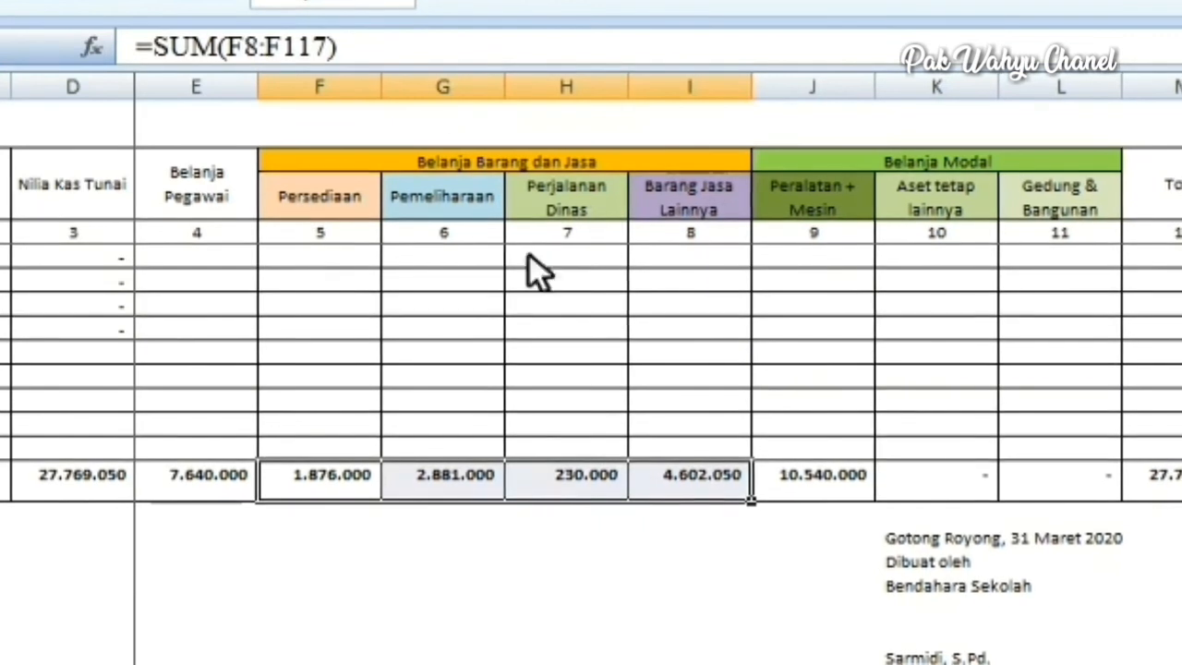
{"action": "left_click", "coordinate": [342, 3]}
{"action": "left_click", "coordinate": [439, 651]}
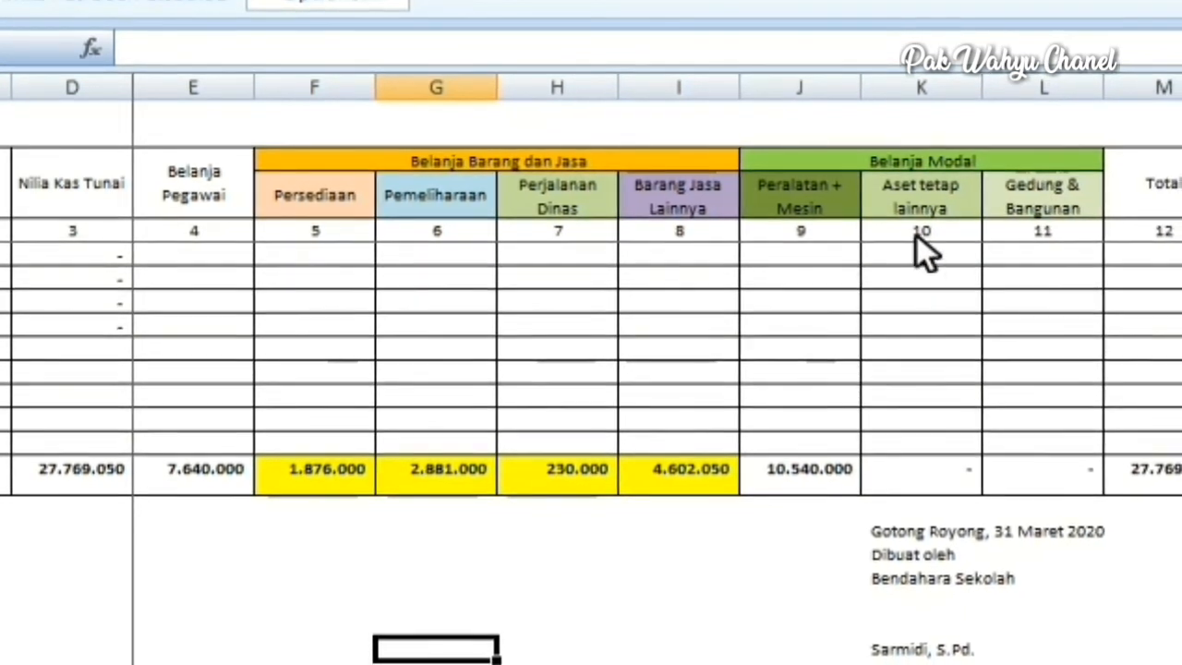
- Shade the three Belanja Modal totals in J118:L118, Peralatan + Mesin through Gedung & Bangunan, with a light orange fill
{"action": "left_click", "coordinate": [1089, 211]}
{"action": "left_click_drag", "start_coordinate": [831, 475], "coordinate": [1047, 479]}
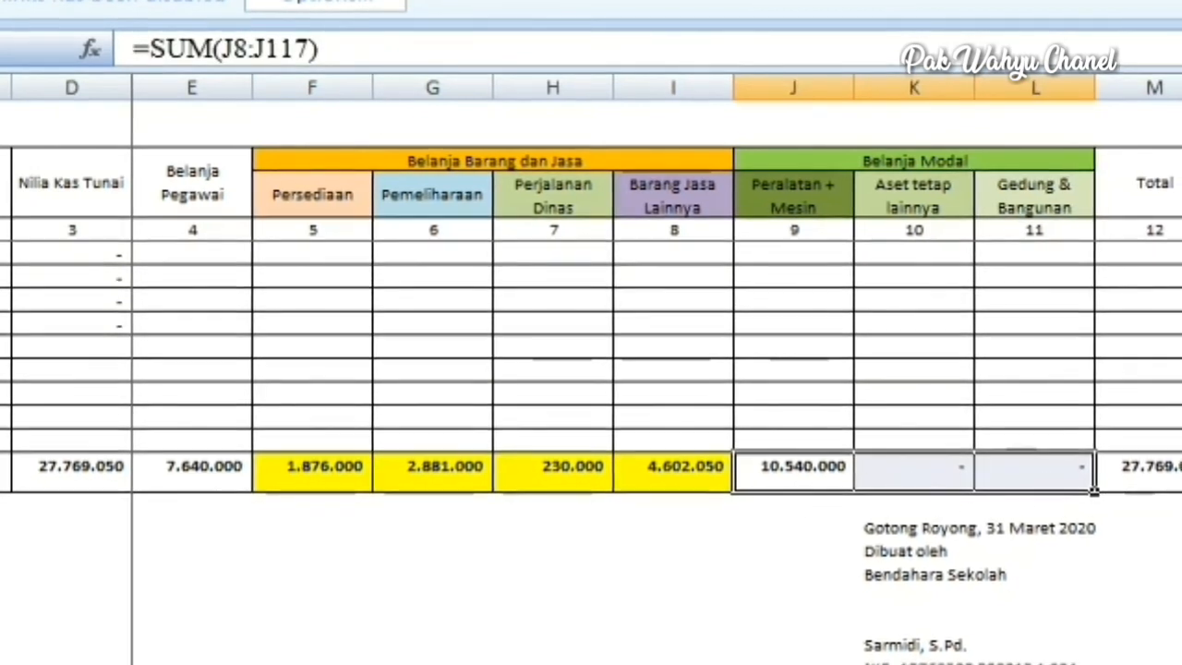
{"action": "left_click", "coordinate": [129, 1]}
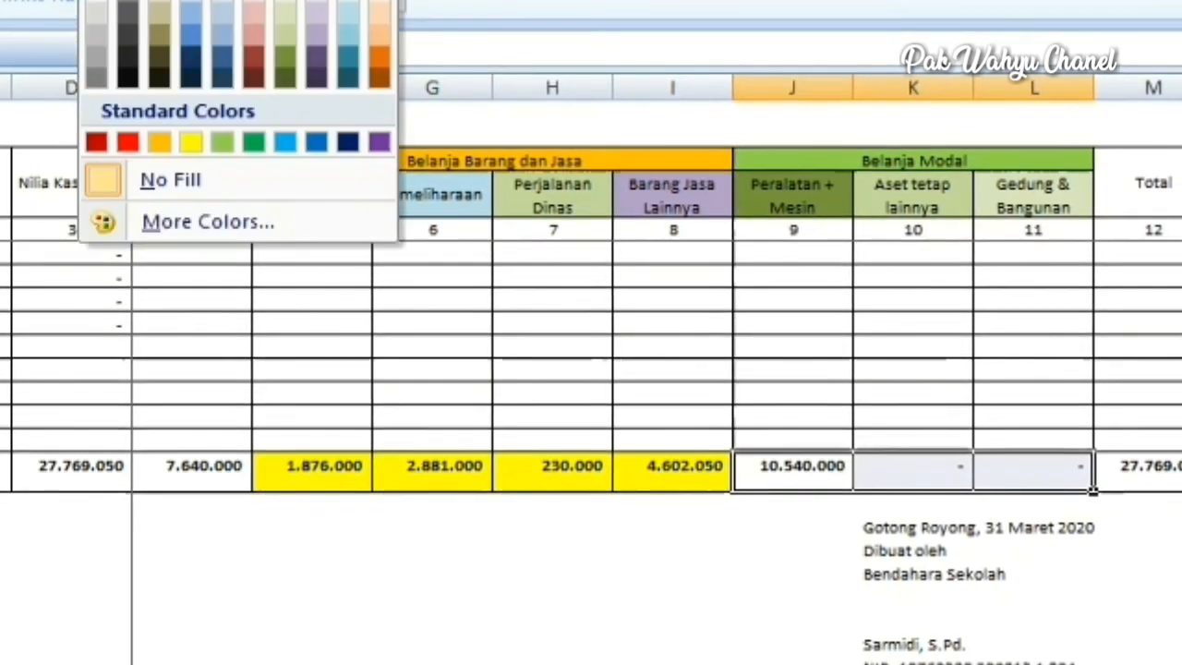
{"action": "left_click", "coordinate": [383, 11]}
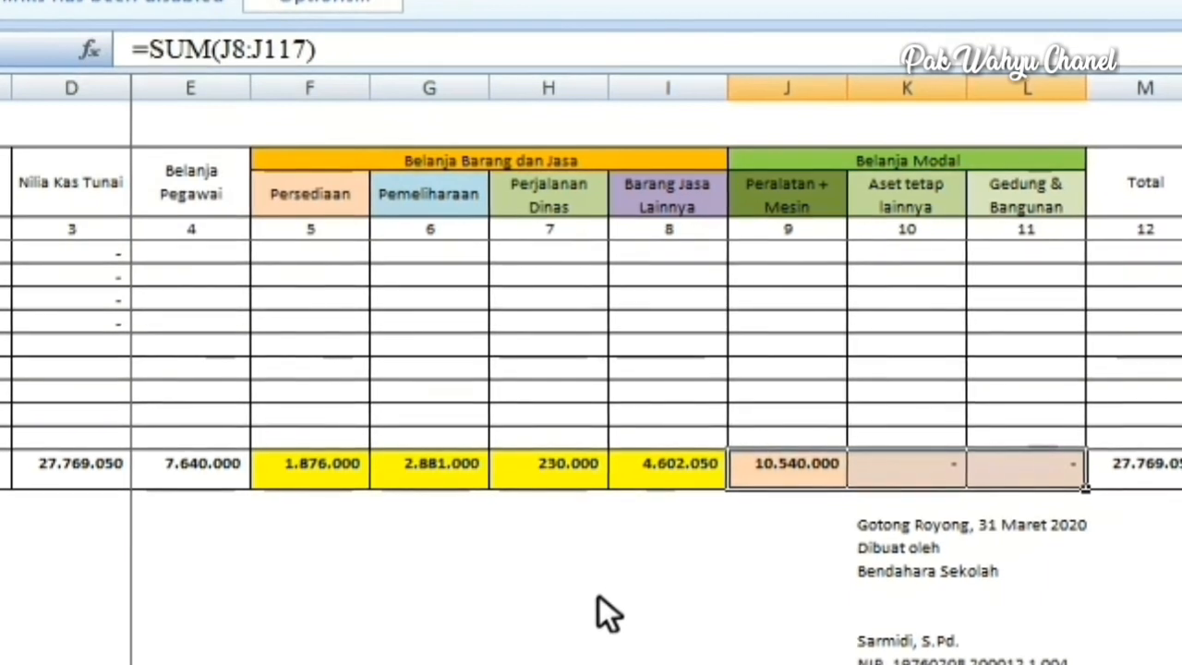
{"action": "left_click", "coordinate": [454, 470]}
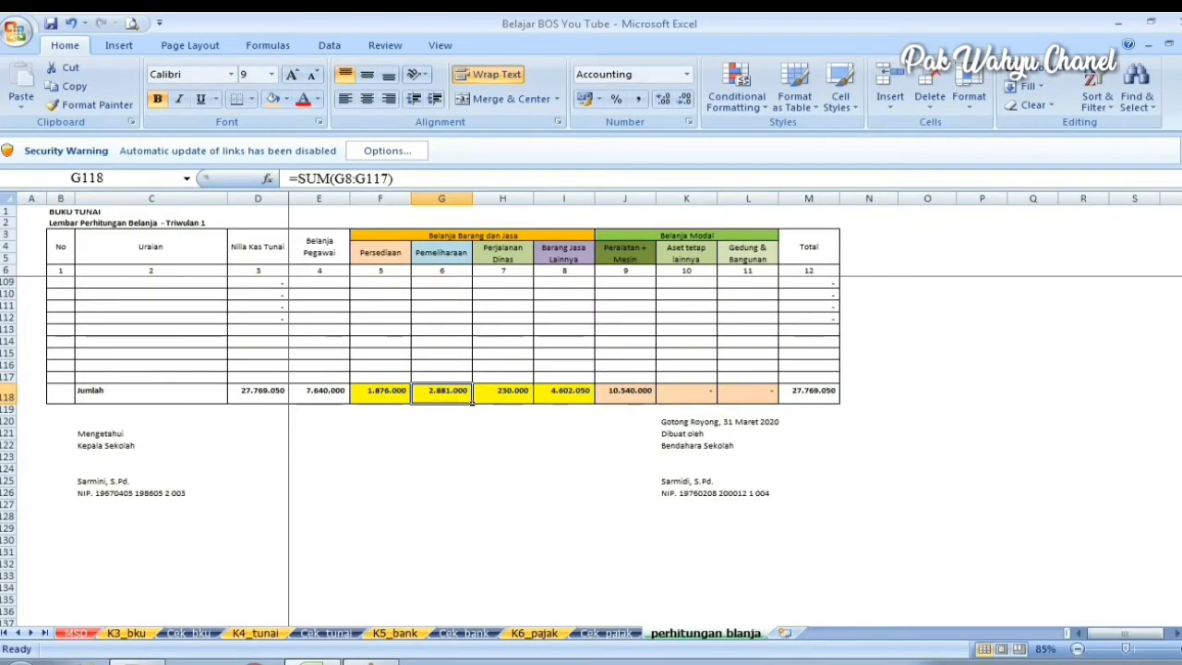
- Review the March spending rows above the Jumlah row, and check the March entries and Jumlah row on the K6_pajak sheet
{"action": "left_click_drag", "start_coordinate": [1179, 376], "coordinate": [1179, 351]}
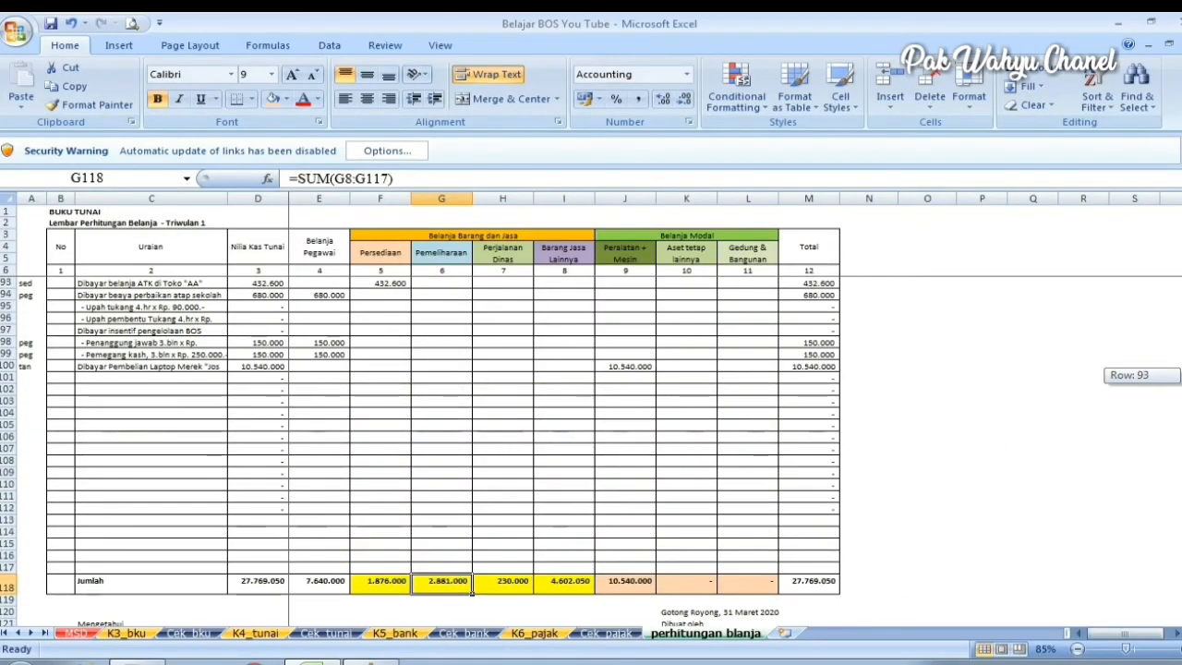
{"action": "left_click", "coordinate": [330, 368]}
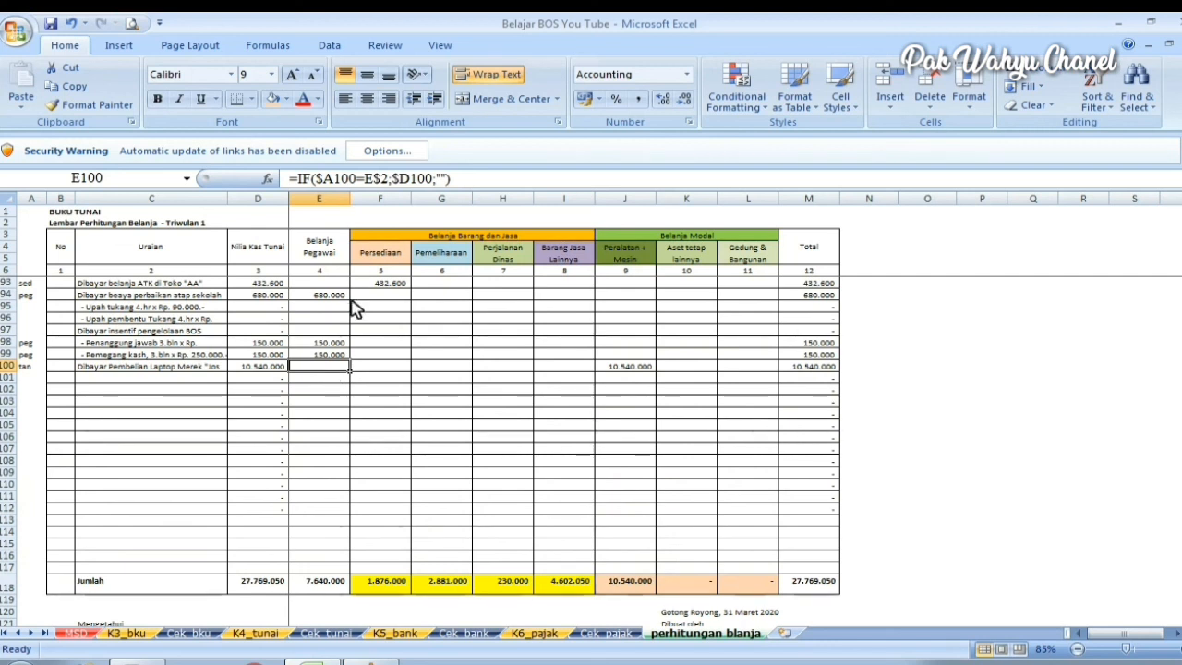
{"action": "left_click", "coordinate": [541, 633]}
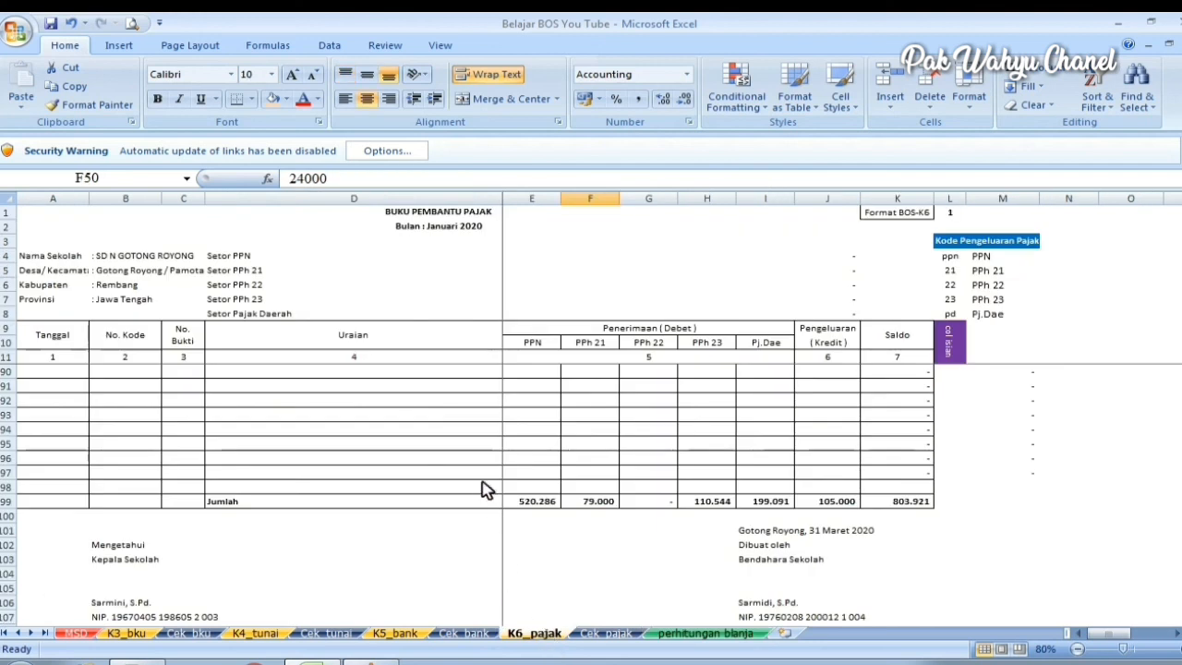
{"action": "scroll", "coordinate": [462, 491], "scroll_direction": "up", "scroll_amount": 4}
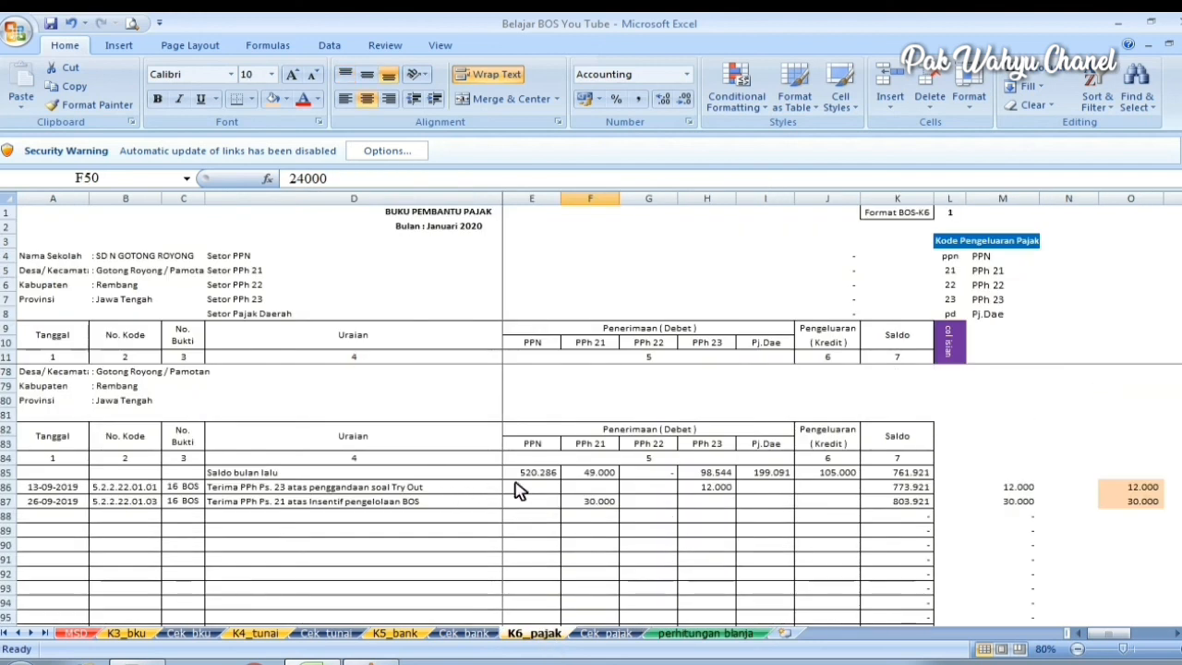
{"action": "mouse_move", "coordinate": [1180, 406]}
{"action": "left_mouse_down"}
{"action": "mouse_move", "coordinate": [1180, 383]}
{"action": "mouse_move", "coordinate": [1181, 401]}
{"action": "left_mouse_up"}
{"action": "left_click", "coordinate": [420, 430]}
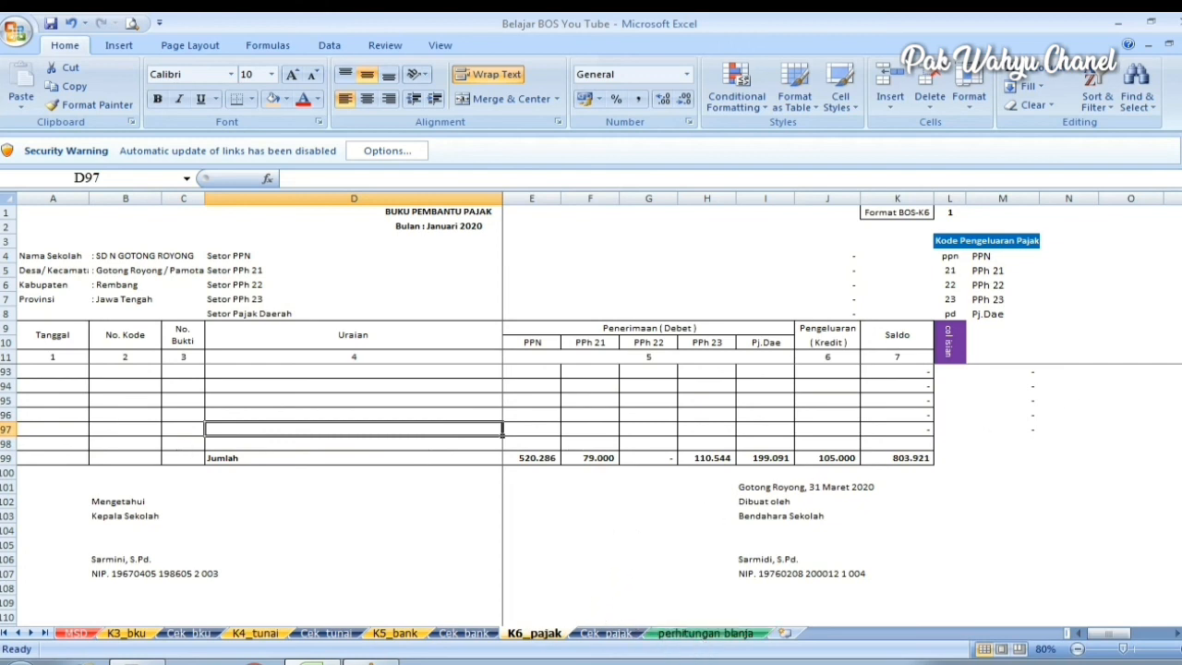
- Return to the perhitungan blanja sheet and review its category headings and the Belanja Januari and Februari 2020 sections
{"action": "left_click", "coordinate": [704, 633]}
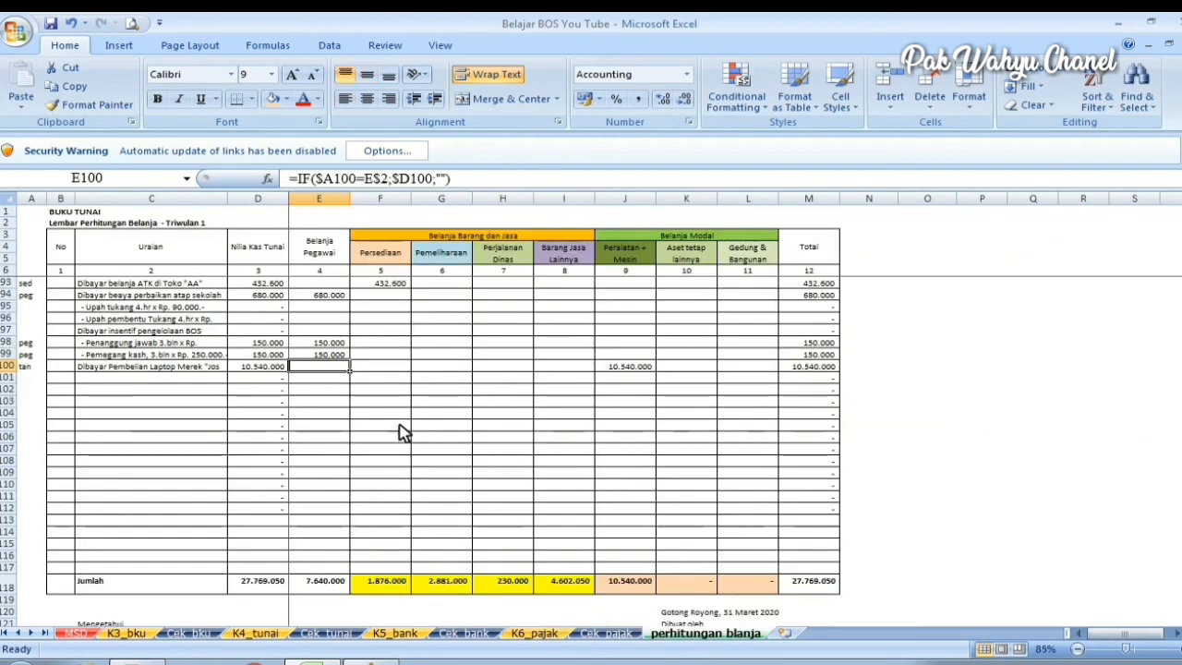
{"action": "scroll", "coordinate": [402, 434], "scroll_direction": "up", "scroll_amount": 3}
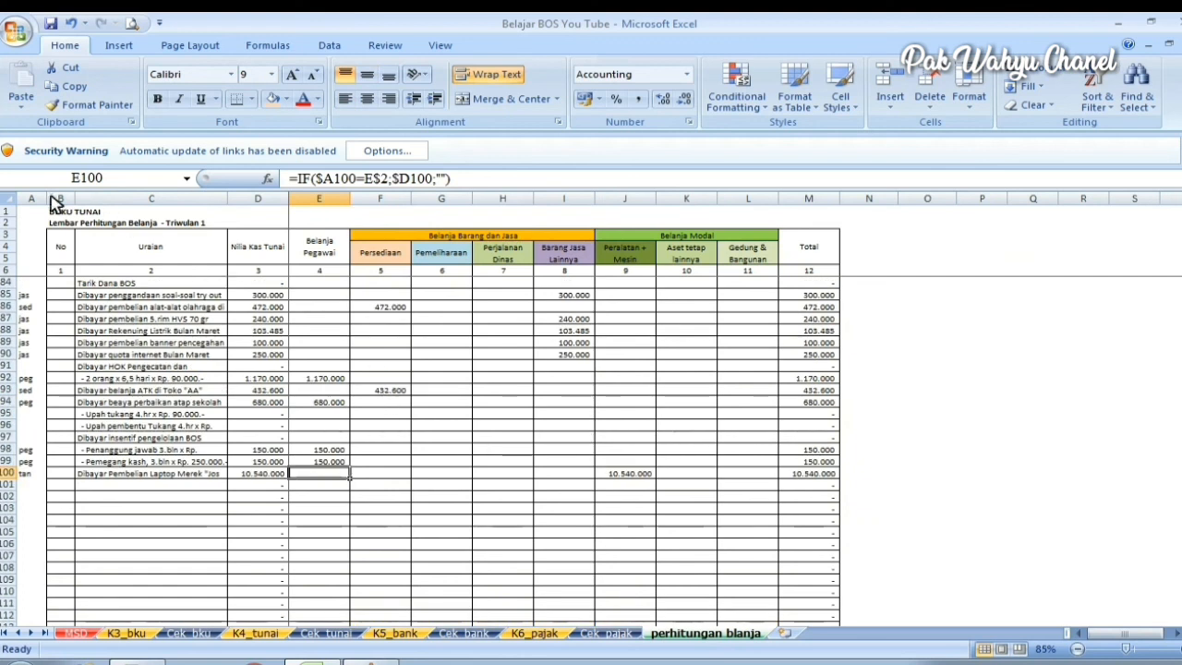
{"action": "left_click_drag", "start_coordinate": [129, 259], "coordinate": [827, 473]}
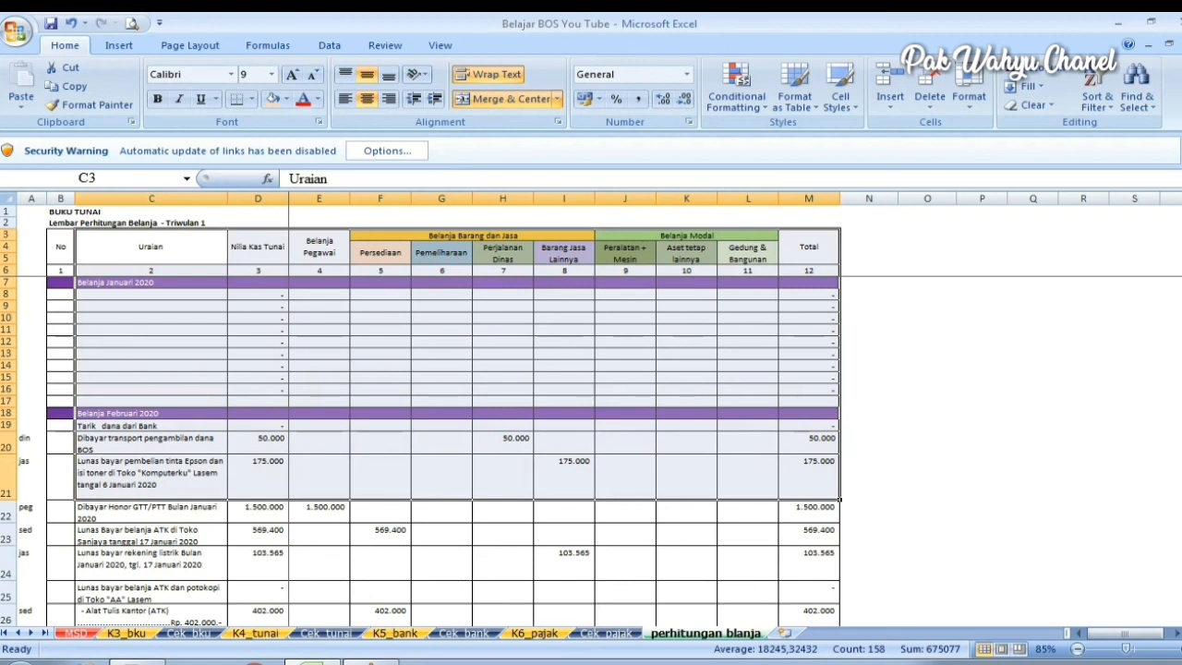
{"action": "left_click", "coordinate": [592, 345]}
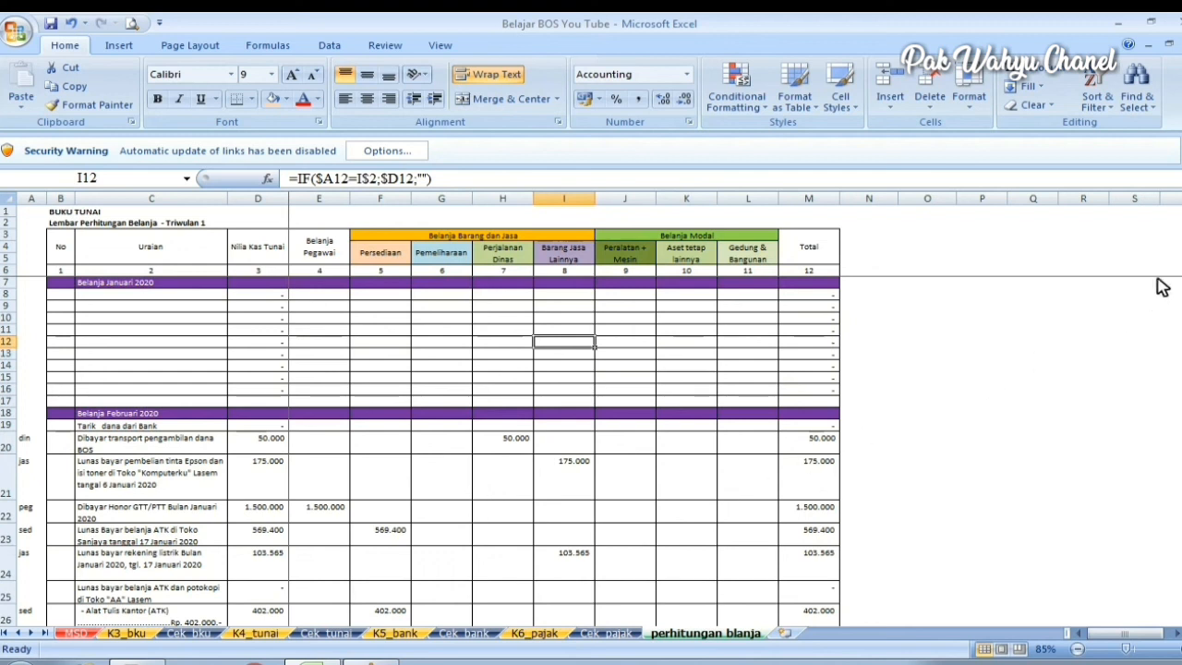
{"action": "mouse_move", "coordinate": [1181, 239]}
{"action": "left_mouse_down"}
{"action": "mouse_move", "coordinate": [1181, 253]}
{"action": "mouse_move", "coordinate": [1181, 240]}
{"action": "left_mouse_up"}
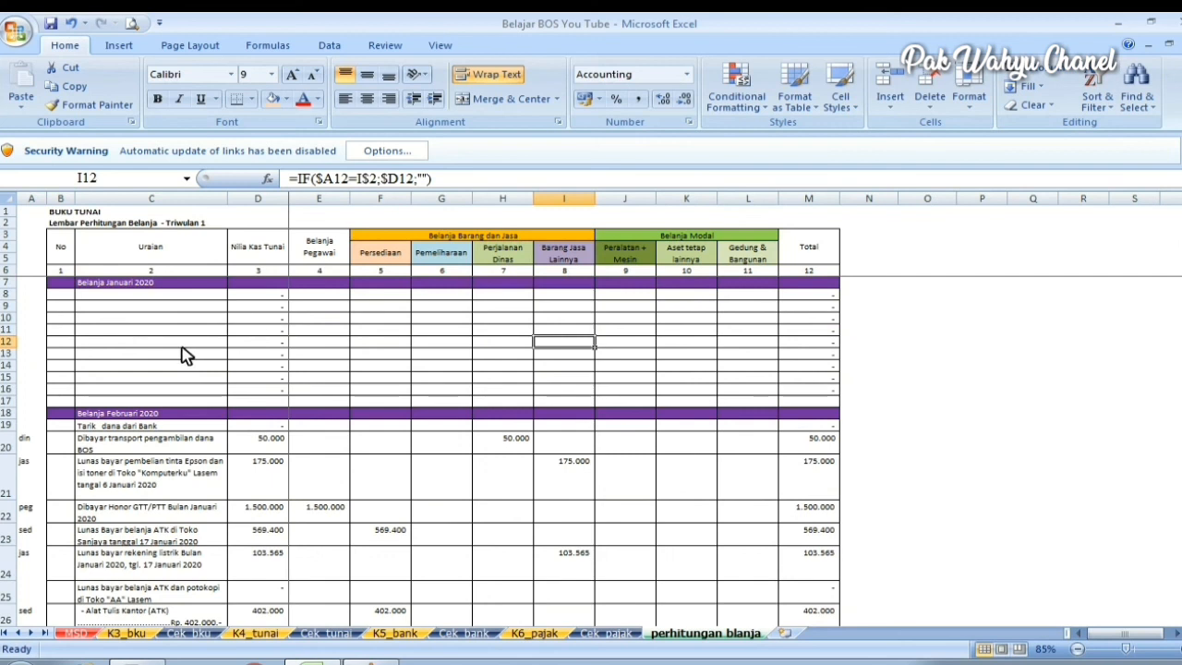